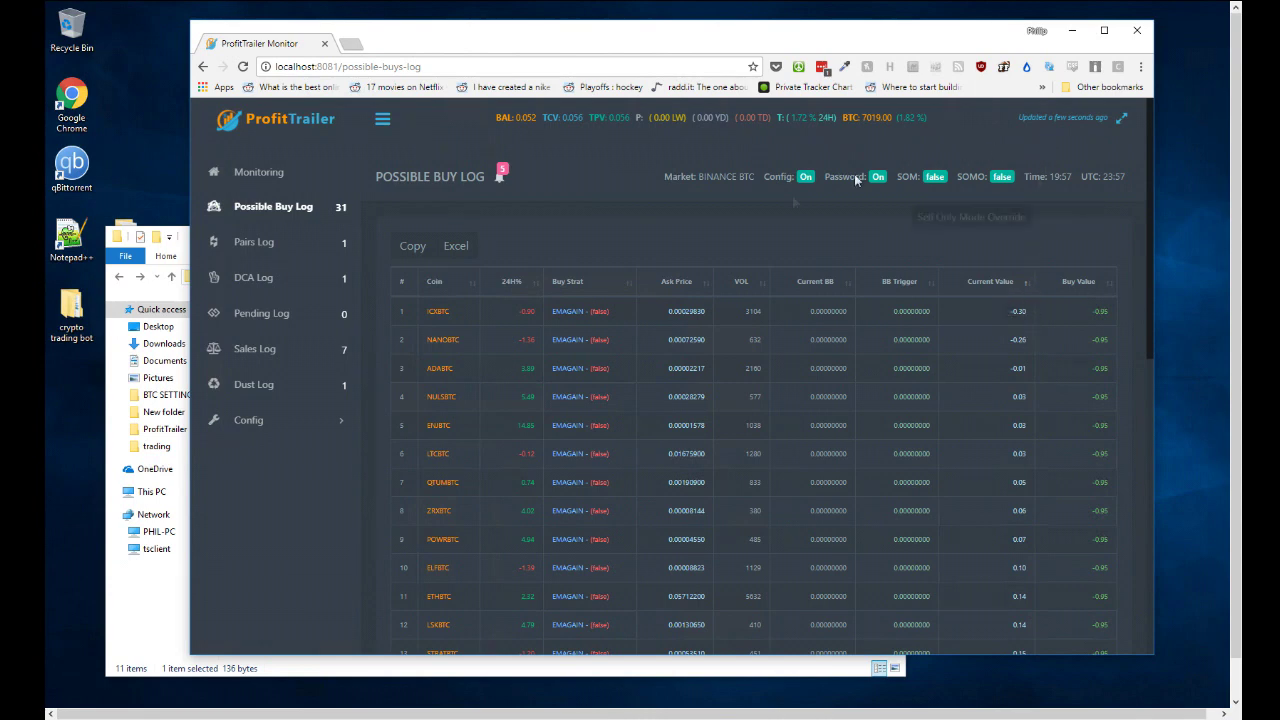
Review the pairs log, the DCA log and the full sales log including its summary
{"action": "left_click", "coordinate": [257, 243]}
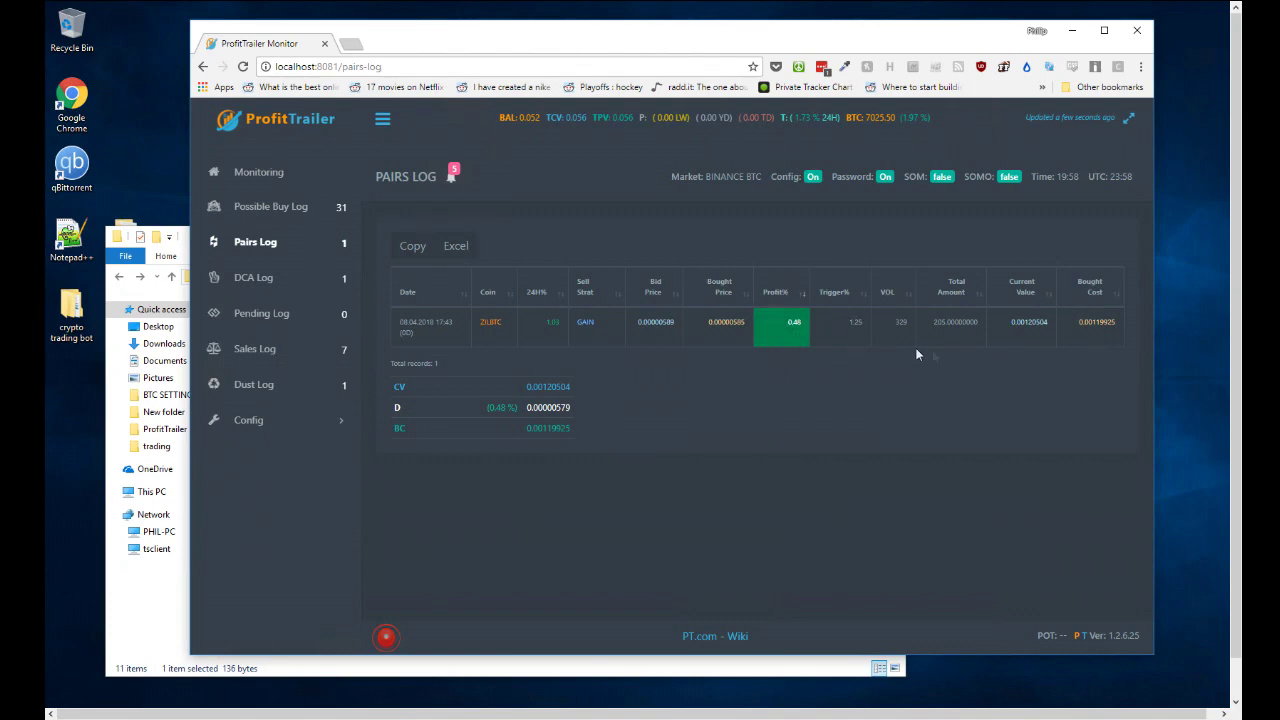
{"action": "left_click", "coordinate": [264, 280]}
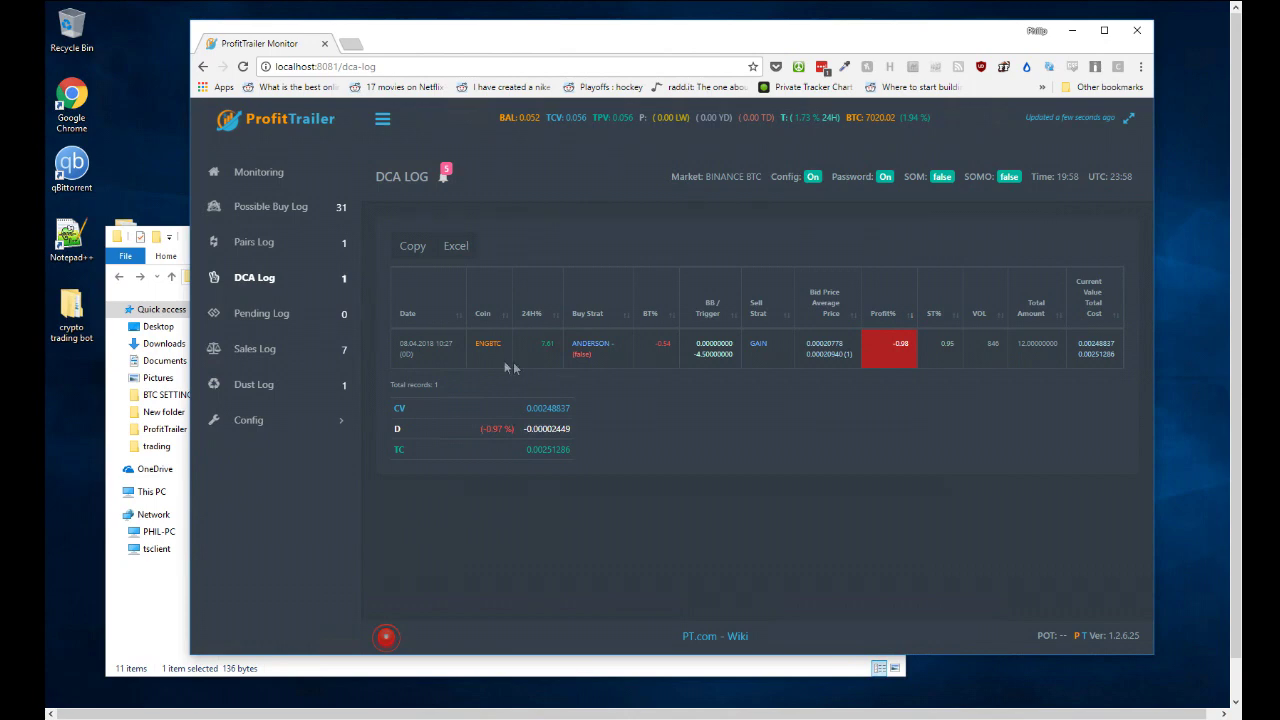
{"action": "left_click", "coordinate": [256, 349]}
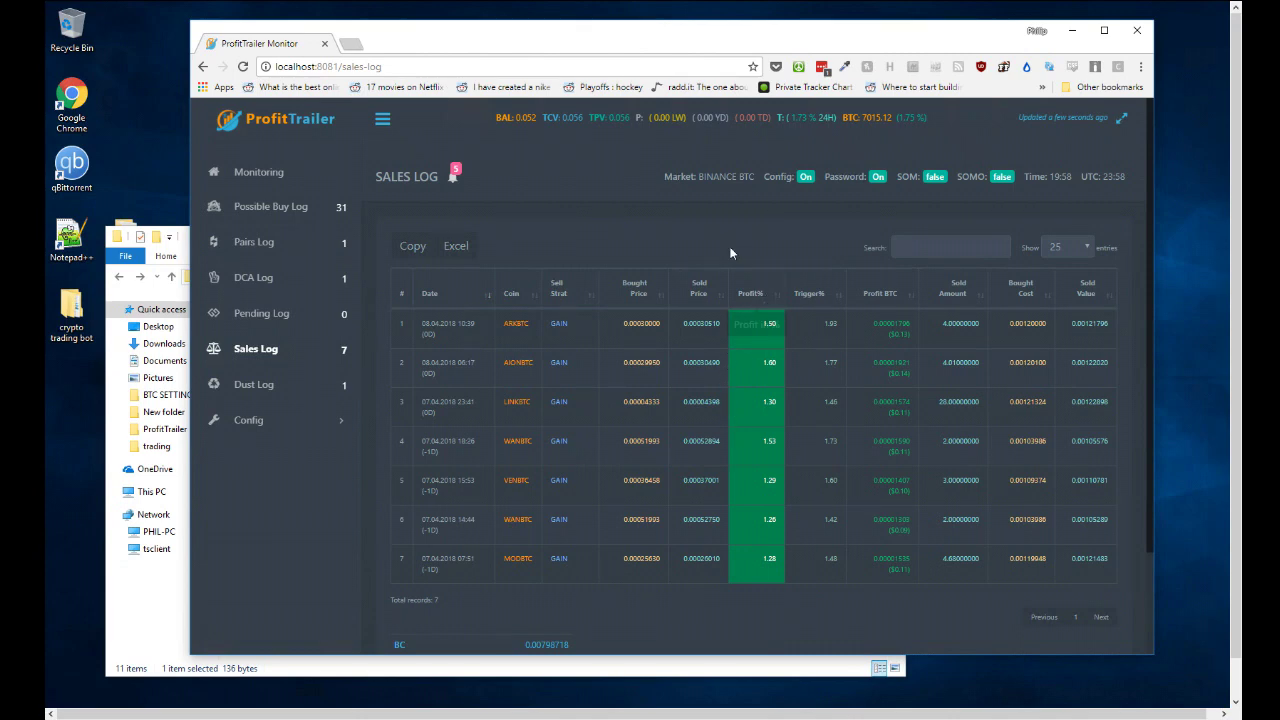
{"action": "scroll", "coordinate": [790, 350], "scroll_direction": "down", "scroll_amount": 3}
{"action": "scroll", "coordinate": [675, 466], "scroll_direction": "up", "scroll_amount": 2}
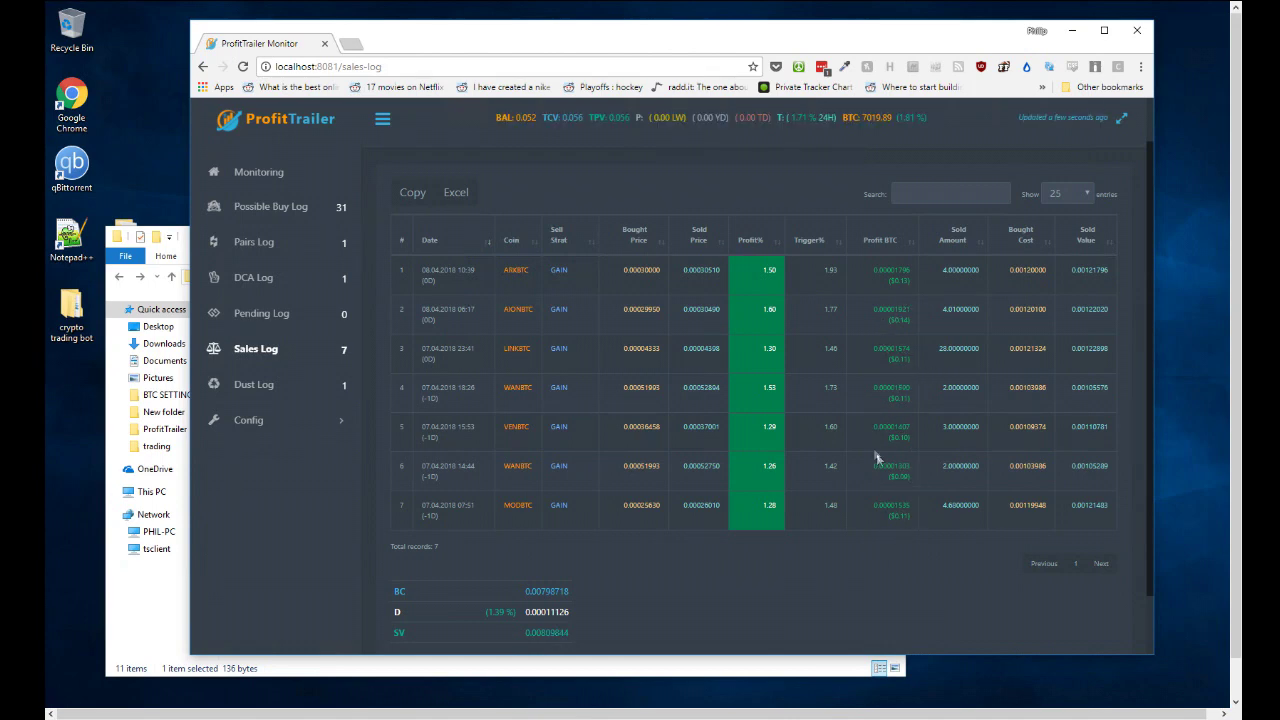
{"action": "scroll", "coordinate": [782, 525], "scroll_direction": "down", "scroll_amount": 1}
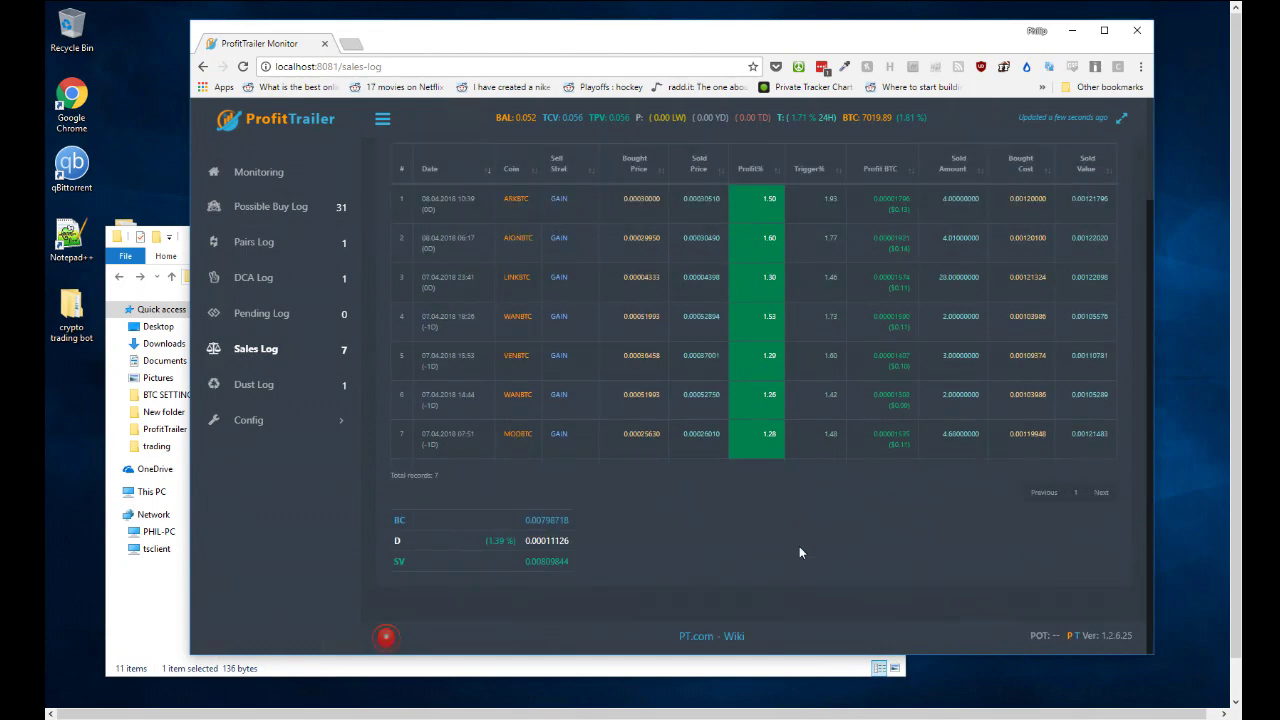
{"action": "scroll", "coordinate": [800, 548], "scroll_direction": "up", "scroll_amount": 2}
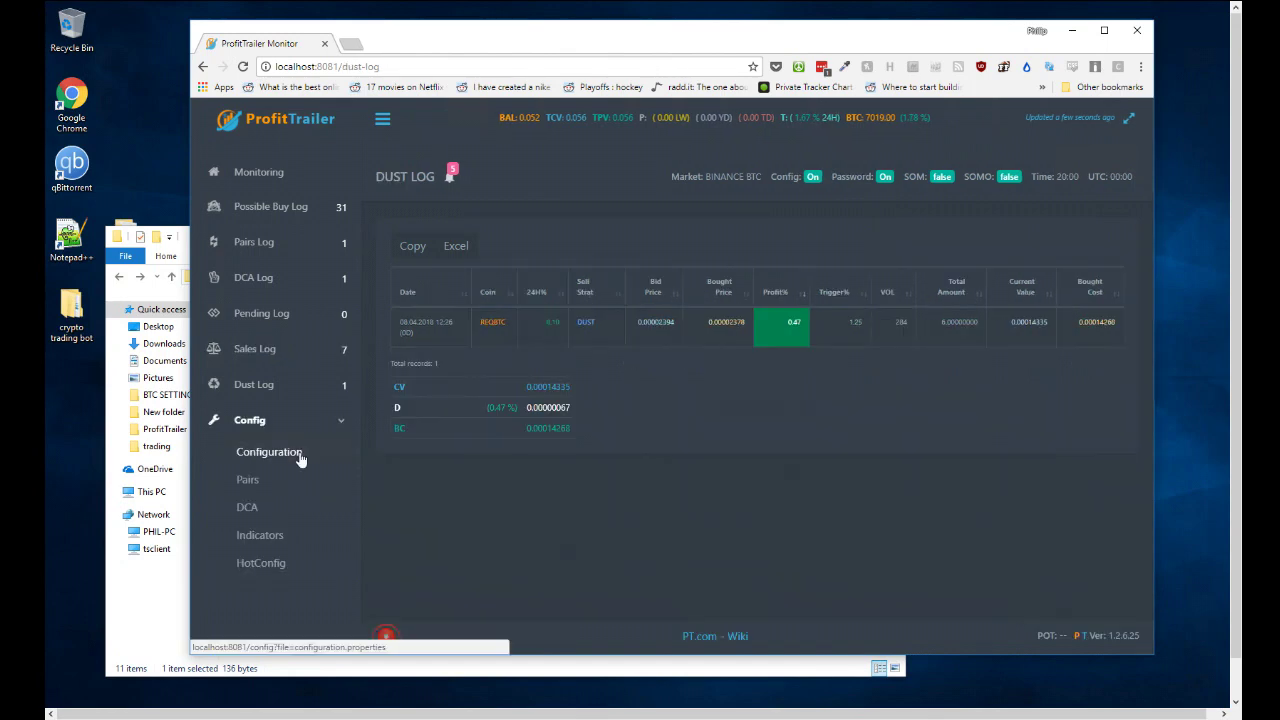
Look through the bot's Configuration, Pairs, DCA and Indicators settings files without editing them
{"action": "left_click", "coordinate": [272, 452]}
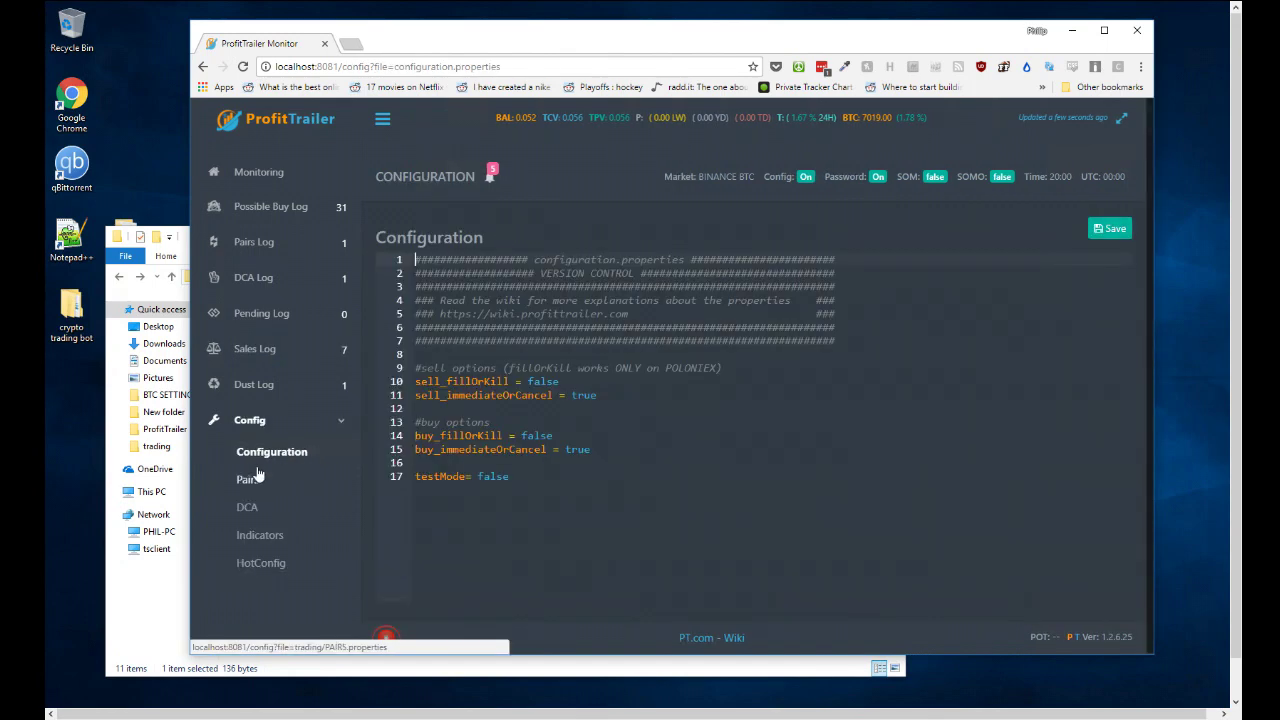
{"action": "left_click", "coordinate": [253, 486]}
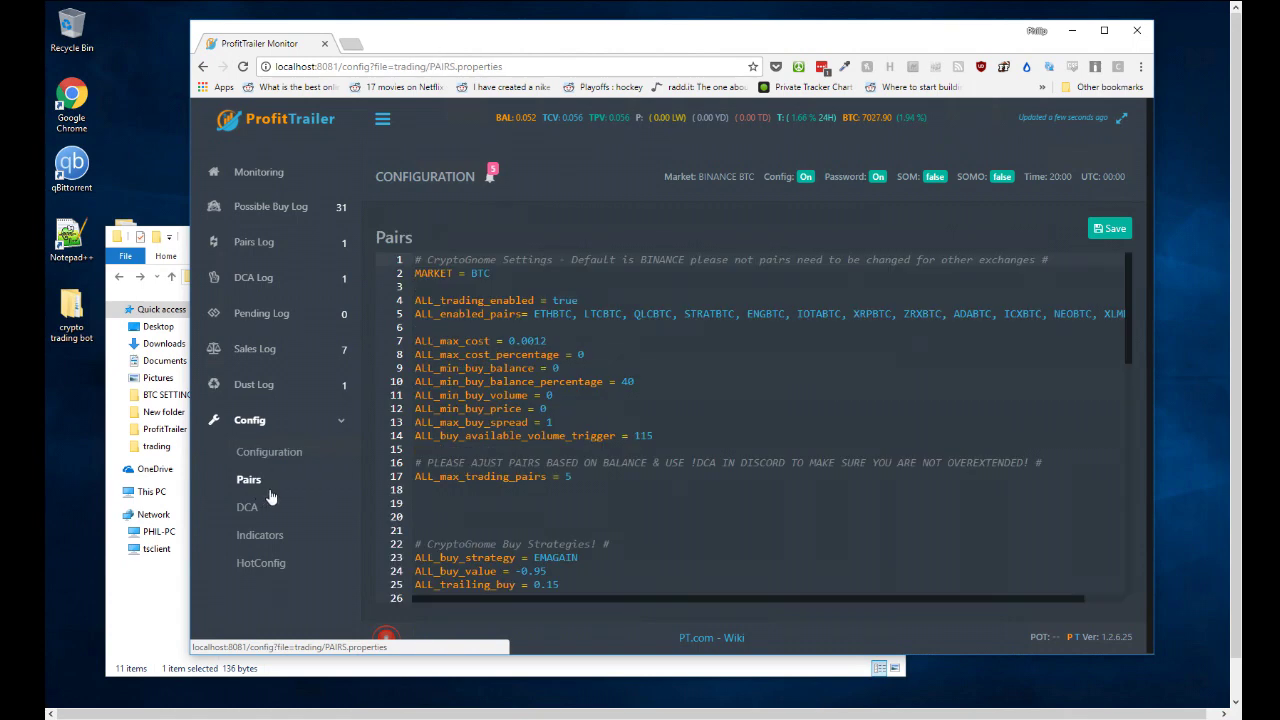
{"action": "scroll", "coordinate": [570, 415], "scroll_direction": "down", "scroll_amount": 4}
{"action": "scroll", "coordinate": [576, 414], "scroll_direction": "down", "scroll_amount": 2}
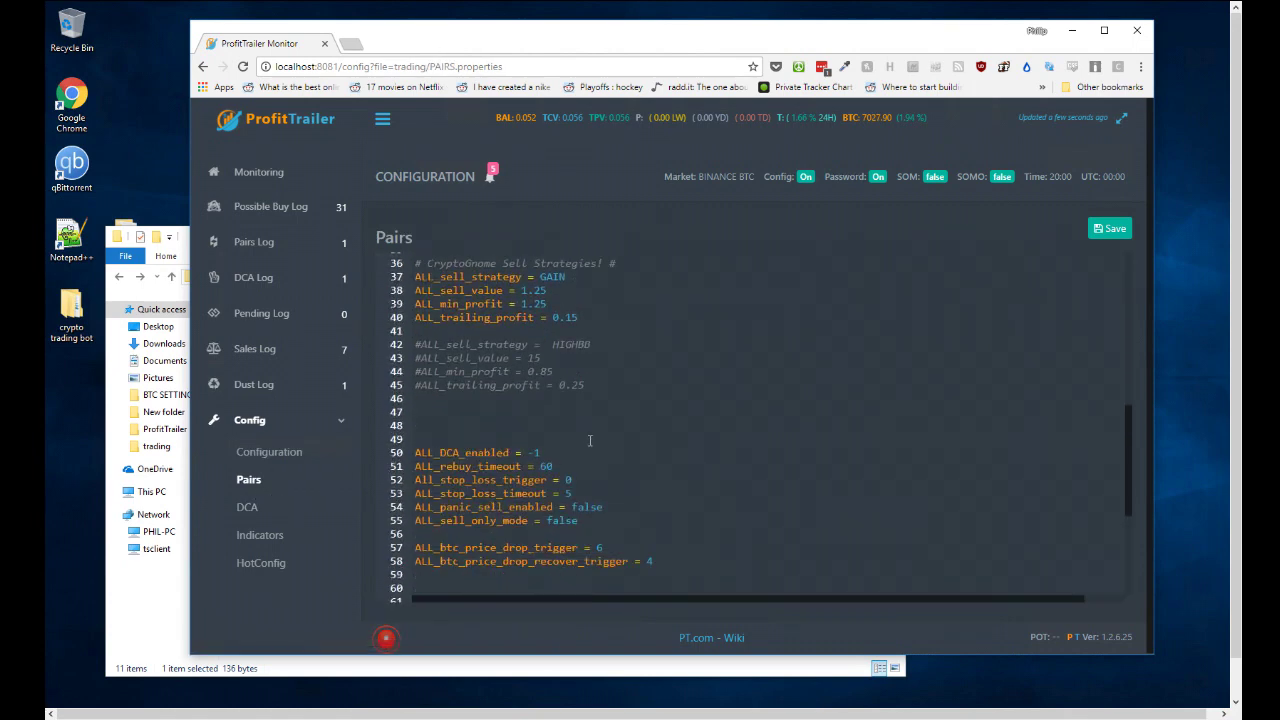
{"action": "scroll", "coordinate": [590, 438], "scroll_direction": "down", "scroll_amount": 3}
{"action": "left_click", "coordinate": [305, 508]}
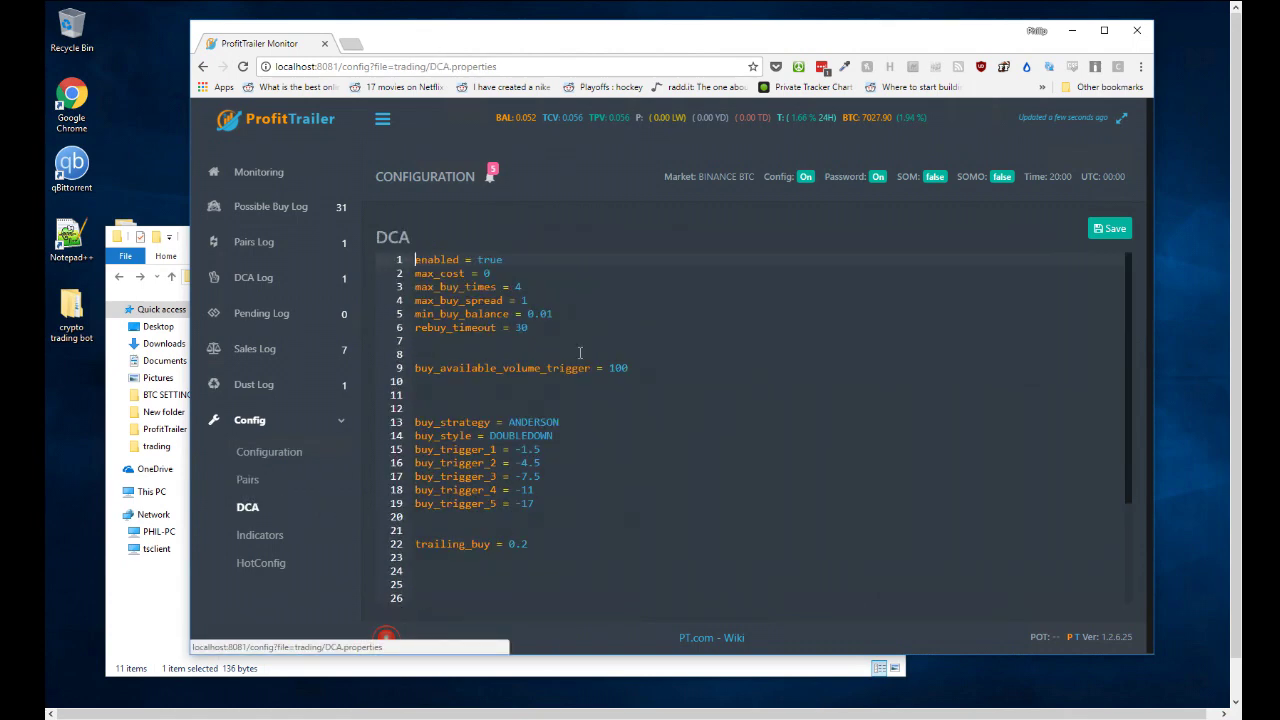
{"action": "scroll", "coordinate": [584, 357], "scroll_direction": "down", "scroll_amount": 2}
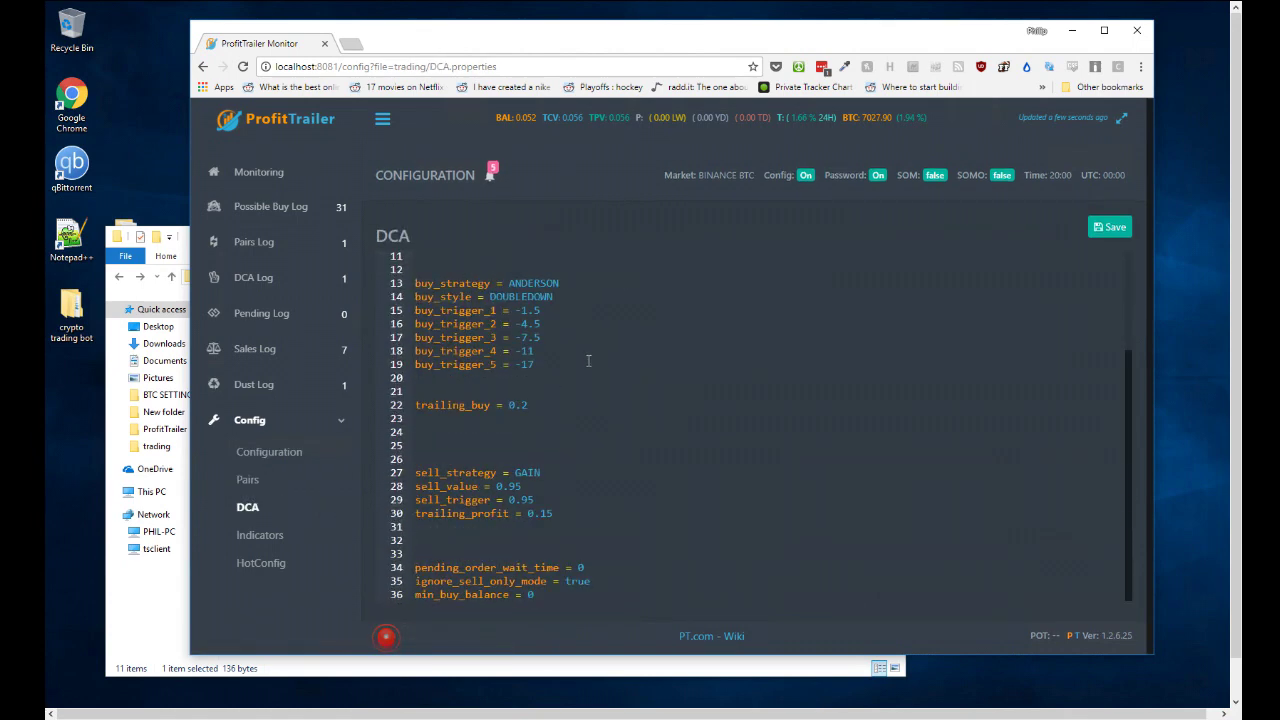
{"action": "left_click", "coordinate": [252, 539]}
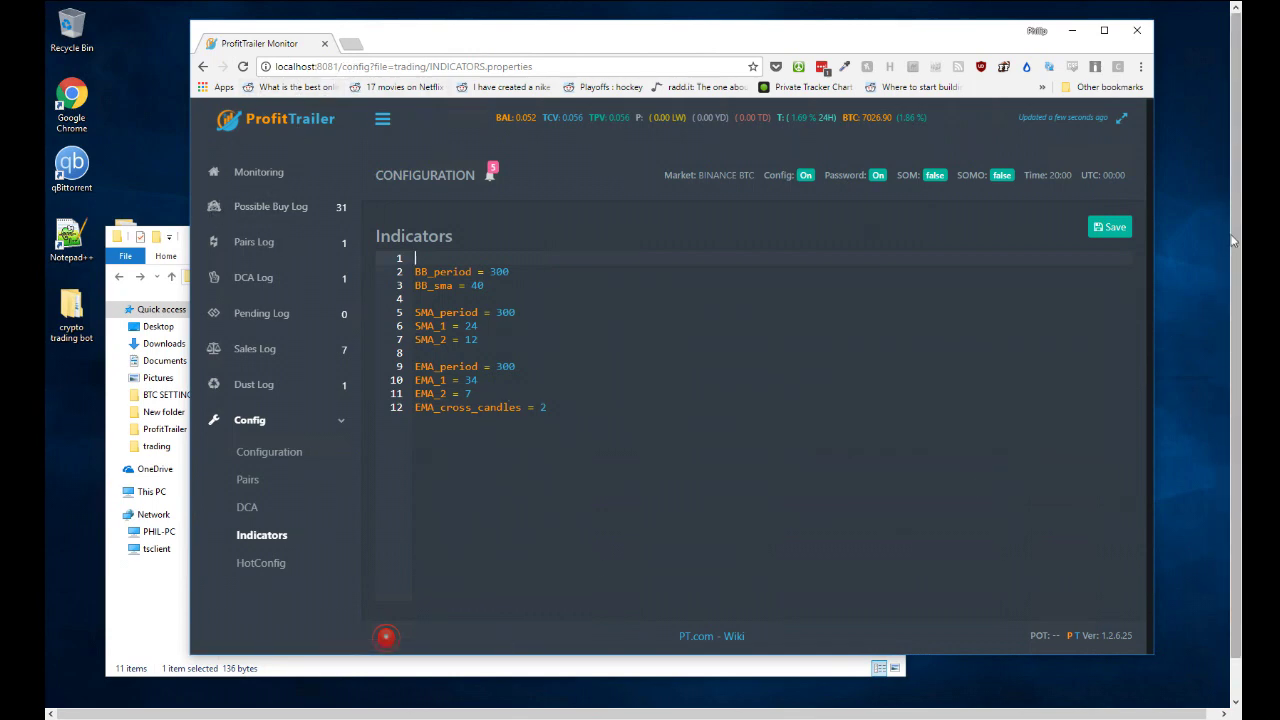
Bring the bot's command console forward and arrange it beside the ProfitTrailer Monitor browser window so both are visible
{"action": "left_click", "coordinate": [481, 693]}
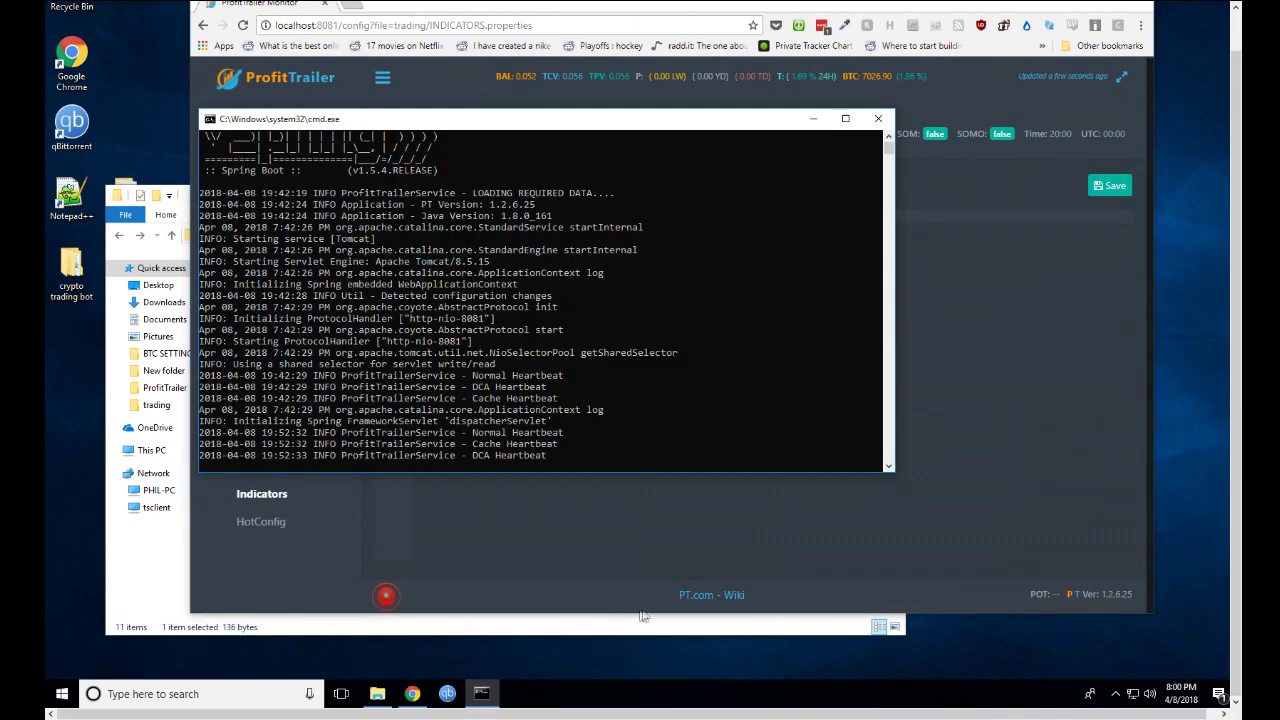
{"action": "left_click_drag", "start_coordinate": [420, 122], "coordinate": [279, 80]}
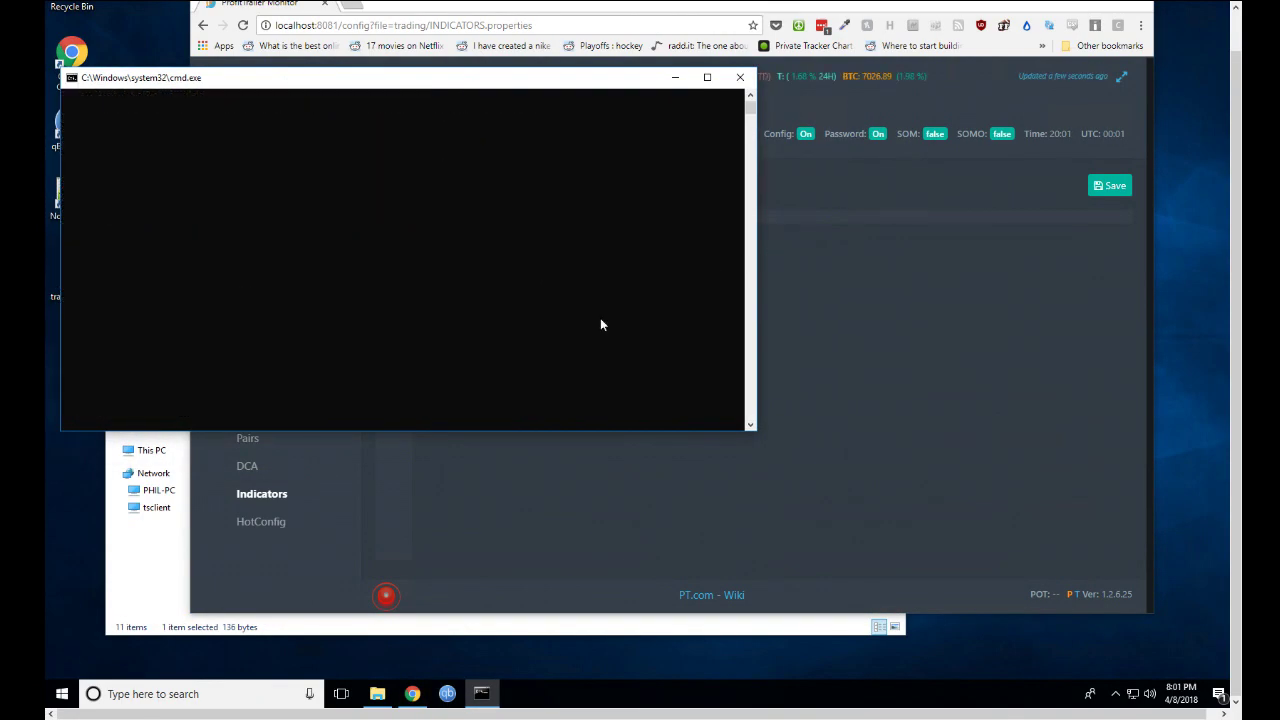
{"action": "left_click", "coordinate": [860, 373]}
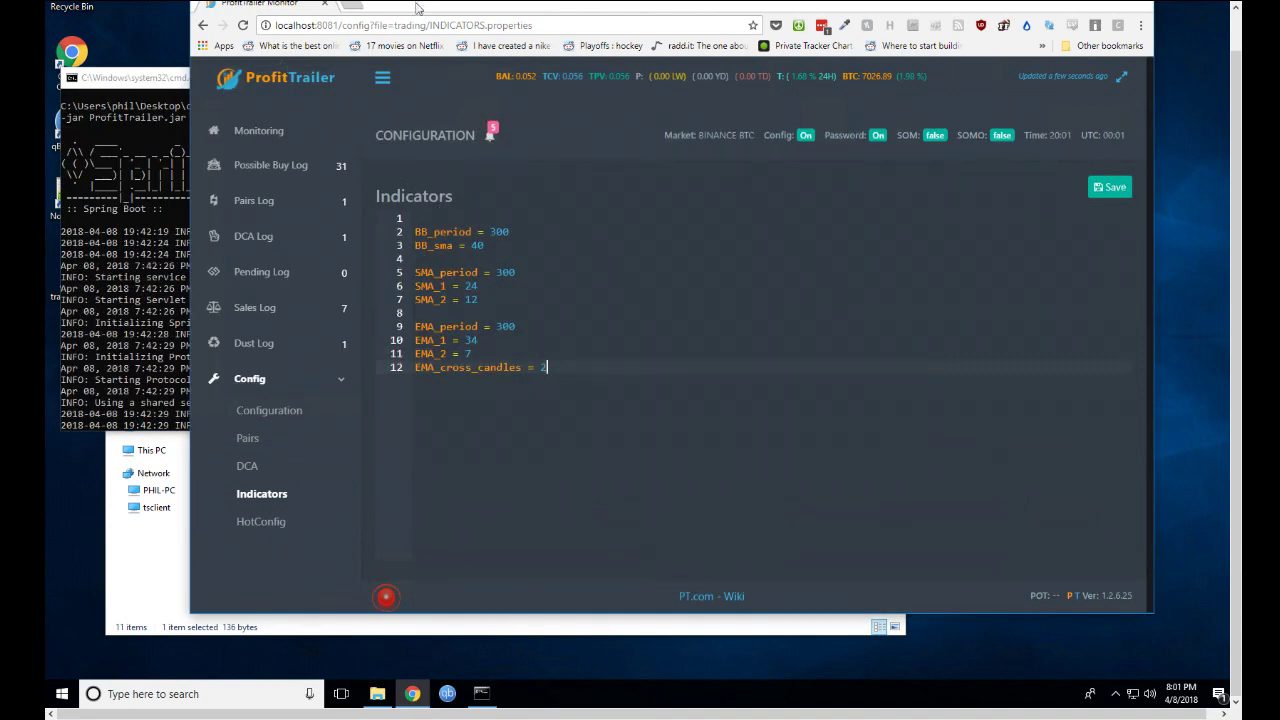
{"action": "left_click_drag", "start_coordinate": [420, 7], "coordinate": [405, 54]}
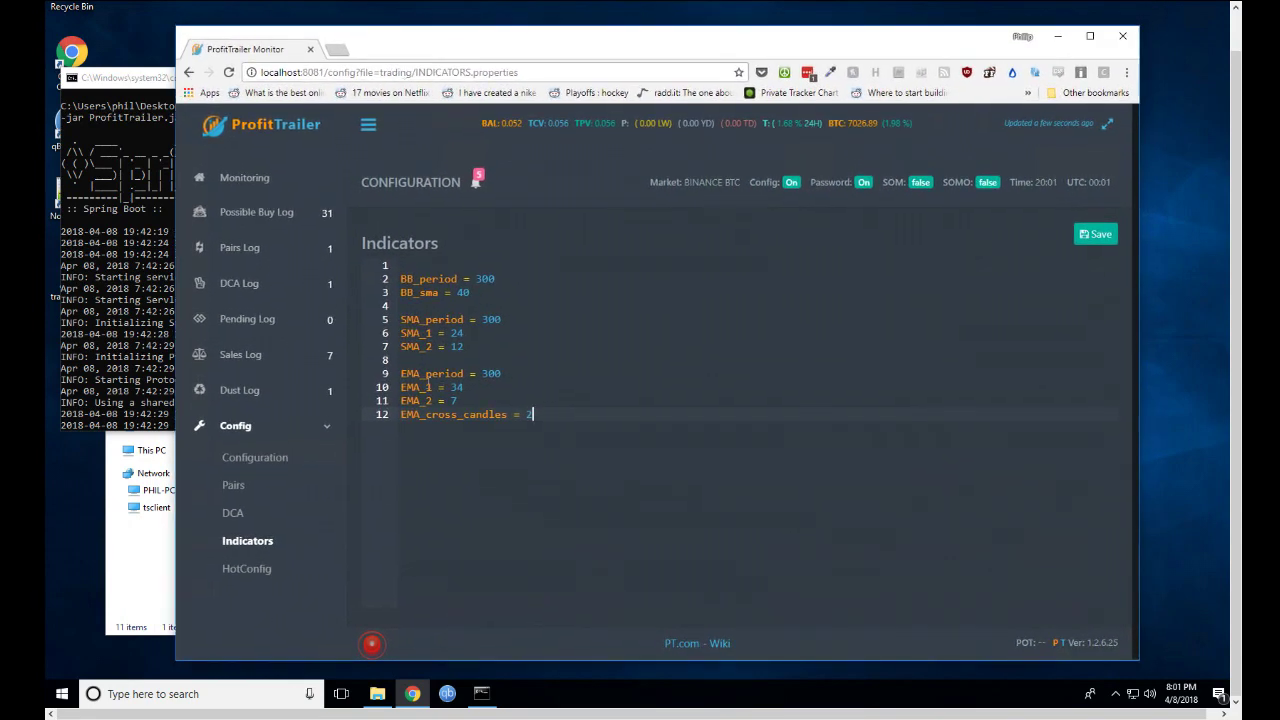
Review the DCA log, the Pairs settings file and the possible buy log, and check the bot's console output
{"action": "left_click", "coordinate": [279, 290]}
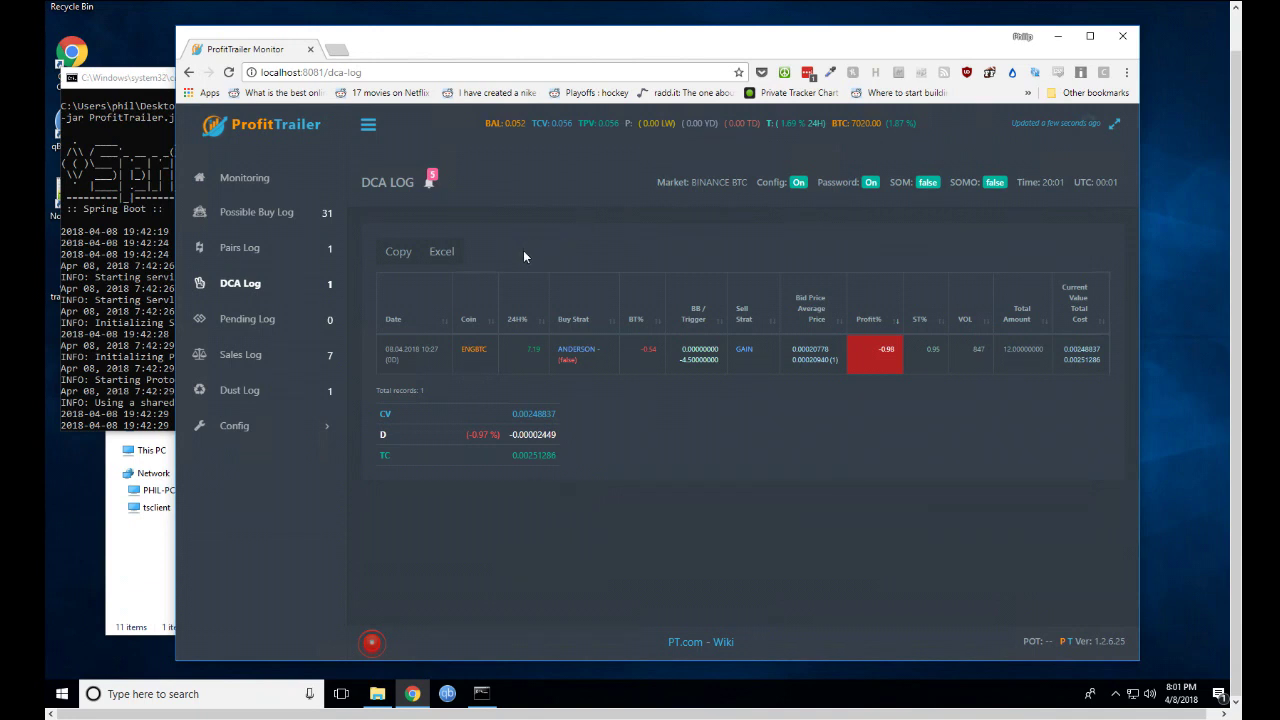
{"action": "left_click", "coordinate": [241, 425]}
{"action": "left_click", "coordinate": [252, 491]}
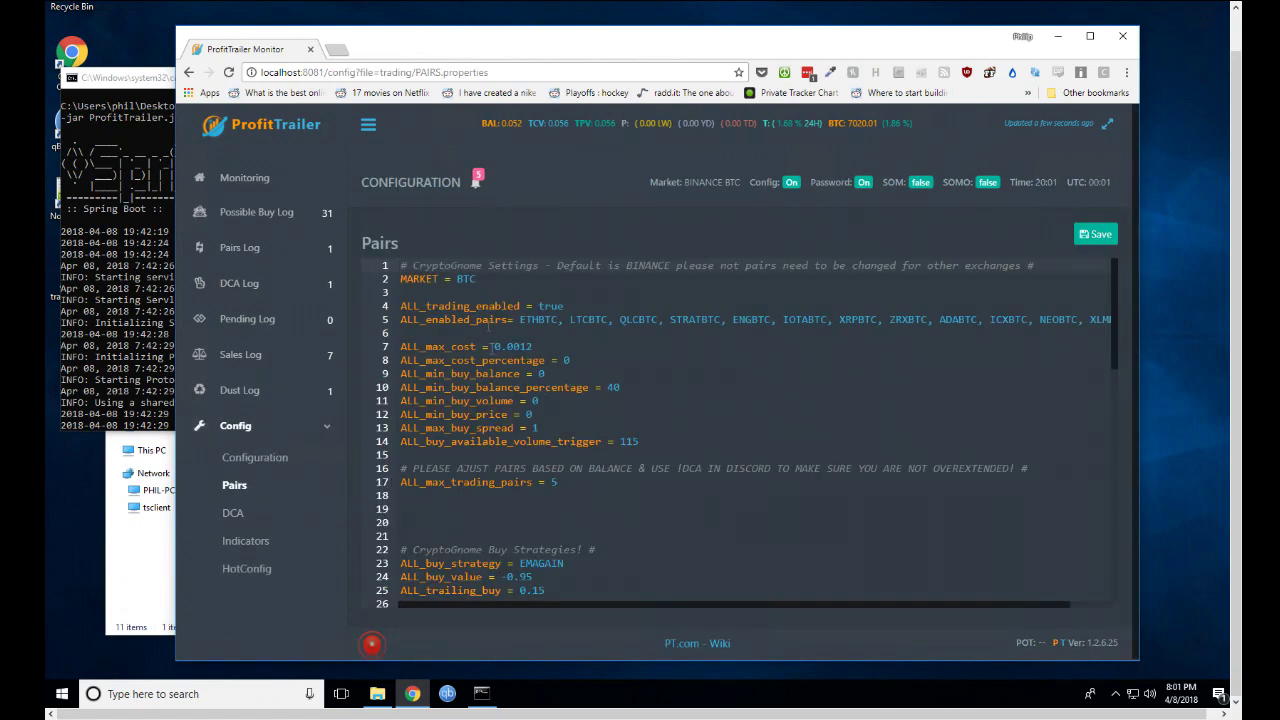
{"action": "left_click", "coordinate": [265, 214]}
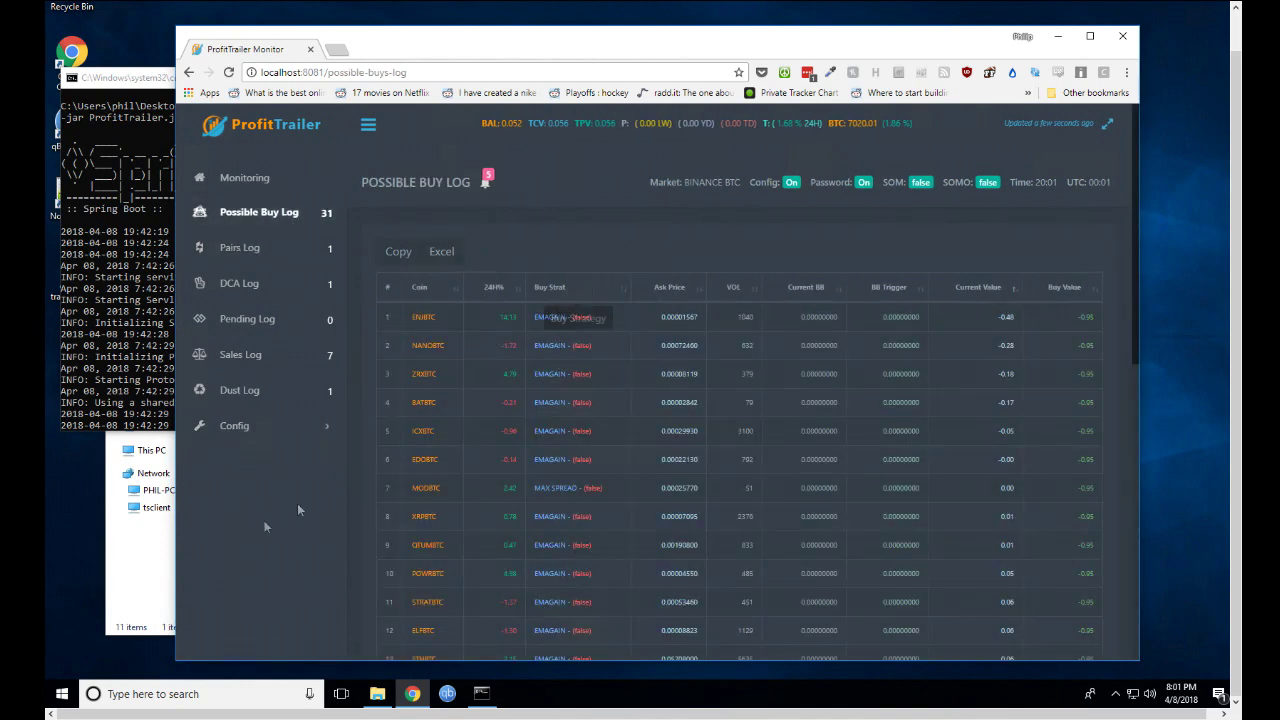
{"action": "left_click", "coordinate": [141, 303]}
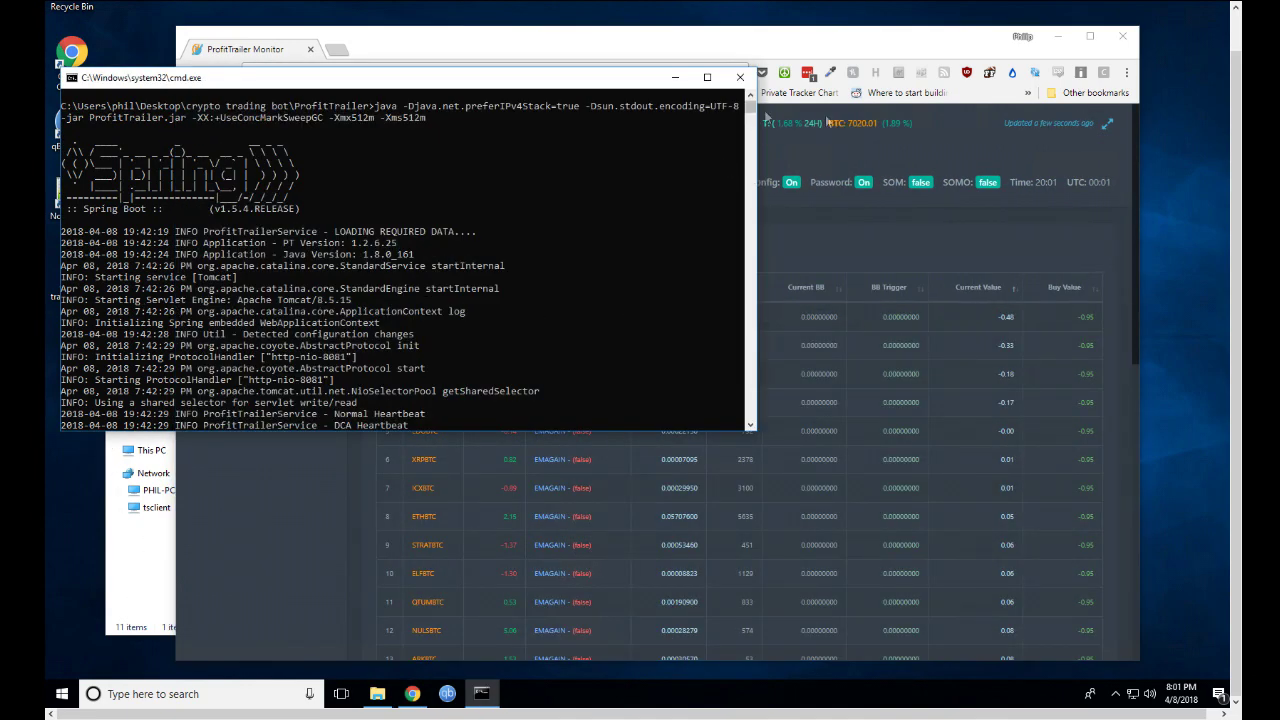
Stop ProfitTrailer from the end of the possible buy log page and close both its console and the browser window
{"action": "left_click", "coordinate": [894, 237]}
{"action": "scroll", "coordinate": [703, 296], "scroll_direction": "down", "scroll_amount": 10}
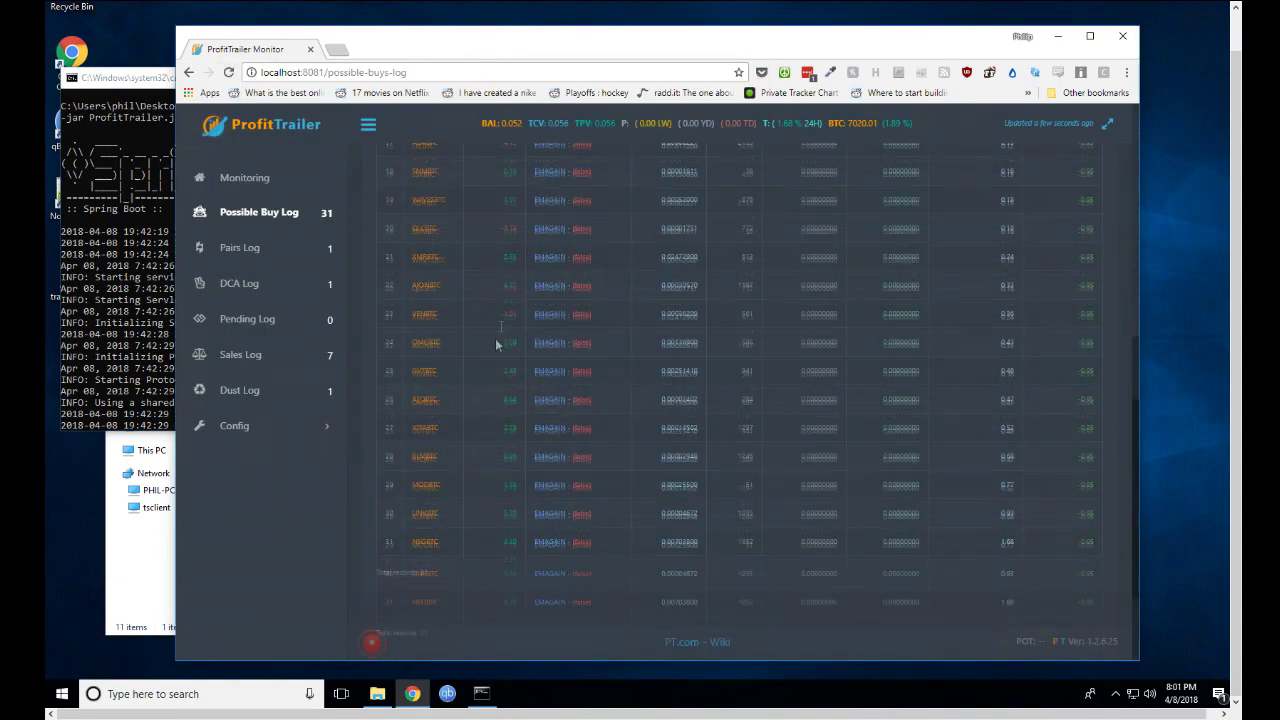
{"action": "left_click", "coordinate": [371, 643]}
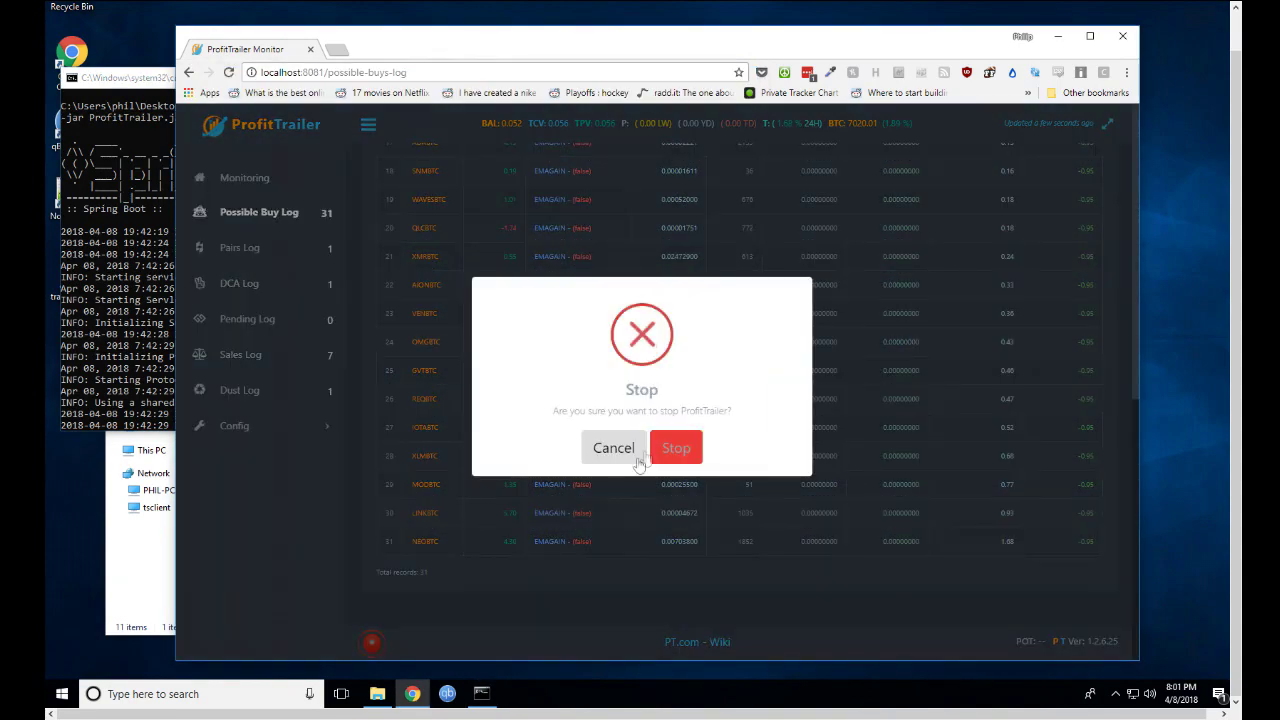
{"action": "left_click", "coordinate": [677, 450]}
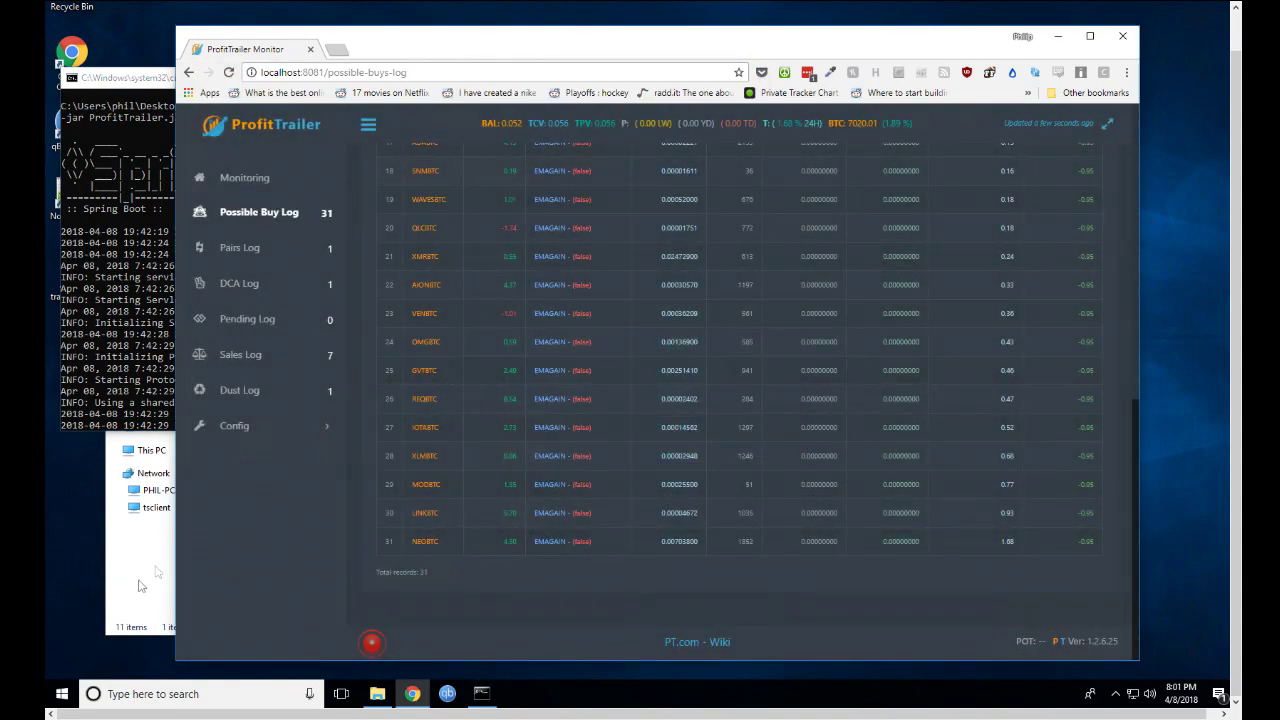
{"action": "left_click", "coordinate": [122, 367]}
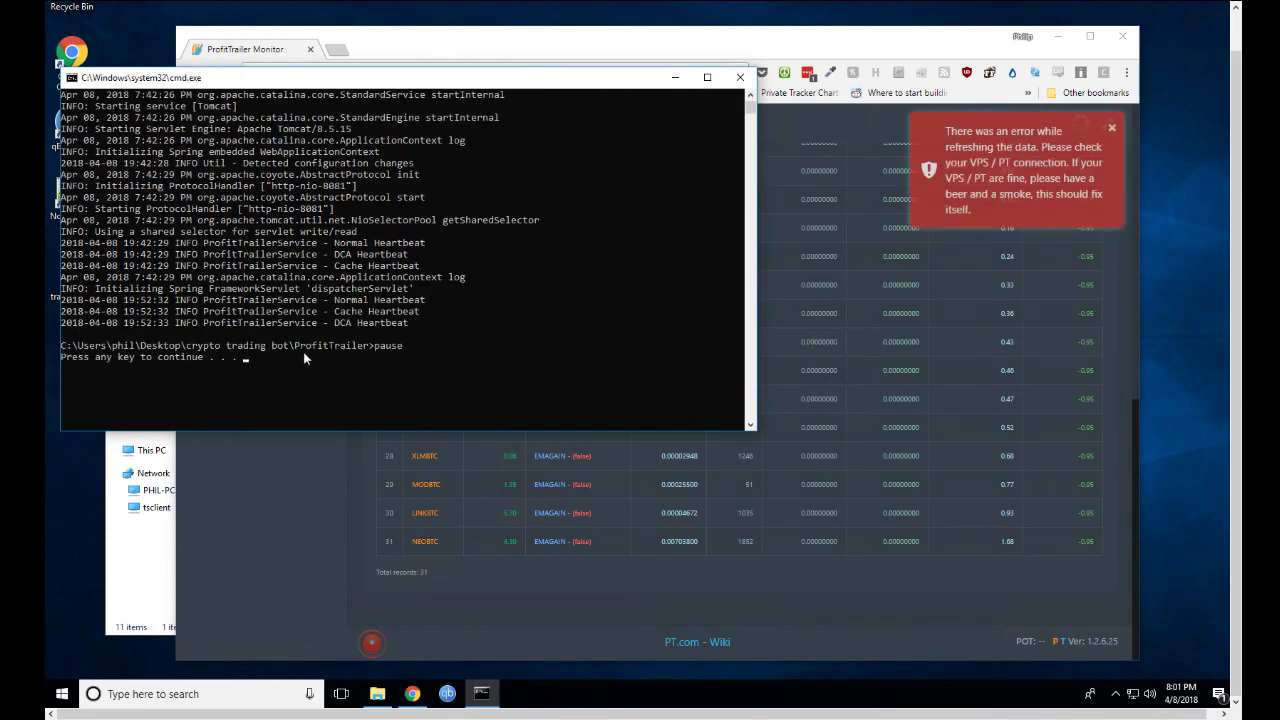
{"action": "key", "text": "Return"}
{"action": "left_click", "coordinate": [1122, 36]}
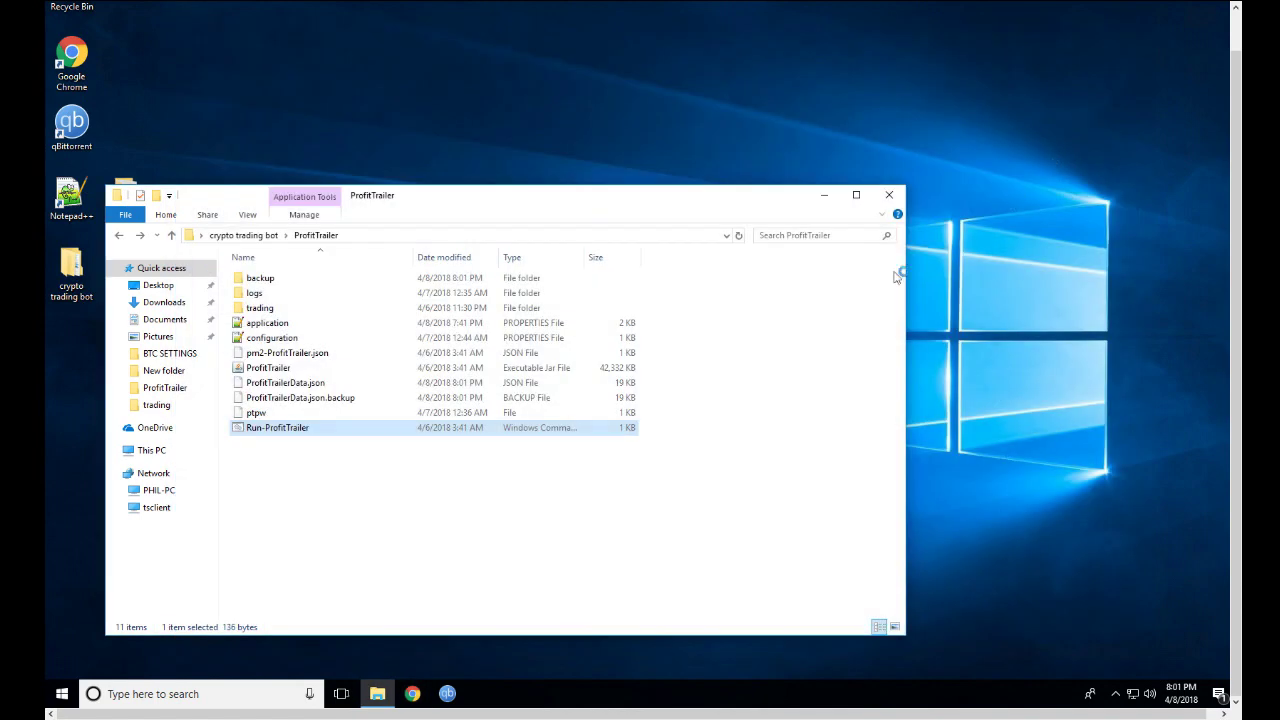
Reposition the file window, go up to the crypto trading bot folder, reopen ProfitTrailer and select the Run-ProfitTrailer file
{"action": "left_click_drag", "start_coordinate": [394, 200], "coordinate": [587, 149]}
{"action": "key", "text": "BackSpace"}
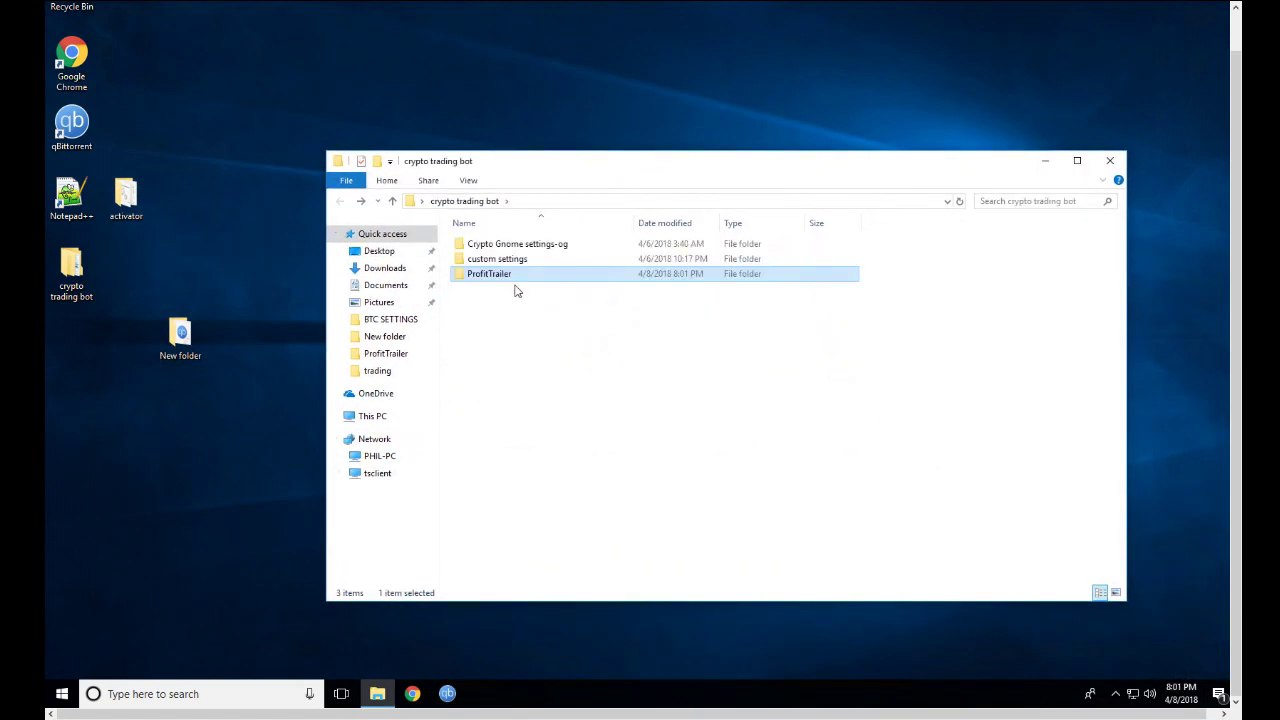
{"action": "double_click", "coordinate": [491, 276]}
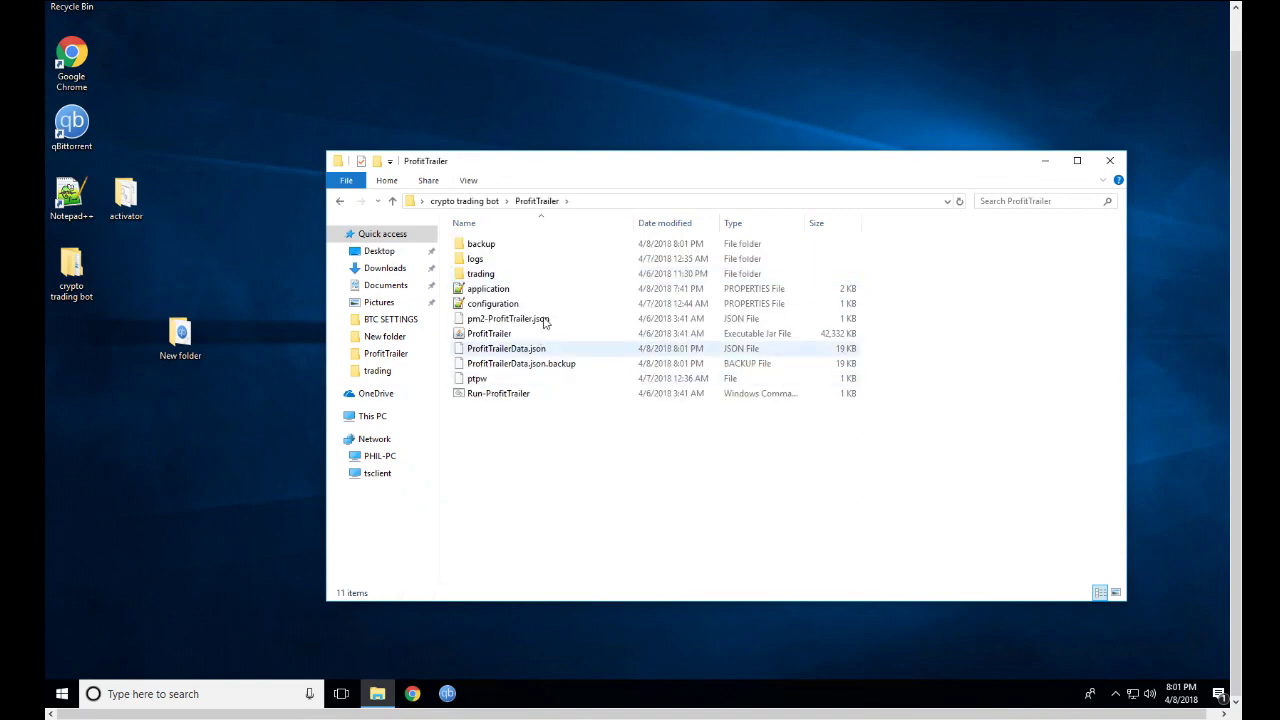
{"action": "left_click", "coordinate": [493, 396]}
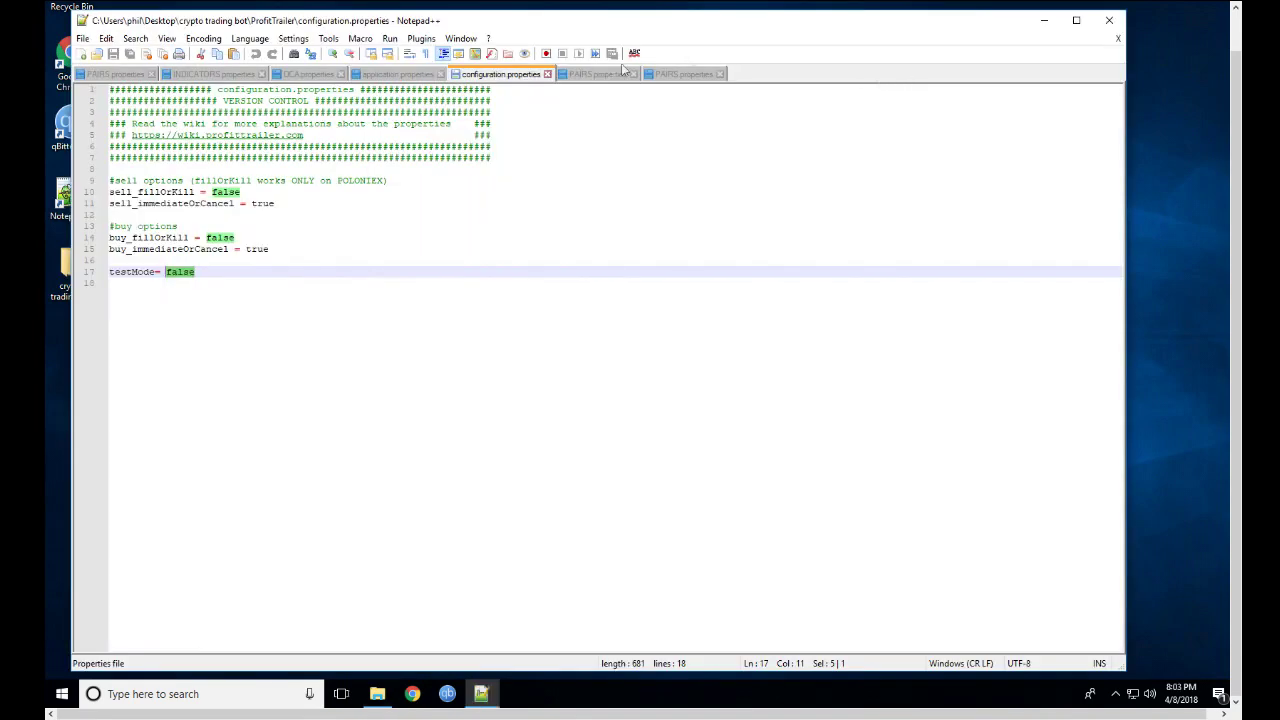
Examine the trading PAIRS.properties file in Notepad++, highlighting the MARKET line and the word BINANCE in the header comment
{"action": "key", "text": "ctrl+Tab"}
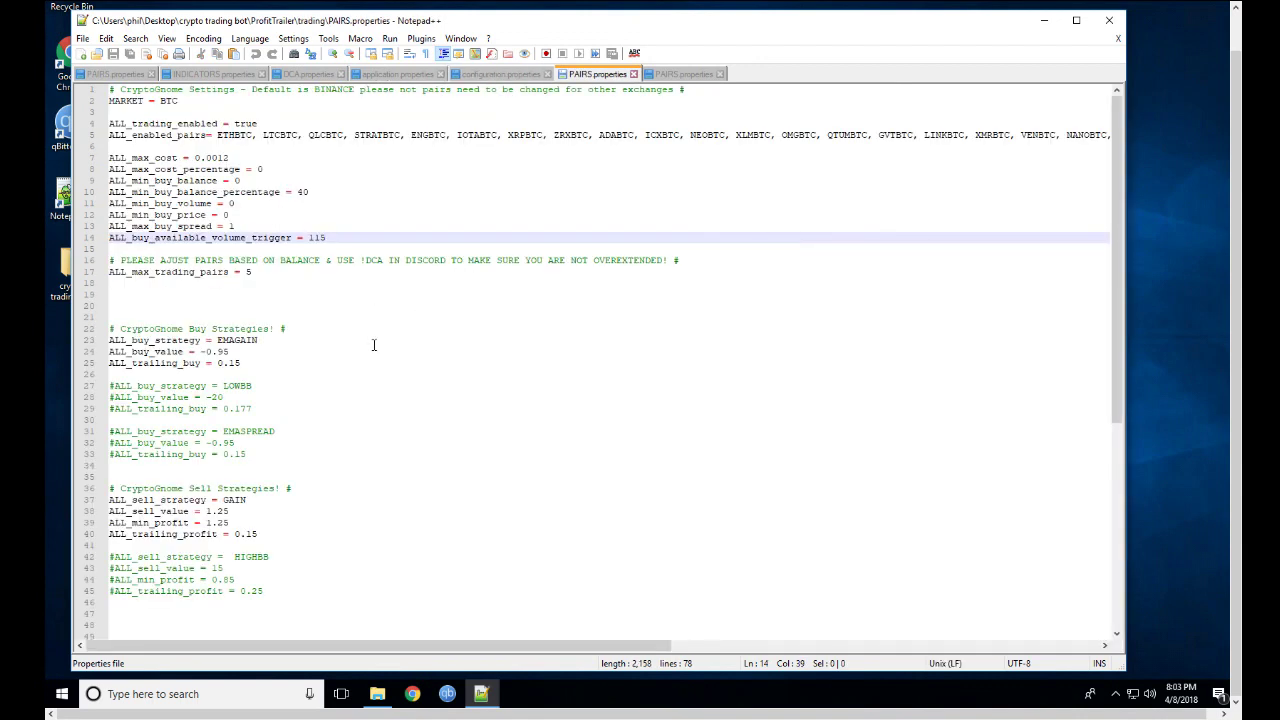
{"action": "left_click", "coordinate": [446, 351]}
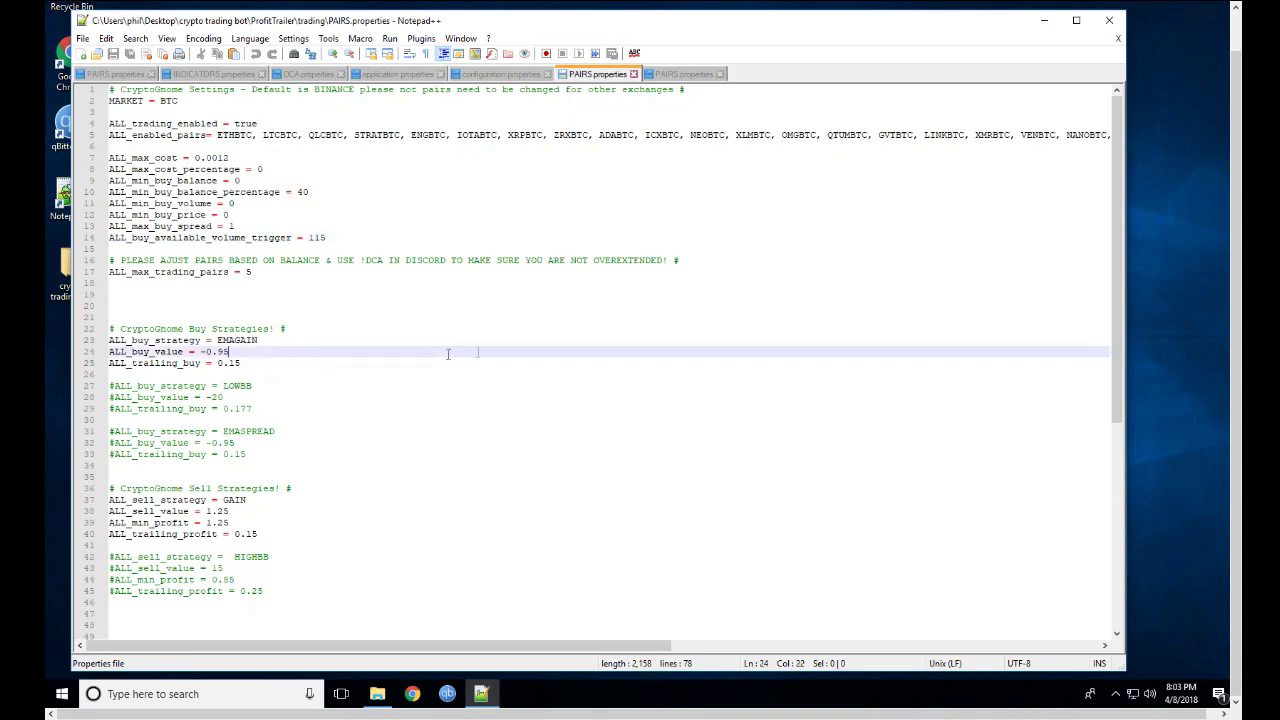
{"action": "scroll", "coordinate": [580, 365], "scroll_direction": "down", "scroll_amount": 10}
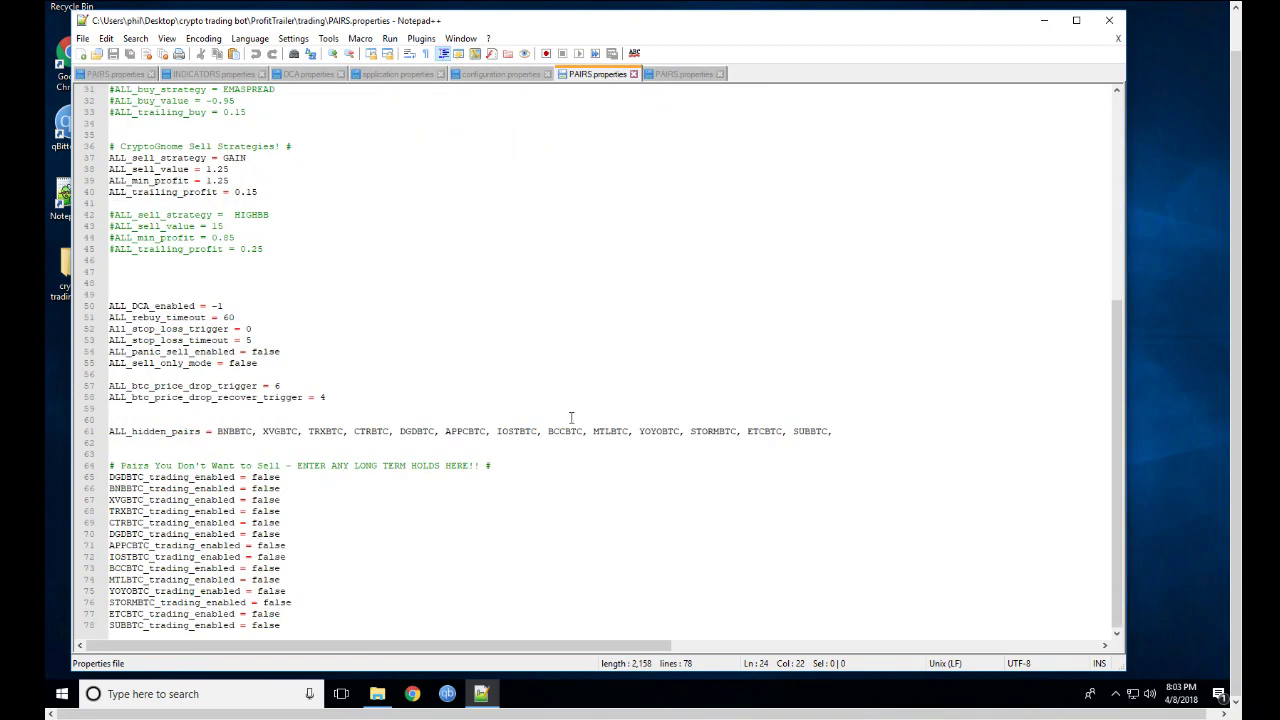
{"action": "scroll", "coordinate": [574, 395], "scroll_direction": "up", "scroll_amount": 10}
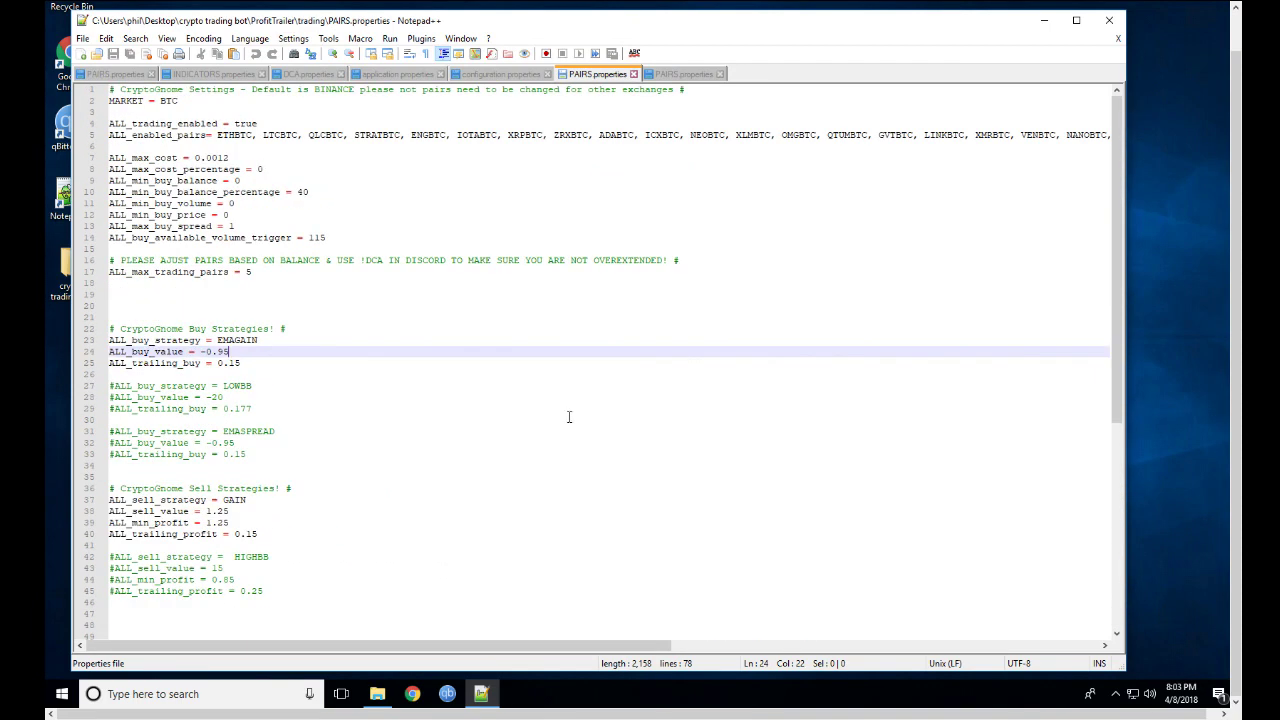
{"action": "left_click_drag", "start_coordinate": [115, 101], "coordinate": [182, 103]}
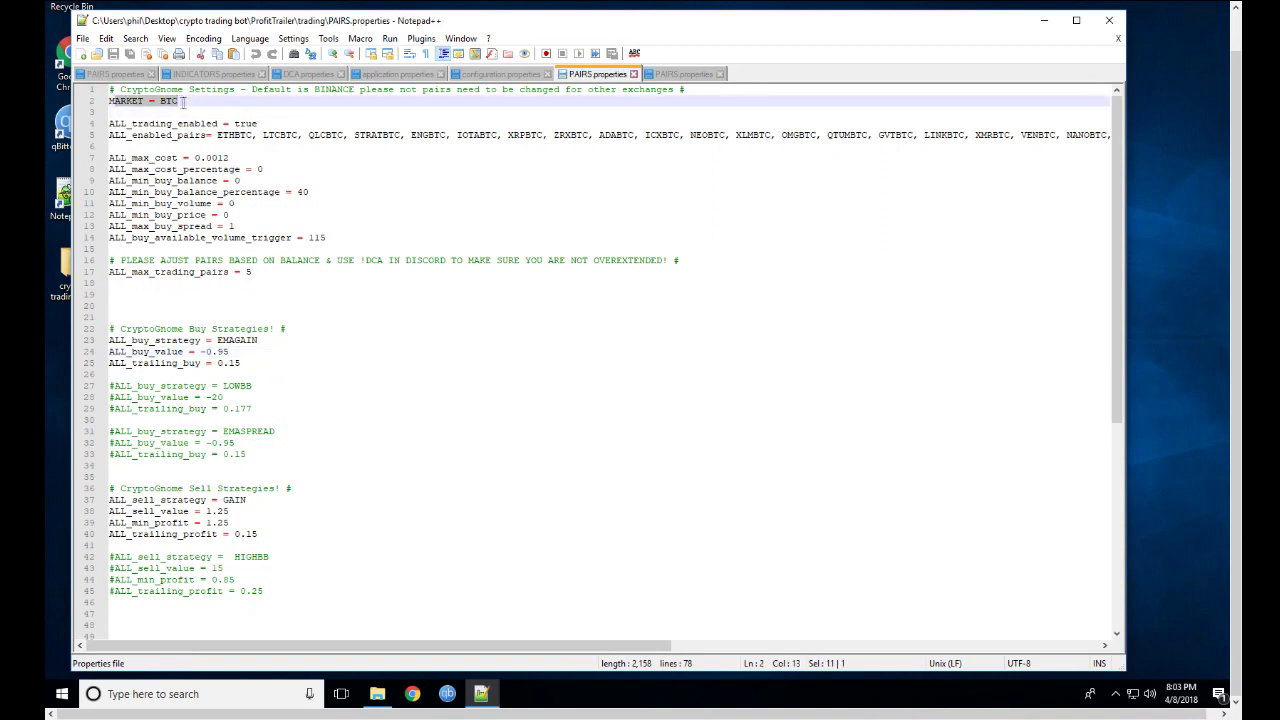
{"action": "left_click", "coordinate": [149, 101]}
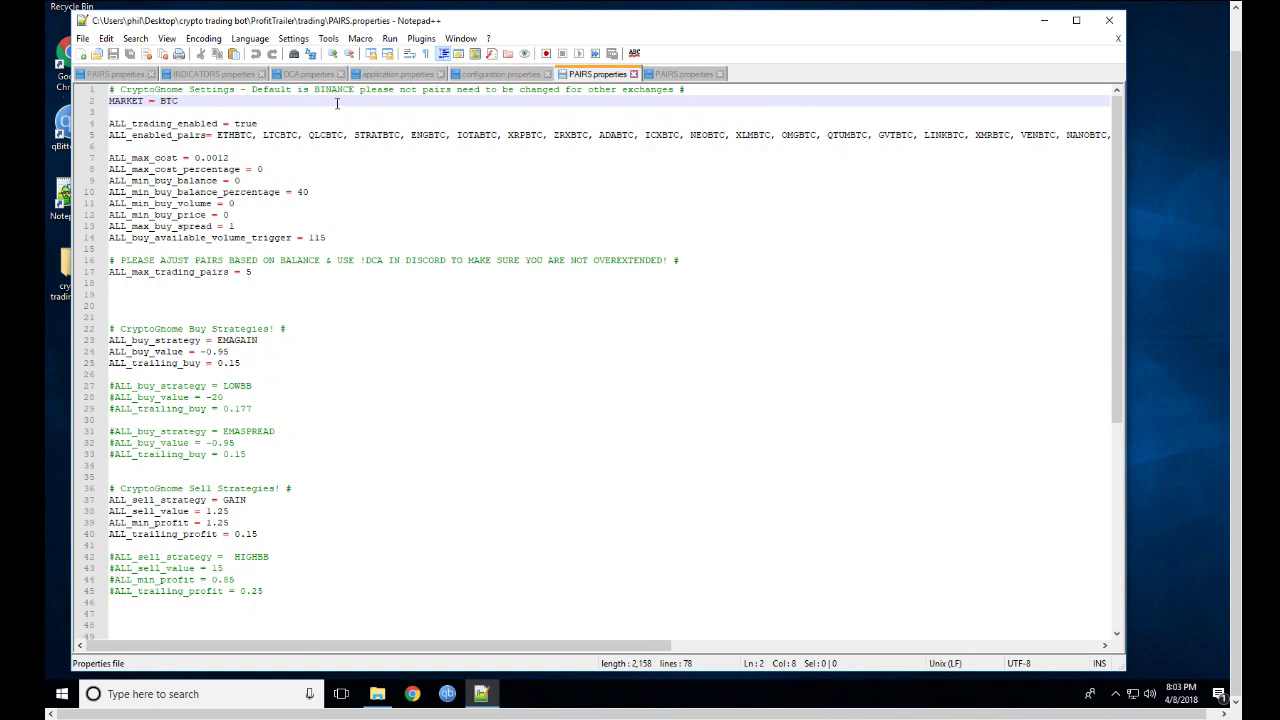
{"action": "left_click_drag", "start_coordinate": [314, 89], "coordinate": [360, 89]}
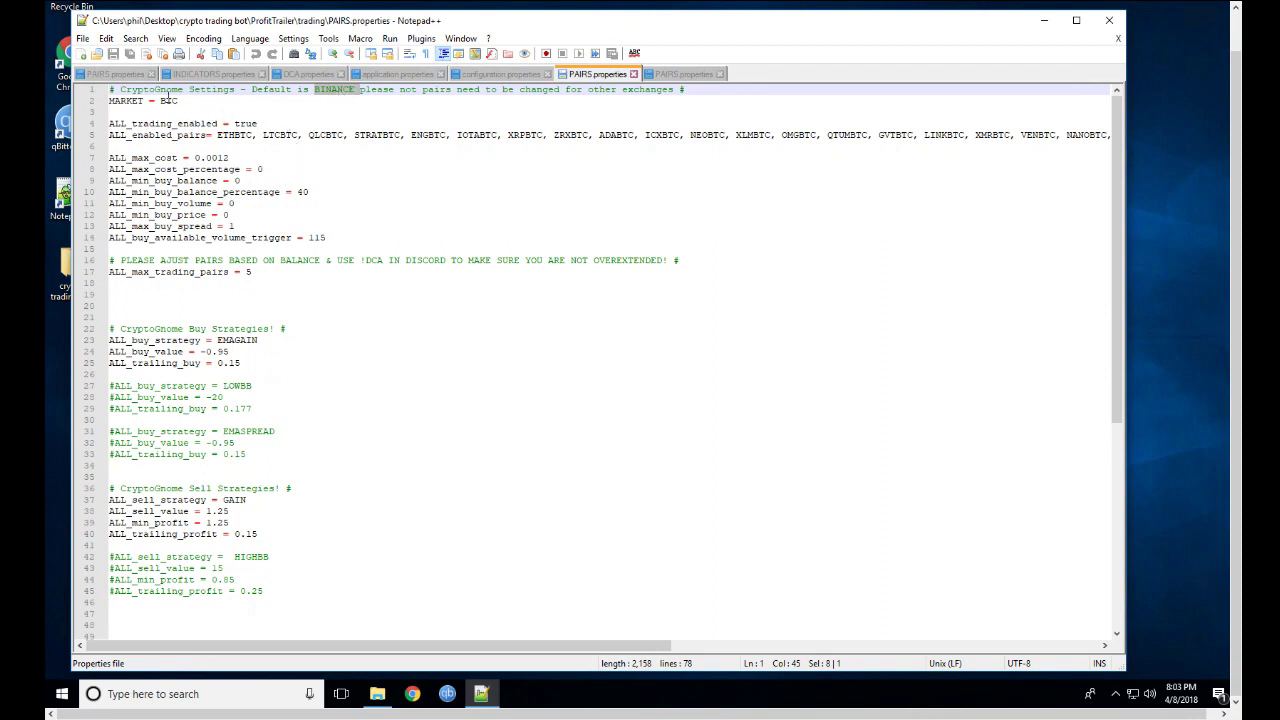
Examine the ALL_trading_enabled line and the ALL_enabled_pairs list in the trading PAIRS.properties file
{"action": "left_click_drag", "start_coordinate": [116, 123], "coordinate": [260, 122]}
{"action": "left_click", "coordinate": [232, 123]}
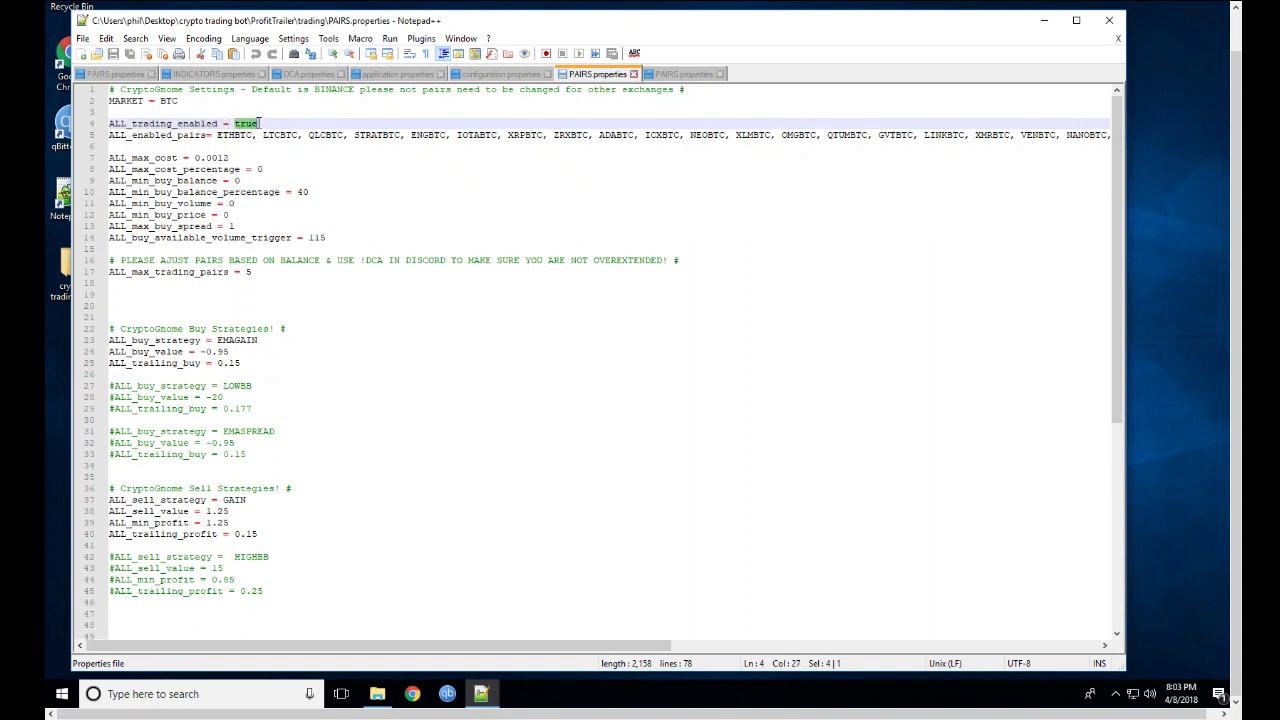
{"action": "left_click", "coordinate": [246, 123]}
{"action": "left_click", "coordinate": [213, 137]}
{"action": "left_click_drag", "start_coordinate": [213, 137], "coordinate": [112, 136]}
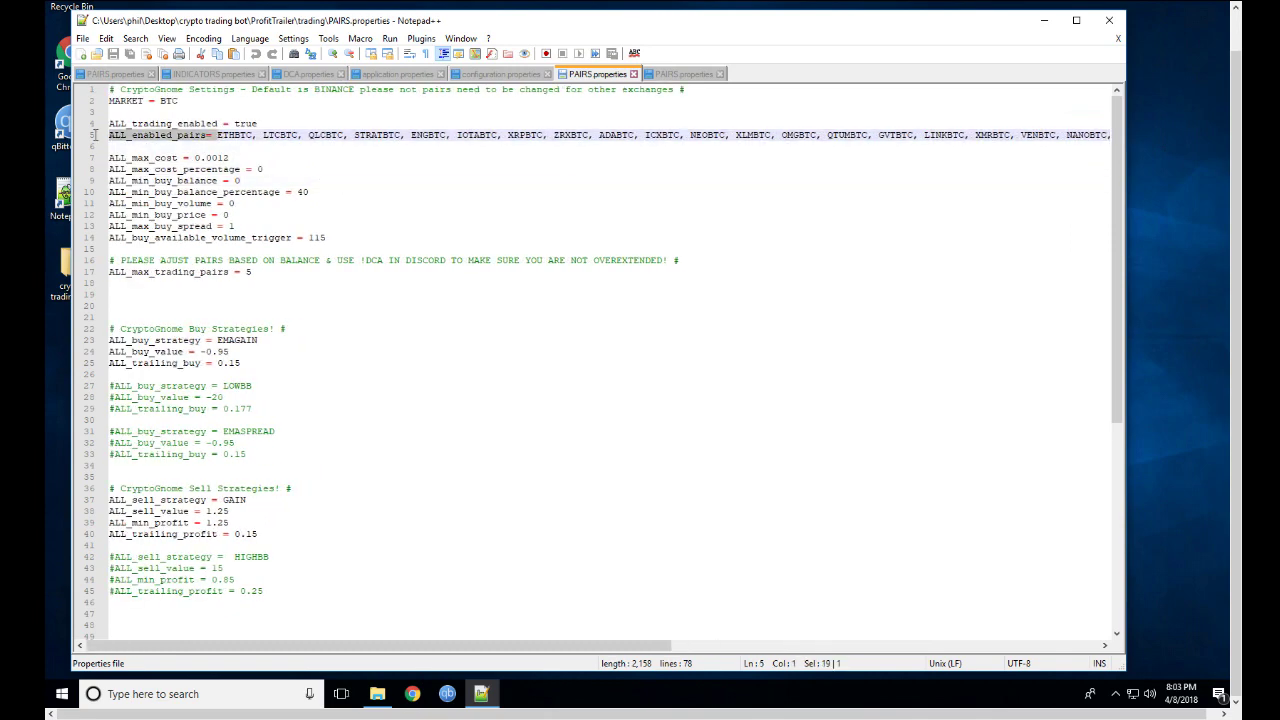
{"action": "left_click", "coordinate": [211, 149]}
{"action": "left_click", "coordinate": [215, 133]}
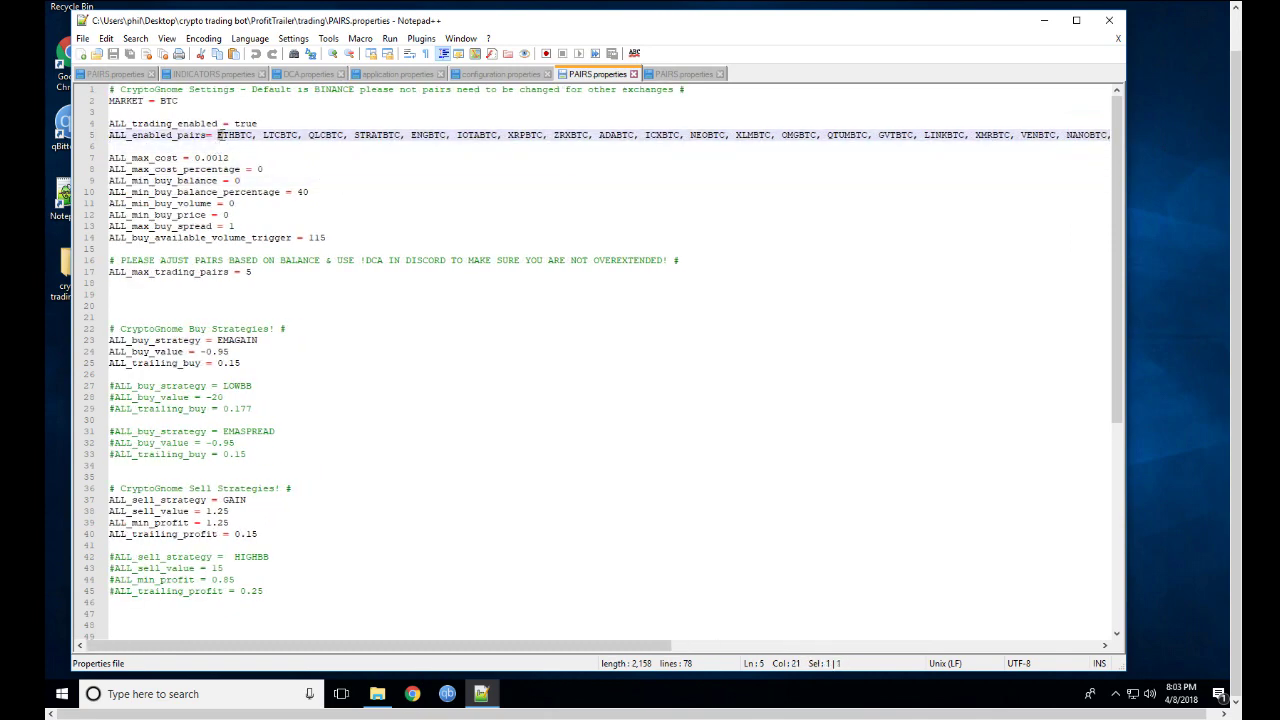
{"action": "triple_click", "coordinate": [218, 137]}
{"action": "left_click", "coordinate": [219, 140]}
{"action": "triple_click", "coordinate": [219, 140]}
{"action": "left_click", "coordinate": [219, 140]}
{"action": "triple_click", "coordinate": [219, 140]}
Try different values for ALL_max_cost and return the setting to 0.0012
{"action": "left_click_drag", "start_coordinate": [109, 157], "coordinate": [230, 157]}
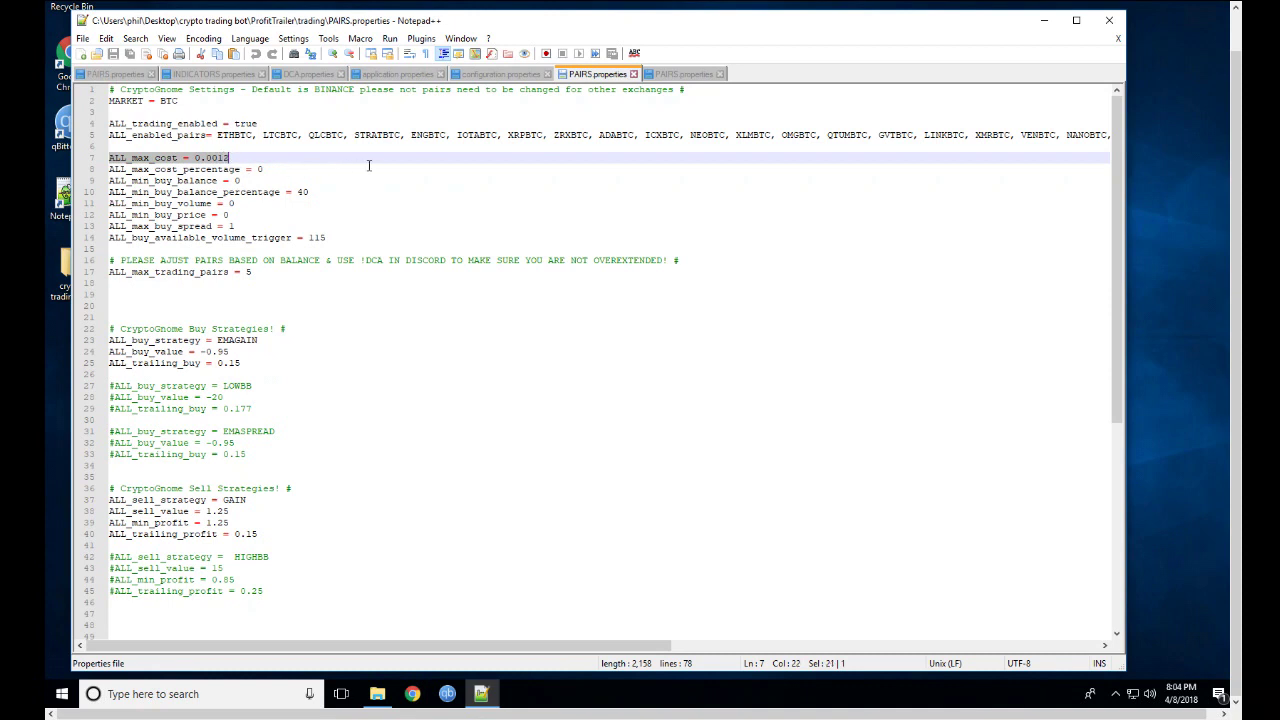
{"action": "left_click", "coordinate": [232, 157]}
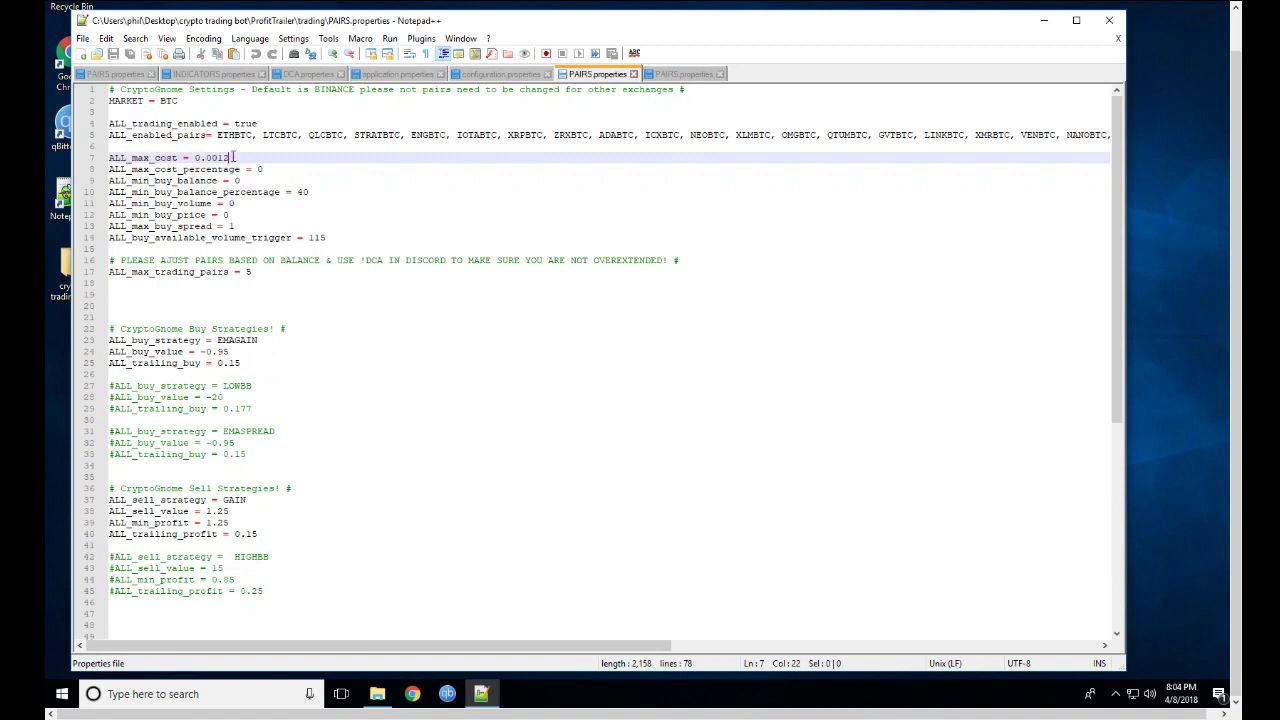
{"action": "key", "text": "BackSpace"}
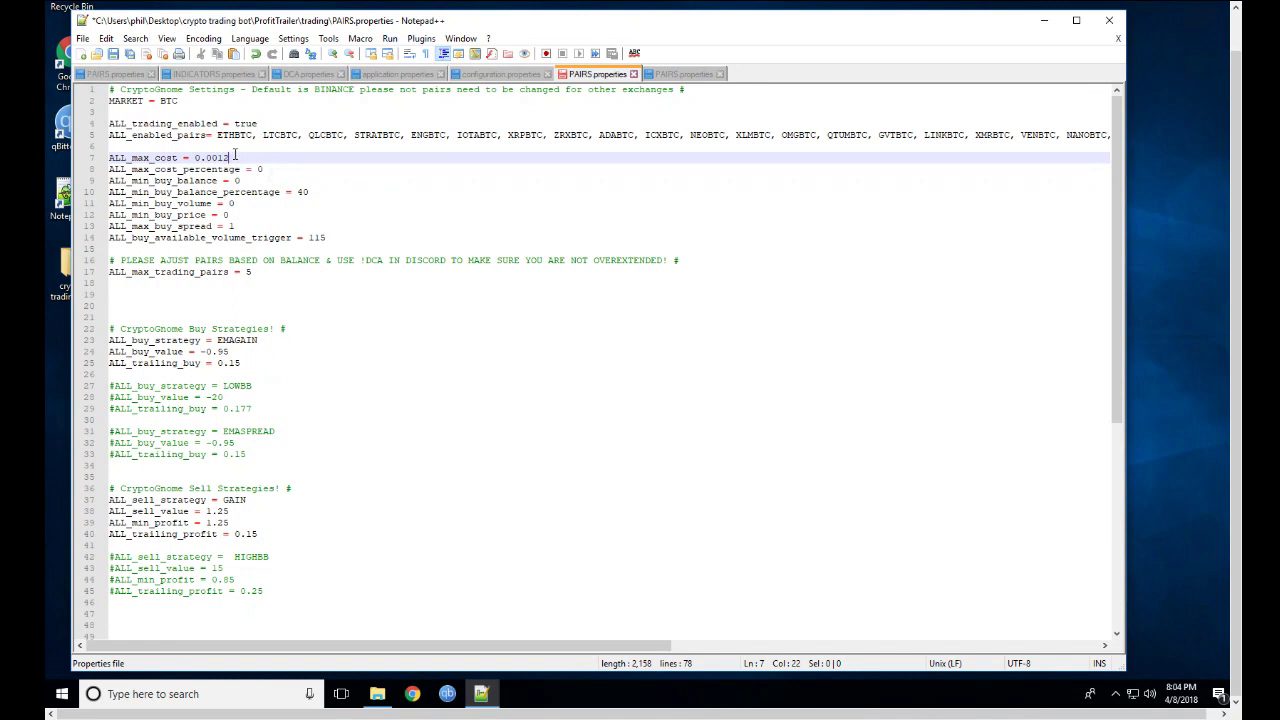
{"action": "key", "text": "BackSpace"}
{"action": "type", "text": "0099"}
{"action": "left_click_drag", "start_coordinate": [268, 157], "coordinate": [234, 157]}
{"action": "key", "text": "BackSpace"}
{"action": "key", "text": "BackSpace"}
{"action": "key", "text": "BackSpace"}
{"action": "type", "text": "2"}
{"action": "left_click_drag", "start_coordinate": [229, 157], "coordinate": [214, 156]}
{"action": "left_click_drag", "start_coordinate": [214, 157], "coordinate": [219, 157]}
Examine the ALL_min_buy_volume setting and the coins listed in ALL_enabled_pairs
{"action": "left_click", "coordinate": [362, 214]}
{"action": "left_click_drag", "start_coordinate": [240, 203], "coordinate": [115, 204]}
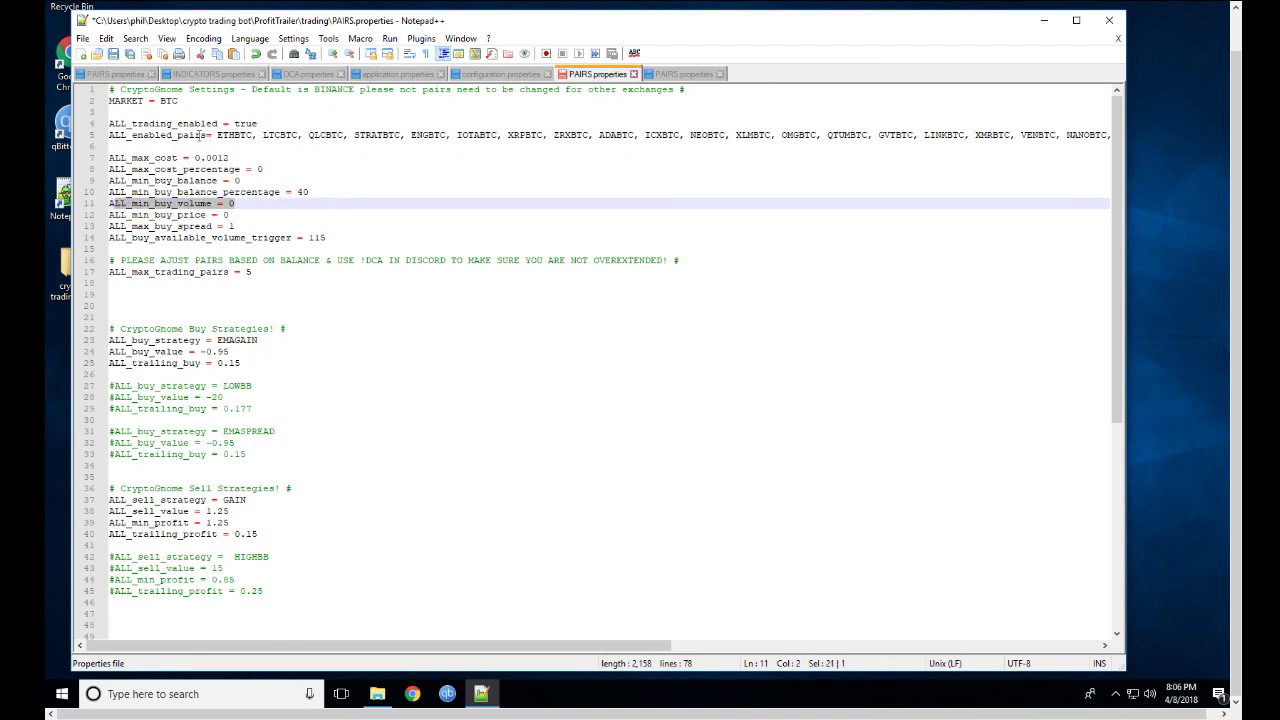
{"action": "left_click_drag", "start_coordinate": [109, 136], "coordinate": [218, 136]}
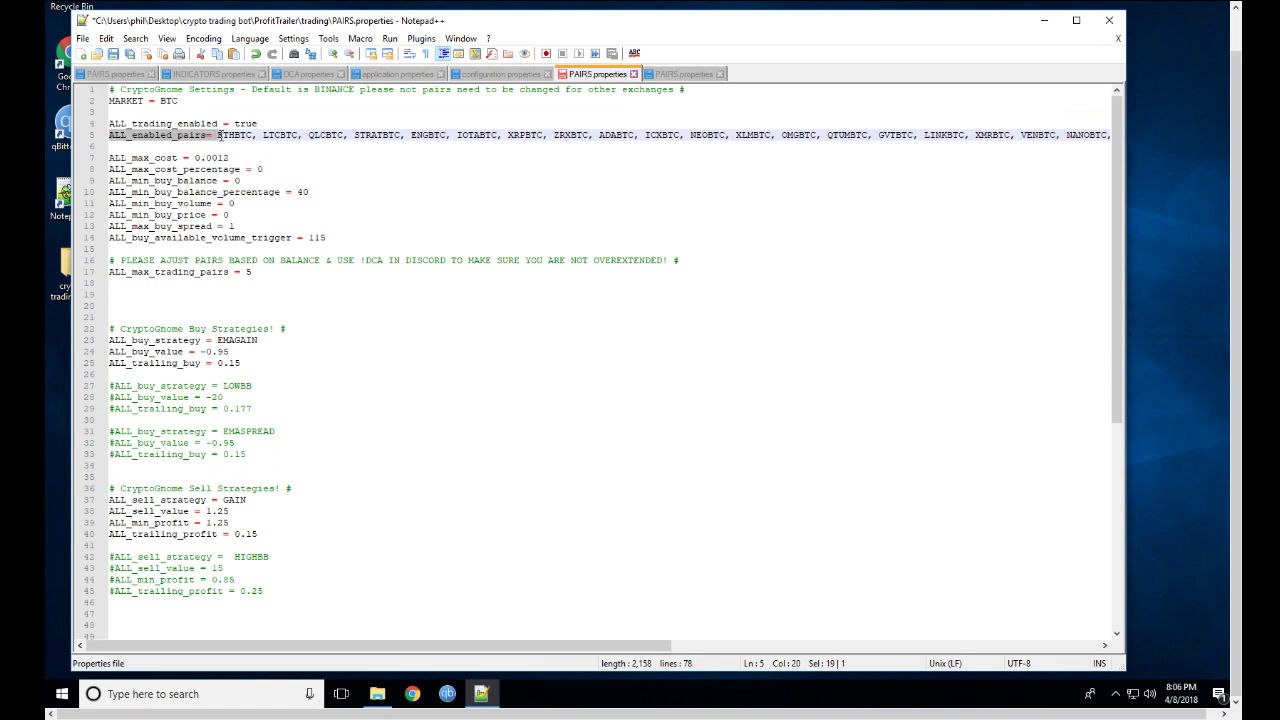
{"action": "left_click_drag", "start_coordinate": [218, 136], "coordinate": [598, 136]}
Try ALL_min_buy_volume at 300 and return it to 0
{"action": "left_click_drag", "start_coordinate": [237, 203], "coordinate": [228, 203]}
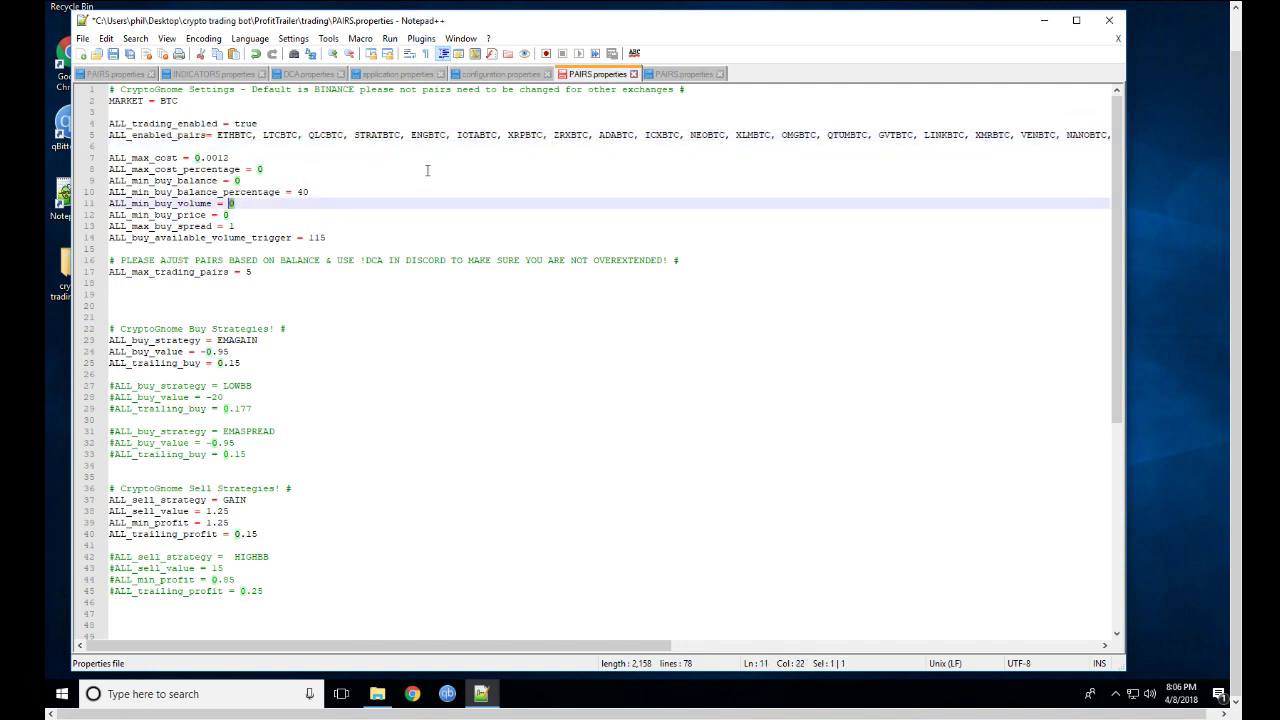
{"action": "type", "text": "300"}
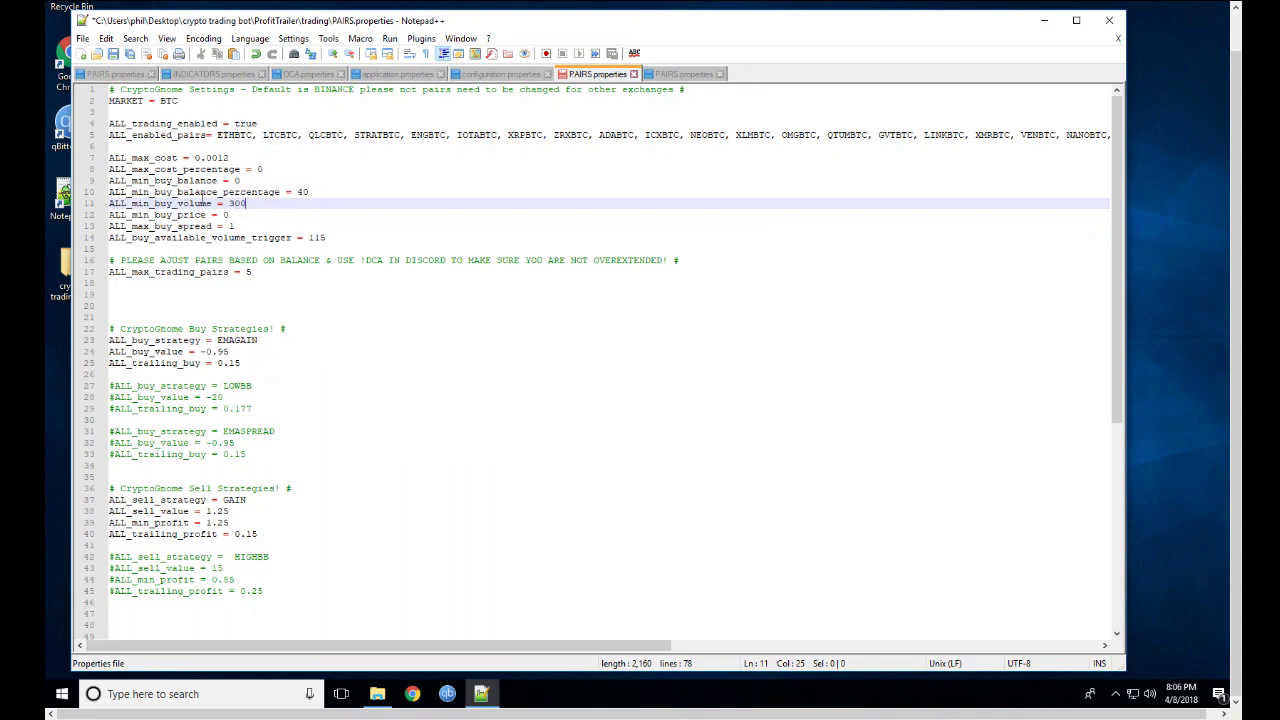
{"action": "left_click_drag", "start_coordinate": [251, 203], "coordinate": [228, 203]}
{"action": "type", "text": "0"}
Try ALL_min_buy_price at .00005 and return it to 0
{"action": "left_click_drag", "start_coordinate": [232, 214], "coordinate": [223, 214]}
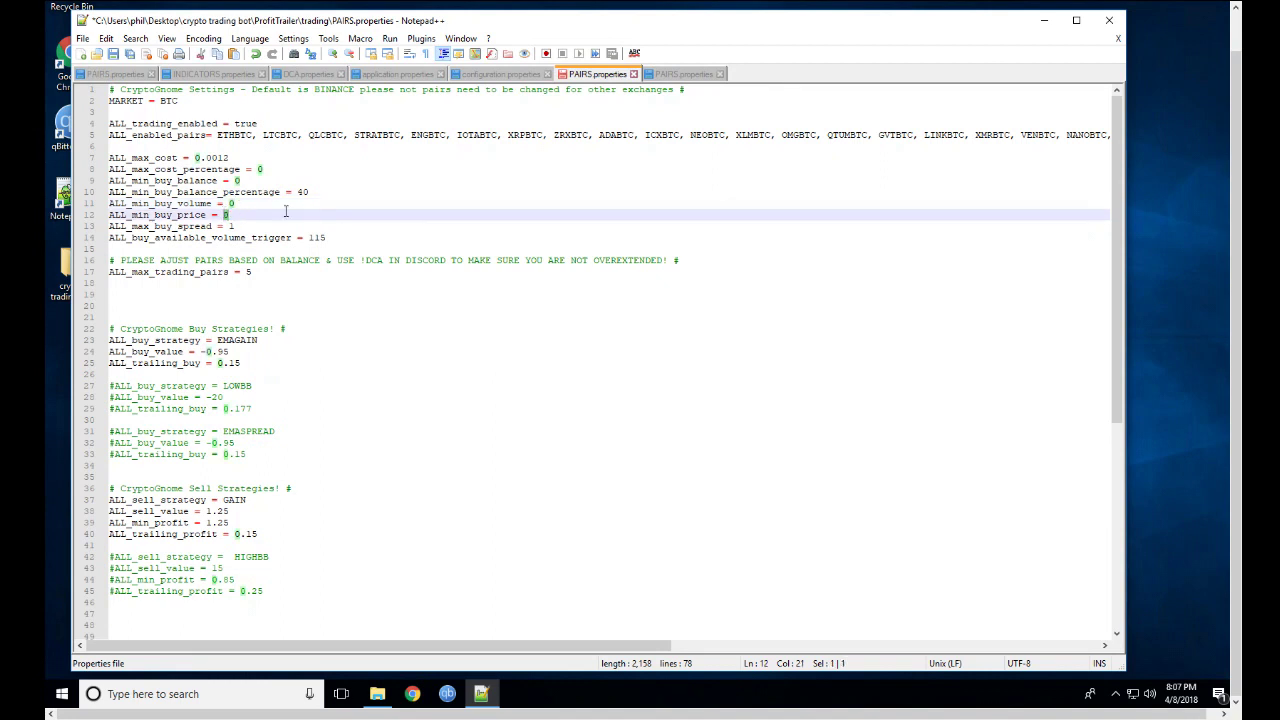
{"action": "type", "text": ".00005"}
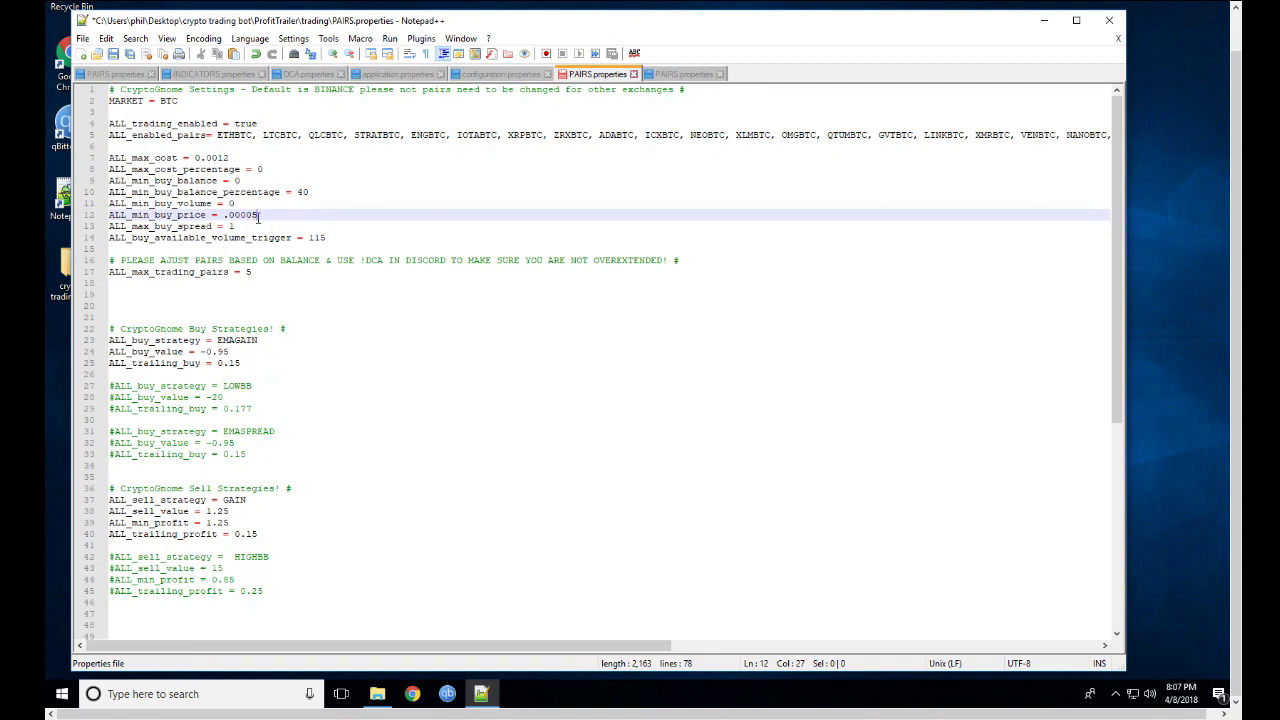
{"action": "left_click_drag", "start_coordinate": [258, 214], "coordinate": [222, 213]}
{"action": "key", "text": "BackSpace"}
{"action": "type", "text": "0"}
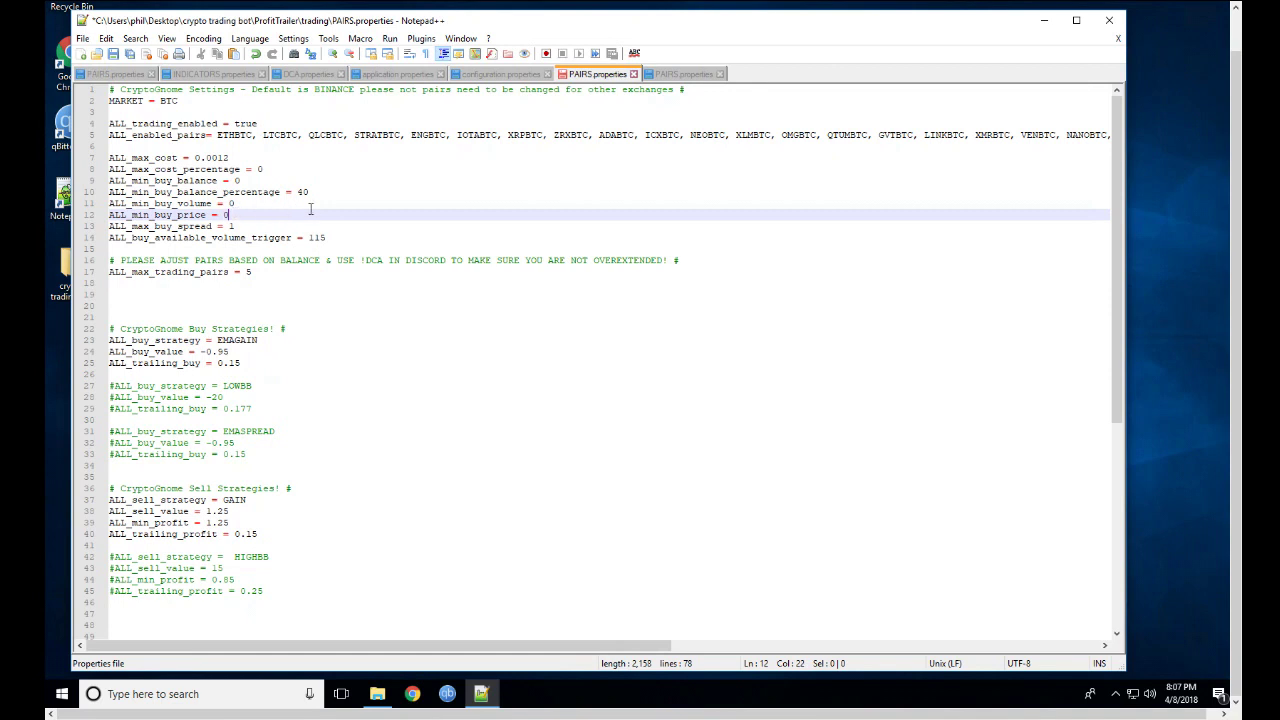
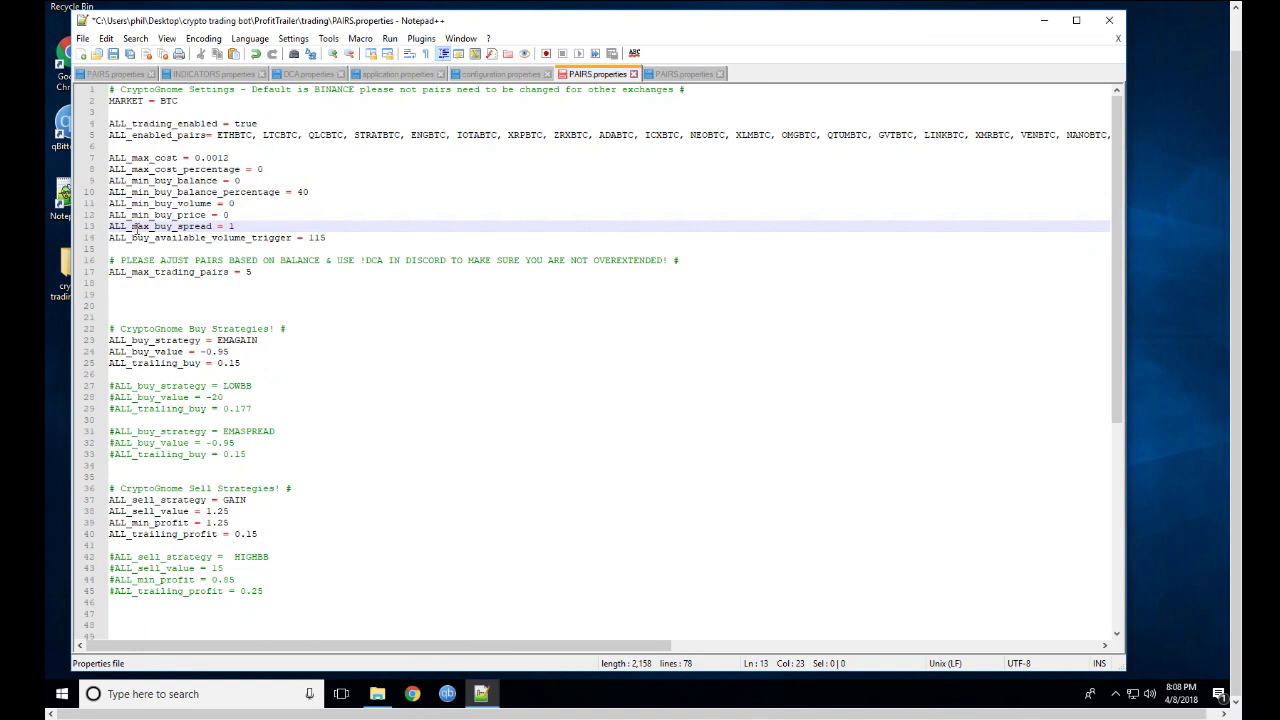
Examine the ALL_max_buy_spread setting, highlighting its value and the whole line
{"action": "left_click_drag", "start_coordinate": [236, 226], "coordinate": [229, 226]}
{"action": "left_click", "coordinate": [262, 228]}
{"action": "left_click_drag", "start_coordinate": [235, 226], "coordinate": [229, 226]}
{"action": "left_click", "coordinate": [241, 226]}
{"action": "left_click_drag", "start_coordinate": [234, 228], "coordinate": [229, 227]}
{"action": "left_click", "coordinate": [273, 228]}
{"action": "left_click_drag", "start_coordinate": [236, 226], "coordinate": [232, 226]}
{"action": "left_click", "coordinate": [247, 226]}
{"action": "left_click_drag", "start_coordinate": [234, 227], "coordinate": [229, 227]}
{"action": "left_click", "coordinate": [244, 227]}
{"action": "left_click_drag", "start_coordinate": [240, 226], "coordinate": [90, 232]}
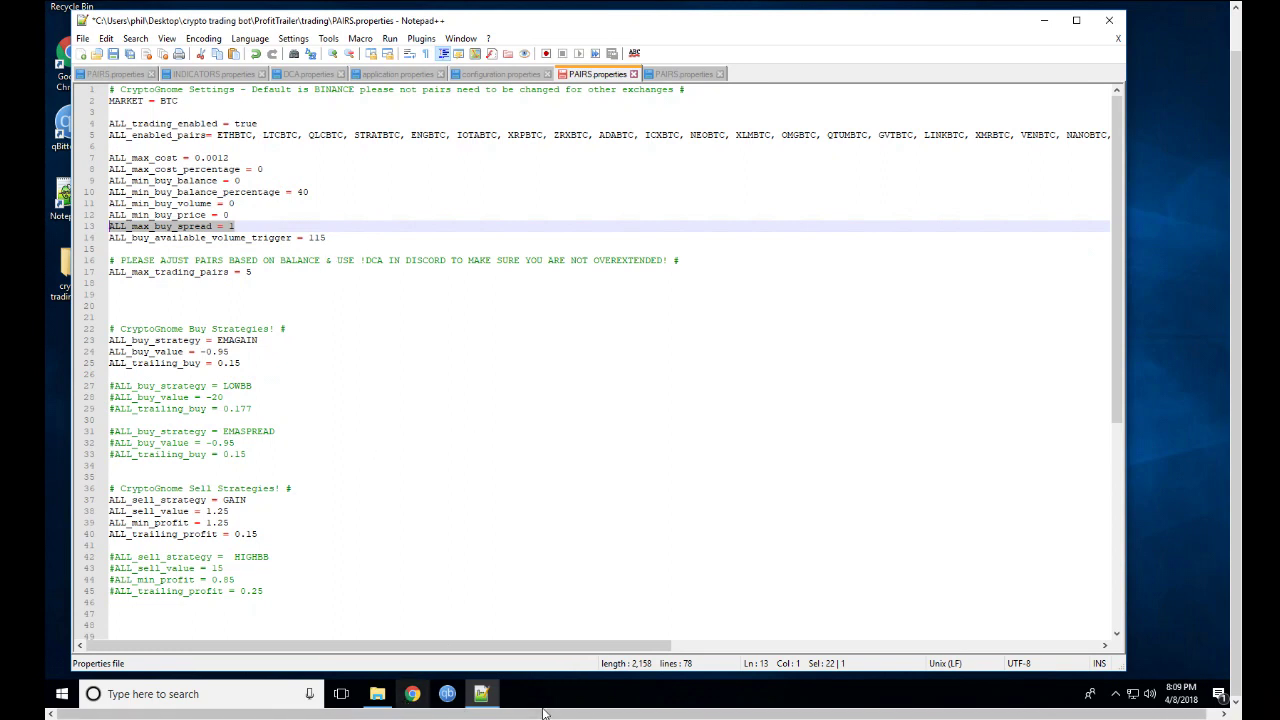
Switch to Chrome and search the web for "crypto gnomes settings" in a new tab
{"action": "left_click", "coordinate": [412, 693]}
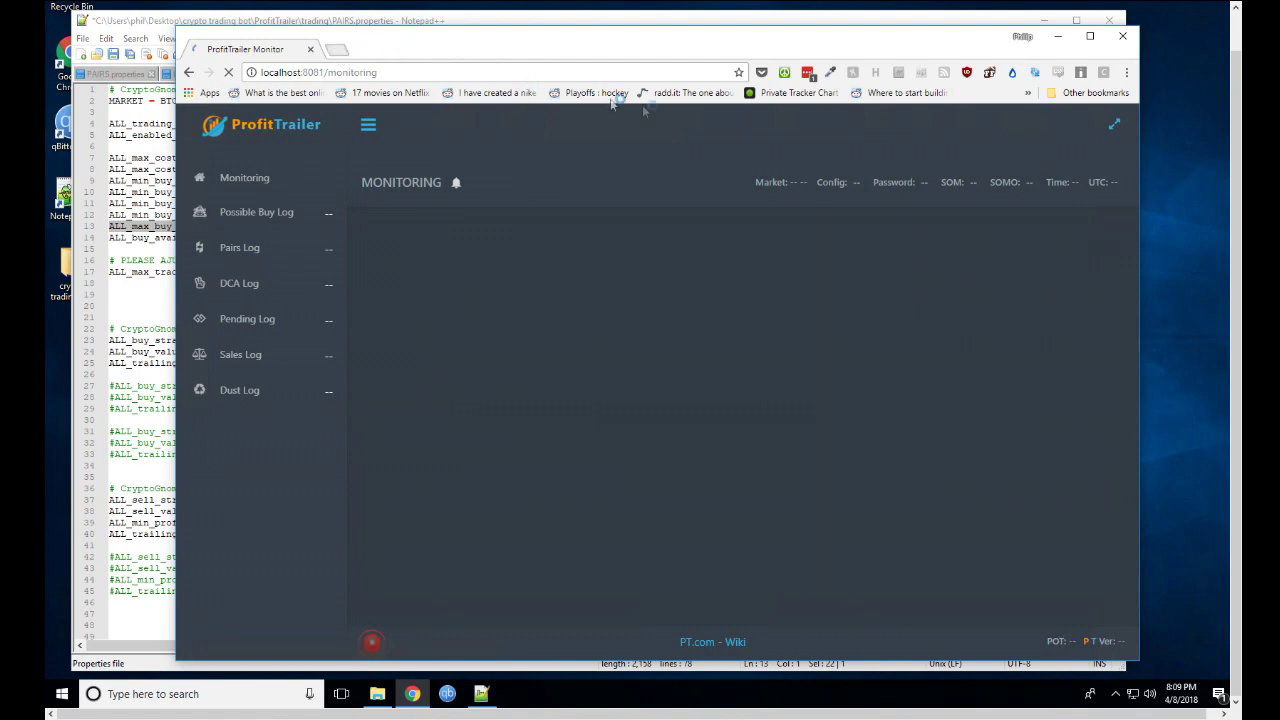
{"action": "left_click", "coordinate": [337, 49]}
{"action": "type", "text": "crypto gnomes se"}
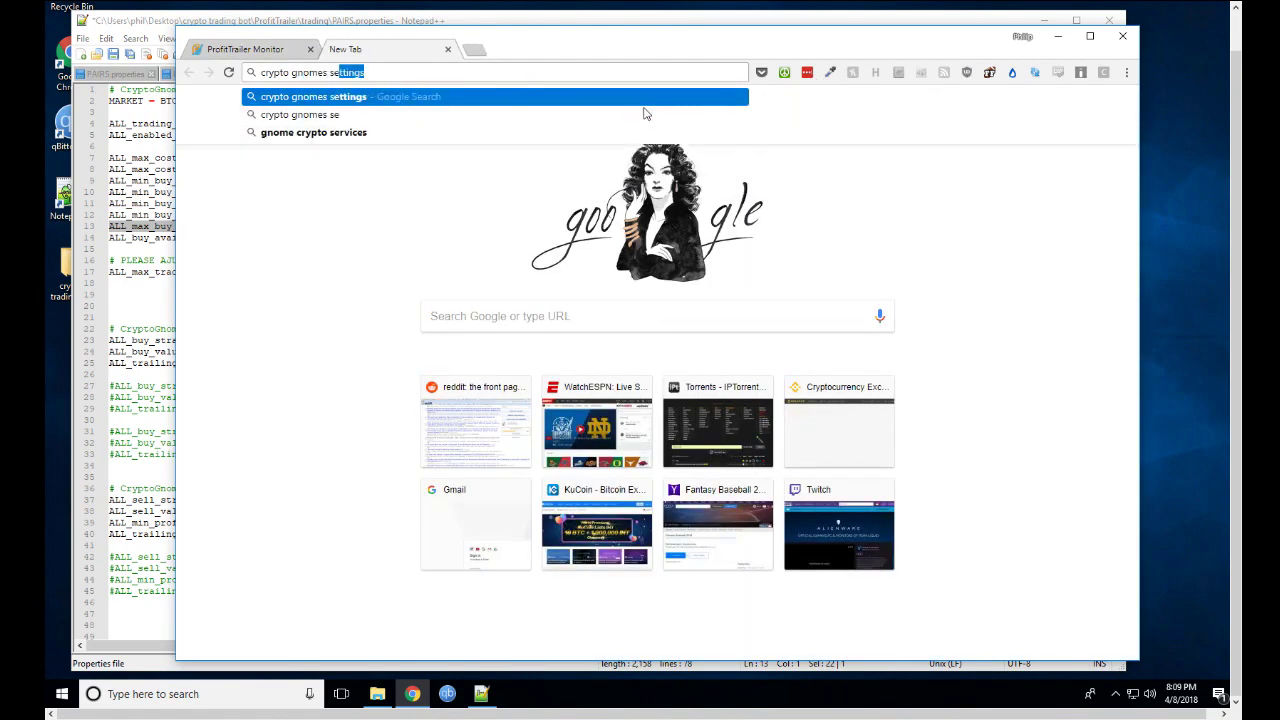
{"action": "key", "text": "Return"}
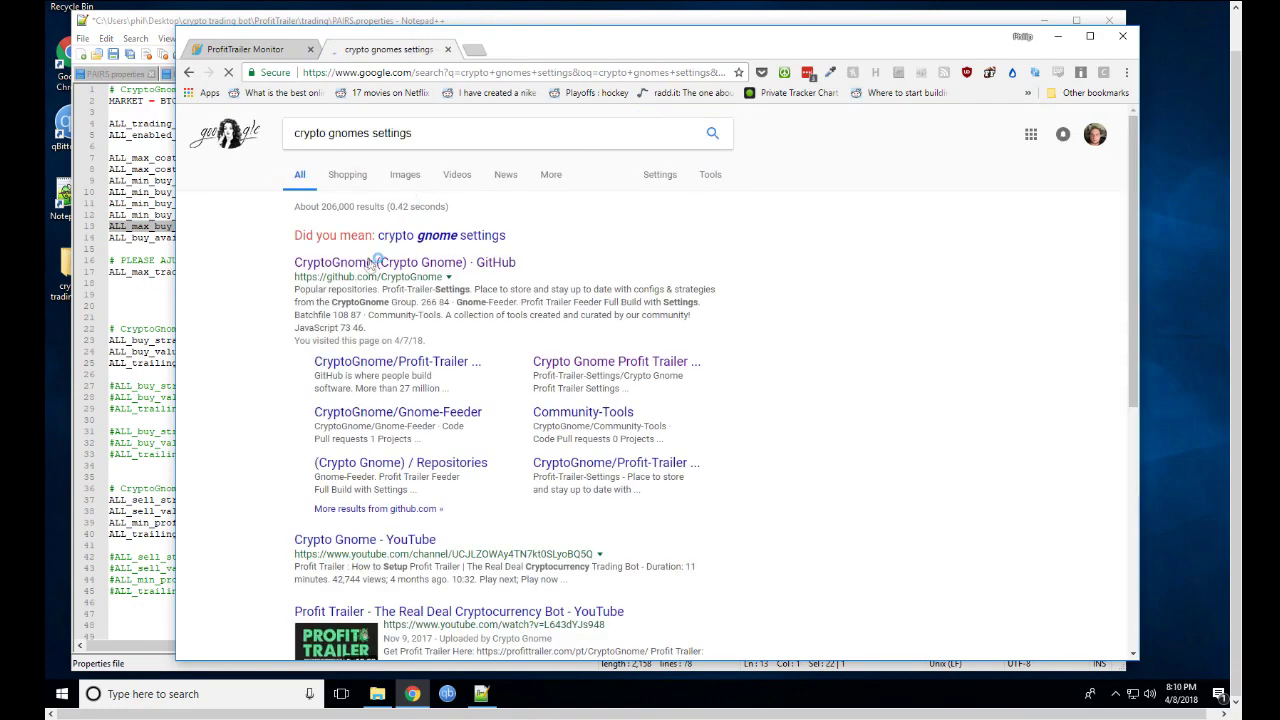
Open CryptoGnome's Profit-Trailer-Settings repository on GitHub, view its BTC SETTINGS files and return to the Crypto Gnome Profit Trailer Settings folder
{"action": "left_click", "coordinate": [372, 262]}
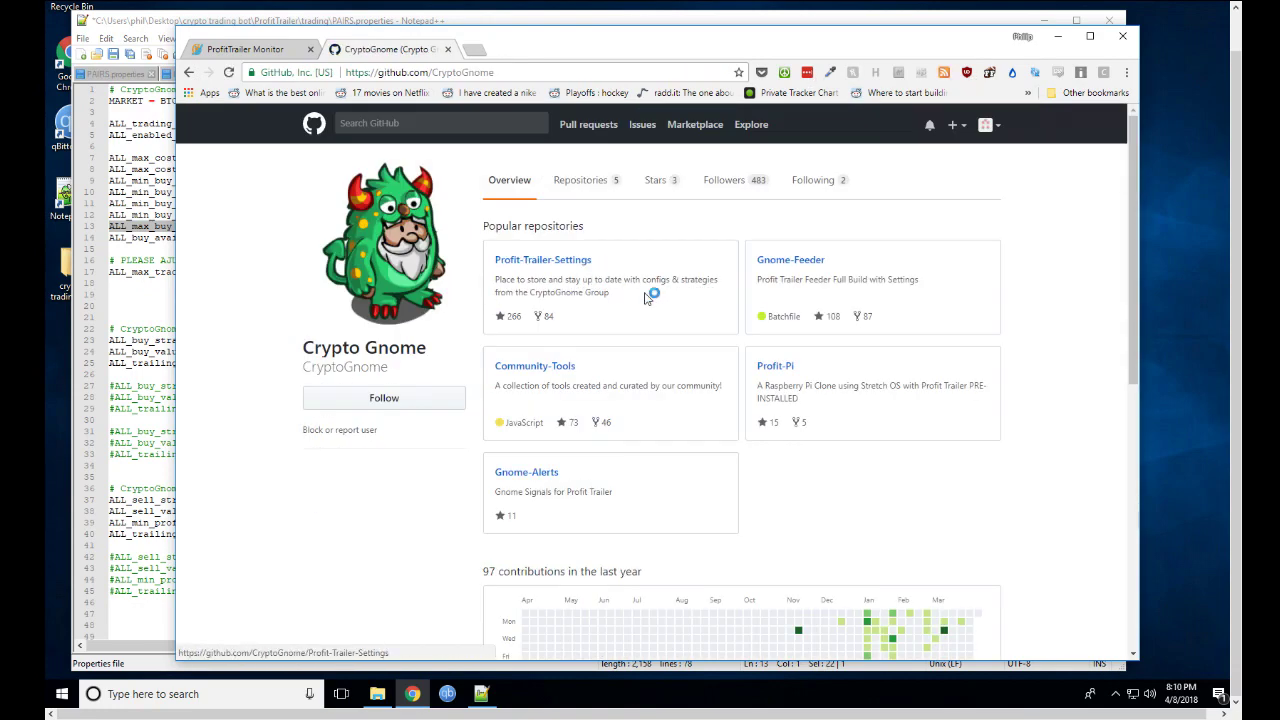
{"action": "left_click", "coordinate": [549, 259]}
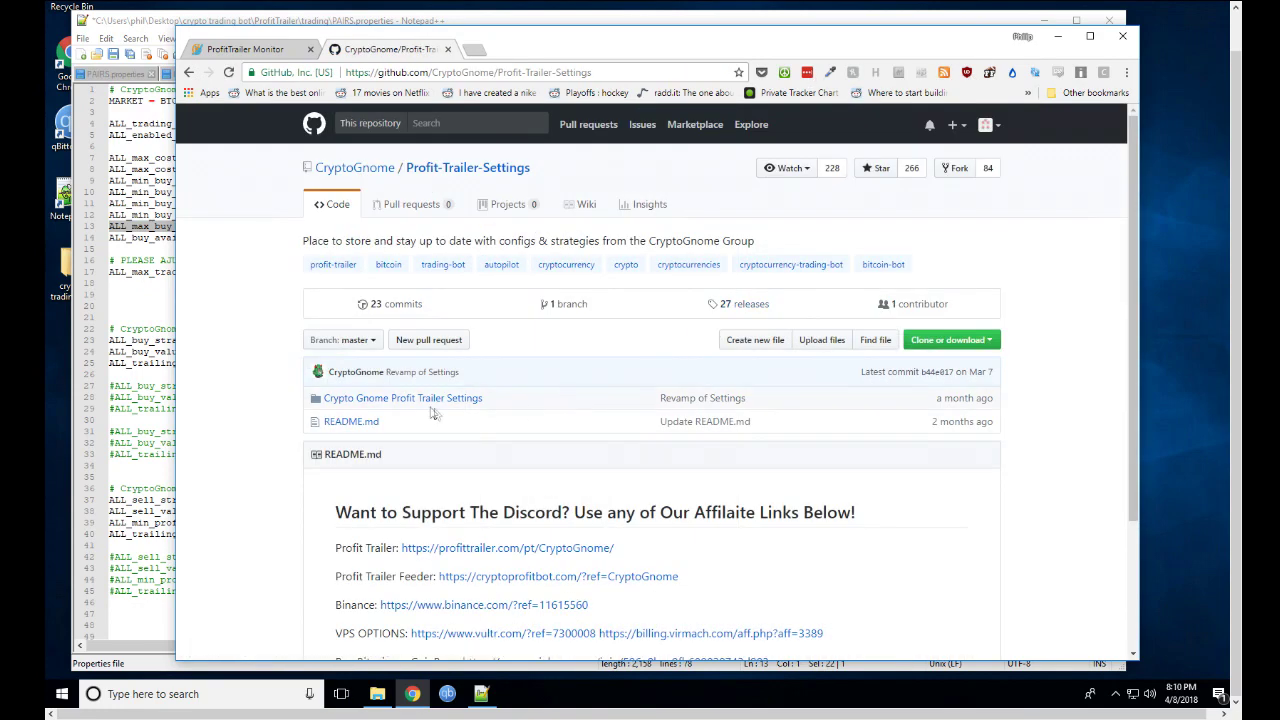
{"action": "left_click", "coordinate": [563, 403]}
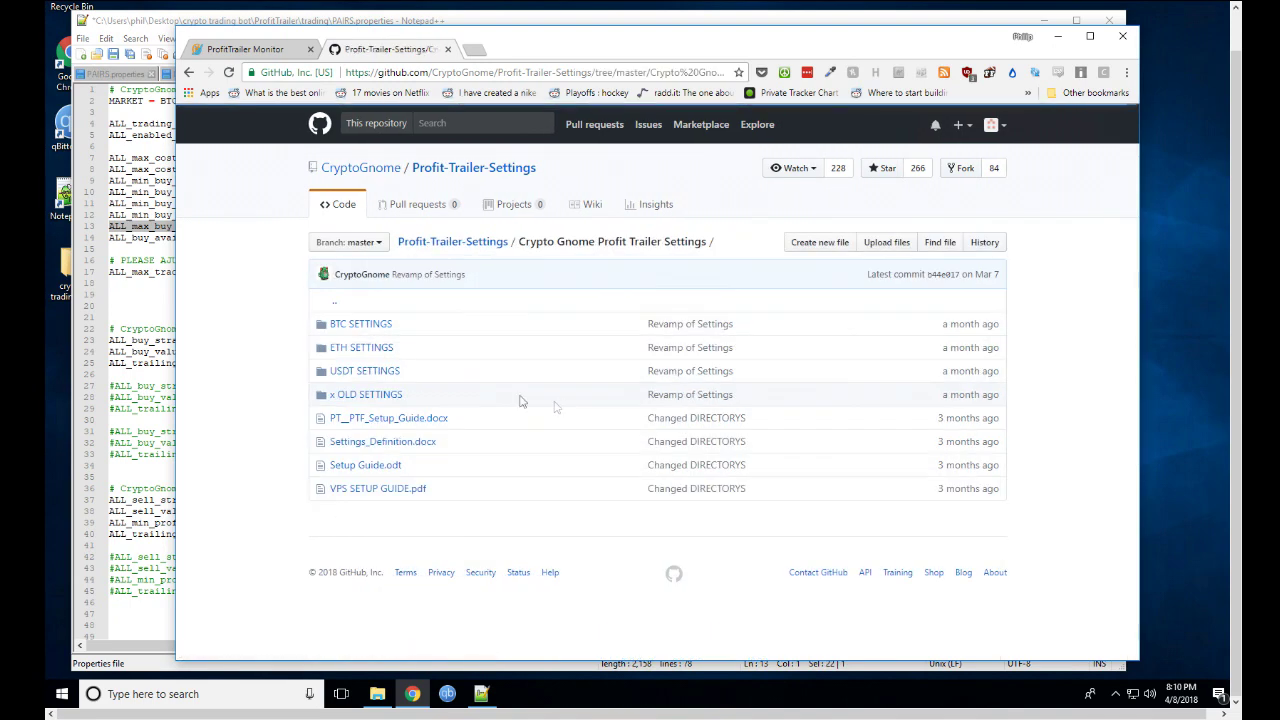
{"action": "left_click", "coordinate": [345, 325]}
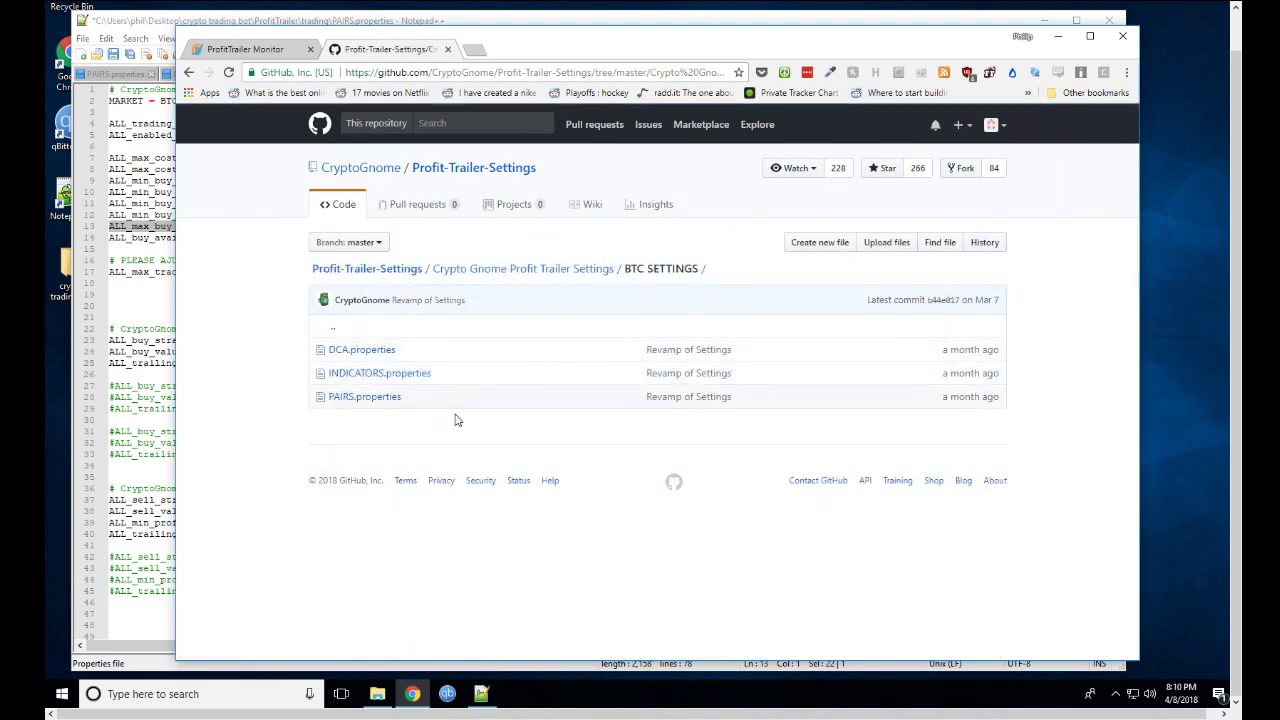
{"action": "key", "text": "alt+Left"}
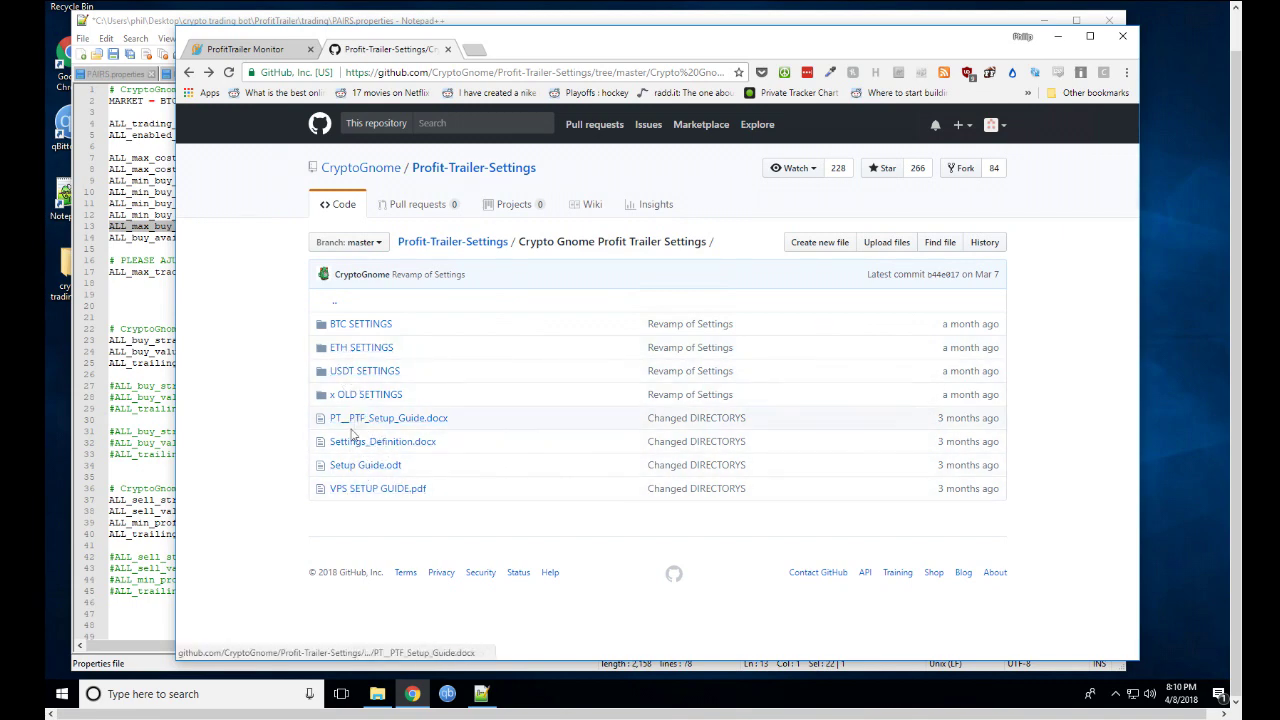
Switch back to Notepad++, look over the rest of PAIRS.properties and examine the ALL_buy_available_volume_trigger setting
{"action": "left_click", "coordinate": [163, 21]}
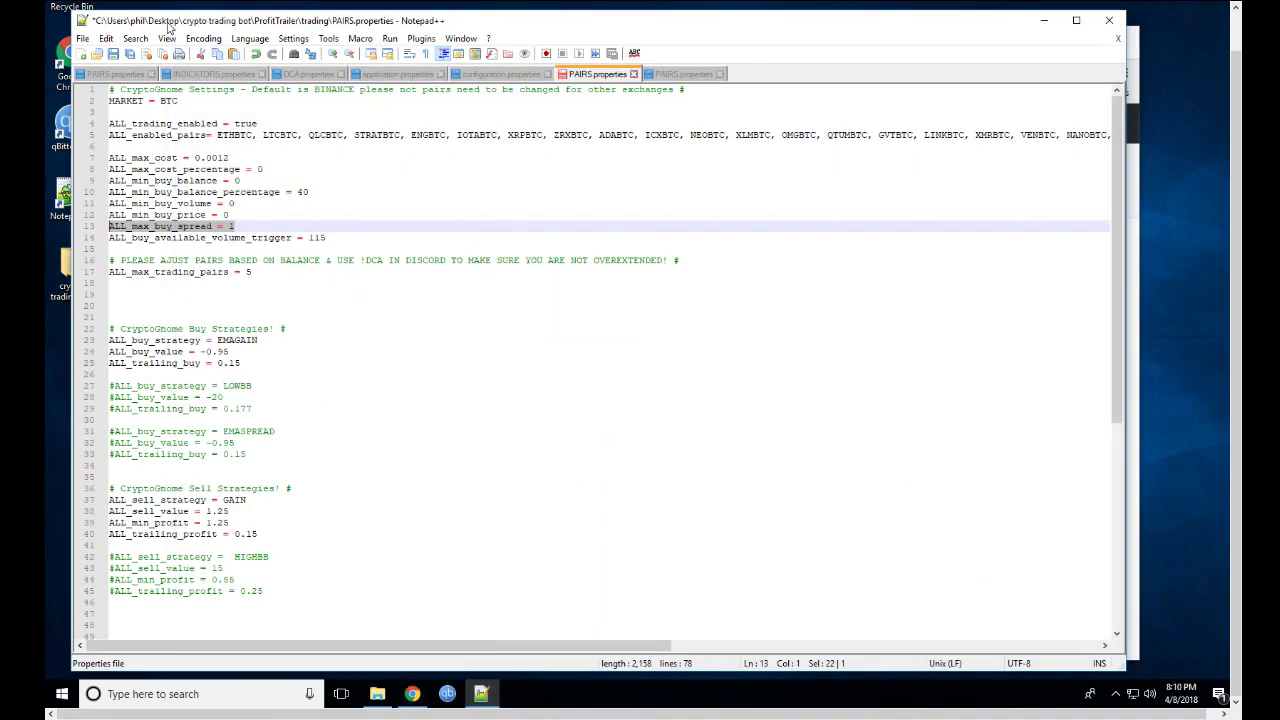
{"action": "left_click", "coordinate": [298, 237]}
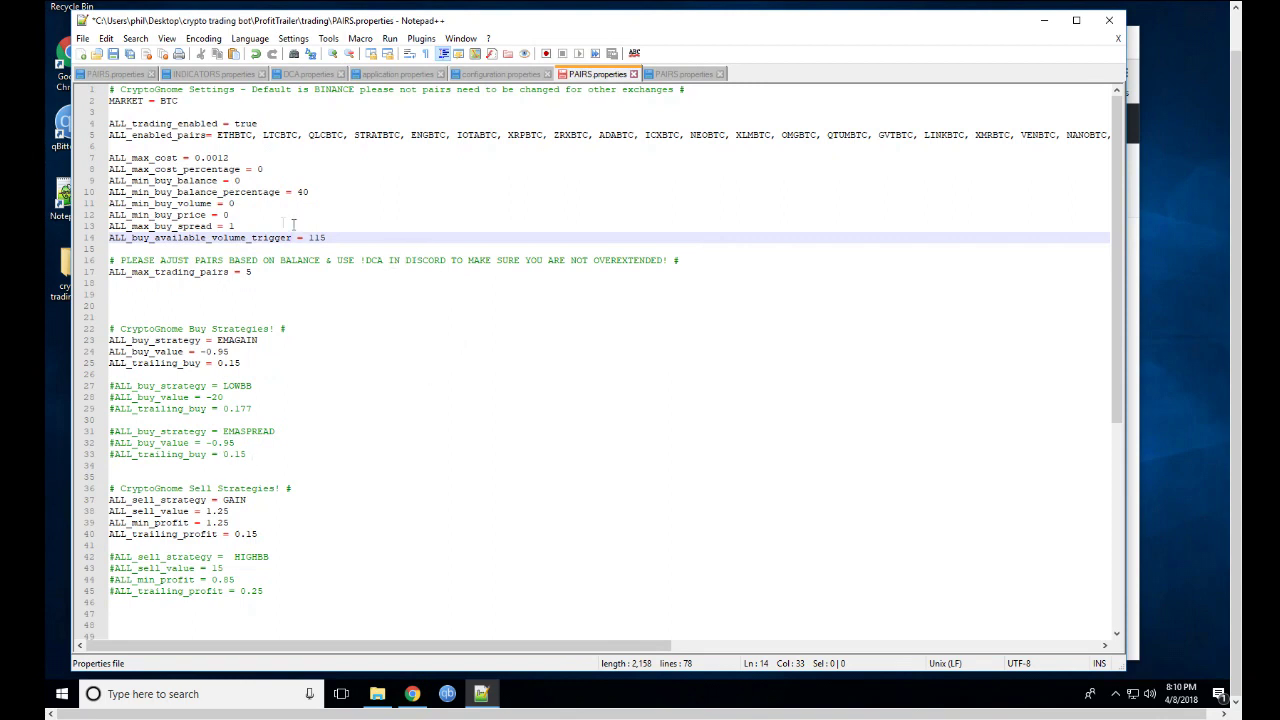
{"action": "left_click", "coordinate": [143, 237]}
{"action": "scroll", "coordinate": [395, 300], "scroll_direction": "down", "scroll_amount": 10}
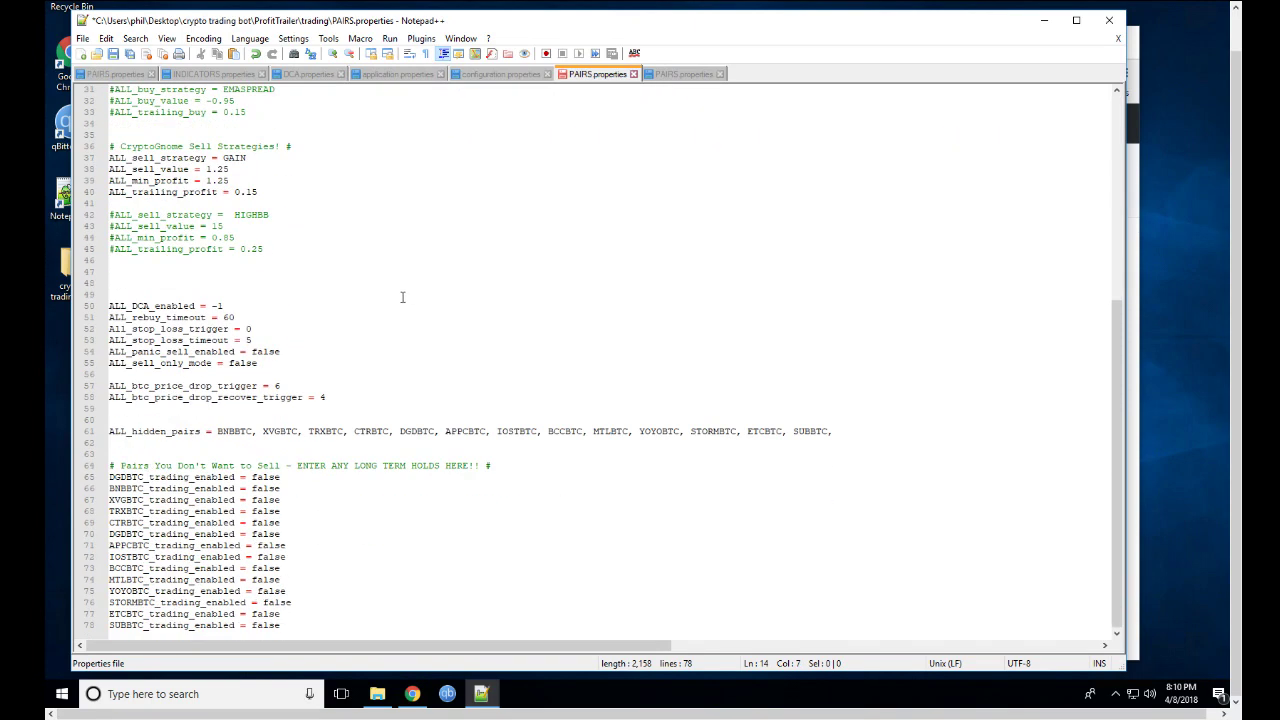
{"action": "scroll", "coordinate": [405, 300], "scroll_direction": "up", "scroll_amount": 10}
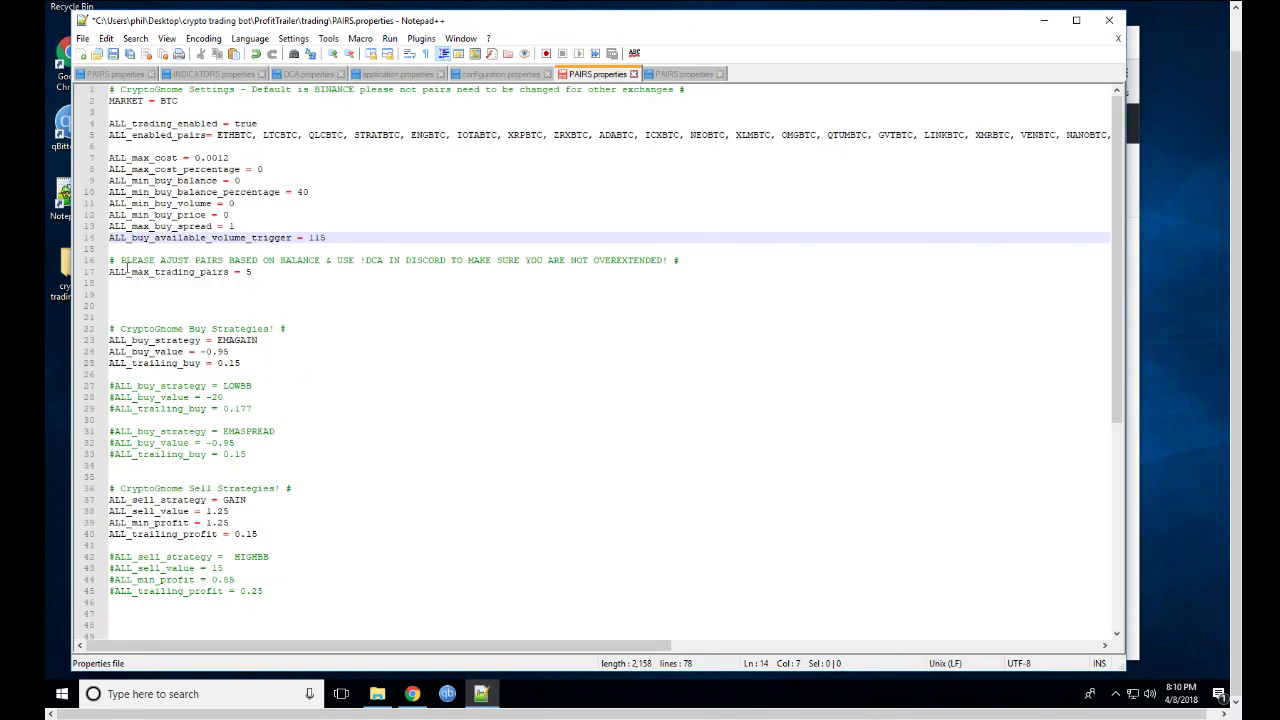
{"action": "left_click_drag", "start_coordinate": [273, 237], "coordinate": [328, 237]}
{"action": "left_click", "coordinate": [328, 237]}
Compare the ALL_max_cost value with the ALL_buy_available_volume_trigger percentage by highlighting each in turn
{"action": "left_click_drag", "start_coordinate": [229, 157], "coordinate": [193, 157]}
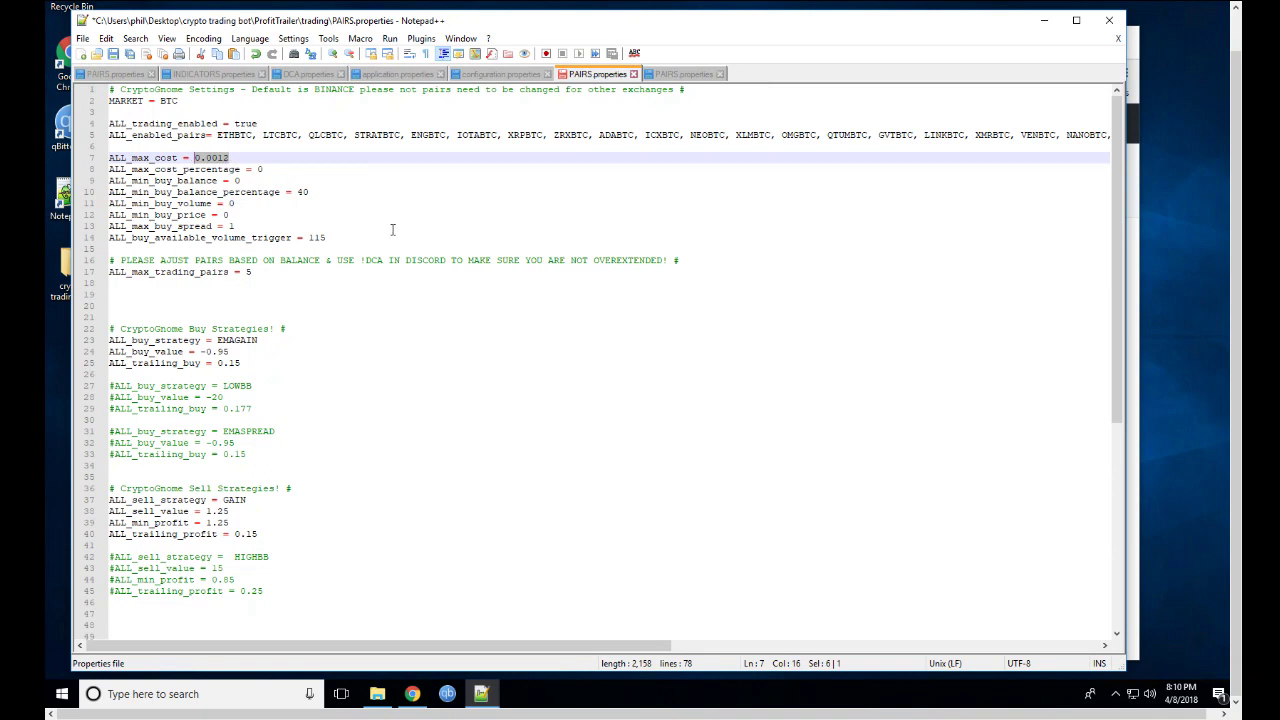
{"action": "left_click_drag", "start_coordinate": [357, 238], "coordinate": [104, 237]}
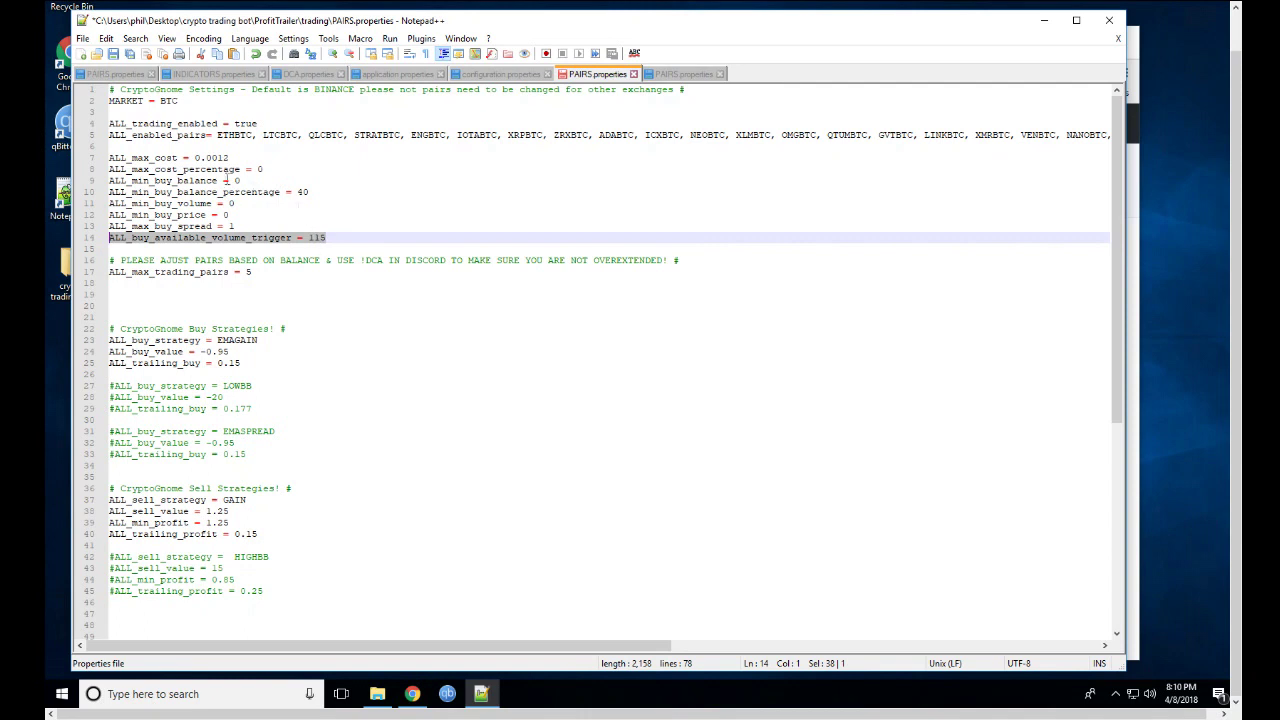
{"action": "left_click_drag", "start_coordinate": [240, 158], "coordinate": [196, 157]}
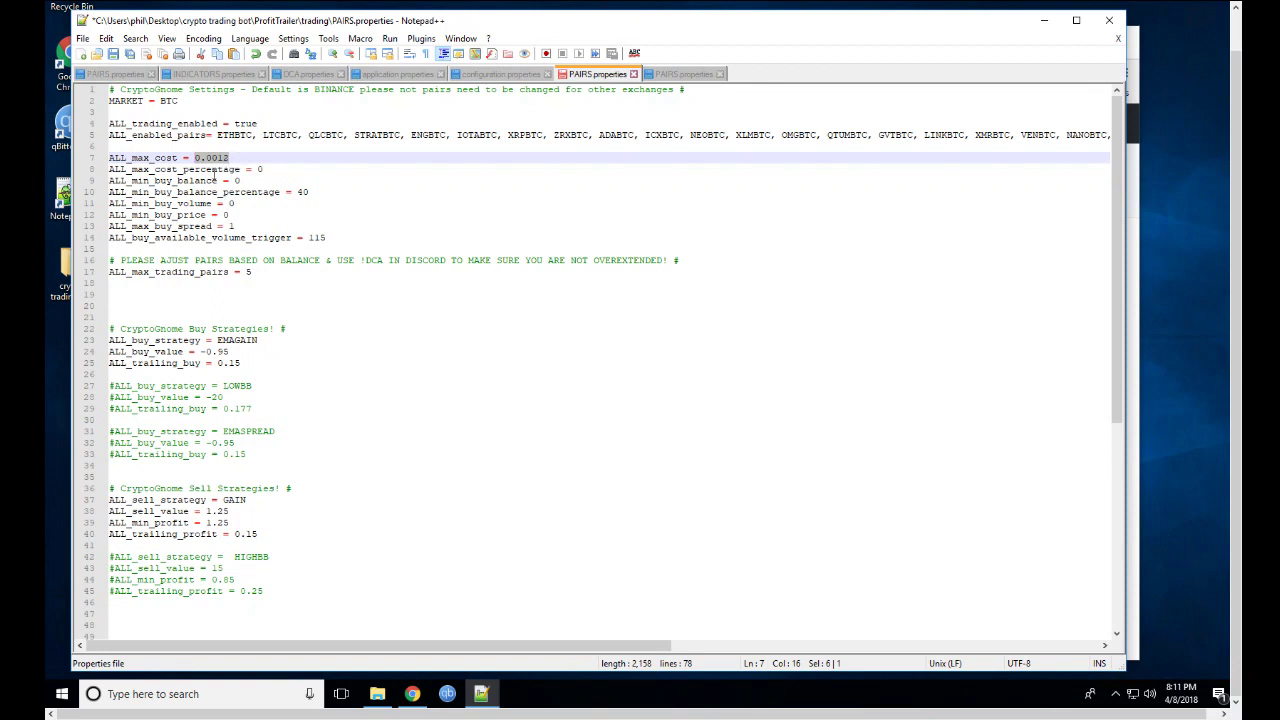
{"action": "double_click", "coordinate": [310, 237]}
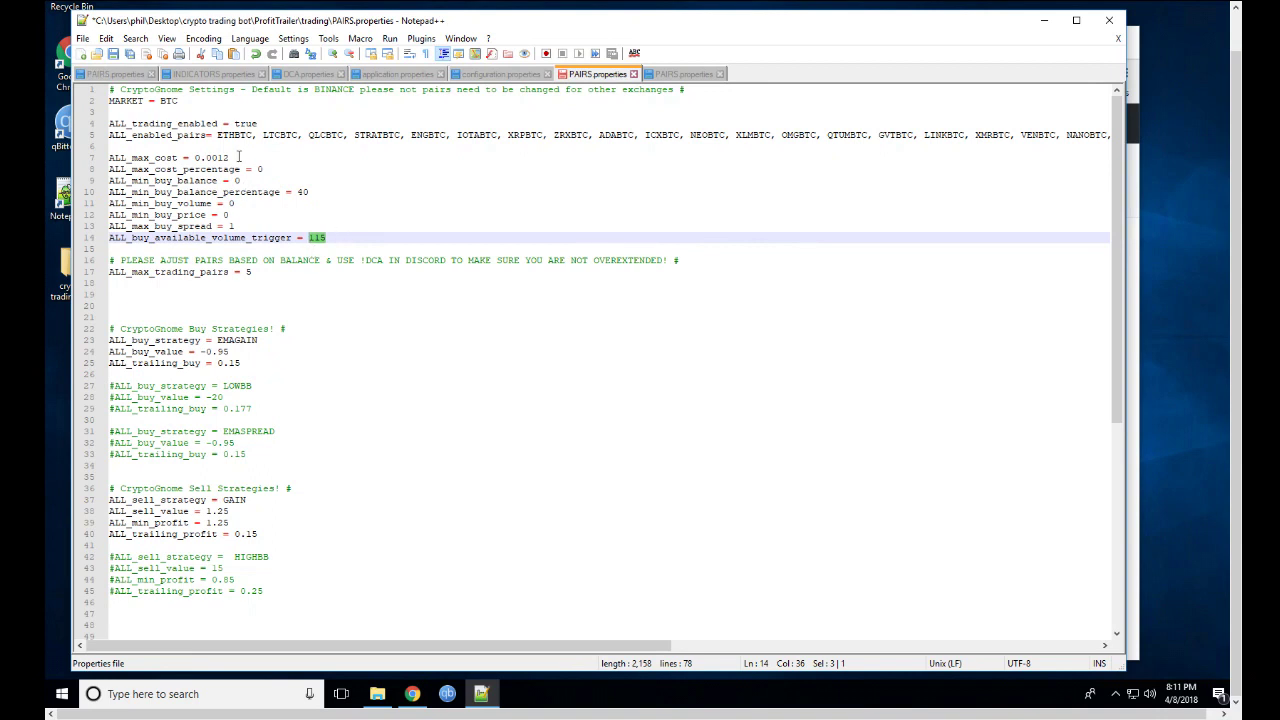
{"action": "left_click_drag", "start_coordinate": [239, 157], "coordinate": [193, 157]}
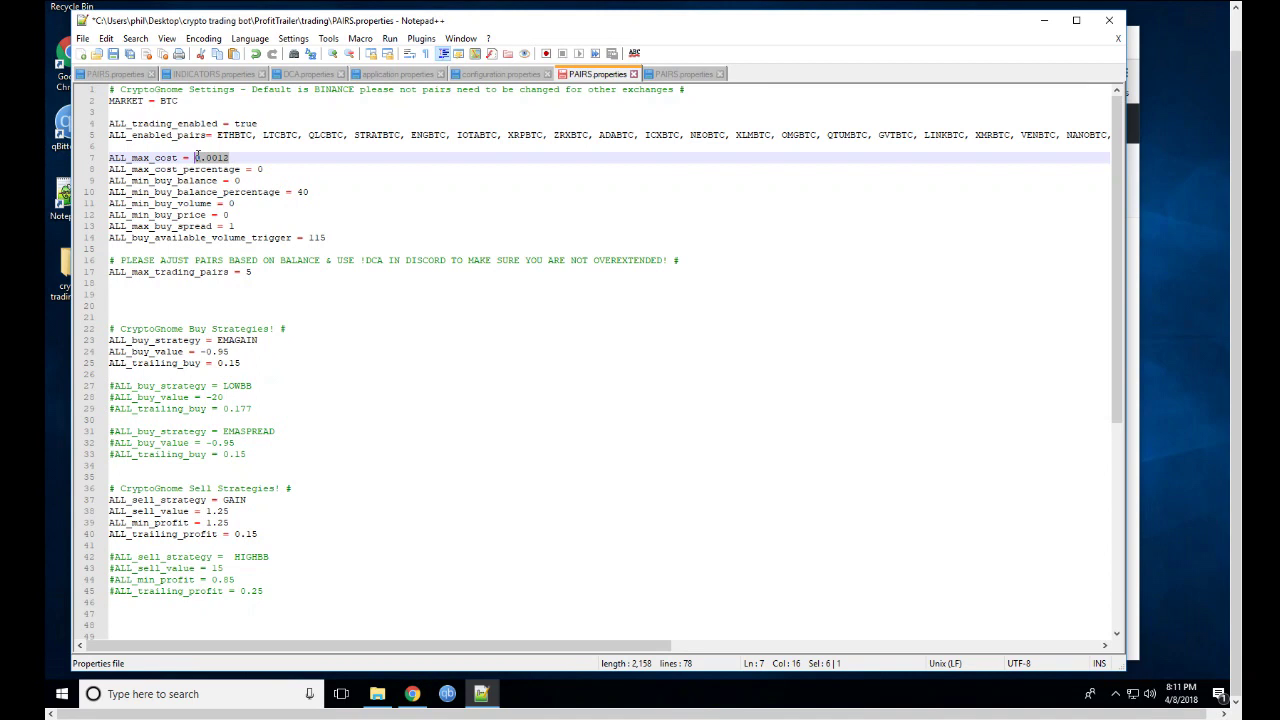
Try an ALL_max_cost value ending in 06 and restore it to 0.0012
{"action": "left_click", "coordinate": [245, 157]}
{"action": "left_click_drag", "start_coordinate": [229, 157], "coordinate": [221, 157]}
{"action": "type", "text": "06"}
{"action": "left_click_drag", "start_coordinate": [229, 157], "coordinate": [224, 157]}
{"action": "type", "text": "12"}
Highlight the ALL_buy_available_volume_trigger line and the ALL_max_trading_pairs line to review them
{"action": "left_click_drag", "start_coordinate": [327, 240], "coordinate": [105, 238]}
{"action": "left_click_drag", "start_coordinate": [258, 272], "coordinate": [106, 272]}
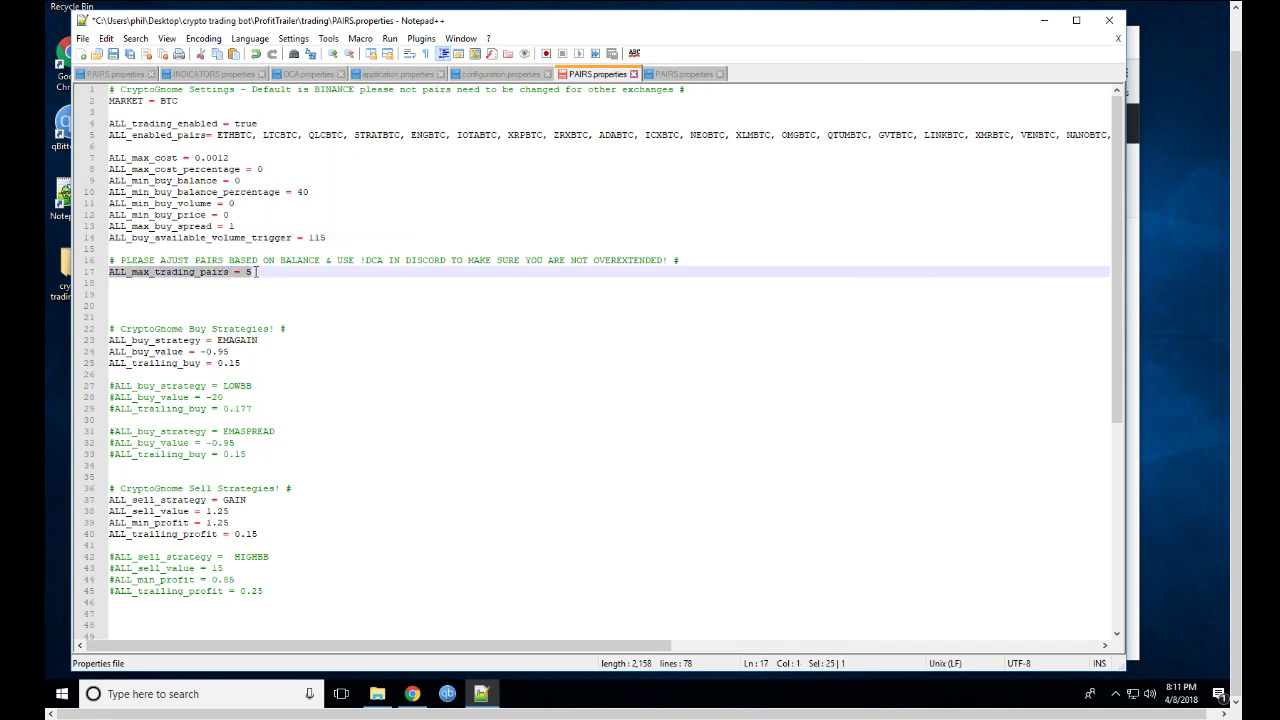
{"action": "left_click", "coordinate": [253, 274]}
Try ALL_max_trading_pairs at 3 and return it to 5
{"action": "left_click_drag", "start_coordinate": [254, 272], "coordinate": [244, 272]}
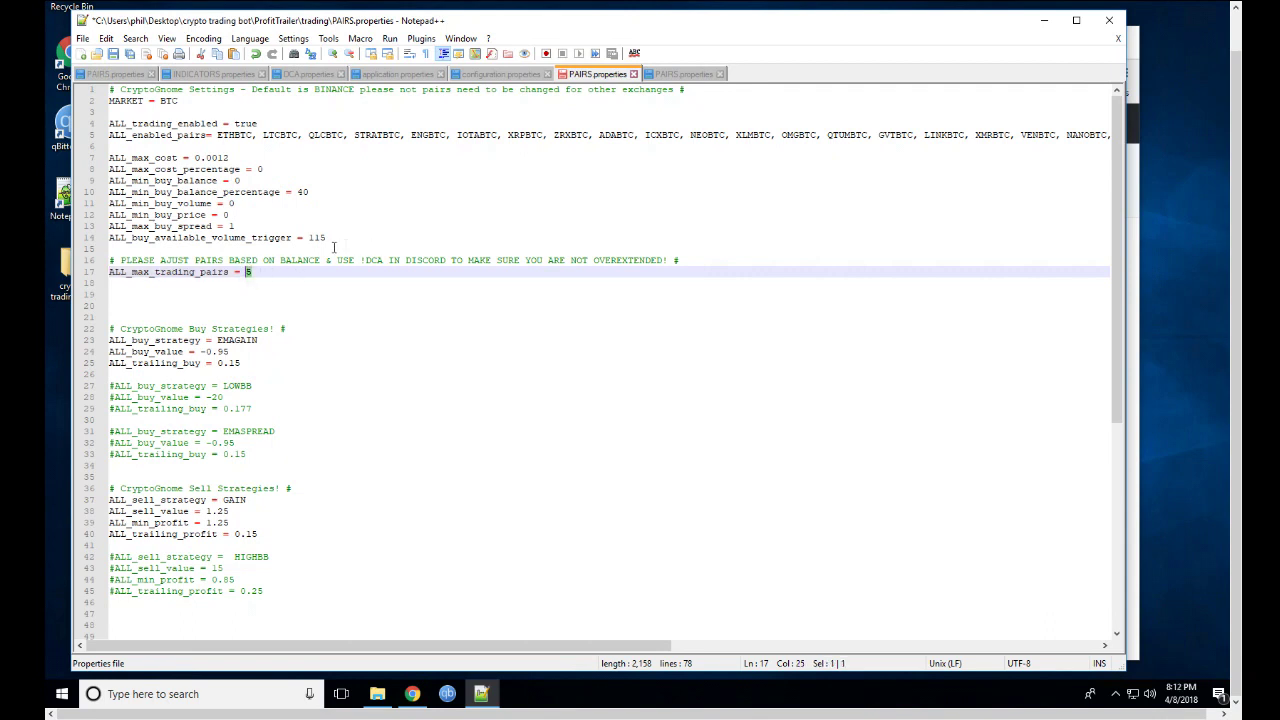
{"action": "type", "text": "3"}
{"action": "left_click_drag", "start_coordinate": [252, 272], "coordinate": [241, 272]}
{"action": "scroll", "coordinate": [239, 370], "scroll_direction": "down", "scroll_amount": 3}
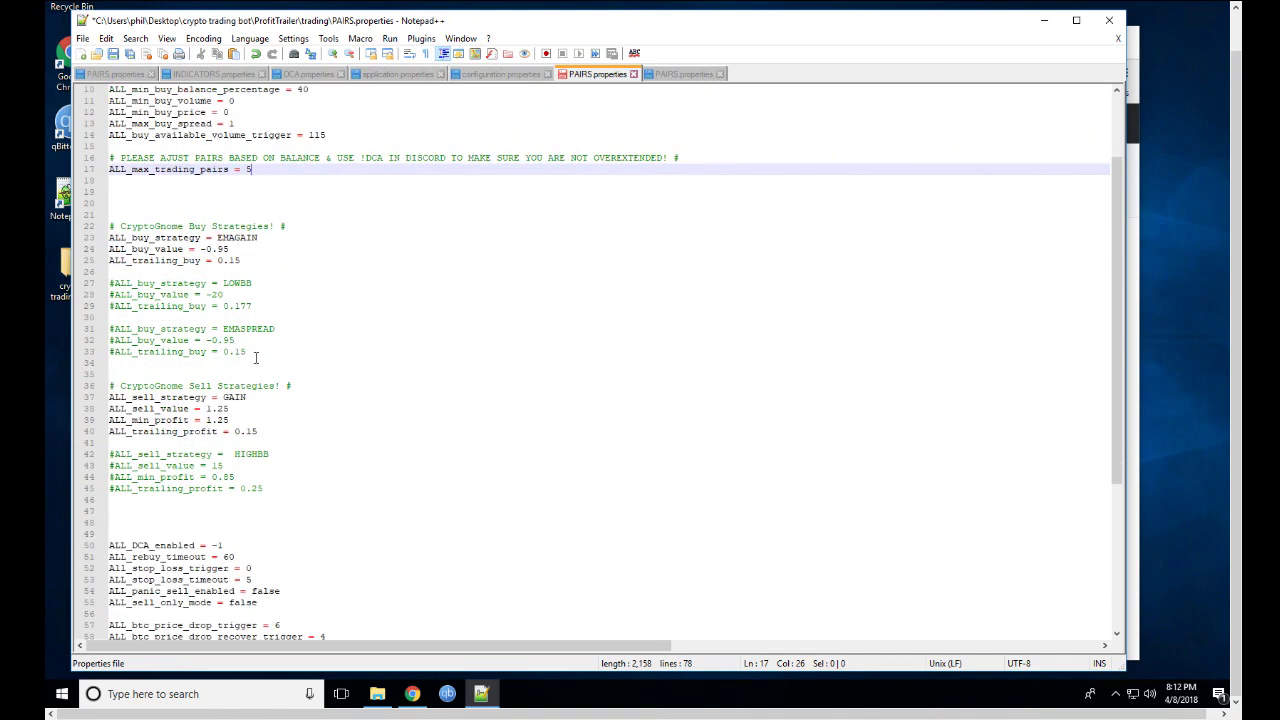
Highlight the EMAGAIN, LOWBB and EMASPREAD buy strategy values in turn, finishing back on EMAGAIN
{"action": "scroll", "coordinate": [258, 354], "scroll_direction": "down", "scroll_amount": 2}
{"action": "scroll", "coordinate": [258, 363], "scroll_direction": "up", "scroll_amount": 3}
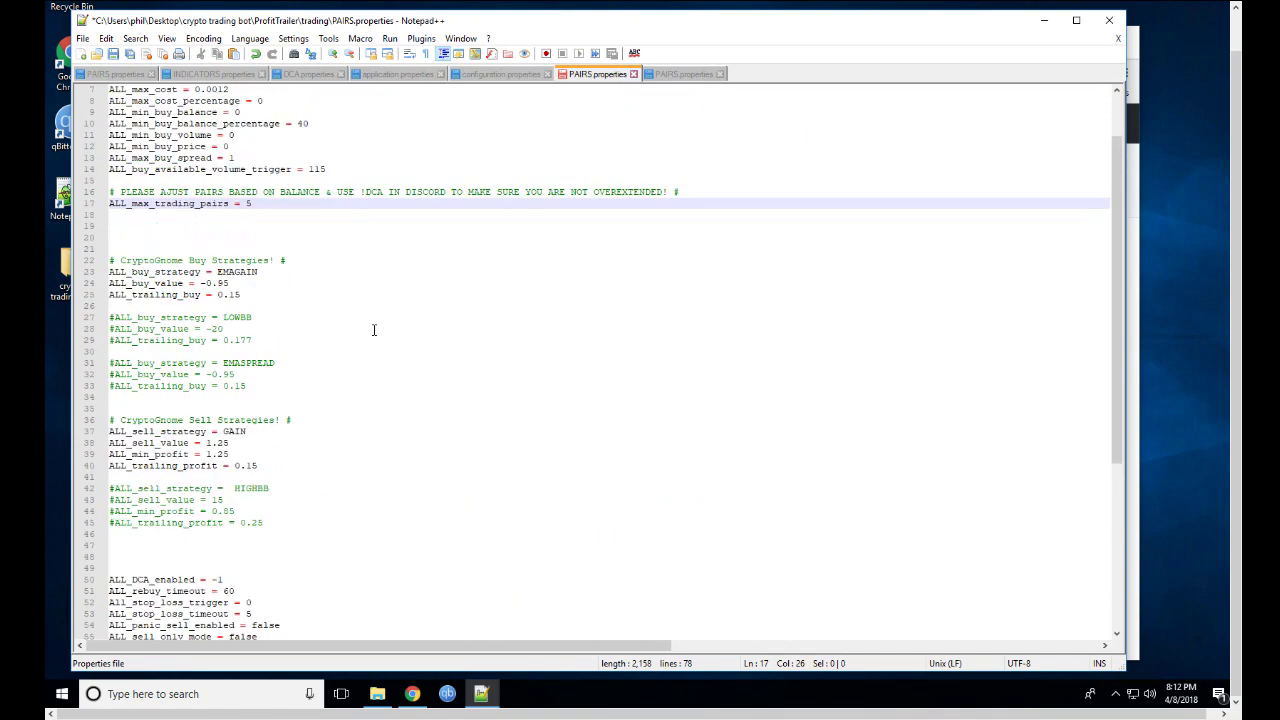
{"action": "double_click", "coordinate": [240, 272]}
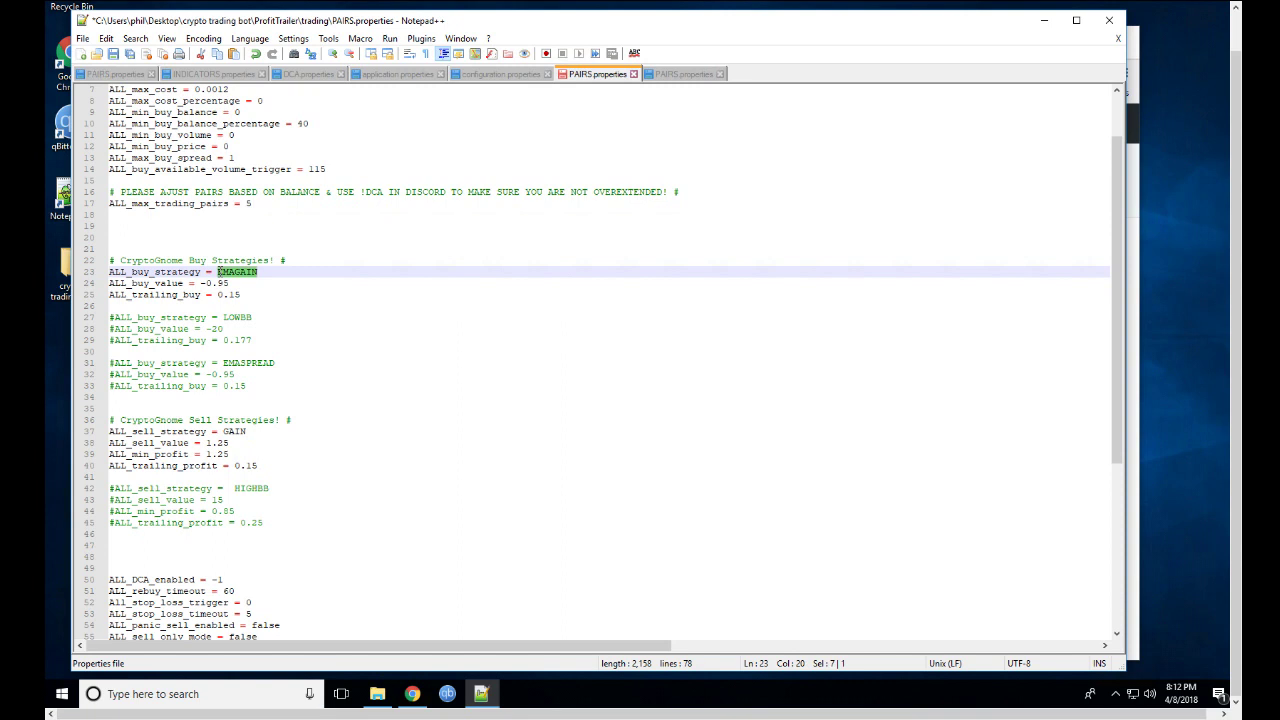
{"action": "left_click_drag", "start_coordinate": [222, 278], "coordinate": [223, 317]}
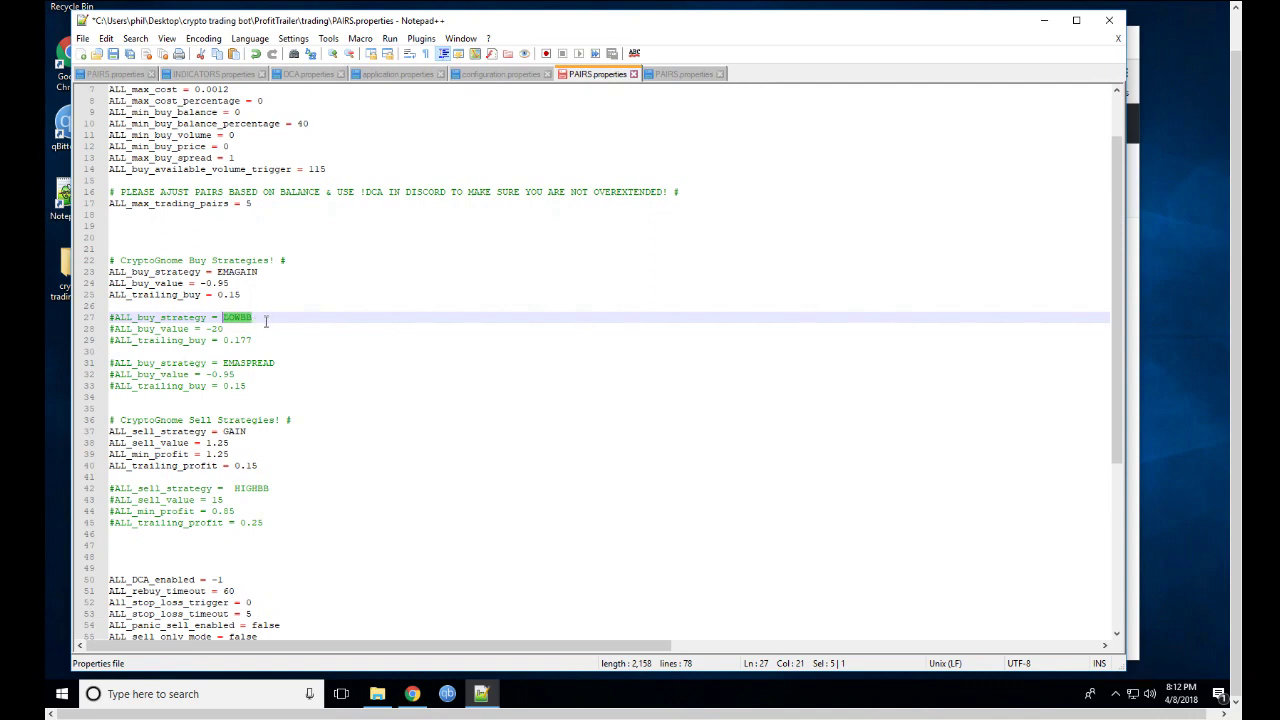
{"action": "left_click_drag", "start_coordinate": [284, 363], "coordinate": [222, 364]}
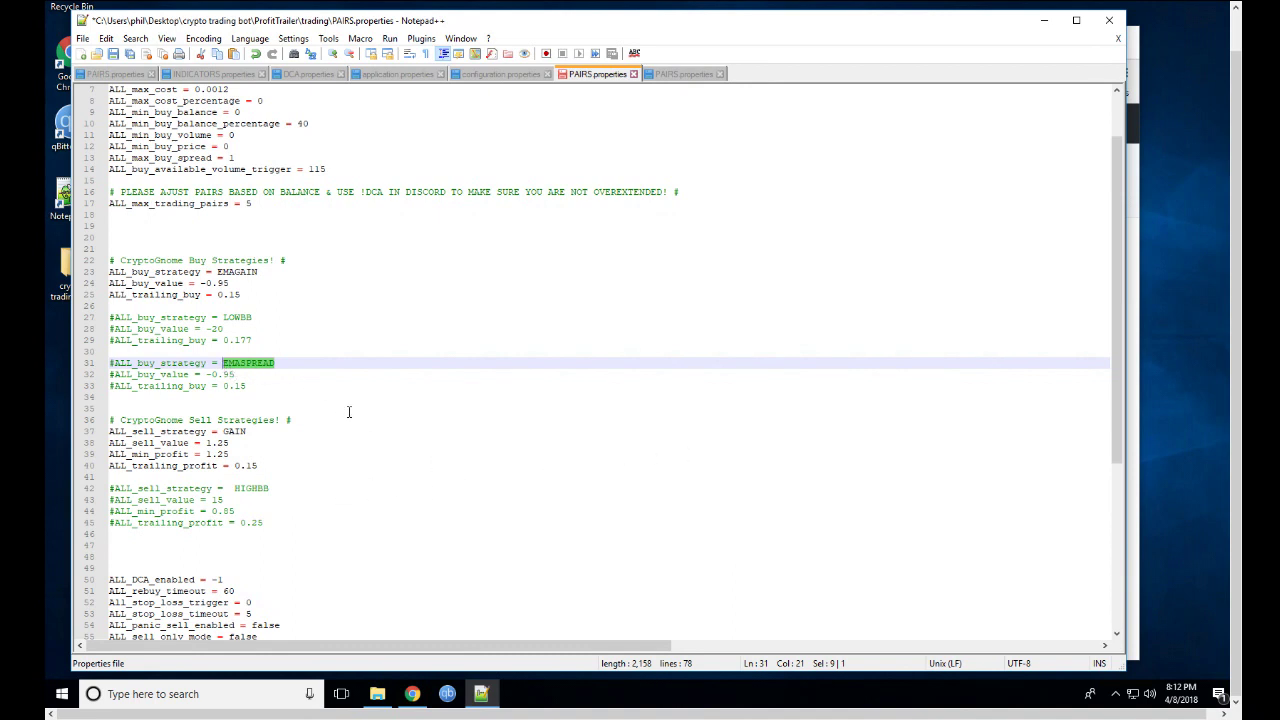
{"action": "scroll", "coordinate": [397, 390], "scroll_direction": "up", "scroll_amount": 1}
{"action": "left_click_drag", "start_coordinate": [258, 305], "coordinate": [218, 305]}
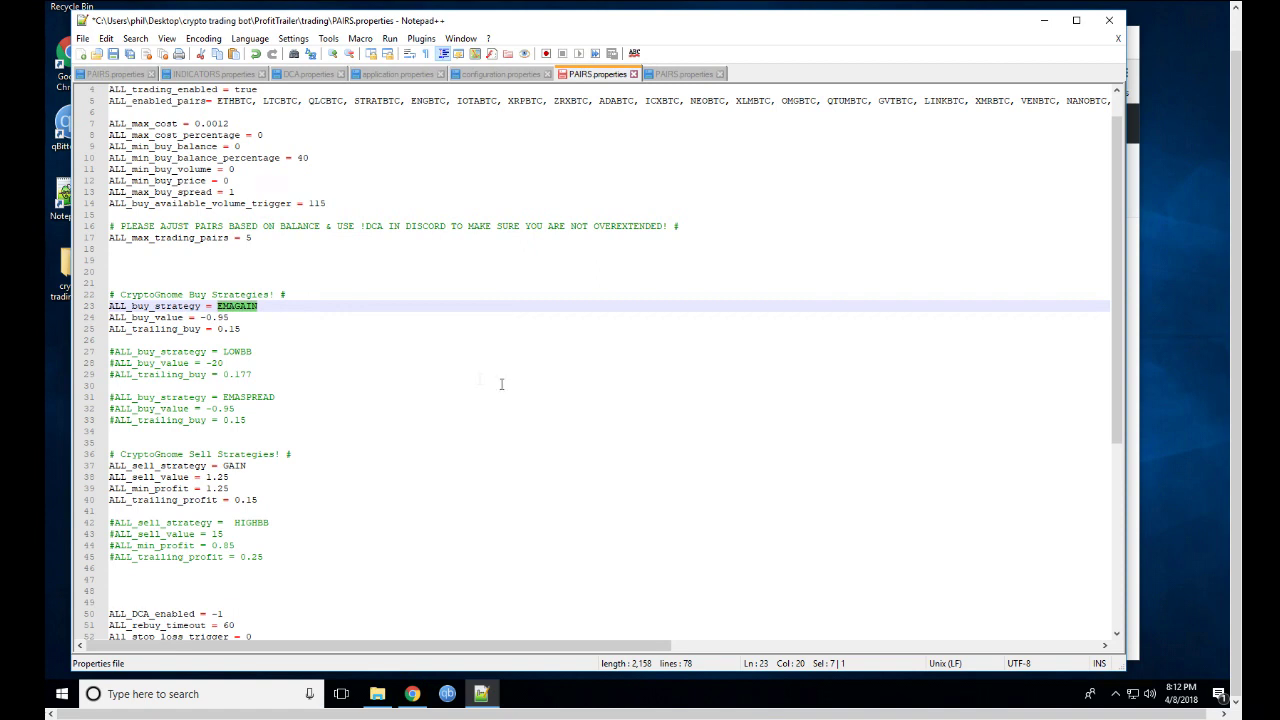
Switch to Chrome, search for "team profittrailer youtube" and show the Team ProfitTrailer EMA/SMA GAIN strategy video in full screen
{"action": "left_click", "coordinate": [1142, 200]}
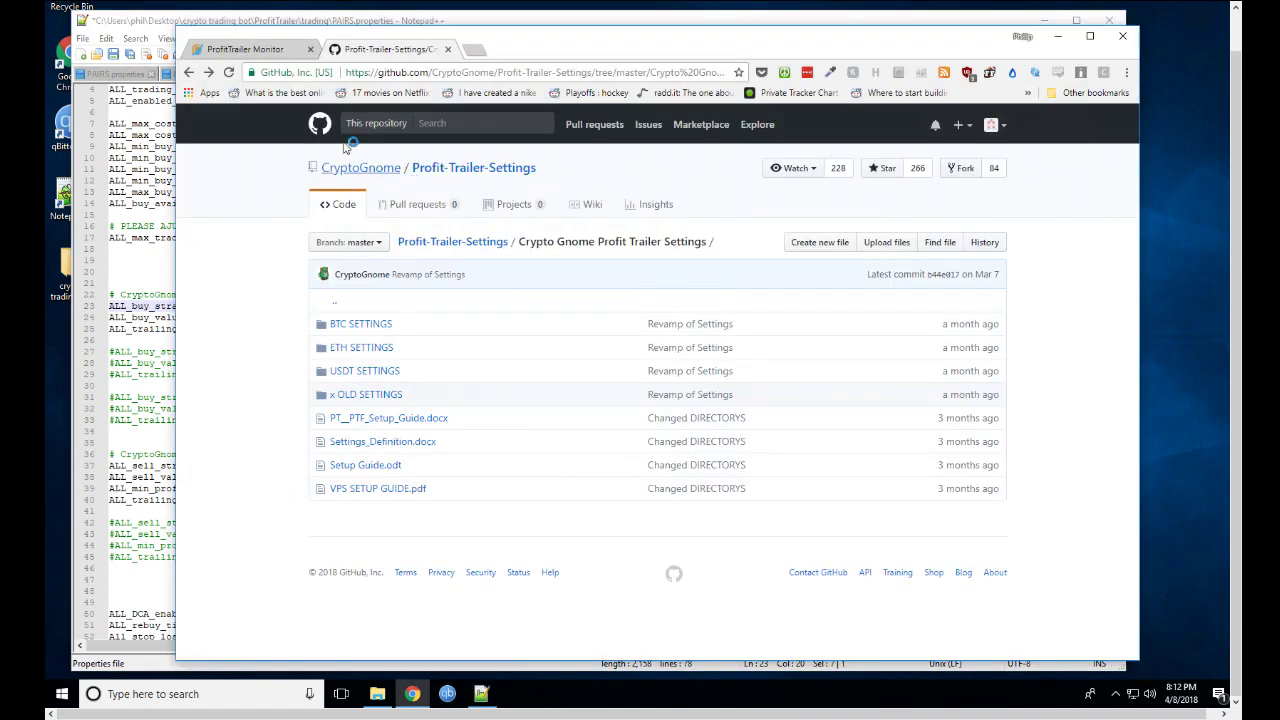
{"action": "left_click", "coordinate": [482, 78]}
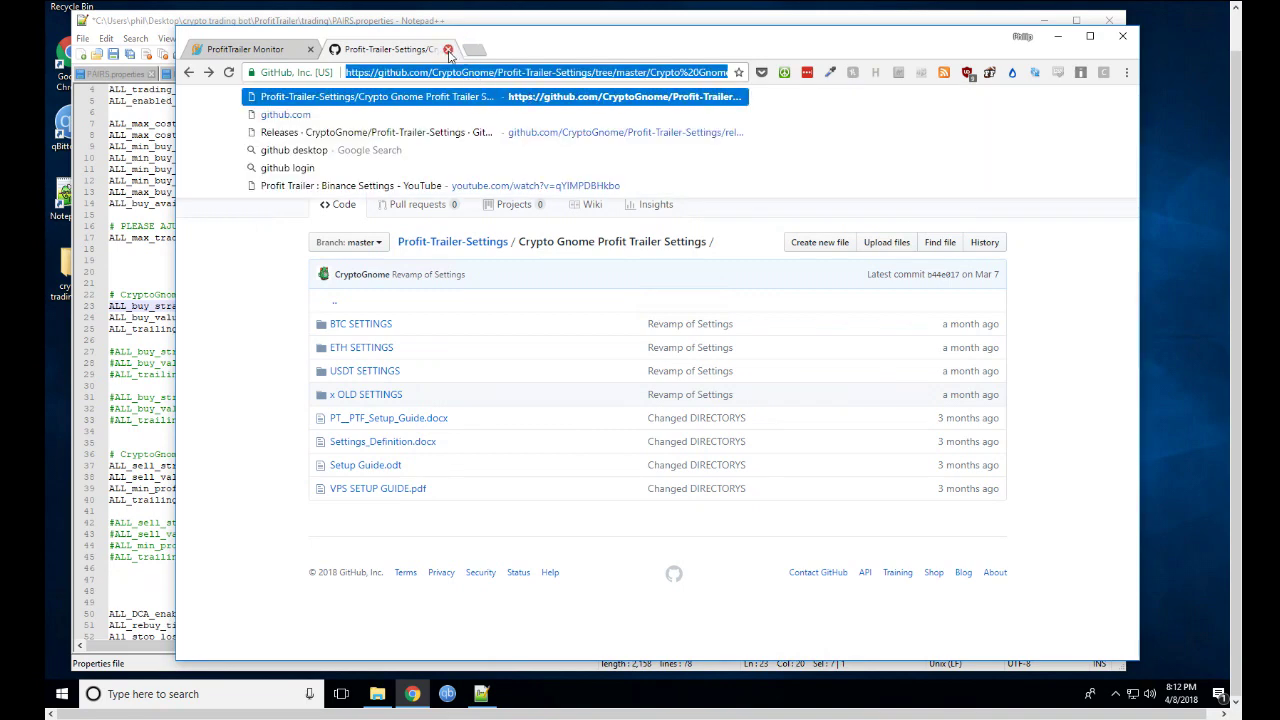
{"action": "type", "text": "team pro"}
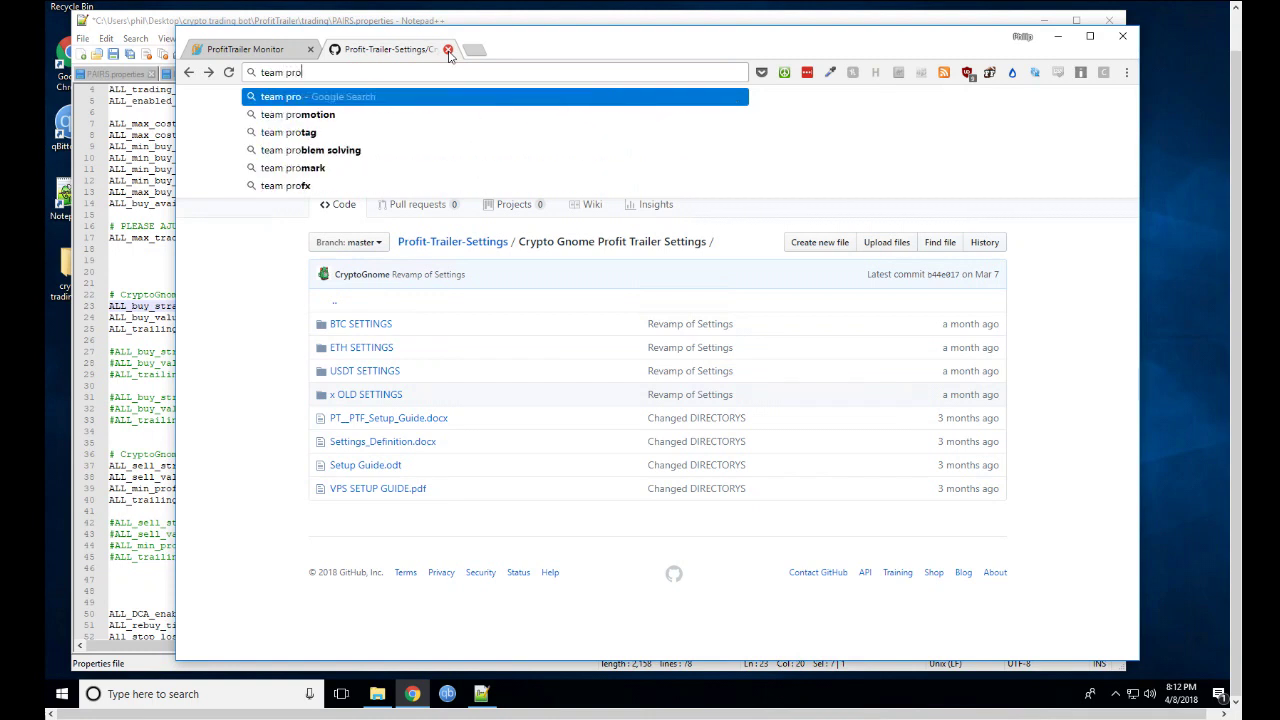
{"action": "type", "text": "fittrailer youtube"}
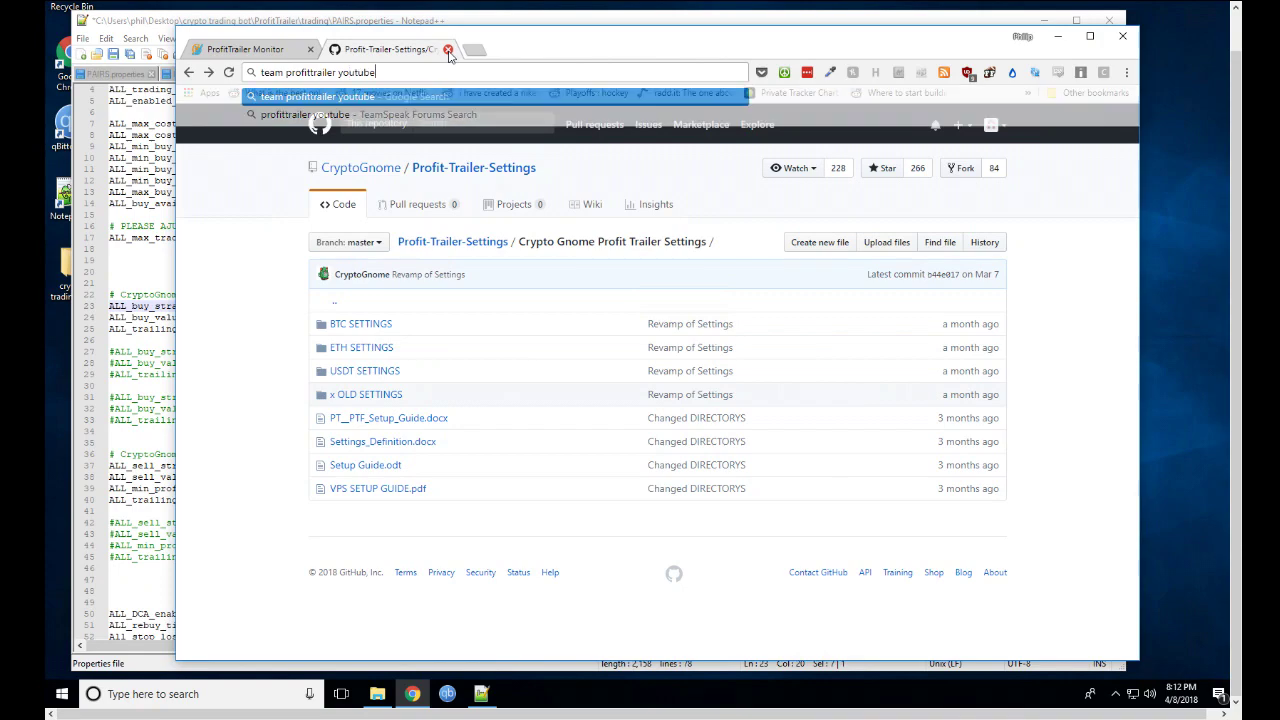
{"action": "left_click", "coordinate": [400, 114]}
{"action": "left_click", "coordinate": [500, 440]}
{"action": "left_click", "coordinate": [780, 495]}
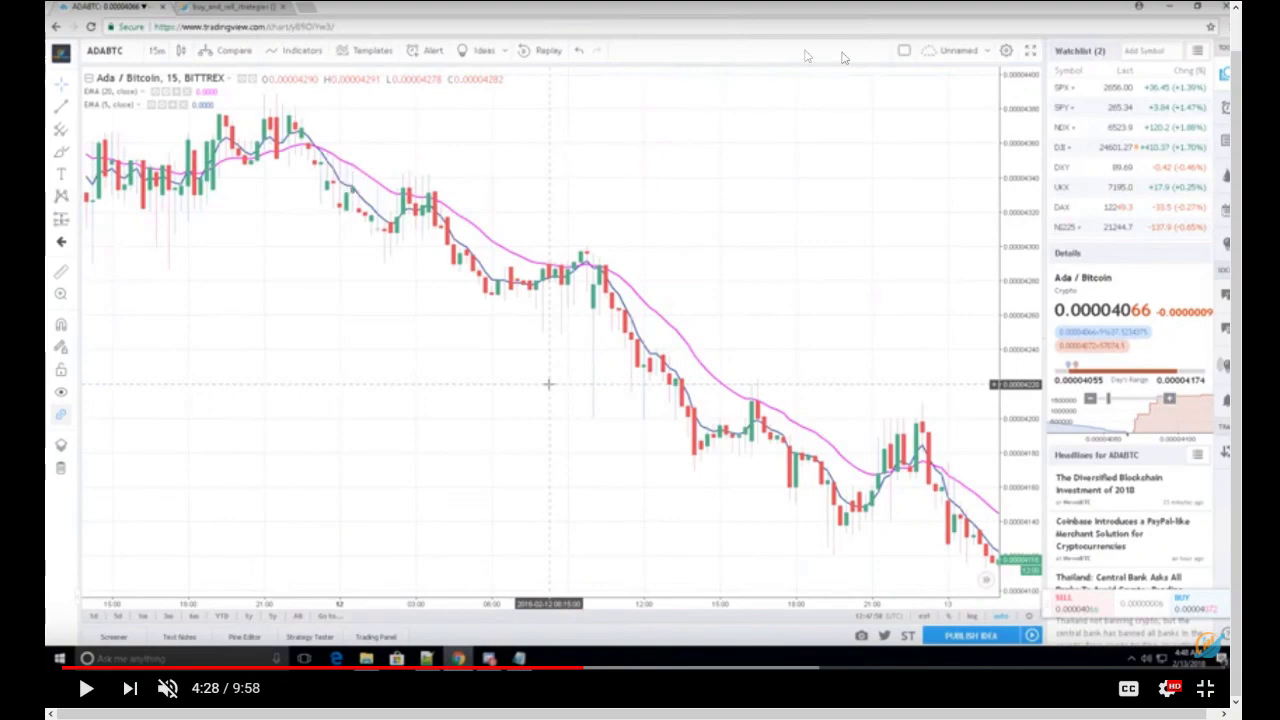
Exit the full-screen video and highlight the decimals of the EMAGAIN ALL_buy_value in PAIRS.properties in Notepad++
{"action": "left_click", "coordinate": [1207, 690]}
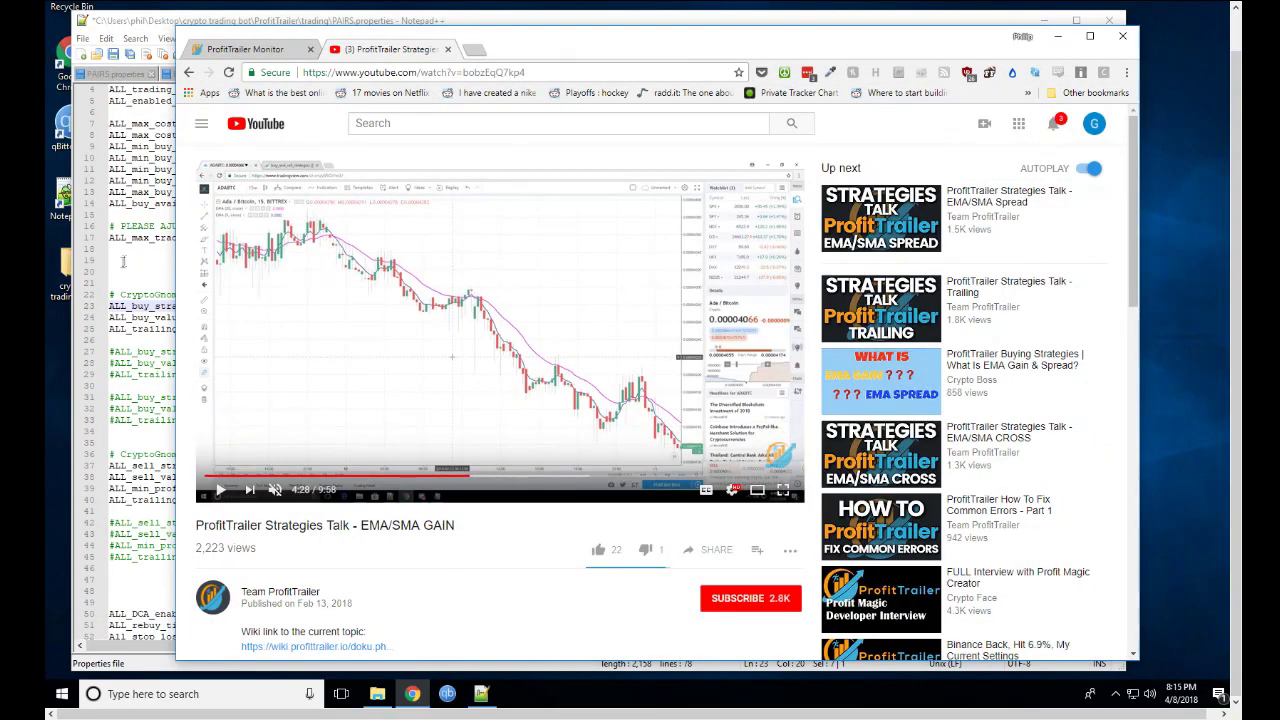
{"action": "key", "text": "alt+Tab"}
{"action": "left_click_drag", "start_coordinate": [228, 318], "coordinate": [206, 317]}
{"action": "key", "text": "shift+Right"}
{"action": "key", "text": "shift+Right"}
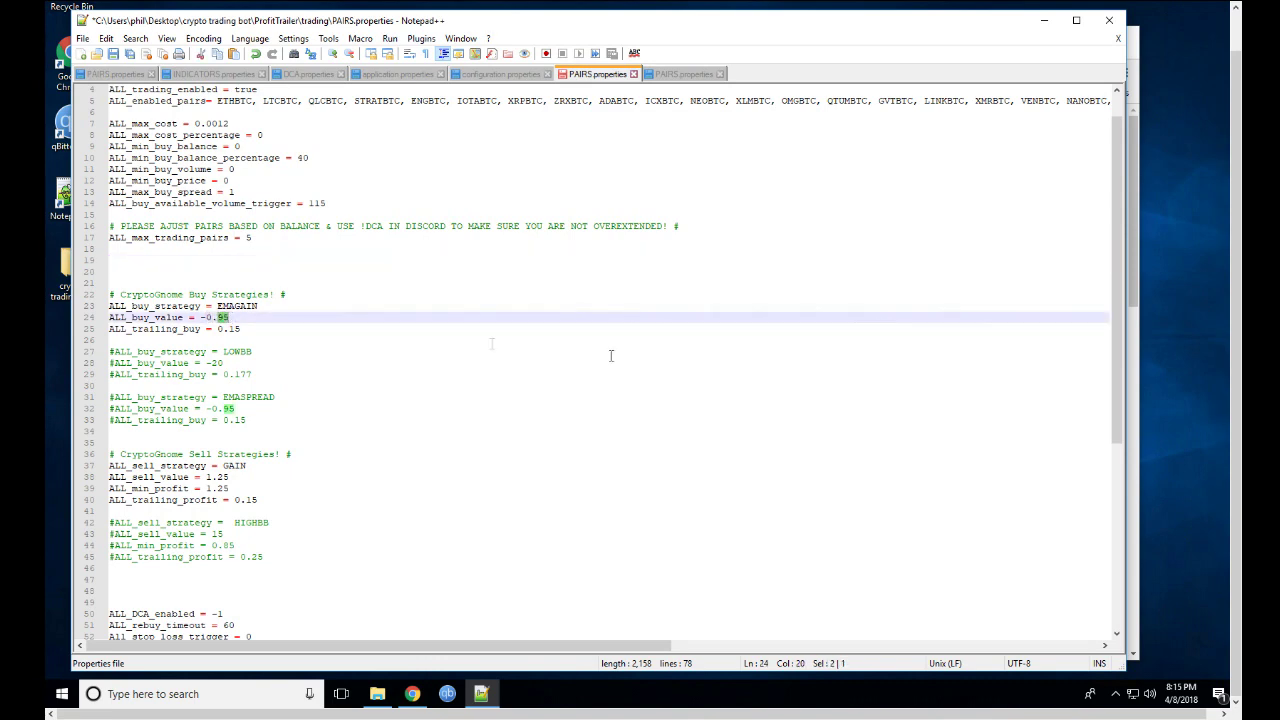
Compare the chart in the EMA/SMA GAIN video, including in full screen, with the EMAGAIN buy strategy lines in PAIRS.properties
{"action": "left_click", "coordinate": [1132, 277]}
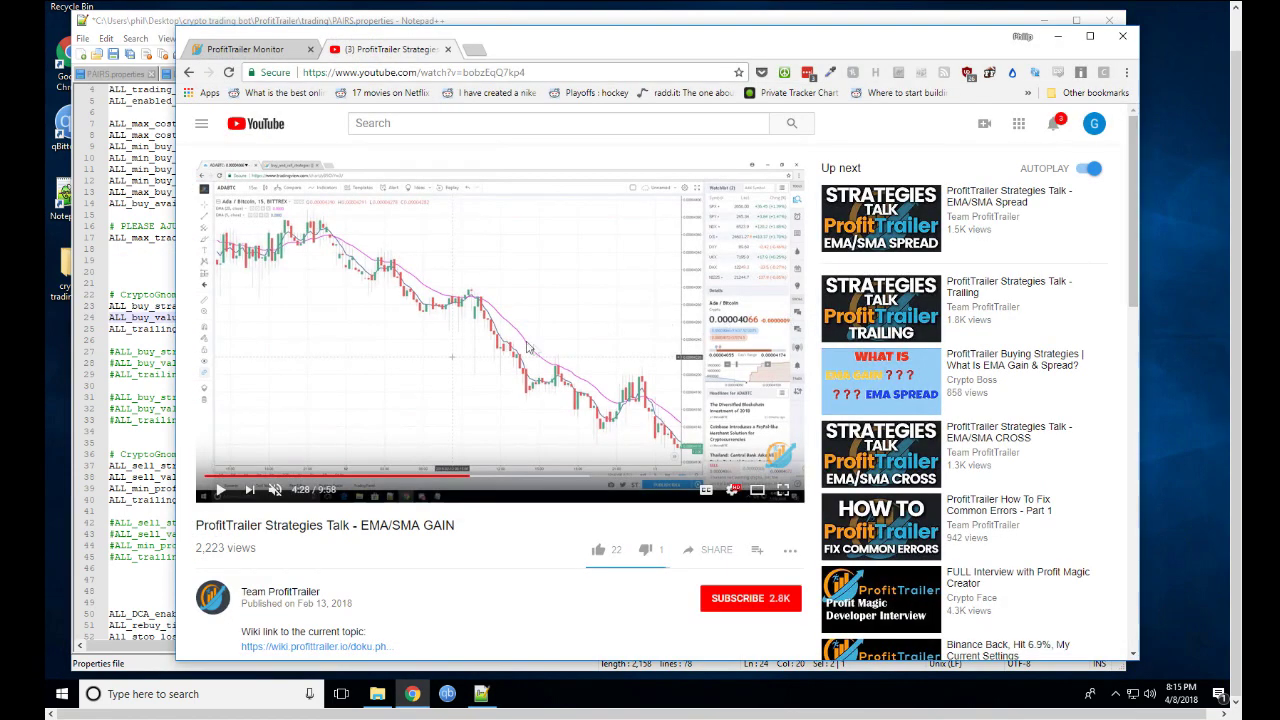
{"action": "left_click", "coordinate": [349, 250]}
{"action": "left_click", "coordinate": [350, 262]}
{"action": "left_click", "coordinate": [137, 305]}
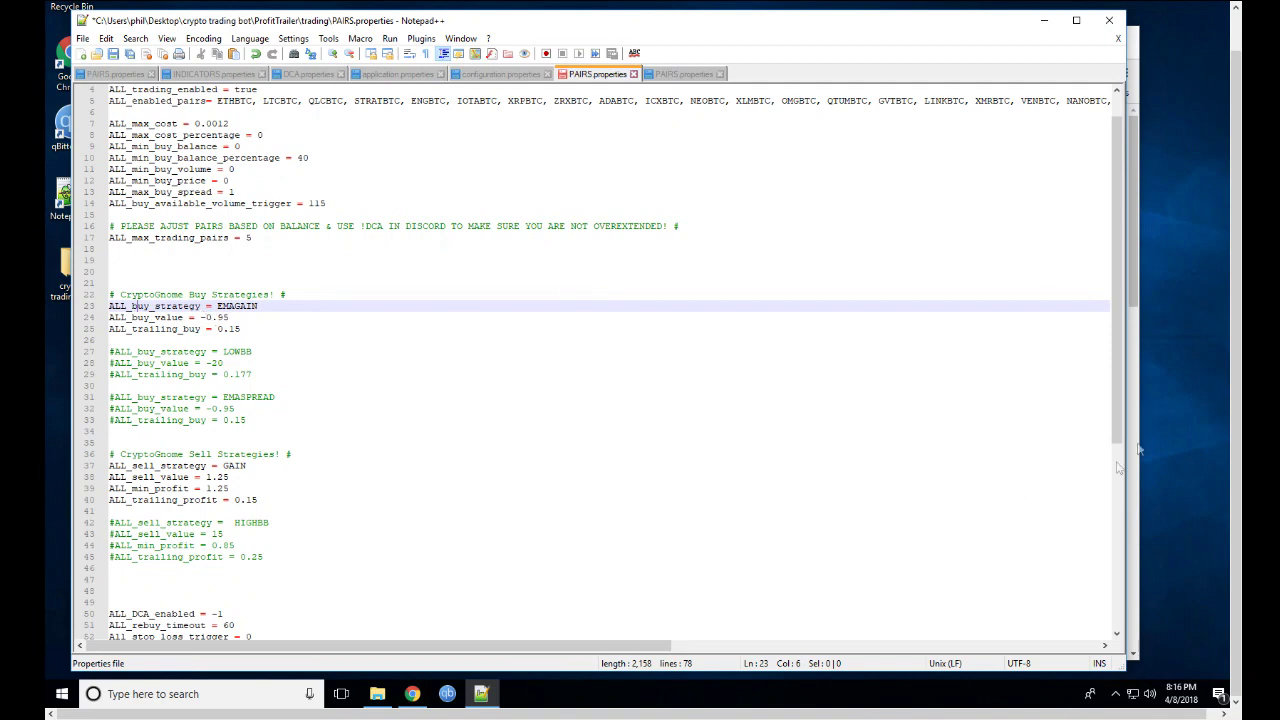
{"action": "left_click", "coordinate": [1136, 288]}
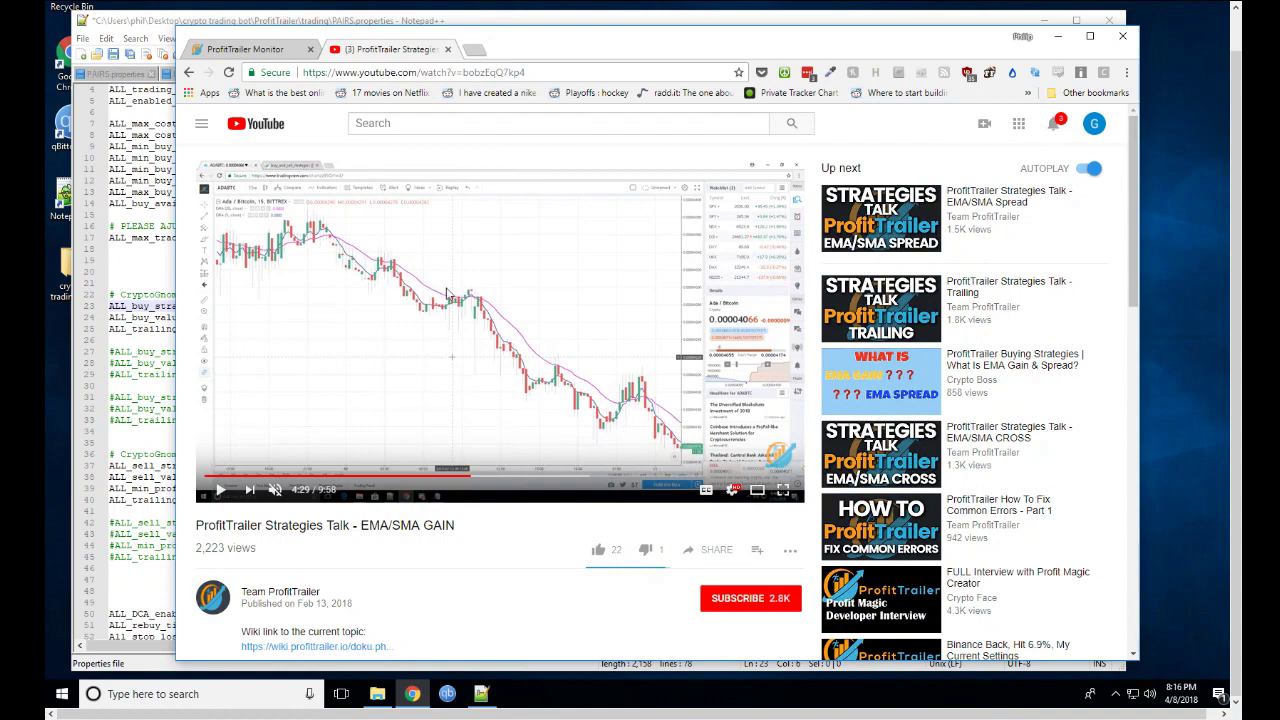
{"action": "left_click", "coordinate": [783, 489]}
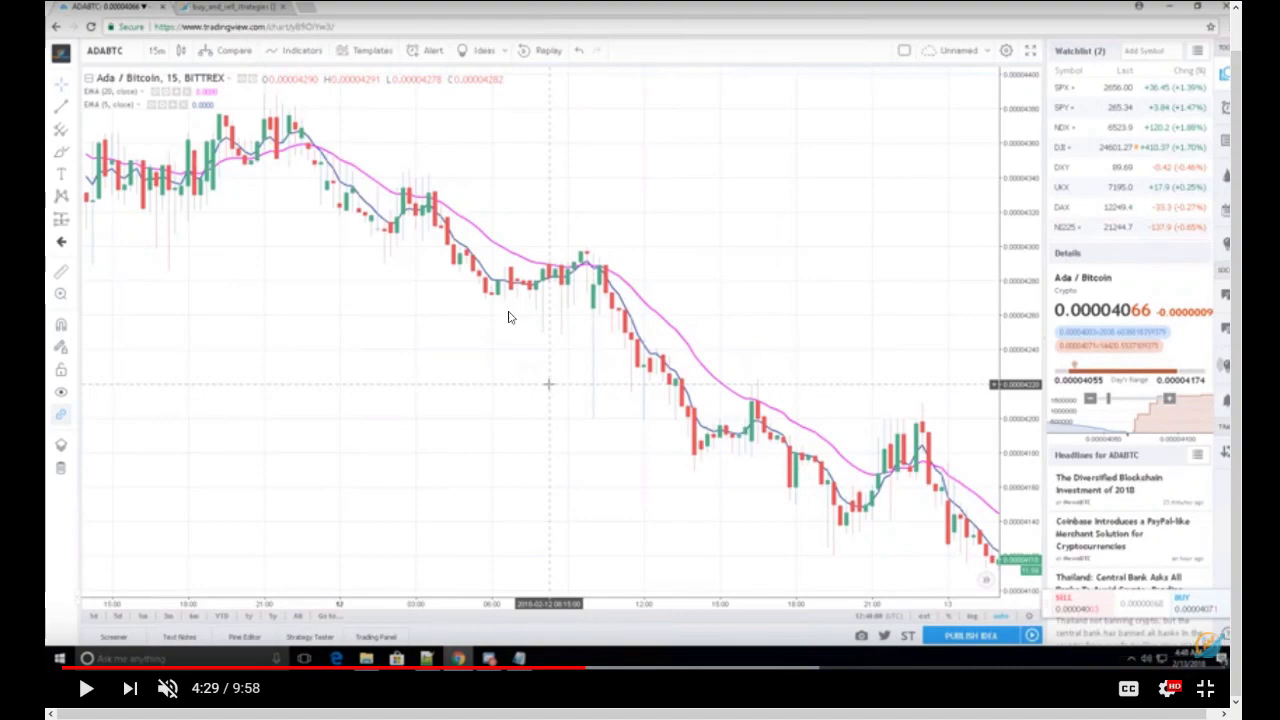
{"action": "left_click", "coordinate": [1205, 688]}
{"action": "left_click", "coordinate": [138, 258]}
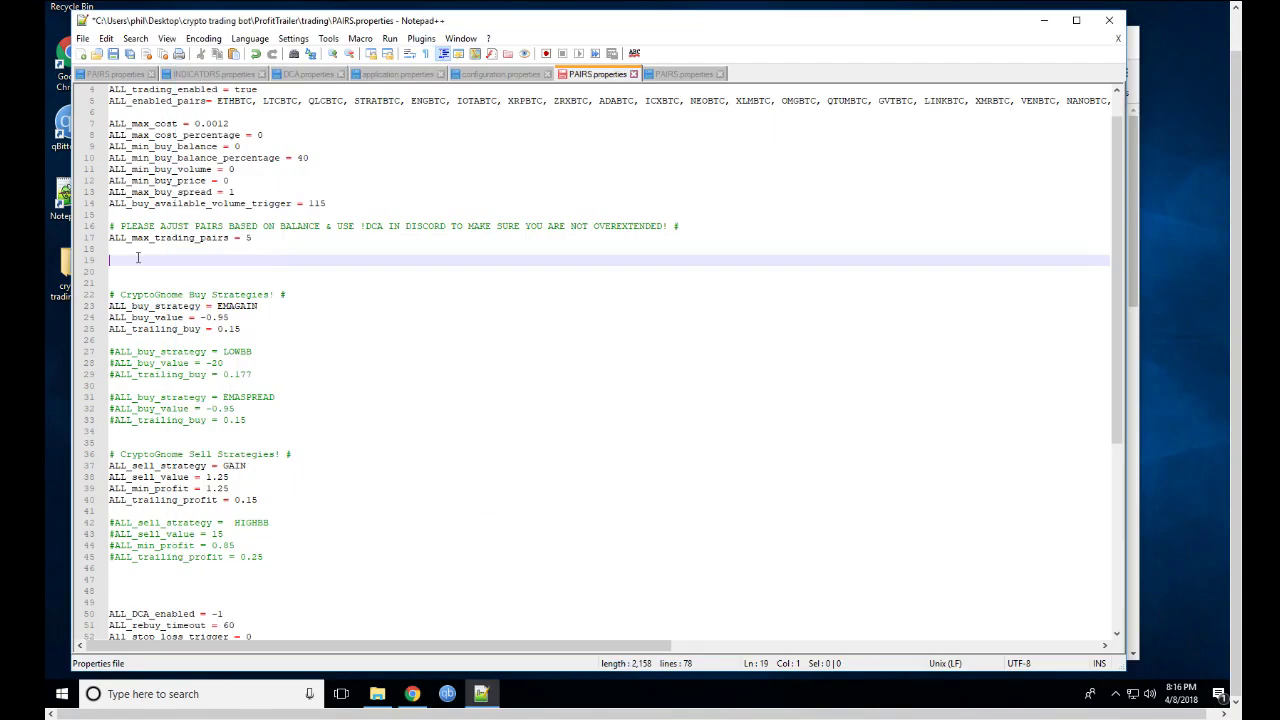
Highlight the commented-out EMASPREAD and LOWBB buy strategy lines to review them
{"action": "left_click_drag", "start_coordinate": [274, 397], "coordinate": [110, 400]}
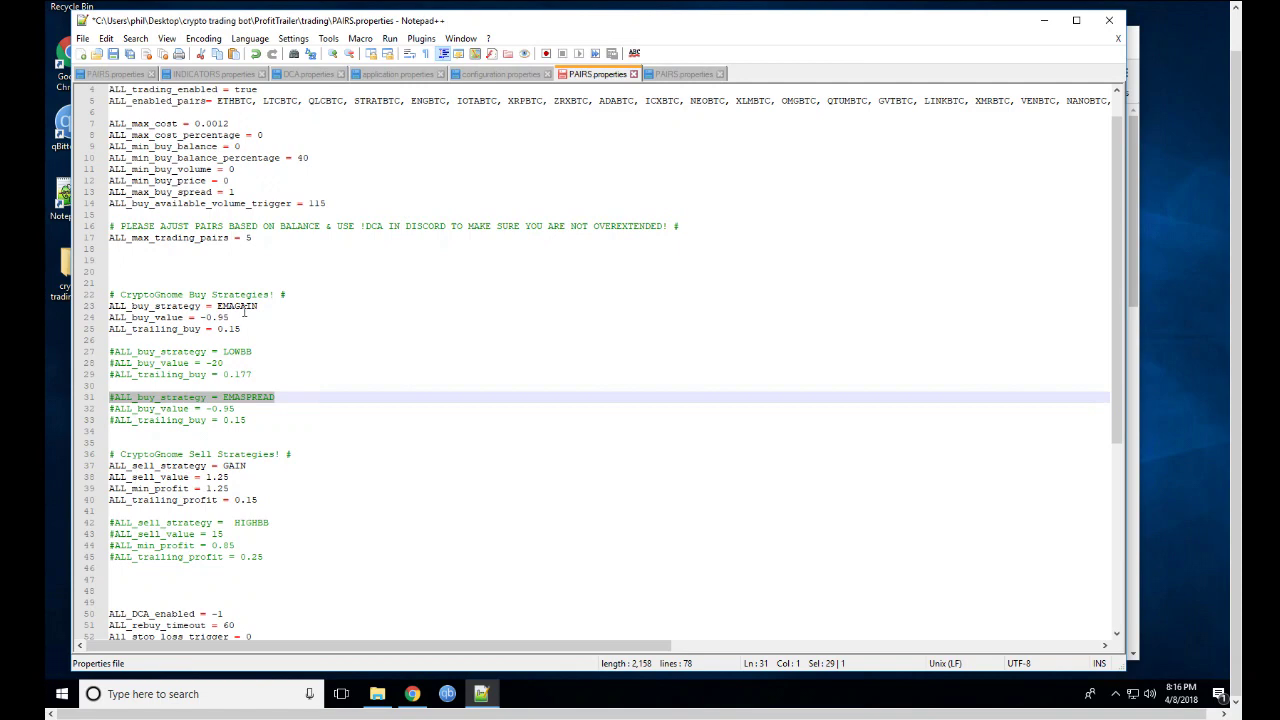
{"action": "left_click_drag", "start_coordinate": [256, 351], "coordinate": [110, 352]}
{"action": "key", "text": "alt+Tab"}
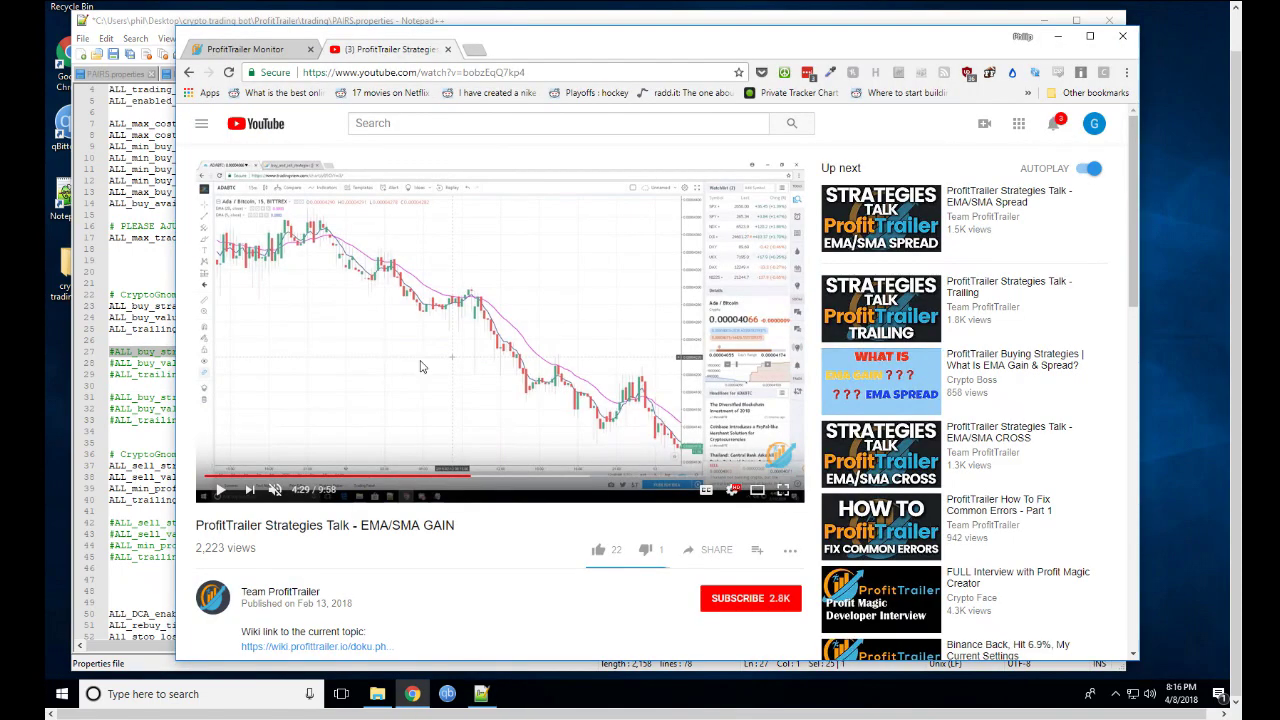
{"action": "key", "text": "alt+Tab"}
{"action": "key", "text": "Up"}
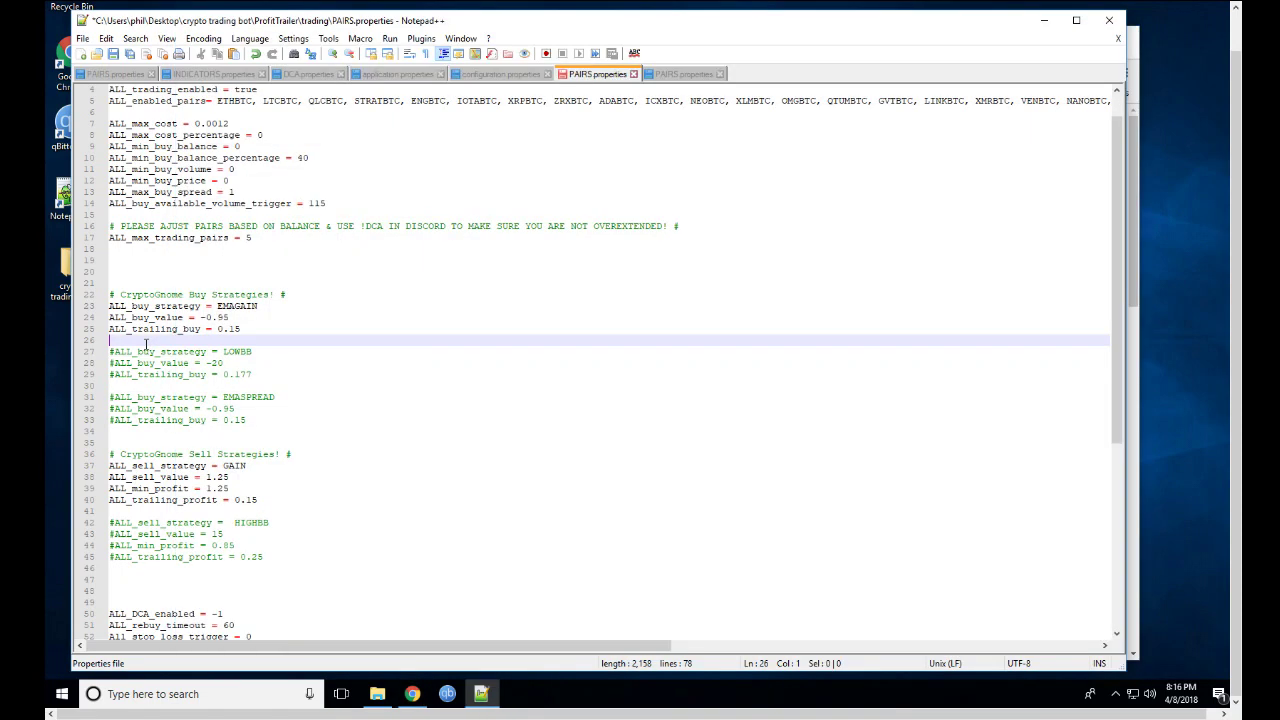
Switch to Chrome, return to the Team ProfitTrailer video list and open the Strategies Talk - Bollinger Band video
{"action": "key", "text": "alt+Tab"}
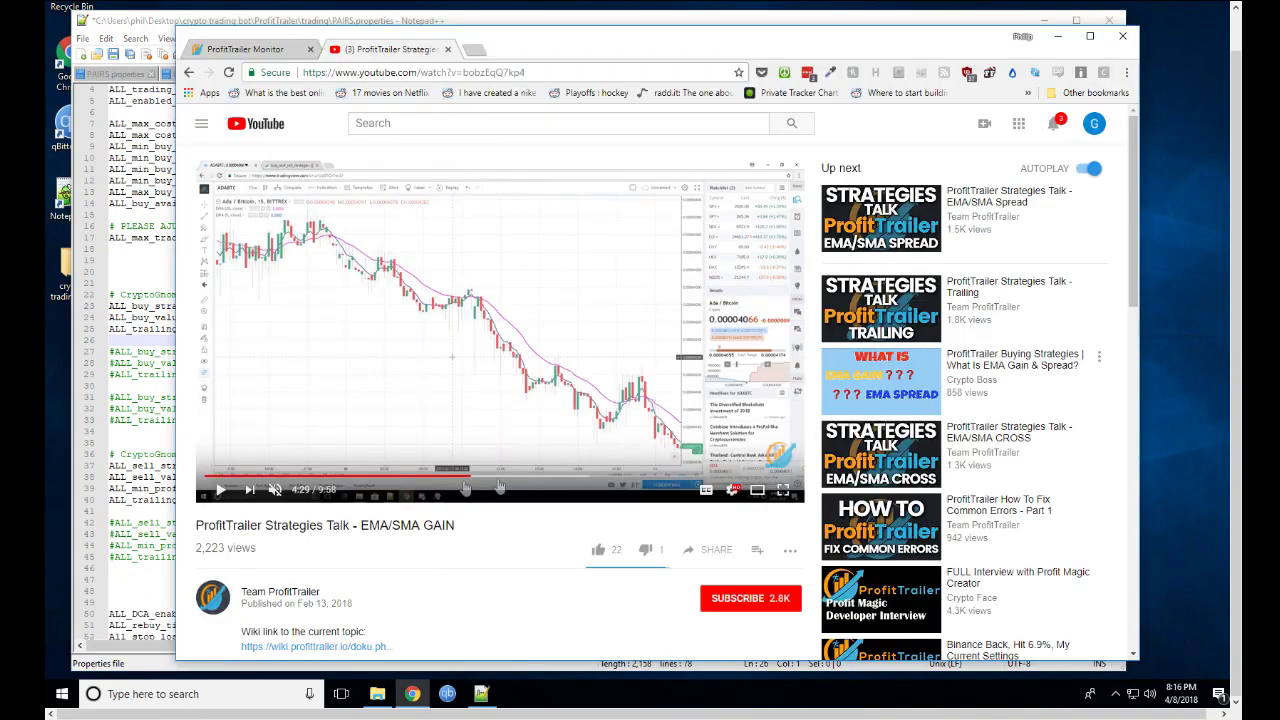
{"action": "key", "text": "alt+Left"}
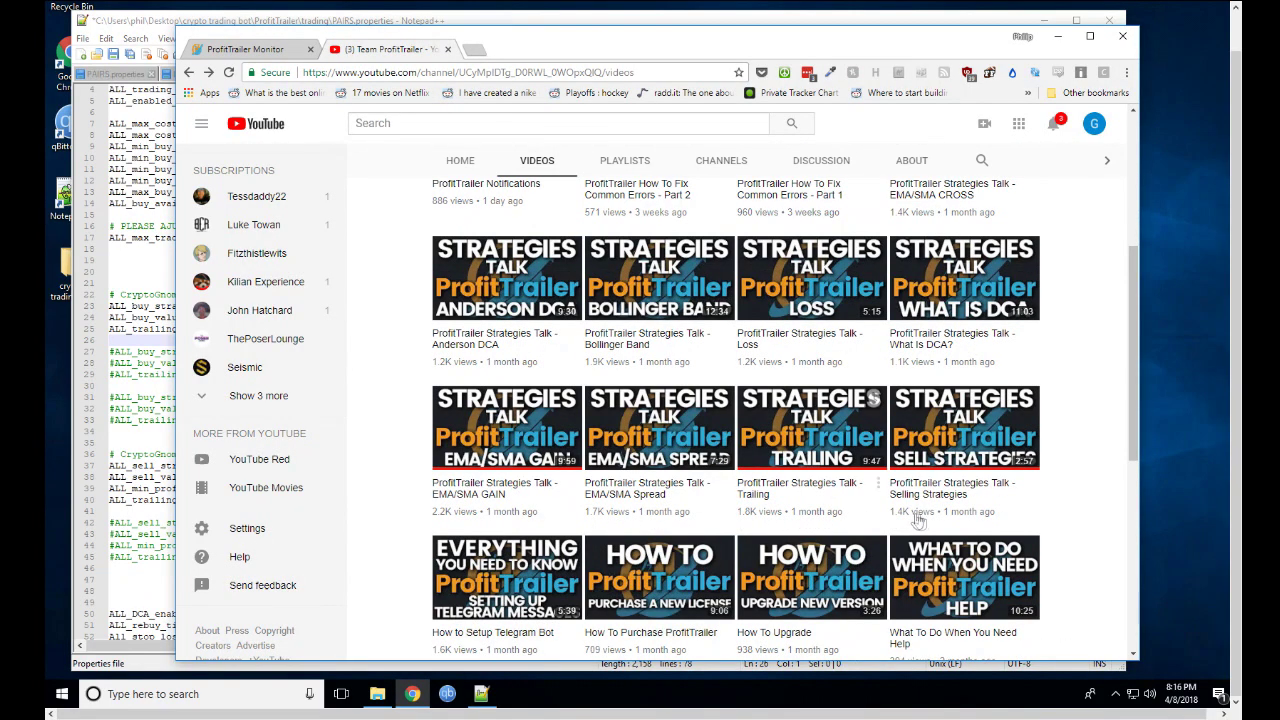
{"action": "scroll", "coordinate": [815, 511], "scroll_direction": "down", "scroll_amount": 2}
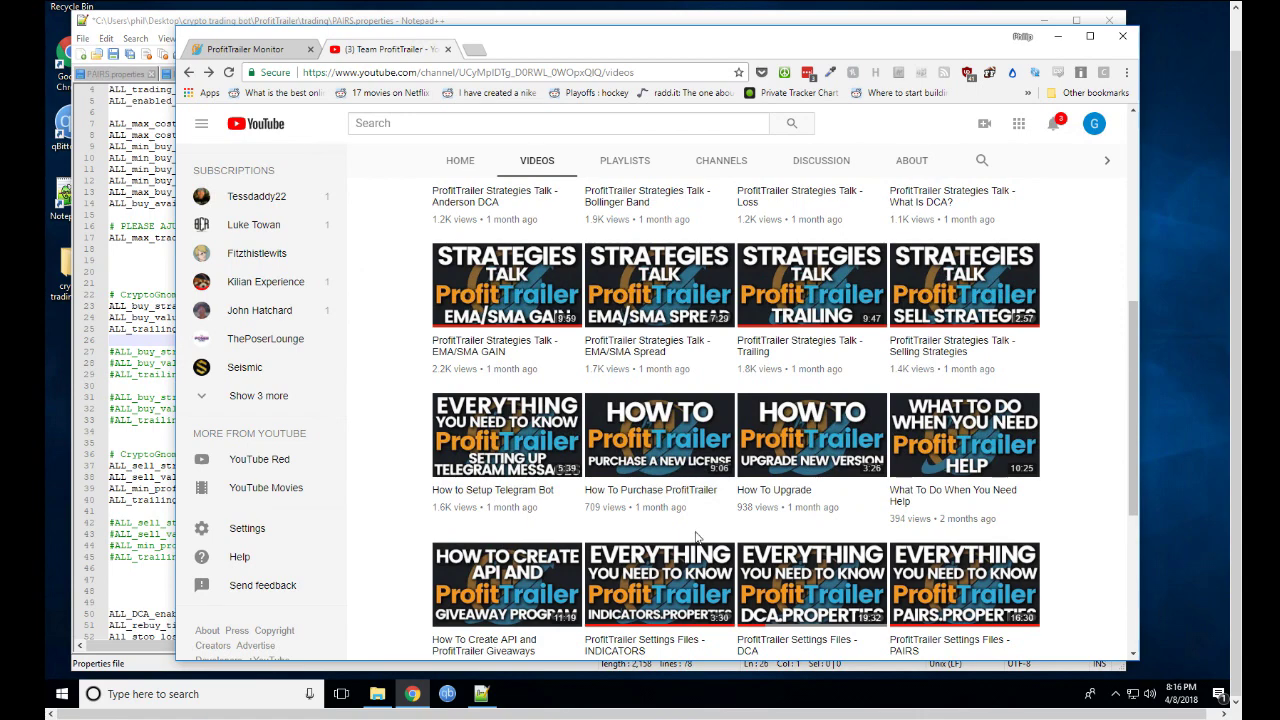
{"action": "scroll", "coordinate": [697, 537], "scroll_direction": "up", "scroll_amount": 2}
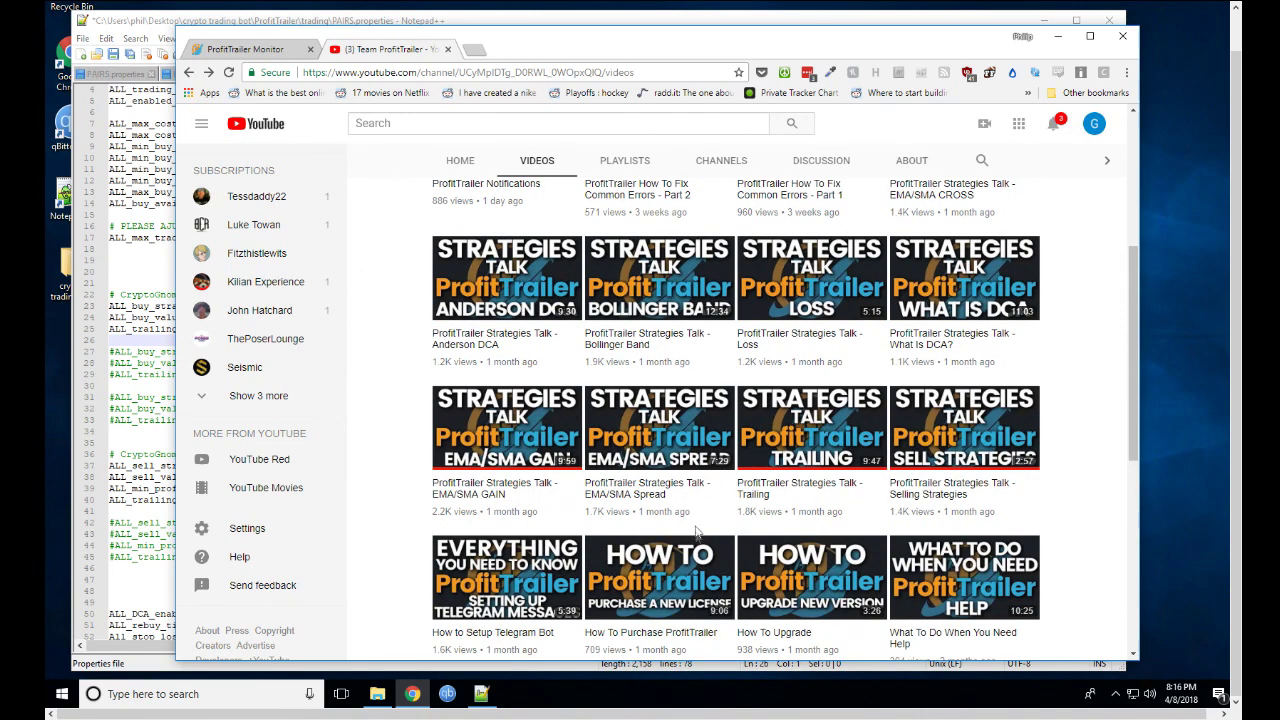
{"action": "left_click", "coordinate": [660, 285]}
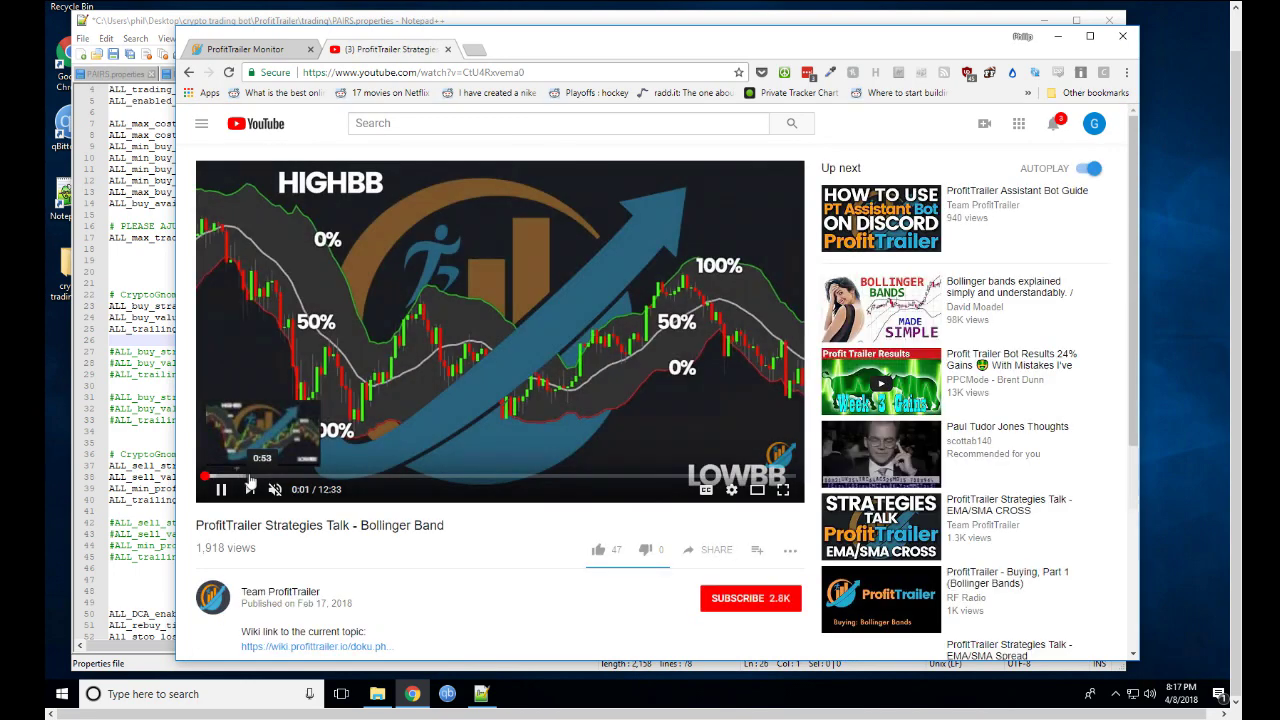
Skip the Bollinger Band video to about 1:26, pause on the HIGHBB/LOWBB chart and show it in full screen
{"action": "left_click", "coordinate": [251, 477]}
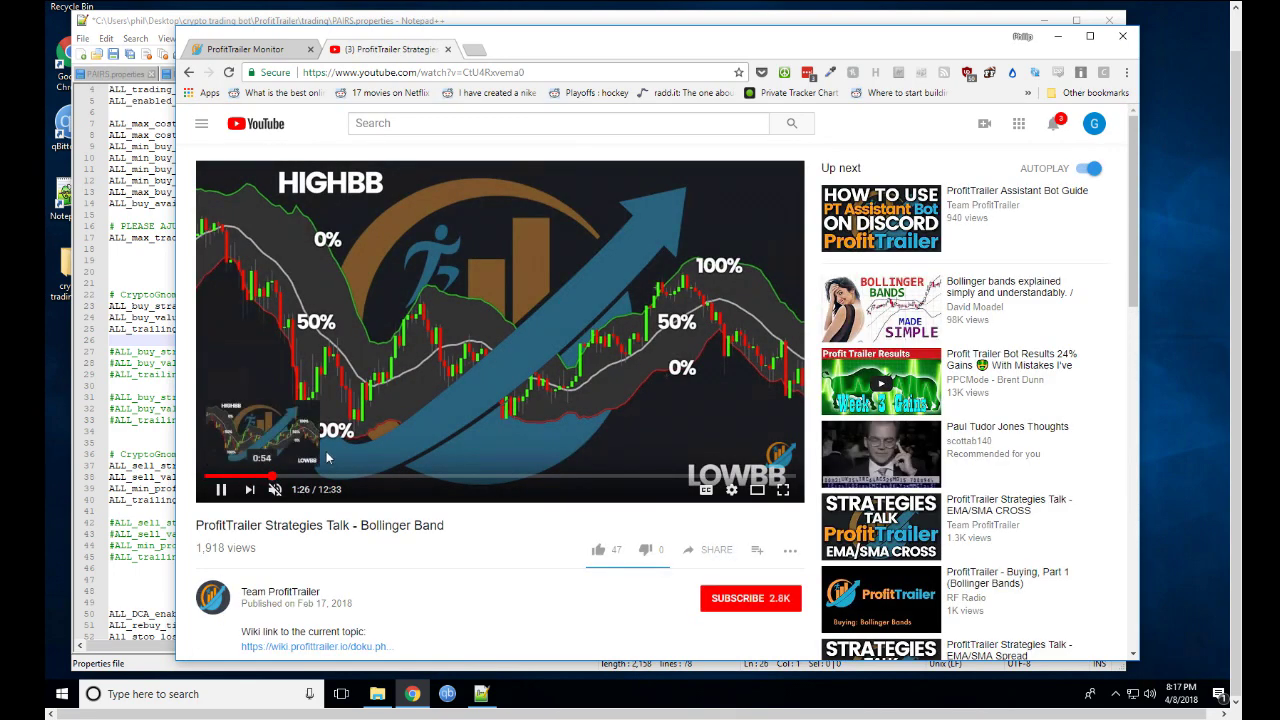
{"action": "left_click", "coordinate": [272, 477]}
{"action": "left_click", "coordinate": [220, 490]}
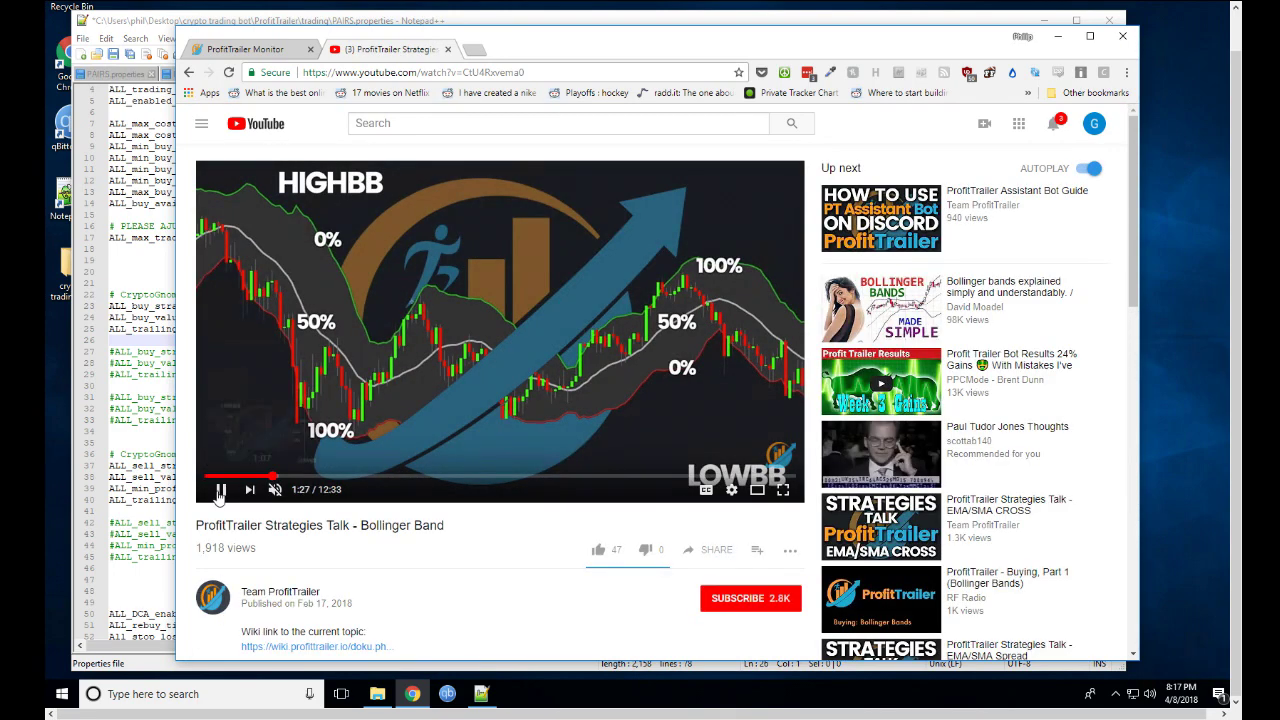
{"action": "left_click", "coordinate": [783, 489]}
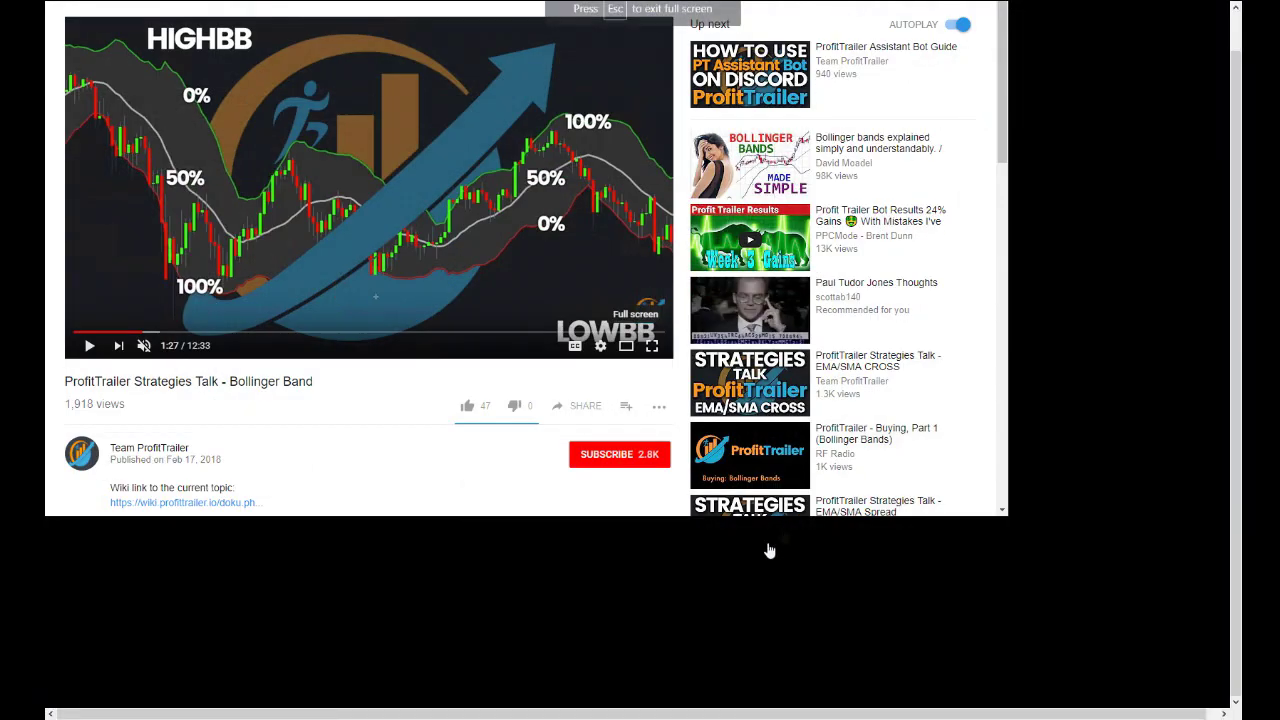
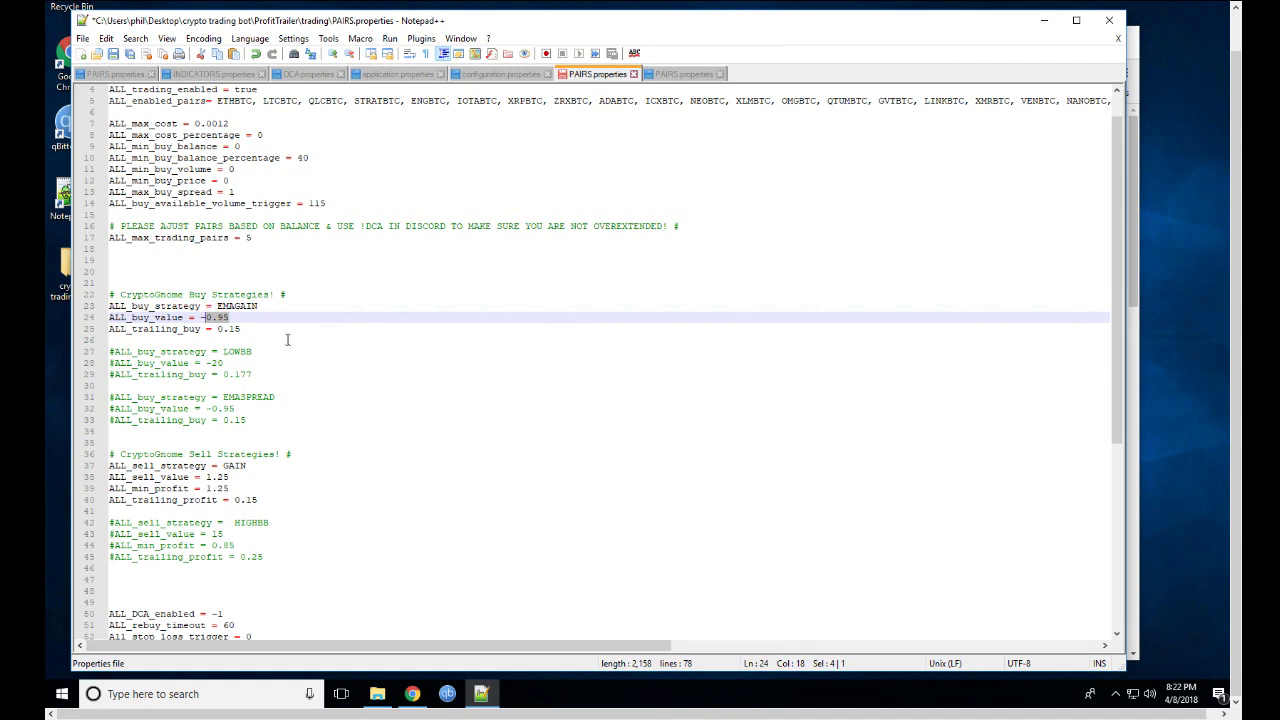
Set the EMAGAIN strategy's ALL_buy_value to -5 and its ALL_trailing_buy to 1 in PAIRS.properties
{"action": "type", "text": "5"}
{"action": "left_click", "coordinate": [241, 328]}
{"action": "left_click_drag", "start_coordinate": [241, 328], "coordinate": [217, 322]}
{"action": "type", "text": "1"}
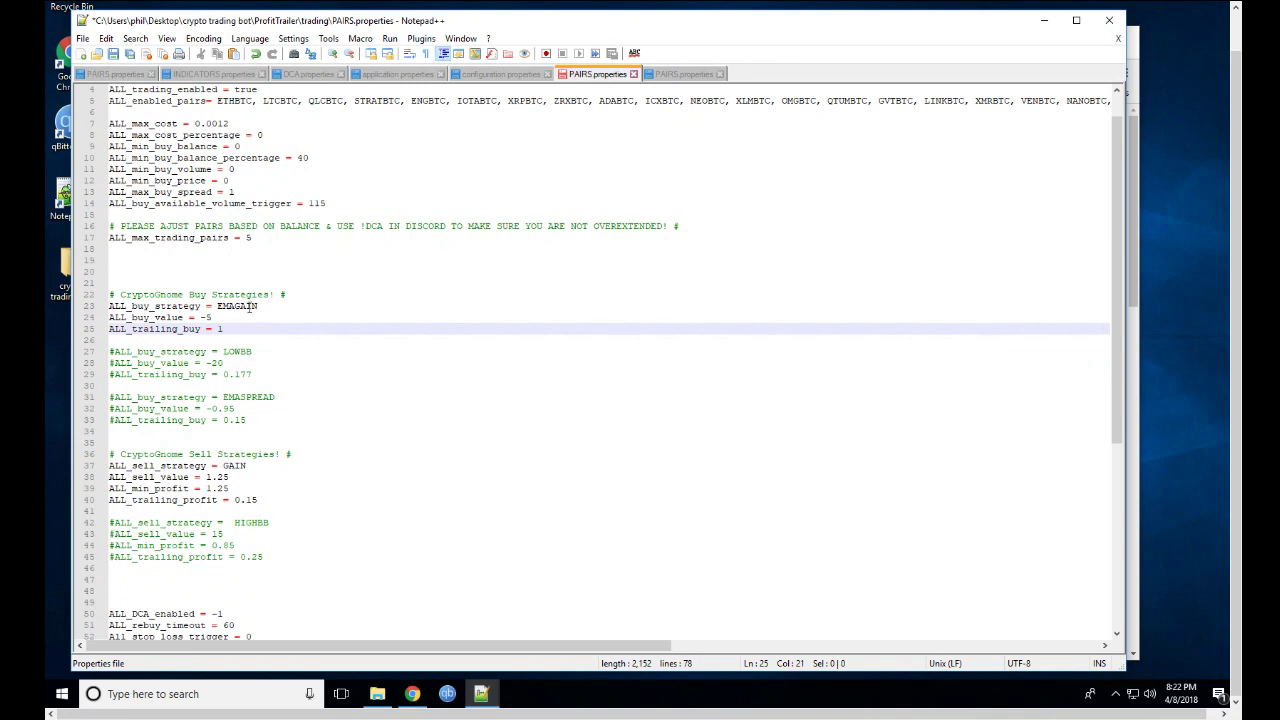
Highlight the EMAGAIN strategy name, its ALL_buy_value and its ALL_trailing_buy value in turn to review how they relate
{"action": "left_click", "coordinate": [202, 316]}
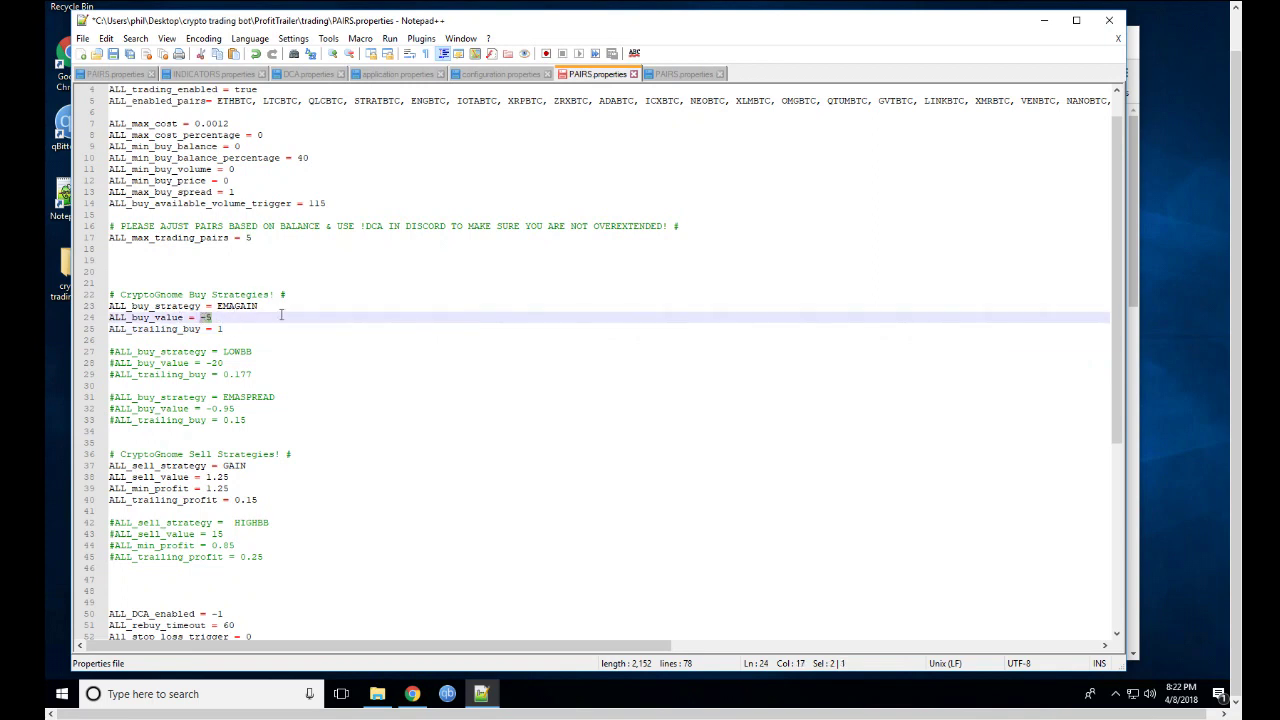
{"action": "double_click", "coordinate": [243, 308]}
{"action": "left_click_drag", "start_coordinate": [243, 308], "coordinate": [218, 312]}
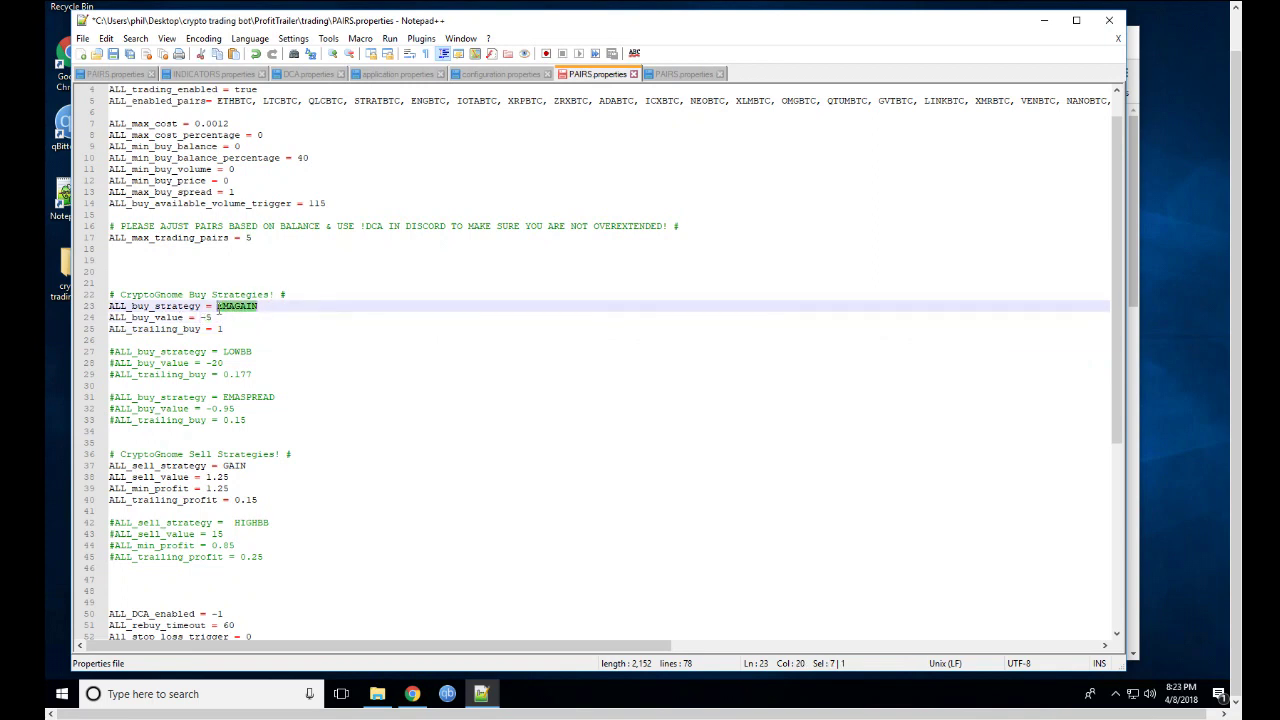
{"action": "left_click_drag", "start_coordinate": [213, 318], "coordinate": [201, 320]}
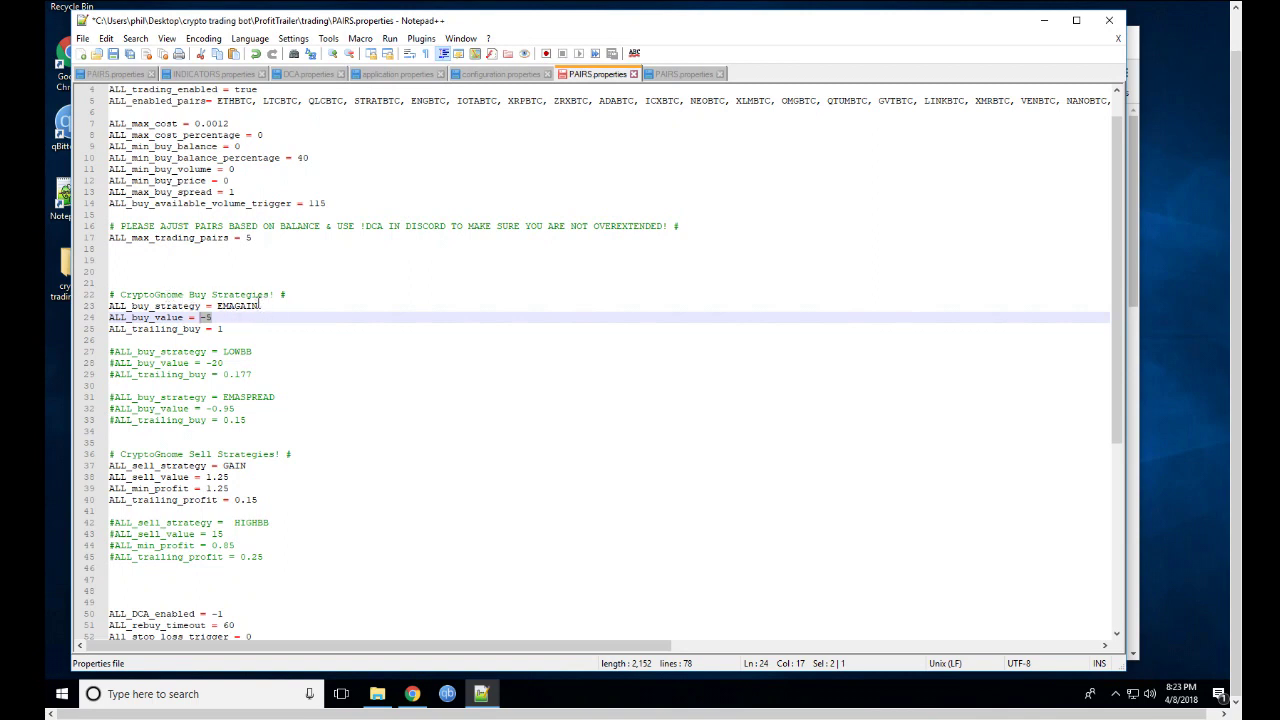
{"action": "left_click_drag", "start_coordinate": [259, 306], "coordinate": [200, 317]}
{"action": "double_click", "coordinate": [237, 306]}
{"action": "left_click", "coordinate": [224, 329]}
{"action": "mouse_move", "coordinate": [224, 329]}
{"action": "left_mouse_down"}
{"action": "mouse_move", "coordinate": [184, 329]}
{"action": "mouse_move", "coordinate": [219, 329]}
{"action": "left_mouse_up"}
{"action": "left_click", "coordinate": [224, 329]}
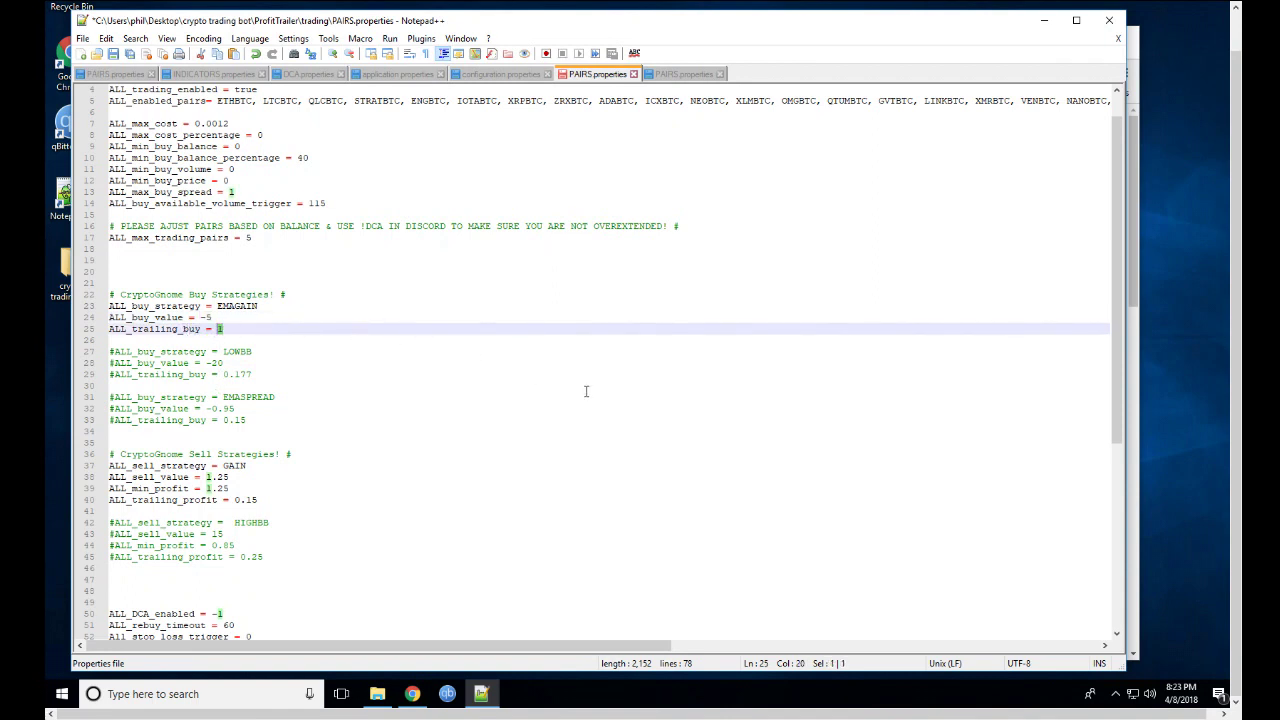
{"action": "left_click_drag", "start_coordinate": [216, 318], "coordinate": [200, 318]}
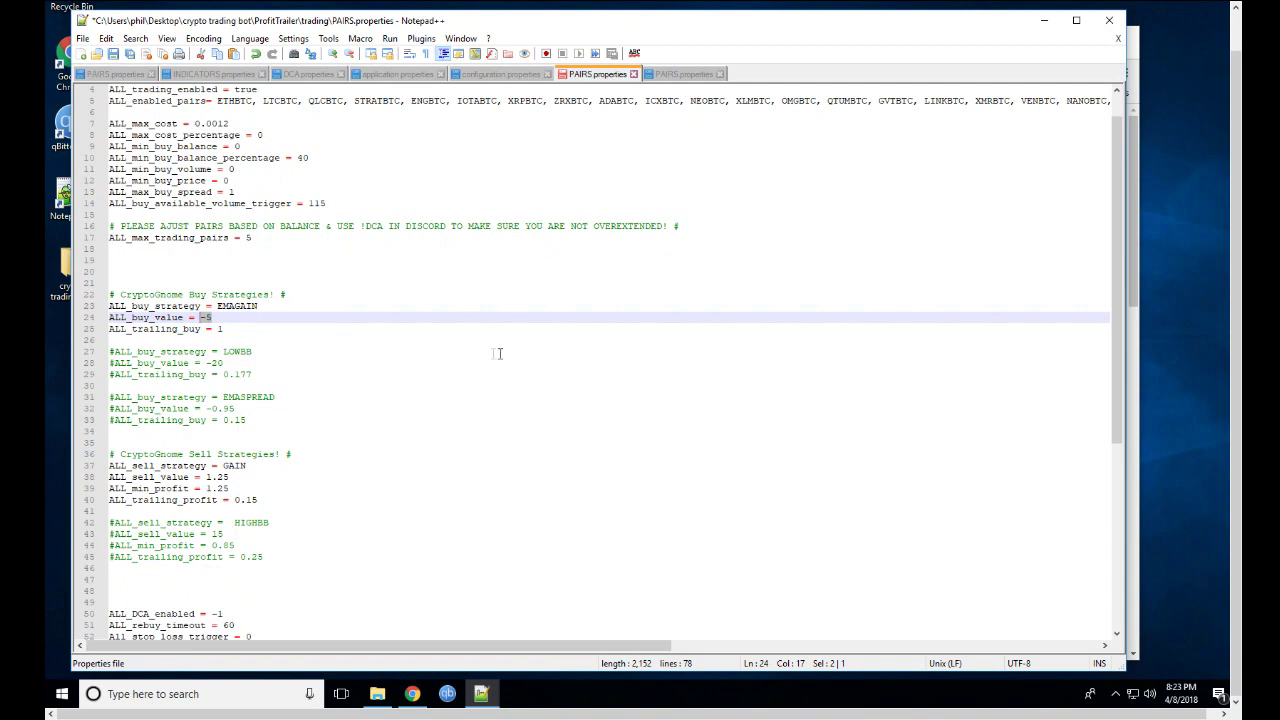
Highlight the EMAGAIN strategy's ALL_trailing_buy and ALL_buy_value settings alternately to examine how the trailing value works with the buy value
{"action": "left_click_drag", "start_coordinate": [231, 331], "coordinate": [216, 329]}
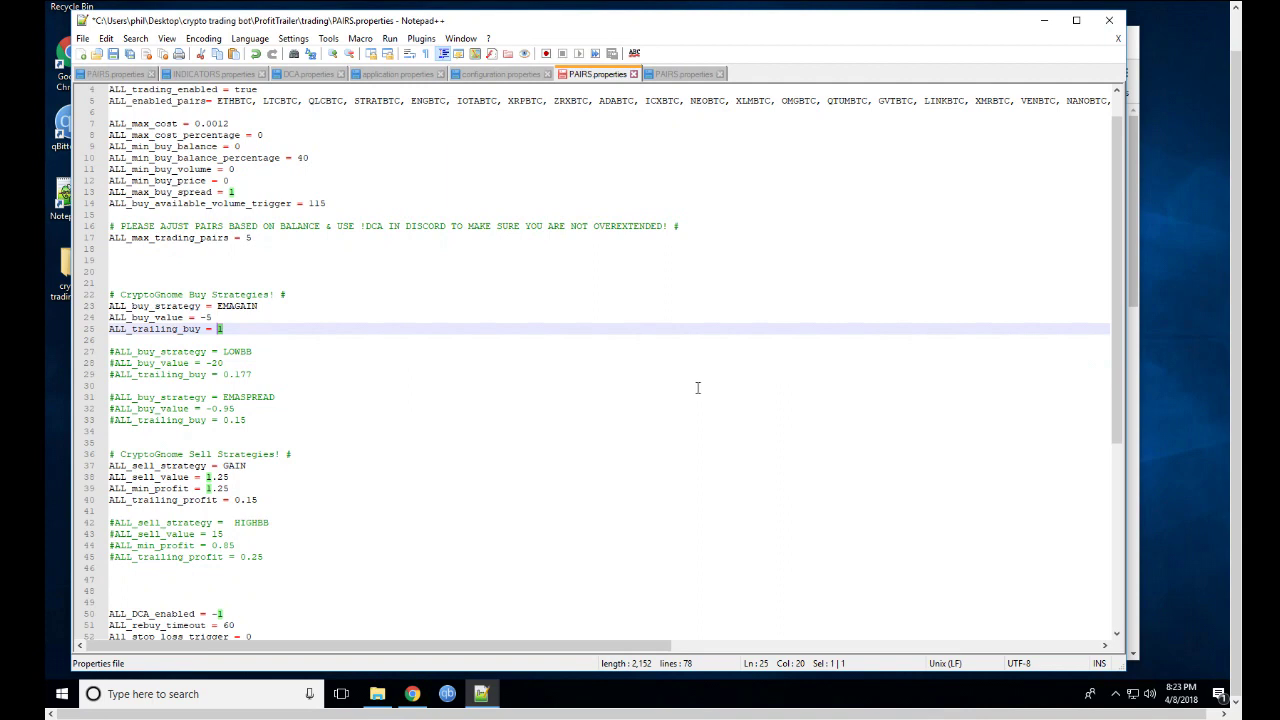
{"action": "left_click_drag", "start_coordinate": [226, 331], "coordinate": [216, 329]}
{"action": "left_click", "coordinate": [227, 328]}
{"action": "left_click_drag", "start_coordinate": [223, 329], "coordinate": [212, 329]}
{"action": "left_click_drag", "start_coordinate": [228, 307], "coordinate": [131, 330]}
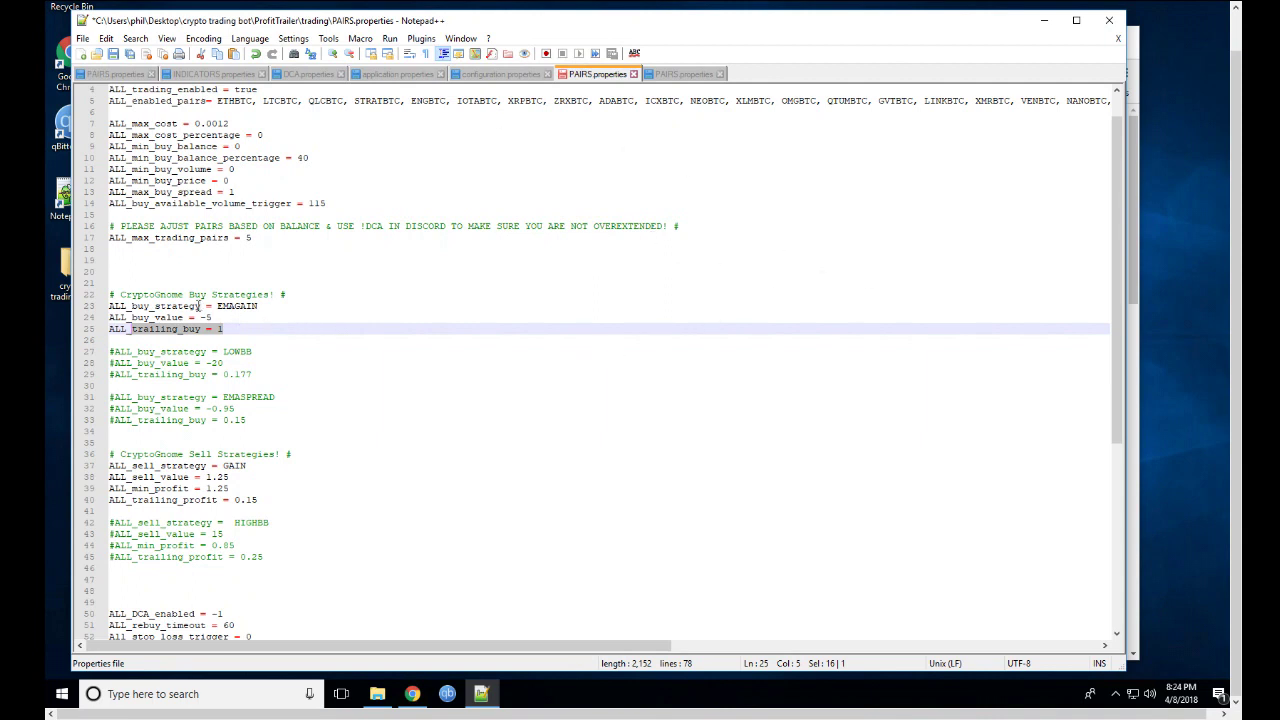
{"action": "mouse_move", "coordinate": [214, 318]}
{"action": "left_mouse_down"}
{"action": "mouse_move", "coordinate": [189, 317]}
{"action": "mouse_move", "coordinate": [200, 317]}
{"action": "left_mouse_up"}
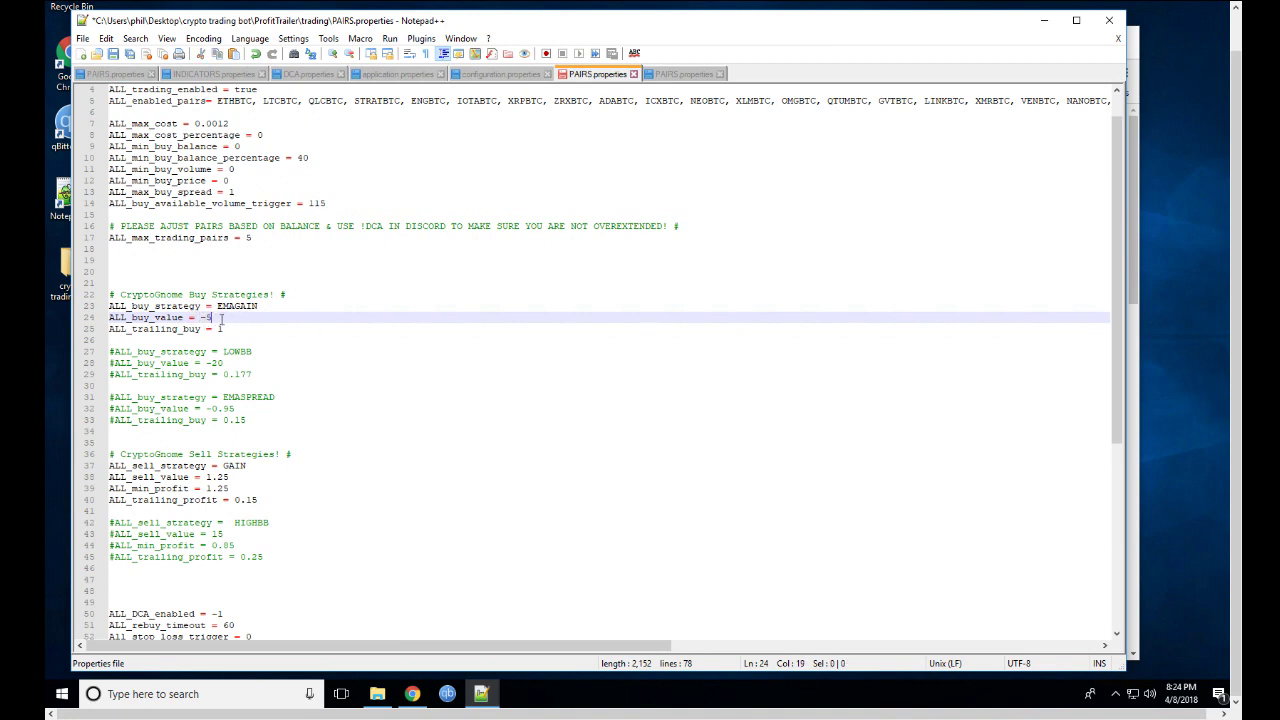
{"action": "left_click_drag", "start_coordinate": [234, 340], "coordinate": [184, 330]}
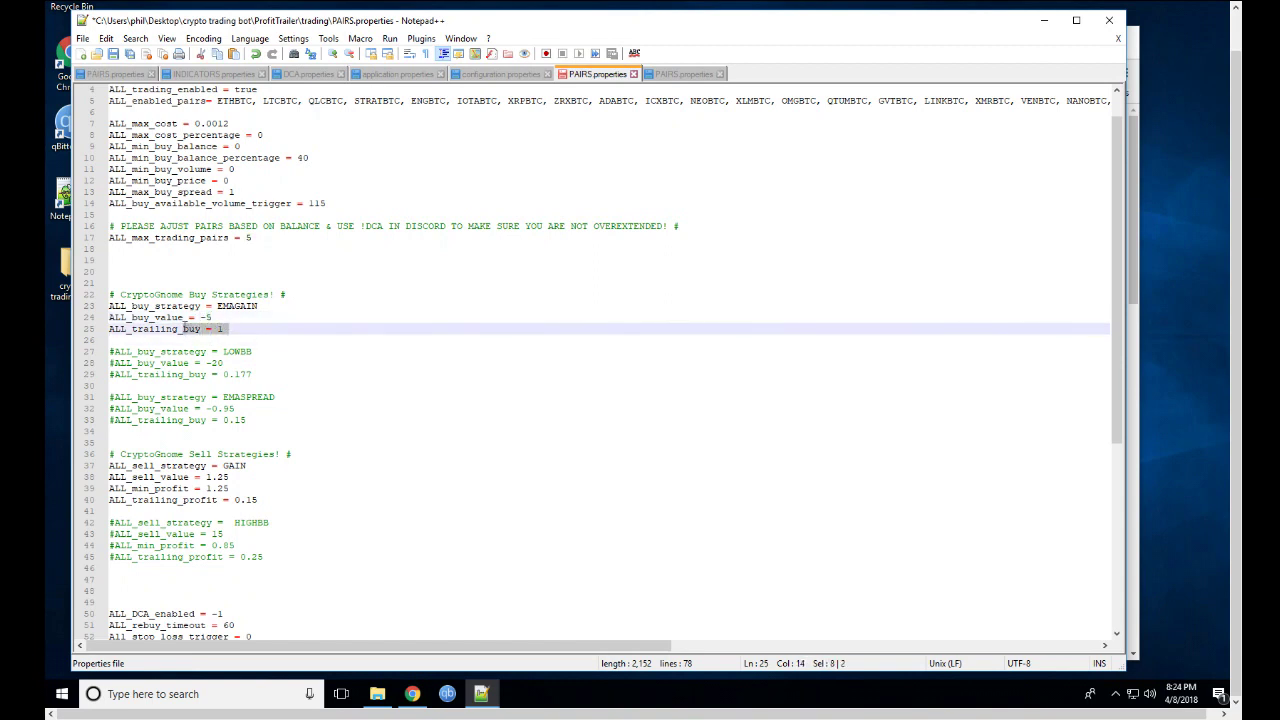
{"action": "left_click_drag", "start_coordinate": [218, 316], "coordinate": [199, 317]}
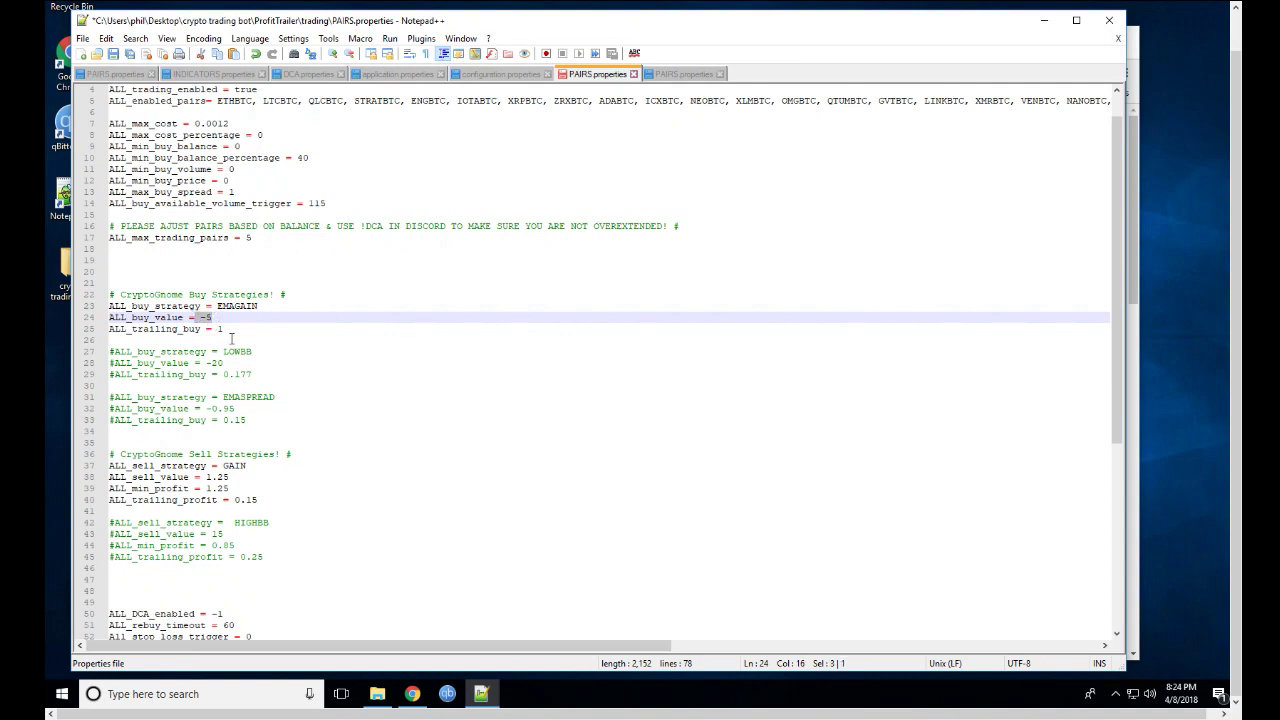
{"action": "left_click_drag", "start_coordinate": [222, 329], "coordinate": [208, 329]}
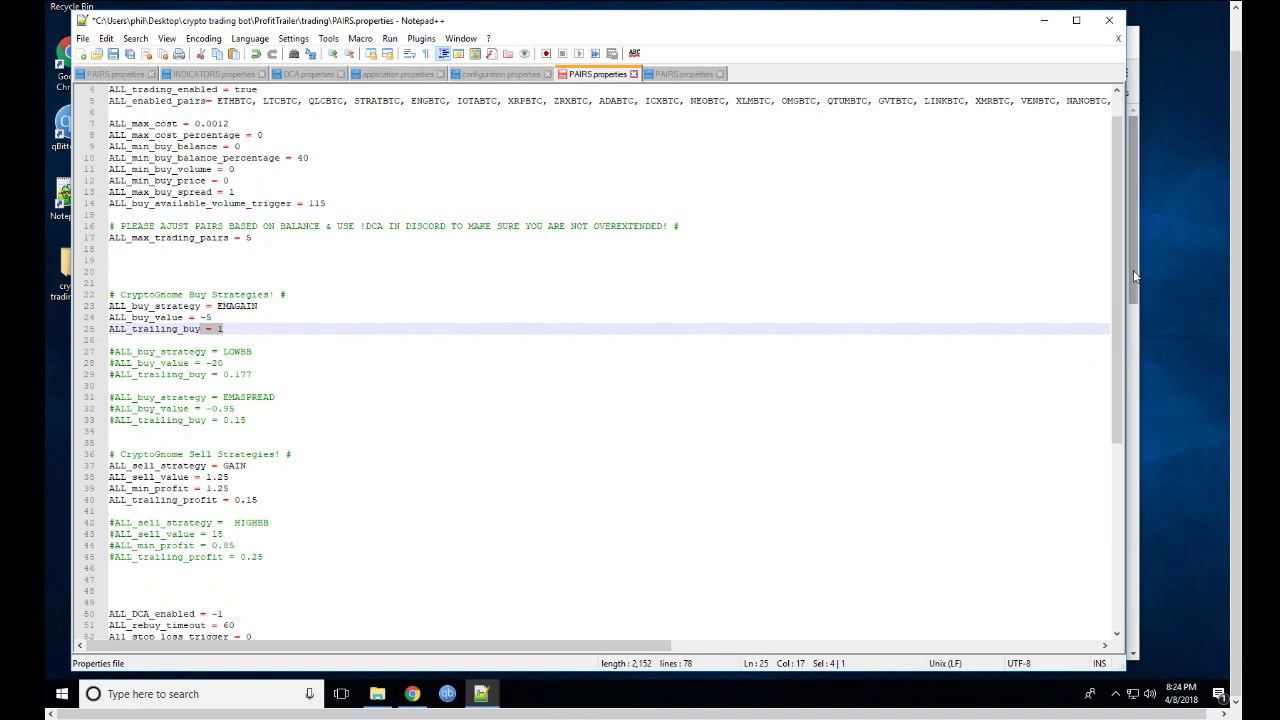
{"action": "key", "text": "alt+Tab"}
{"action": "key", "text": "alt+Tab"}
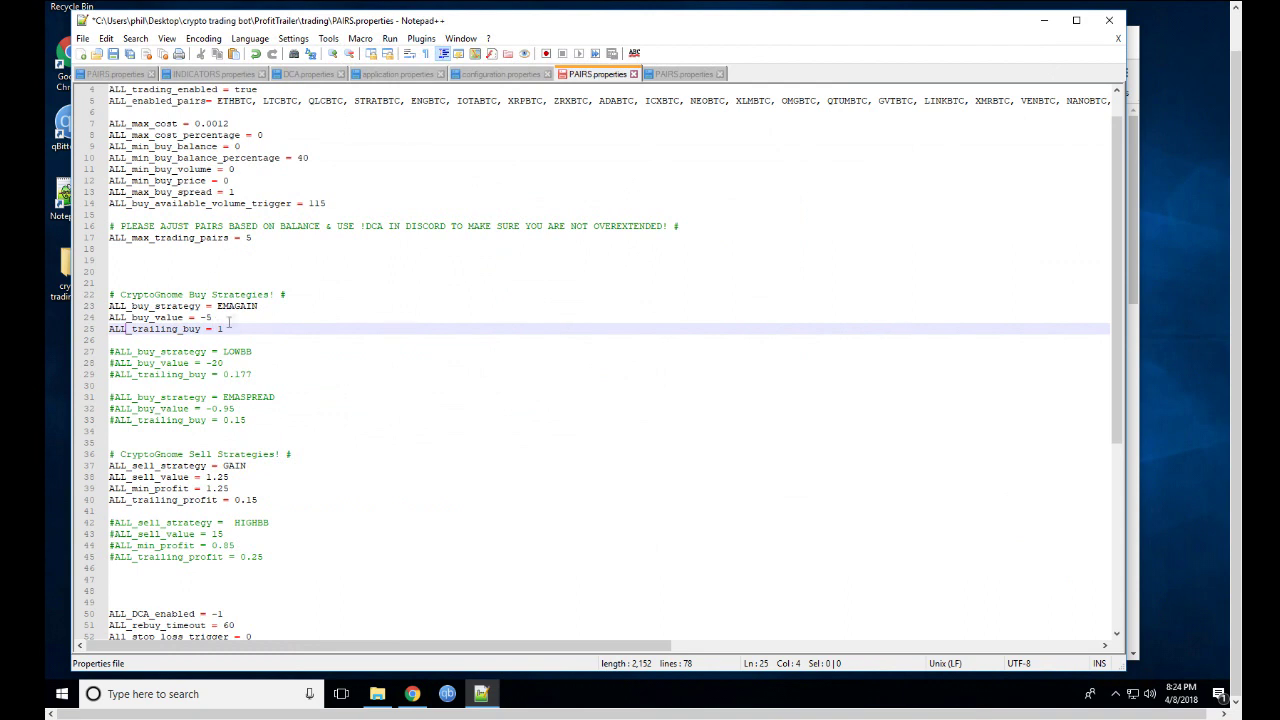
Set the EMAGAIN strategy's ALL_trailing_buy to 0.15 and its ALL_buy_value to -0.95
{"action": "mouse_move", "coordinate": [230, 328]}
{"action": "left_mouse_down"}
{"action": "mouse_move", "coordinate": [206, 328]}
{"action": "mouse_move", "coordinate": [217, 328]}
{"action": "left_mouse_up"}
{"action": "type", "text": "0.15"}
{"action": "double_click", "coordinate": [206, 317]}
{"action": "type", "text": "0.95"}
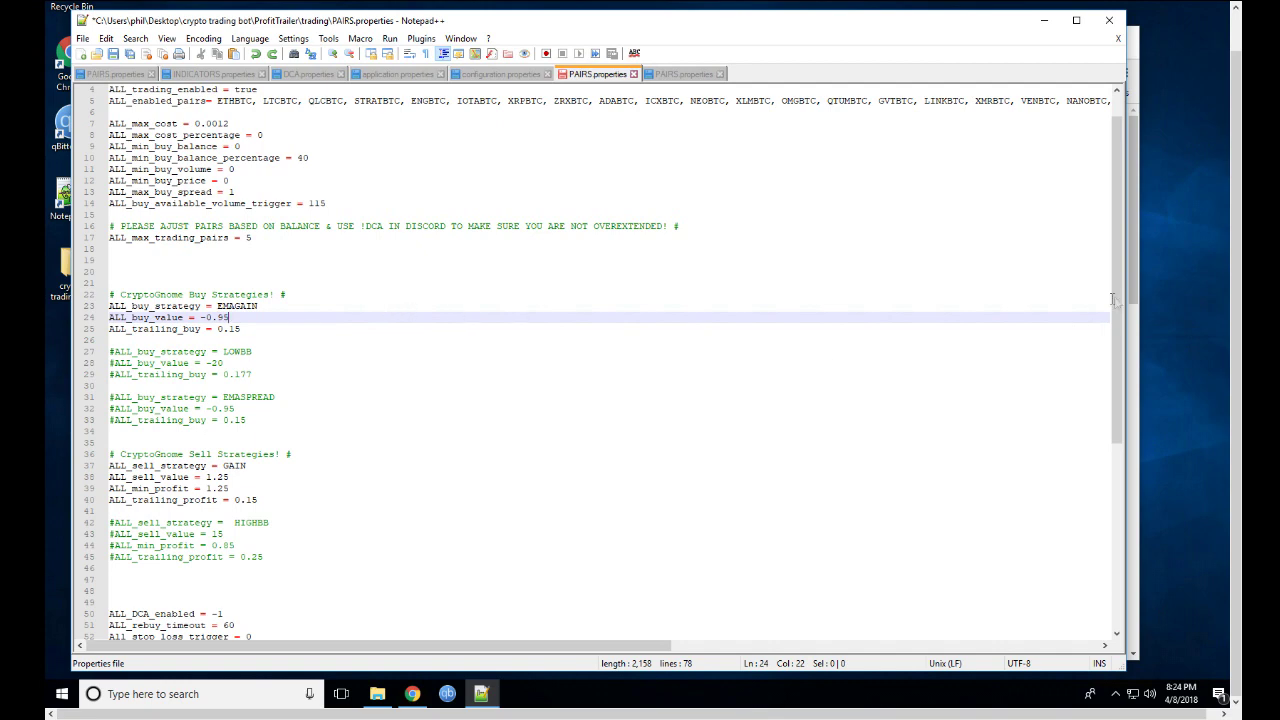
Glance at the EMA/SMA GAIN video in Chrome, then return to PAIRS.properties in Notepad++ and review the EMAGAIN buy and trailing values
{"action": "key", "text": "alt+Tab"}
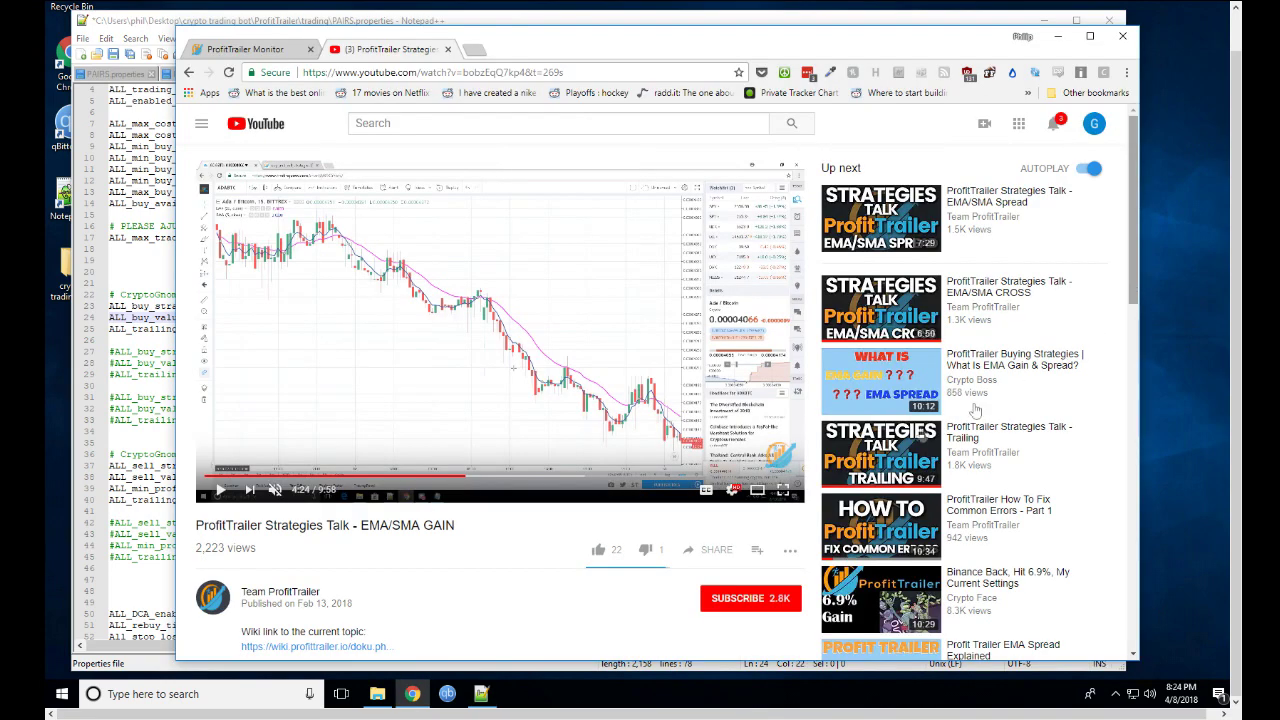
{"action": "left_click", "coordinate": [152, 351]}
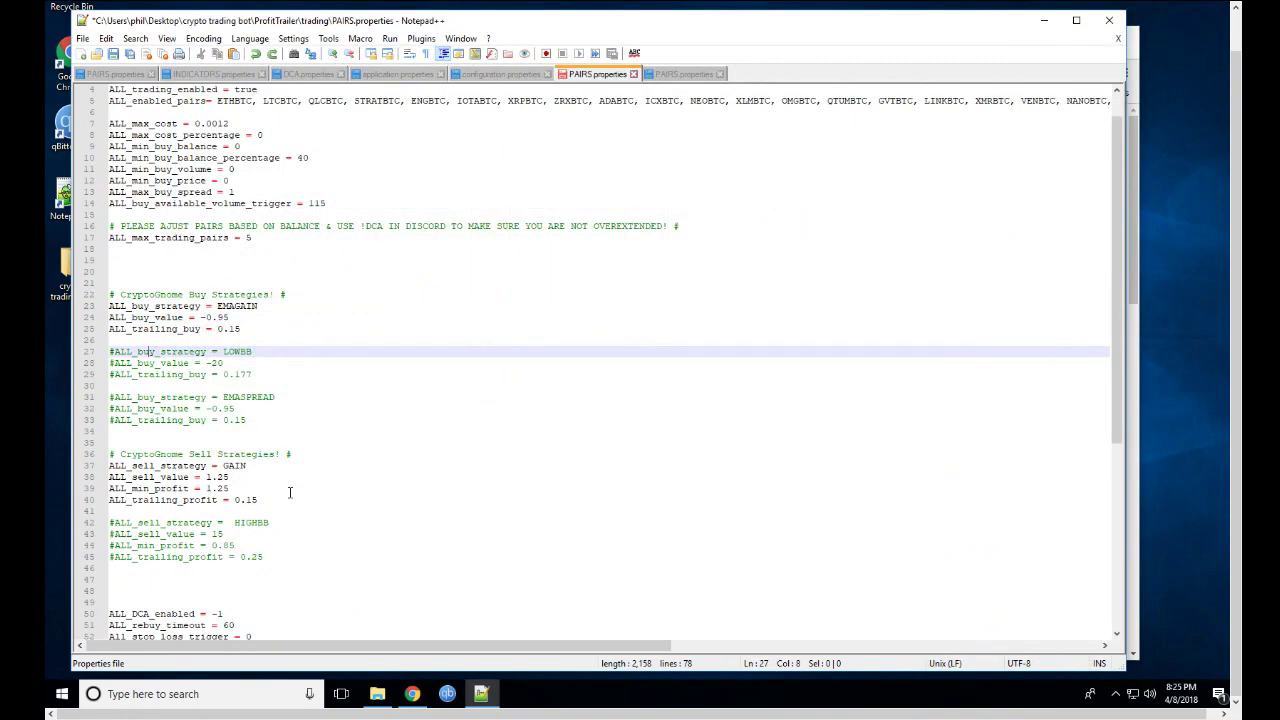
{"action": "scroll", "coordinate": [320, 477], "scroll_direction": "down", "scroll_amount": 2}
{"action": "scroll", "coordinate": [300, 495], "scroll_direction": "down", "scroll_amount": 4}
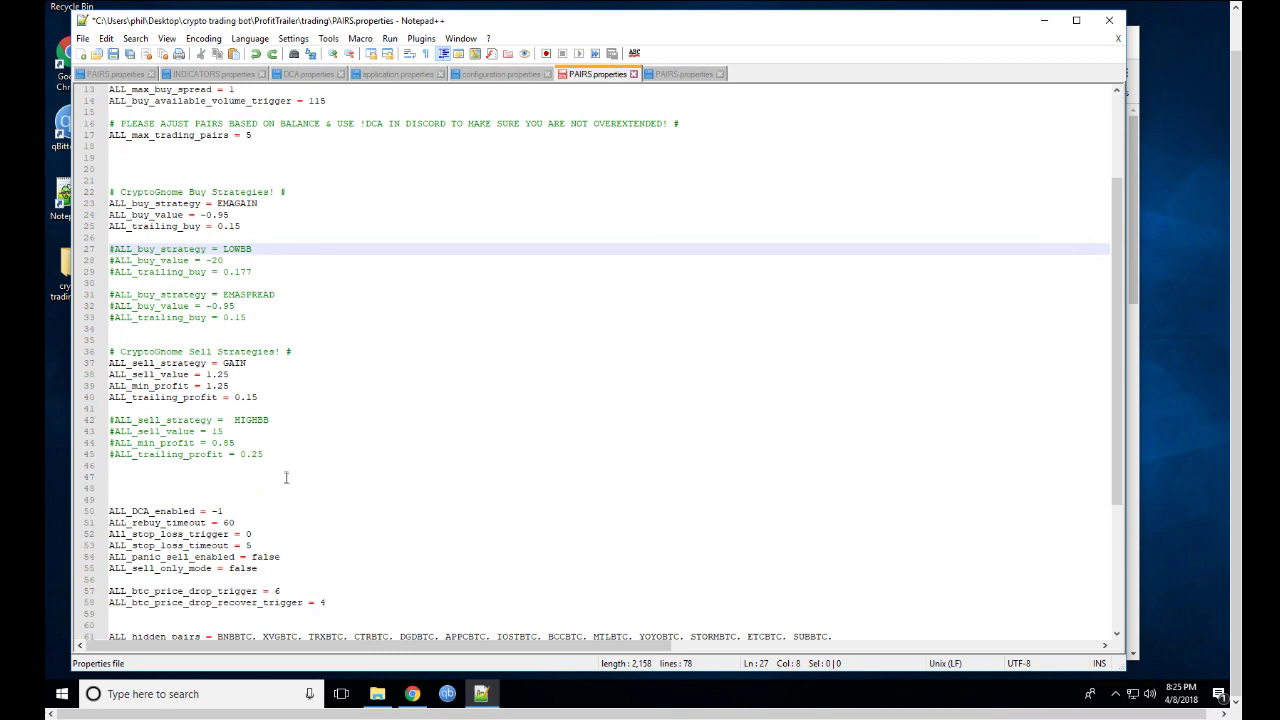
{"action": "scroll", "coordinate": [250, 400], "scroll_direction": "up", "scroll_amount": 3}
{"action": "left_click_drag", "start_coordinate": [261, 202], "coordinate": [217, 203]}
{"action": "left_click_drag", "start_coordinate": [262, 203], "coordinate": [229, 215]}
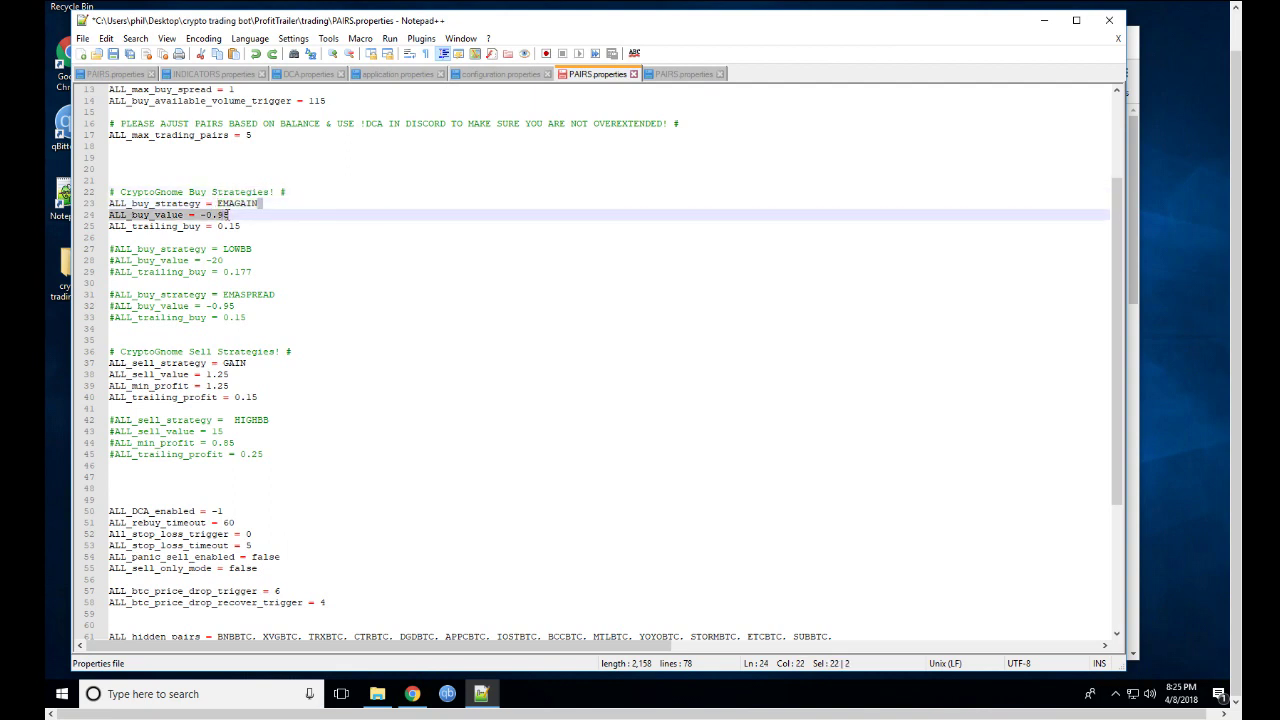
{"action": "left_click", "coordinate": [263, 229]}
{"action": "left_click_drag", "start_coordinate": [242, 226], "coordinate": [218, 226]}
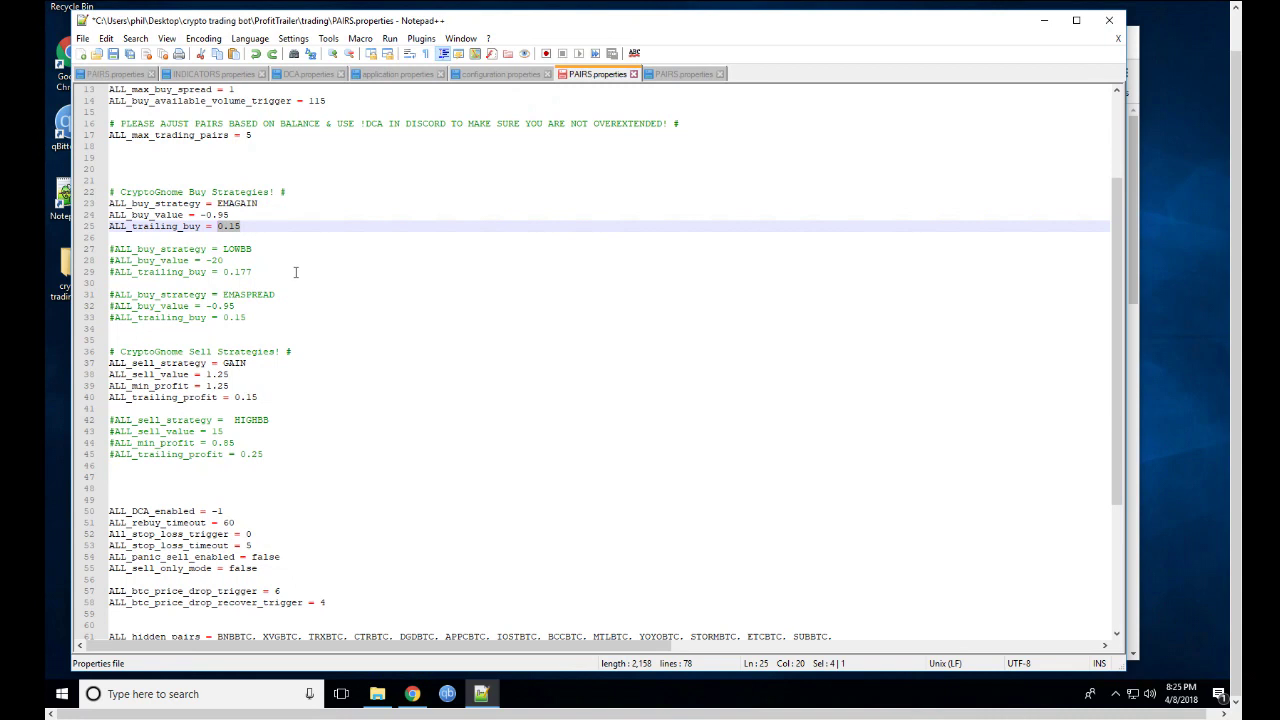
Highlight the GAIN sell strategy line and its ALL_sell_value to review the active sell settings
{"action": "left_click_drag", "start_coordinate": [247, 363], "coordinate": [108, 368]}
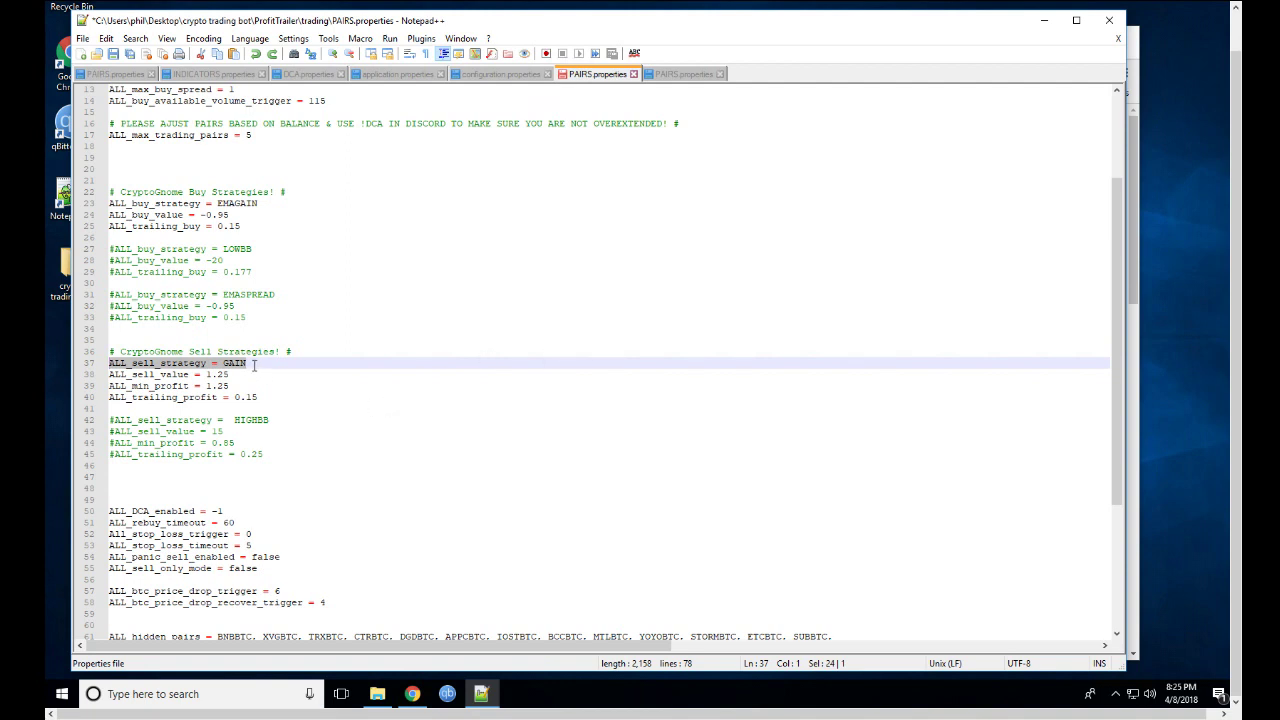
{"action": "left_click_drag", "start_coordinate": [251, 364], "coordinate": [108, 364]}
{"action": "left_click_drag", "start_coordinate": [244, 374], "coordinate": [166, 352]}
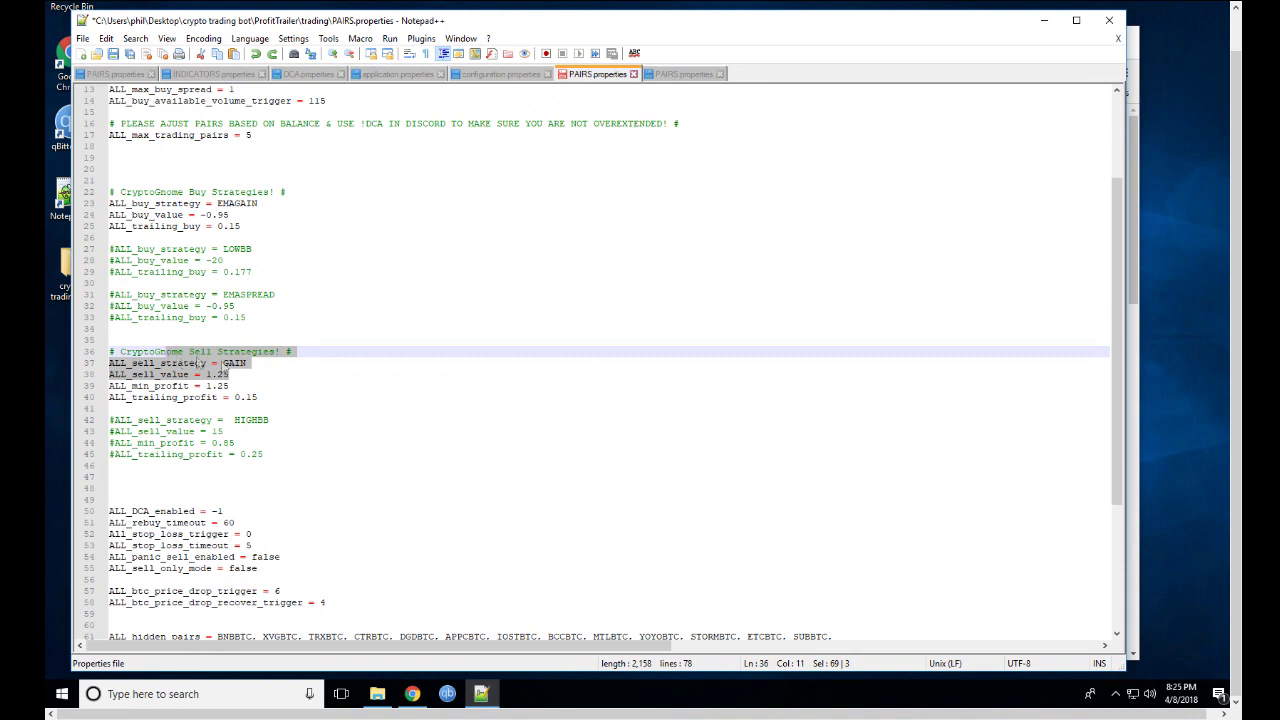
{"action": "left_click", "coordinate": [270, 367]}
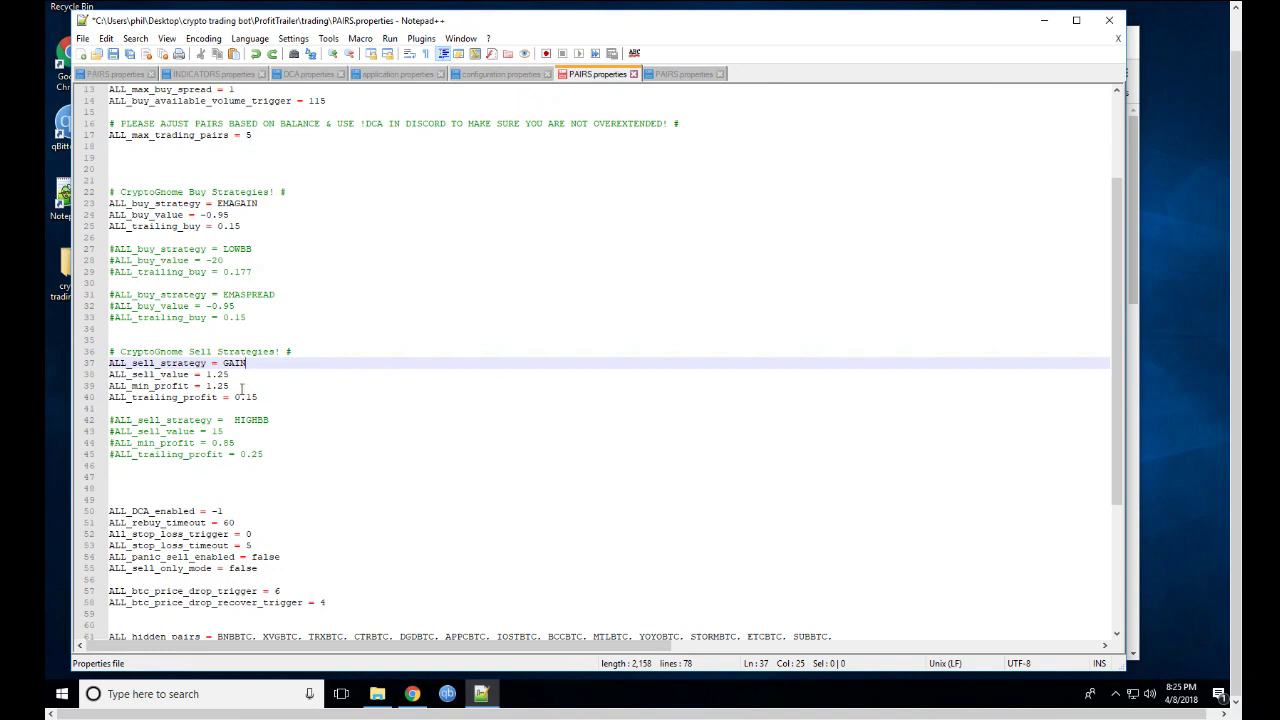
{"action": "left_click_drag", "start_coordinate": [262, 397], "coordinate": [207, 374]}
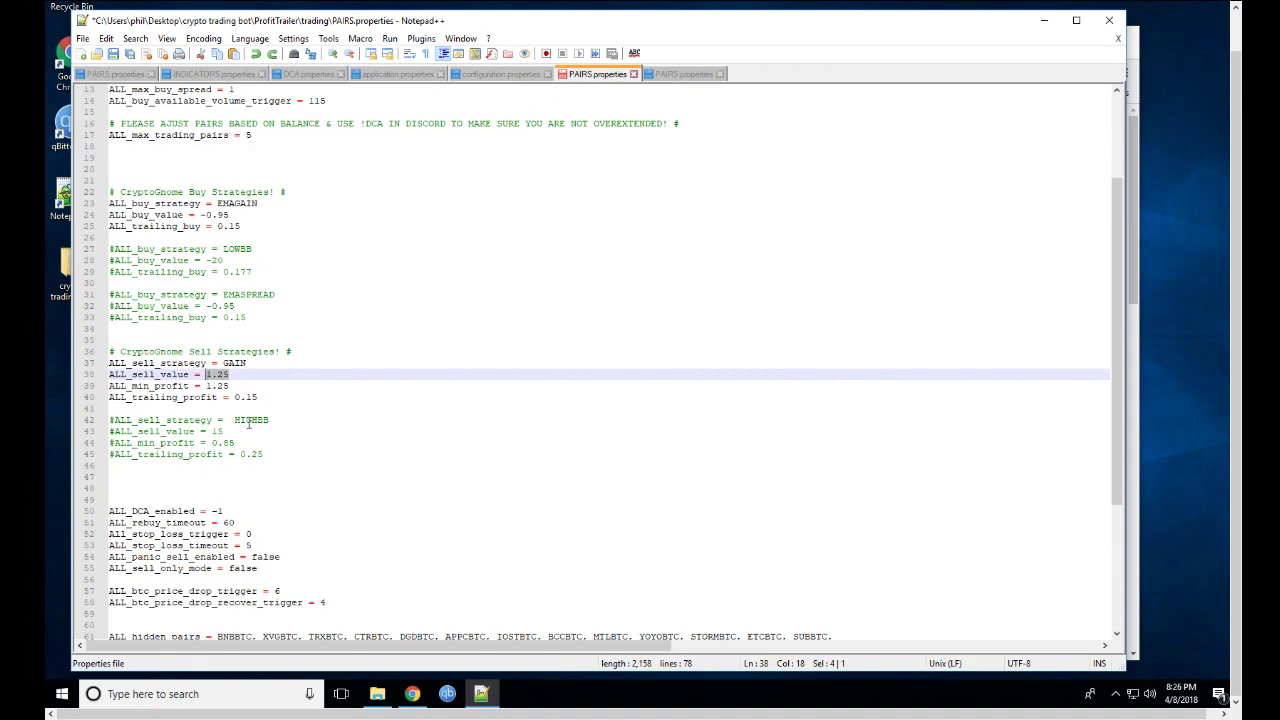
{"action": "left_click", "coordinate": [233, 374]}
{"action": "left_click_drag", "start_coordinate": [230, 374], "coordinate": [205, 374]}
{"action": "left_click", "coordinate": [230, 374]}
{"action": "left_click_drag", "start_coordinate": [229, 374], "coordinate": [205, 374]}
Examine the settings below the sell strategies and highlight the ALL_DCA_enabled value
{"action": "scroll", "coordinate": [300, 457], "scroll_direction": "down", "scroll_amount": 3}
{"action": "scroll", "coordinate": [306, 420], "scroll_direction": "down", "scroll_amount": 2}
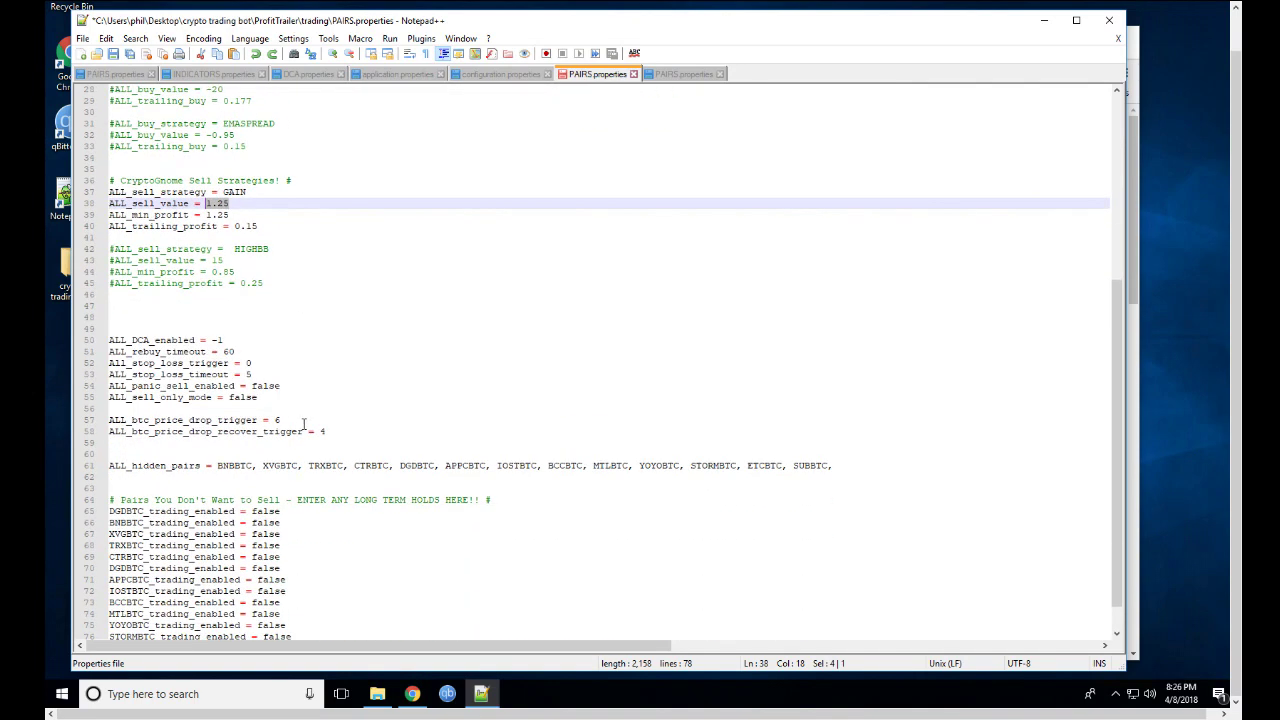
{"action": "scroll", "coordinate": [378, 376], "scroll_direction": "down", "scroll_amount": 1}
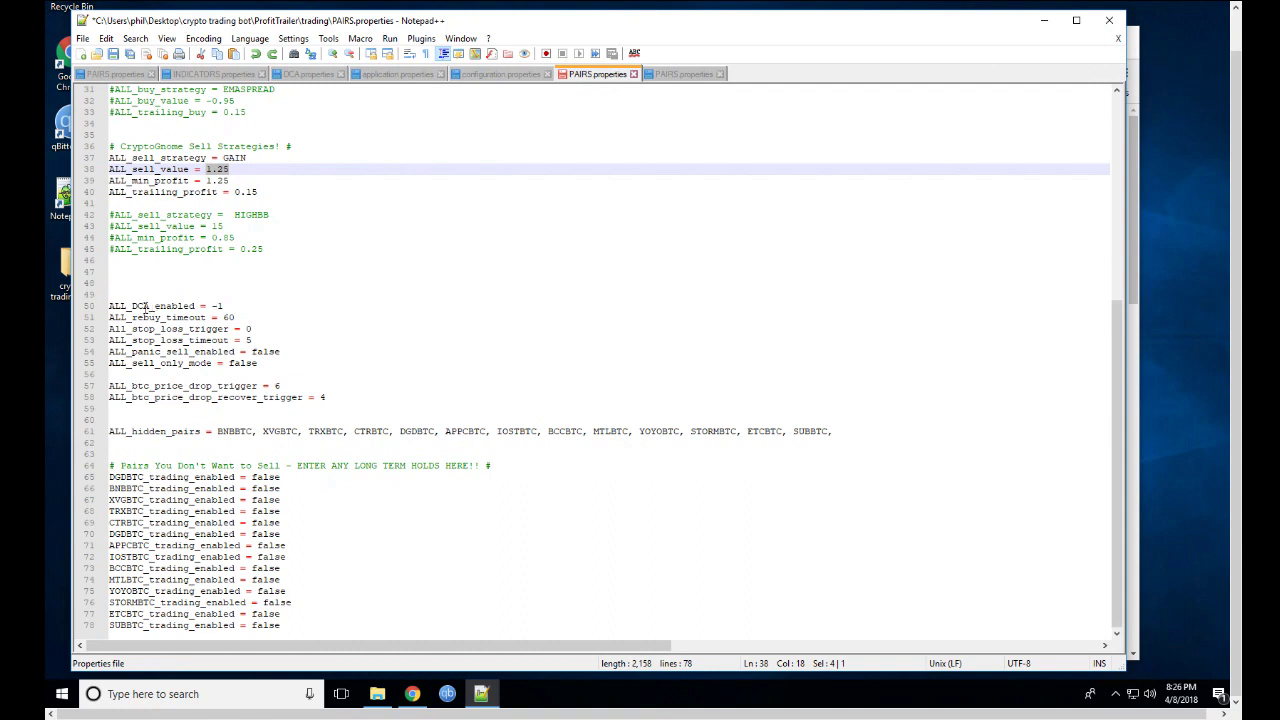
{"action": "mouse_move", "coordinate": [231, 306]}
{"action": "left_mouse_down"}
{"action": "mouse_move", "coordinate": [106, 300]}
{"action": "mouse_move", "coordinate": [249, 301]}
{"action": "mouse_move", "coordinate": [211, 306]}
{"action": "left_mouse_up"}
{"action": "left_click", "coordinate": [251, 306]}
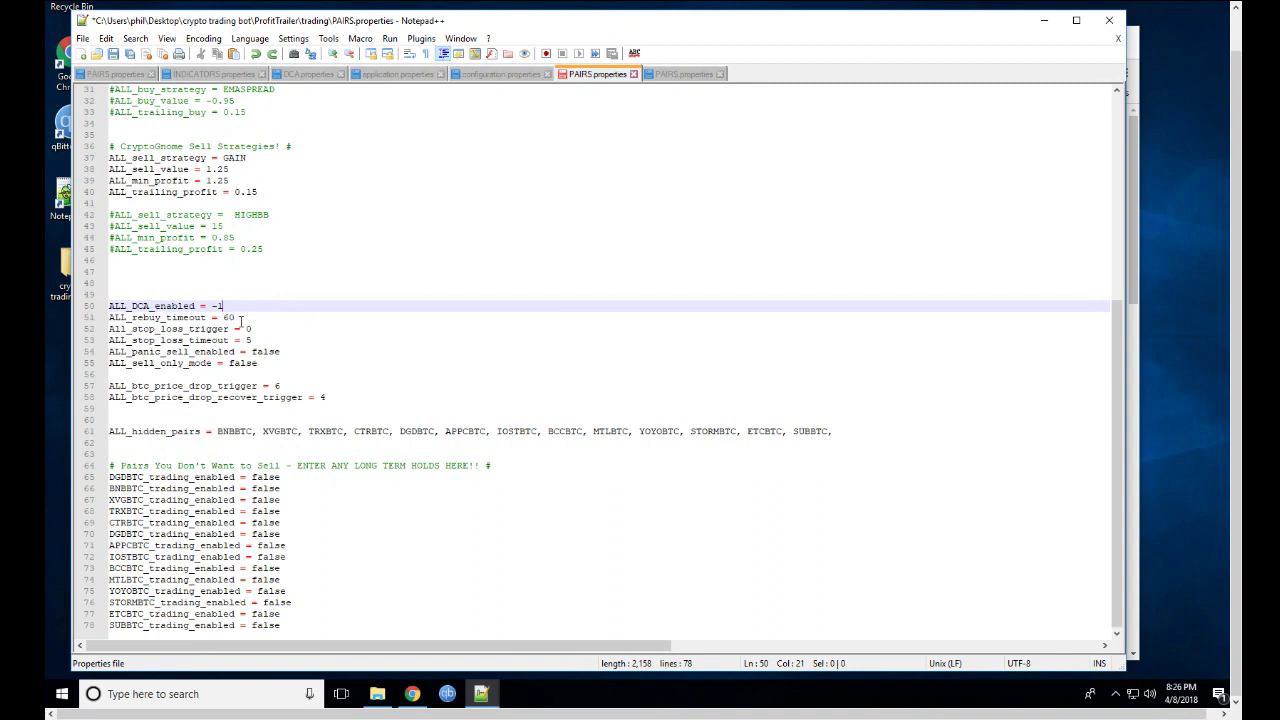
Highlight the ALL_rebuy_timeout line and the stop-loss trigger and timeout lines to review them
{"action": "left_click_drag", "start_coordinate": [246, 317], "coordinate": [143, 317]}
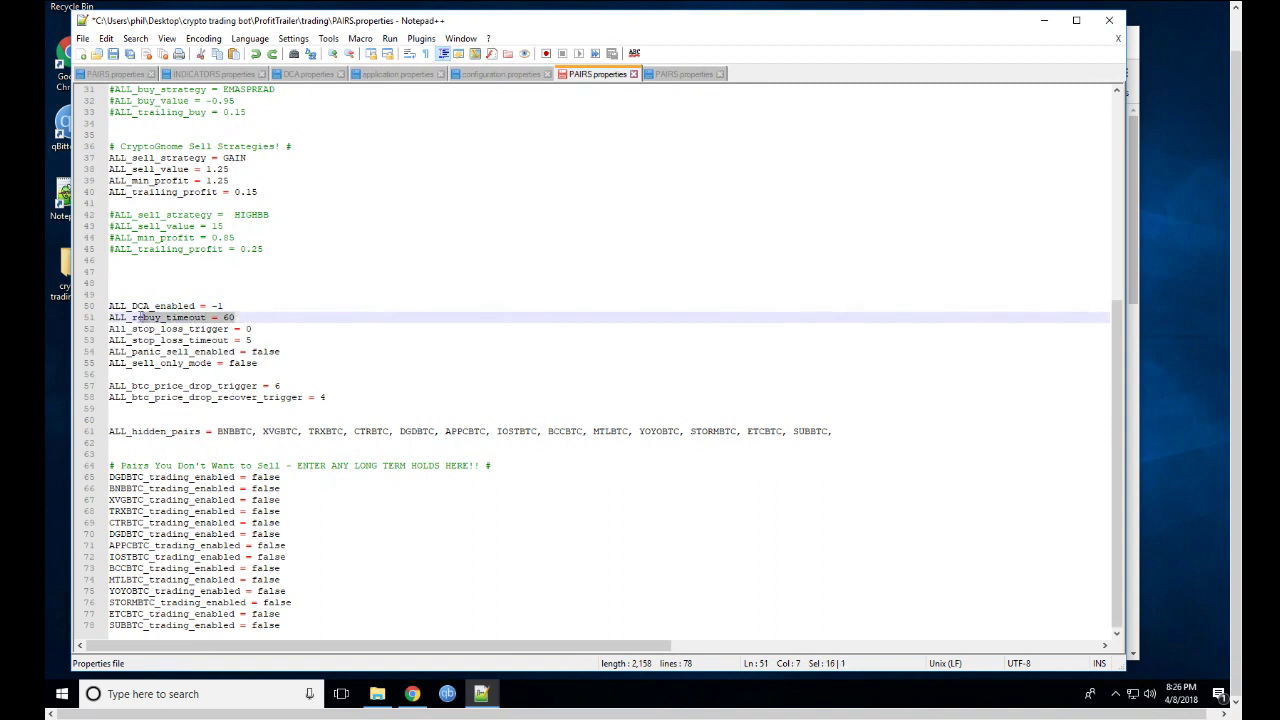
{"action": "left_click_drag", "start_coordinate": [224, 317], "coordinate": [222, 318]}
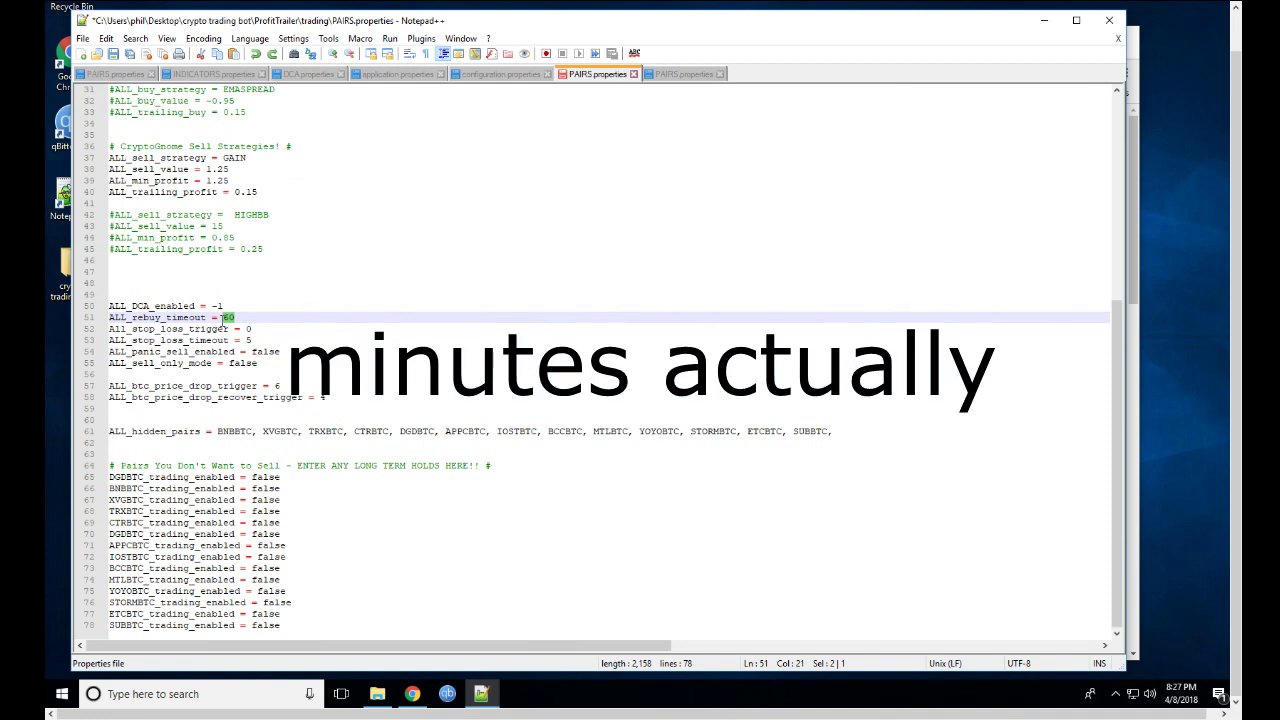
{"action": "left_click", "coordinate": [145, 318]}
{"action": "left_click_drag", "start_coordinate": [235, 317], "coordinate": [109, 318]}
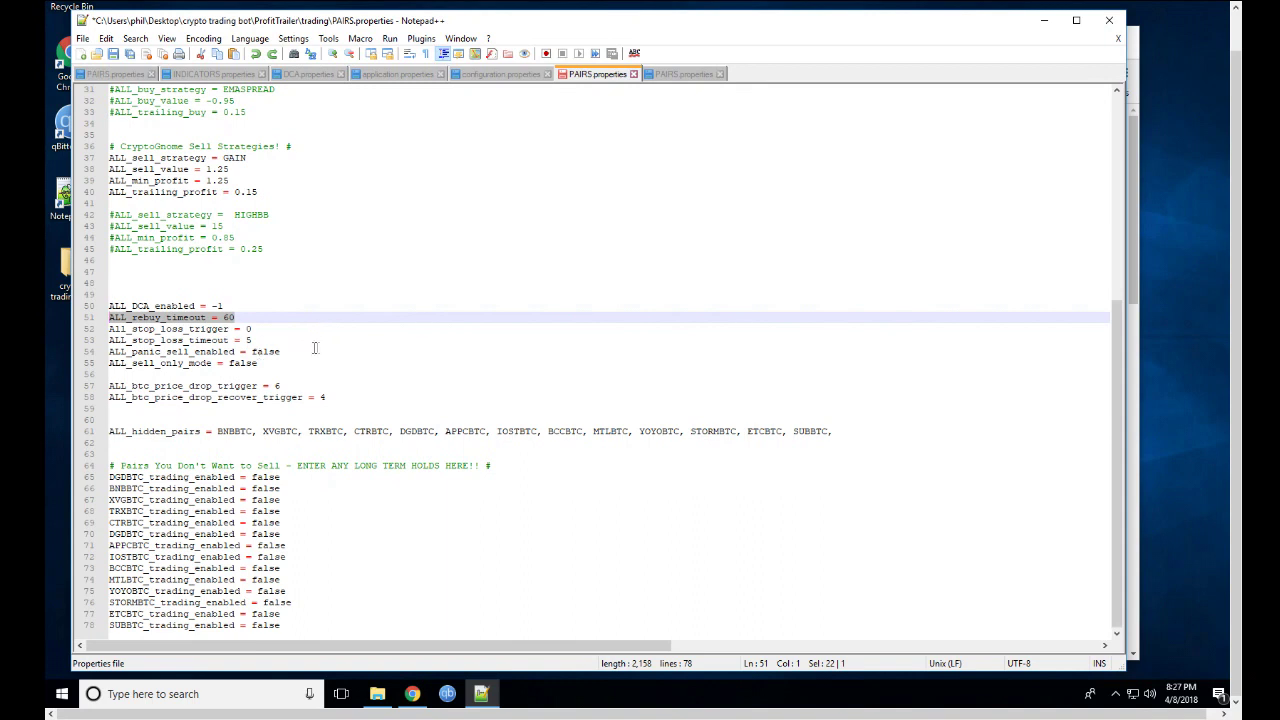
{"action": "left_click_drag", "start_coordinate": [252, 341], "coordinate": [110, 325]}
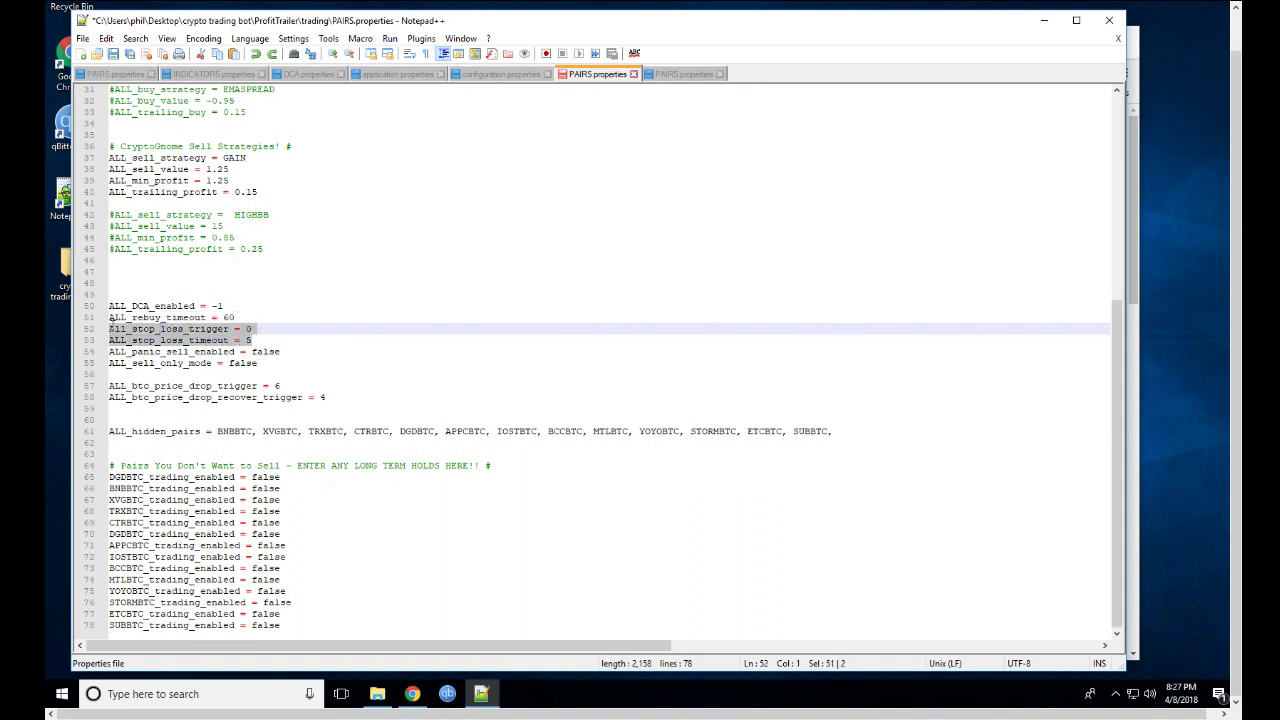
{"action": "left_click", "coordinate": [257, 340]}
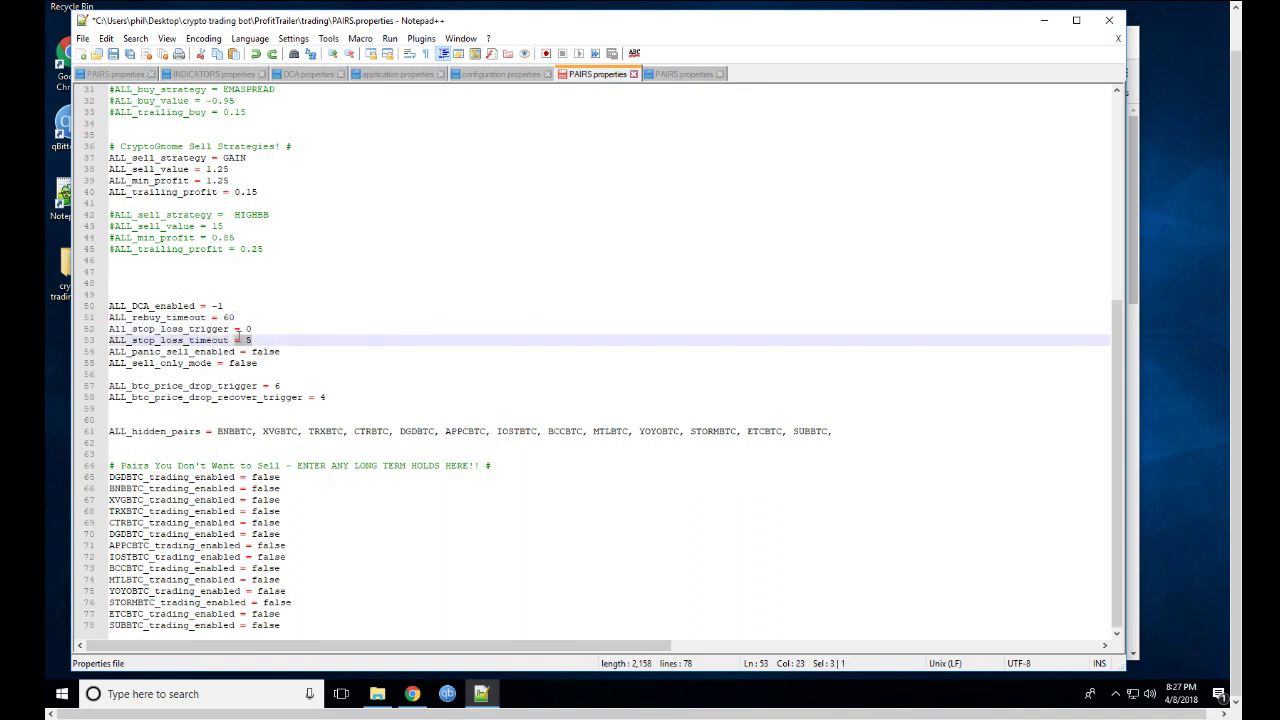
Highlight the values of ALL_panic_sell_enabled and ALL_sell_only_mode in turn to review them
{"action": "double_click", "coordinate": [270, 352]}
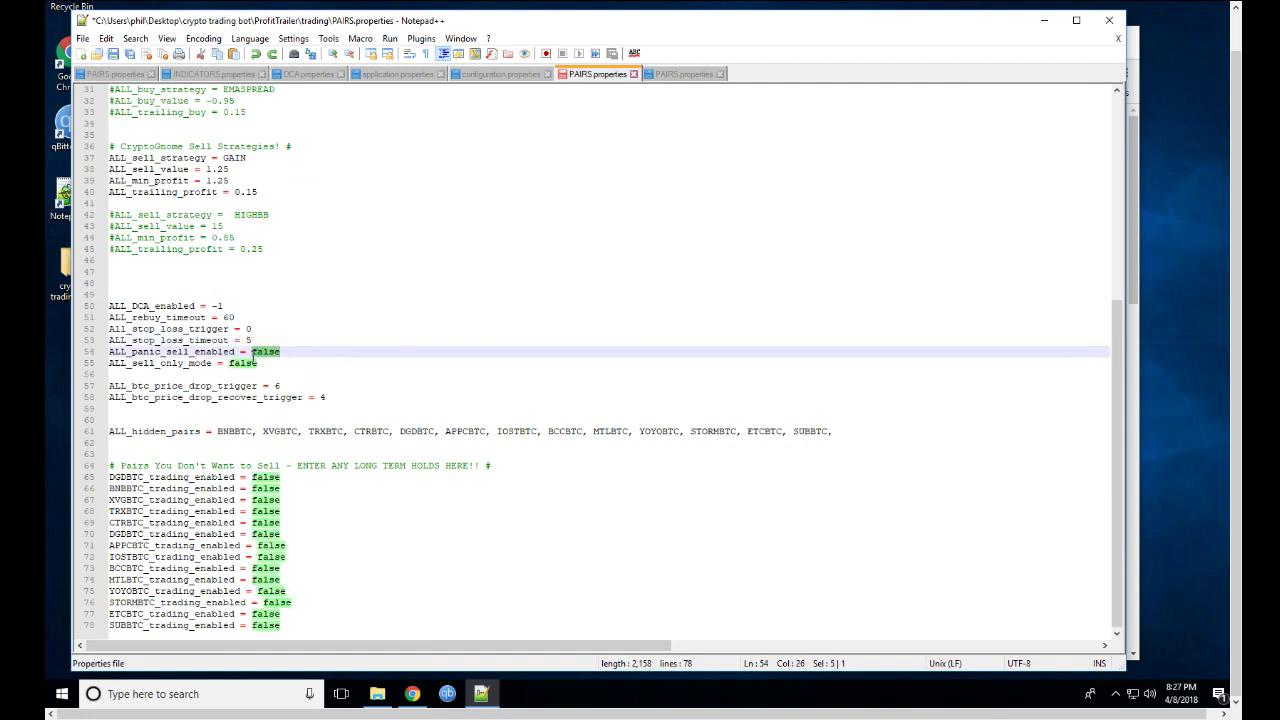
{"action": "left_click", "coordinate": [252, 352]}
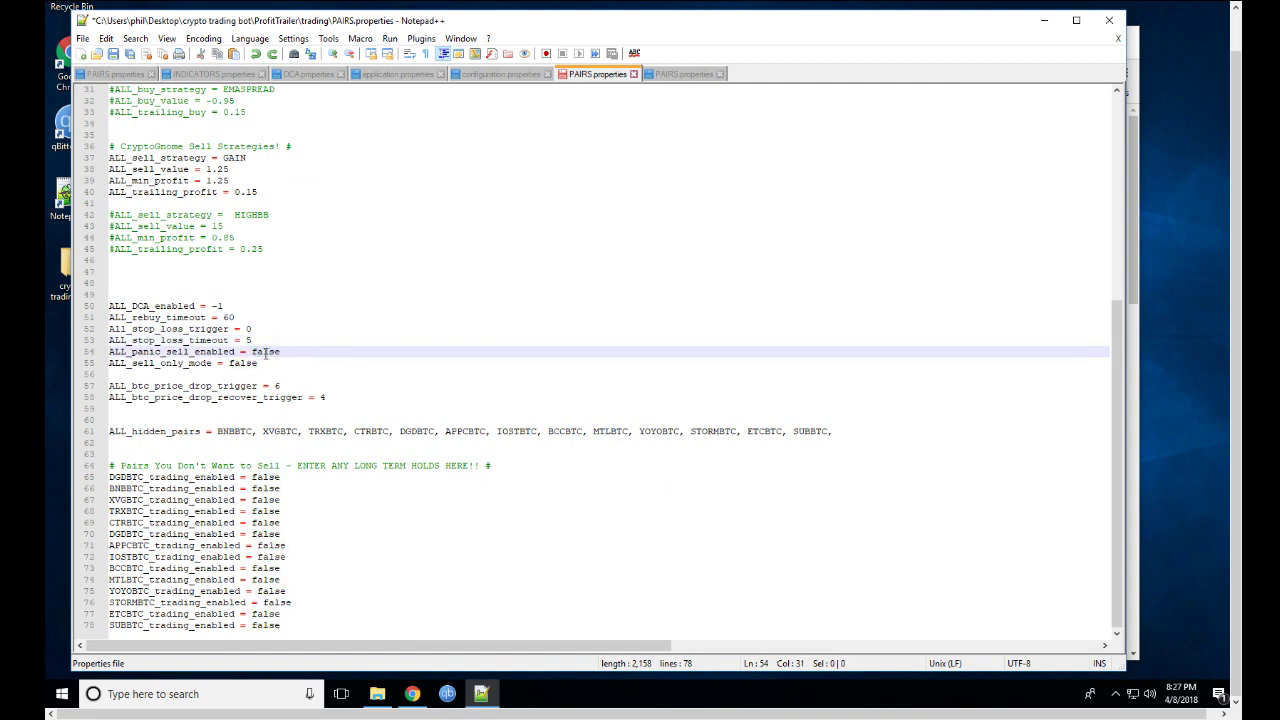
{"action": "double_click", "coordinate": [251, 352]}
{"action": "left_click", "coordinate": [287, 351]}
{"action": "left_click_drag", "start_coordinate": [257, 363], "coordinate": [297, 363]}
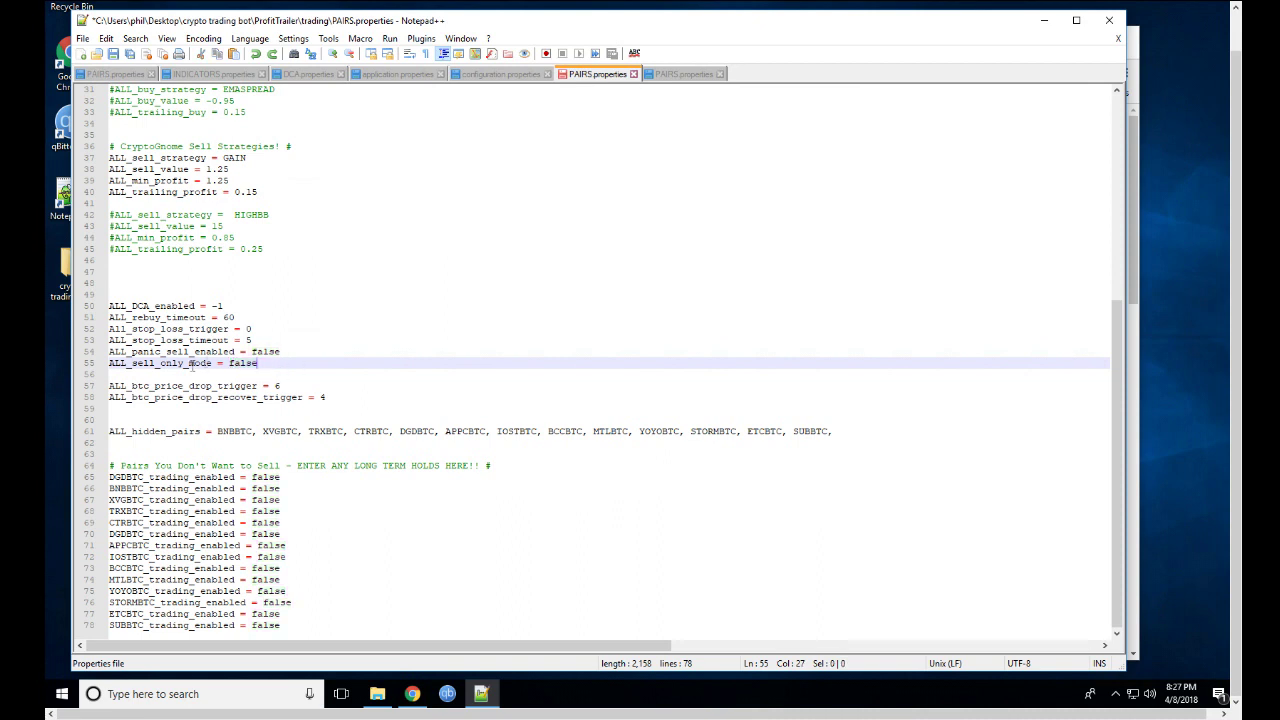
{"action": "left_click_drag", "start_coordinate": [257, 363], "coordinate": [229, 363]}
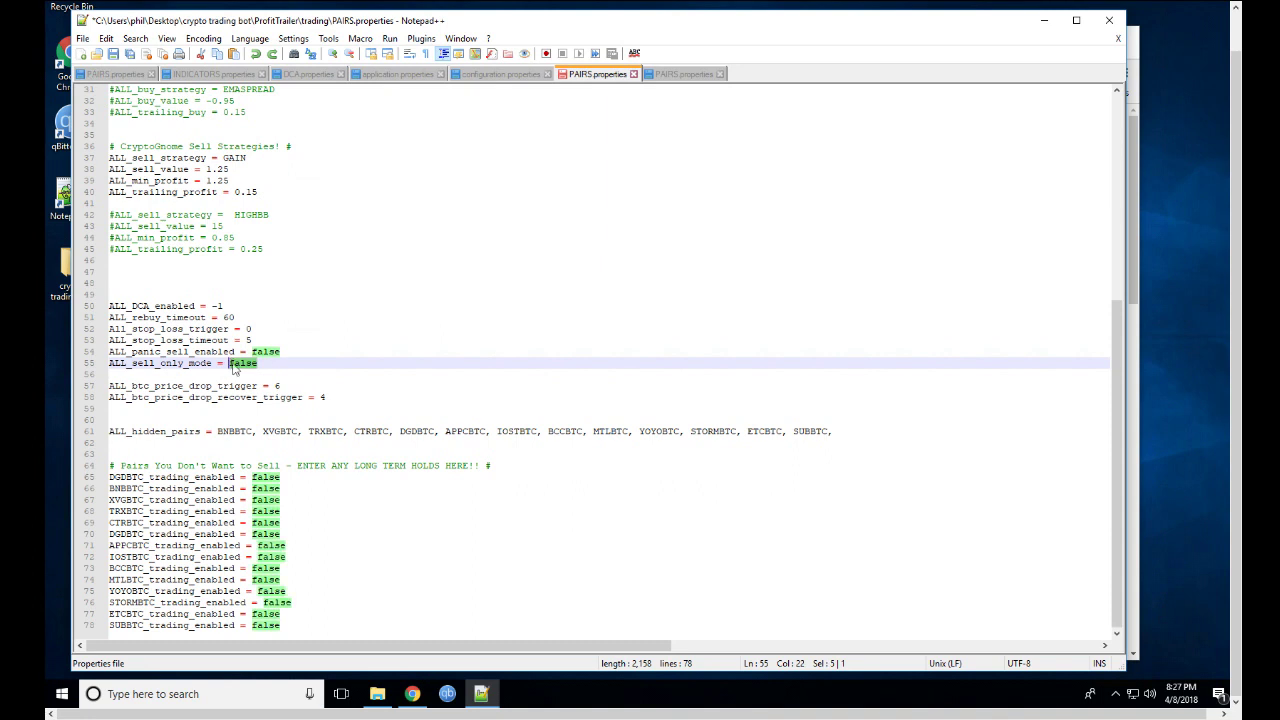
{"action": "left_click", "coordinate": [303, 366]}
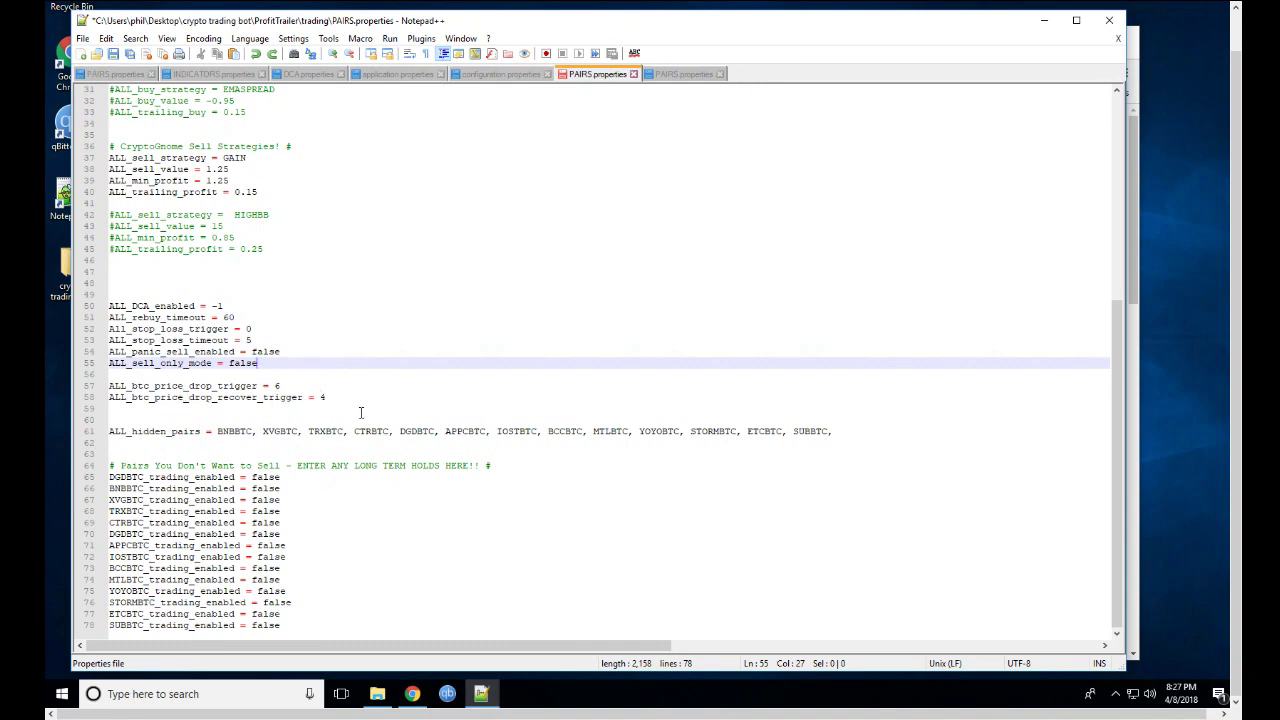
Highlight the ALL_btc_price_drop_trigger and ALL_btc_price_drop_recover_trigger lines and their values to review how they work together
{"action": "left_click_drag", "start_coordinate": [350, 408], "coordinate": [108, 385]}
{"action": "left_click", "coordinate": [275, 386]}
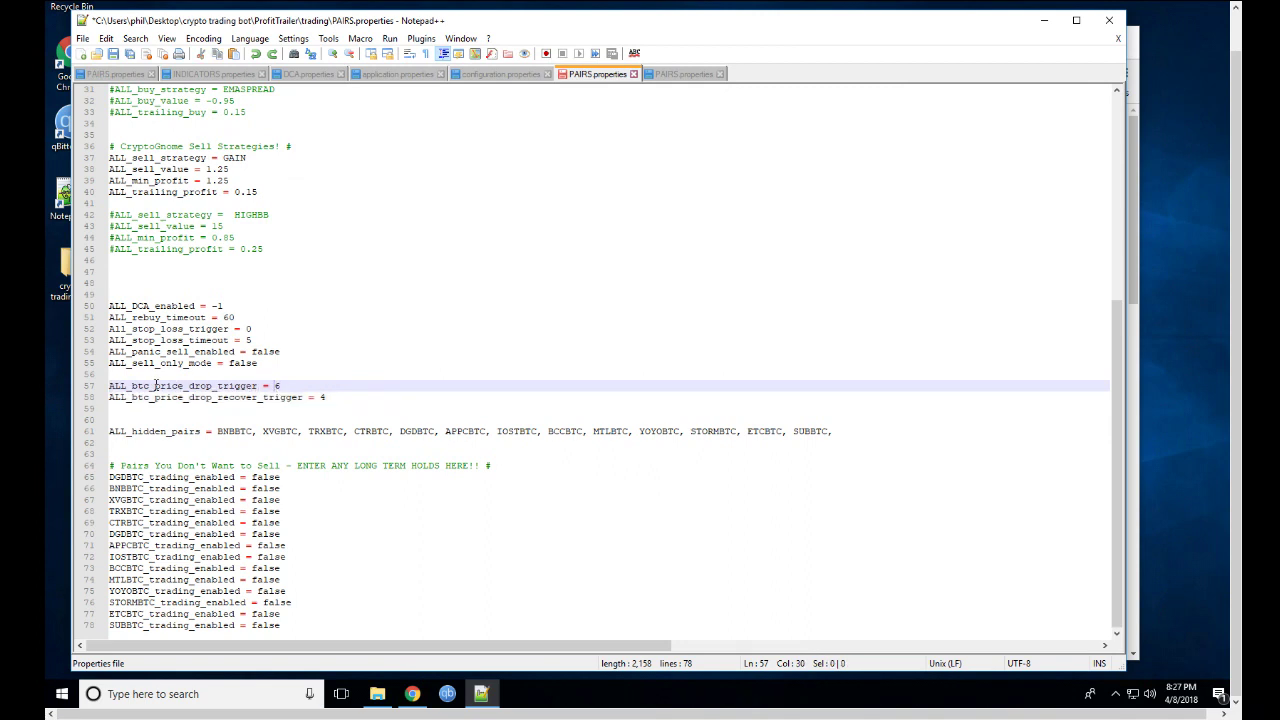
{"action": "left_click", "coordinate": [293, 384]}
{"action": "left_click_drag", "start_coordinate": [293, 384], "coordinate": [274, 385]}
{"action": "left_click", "coordinate": [325, 398]}
{"action": "left_click_drag", "start_coordinate": [325, 398], "coordinate": [318, 398]}
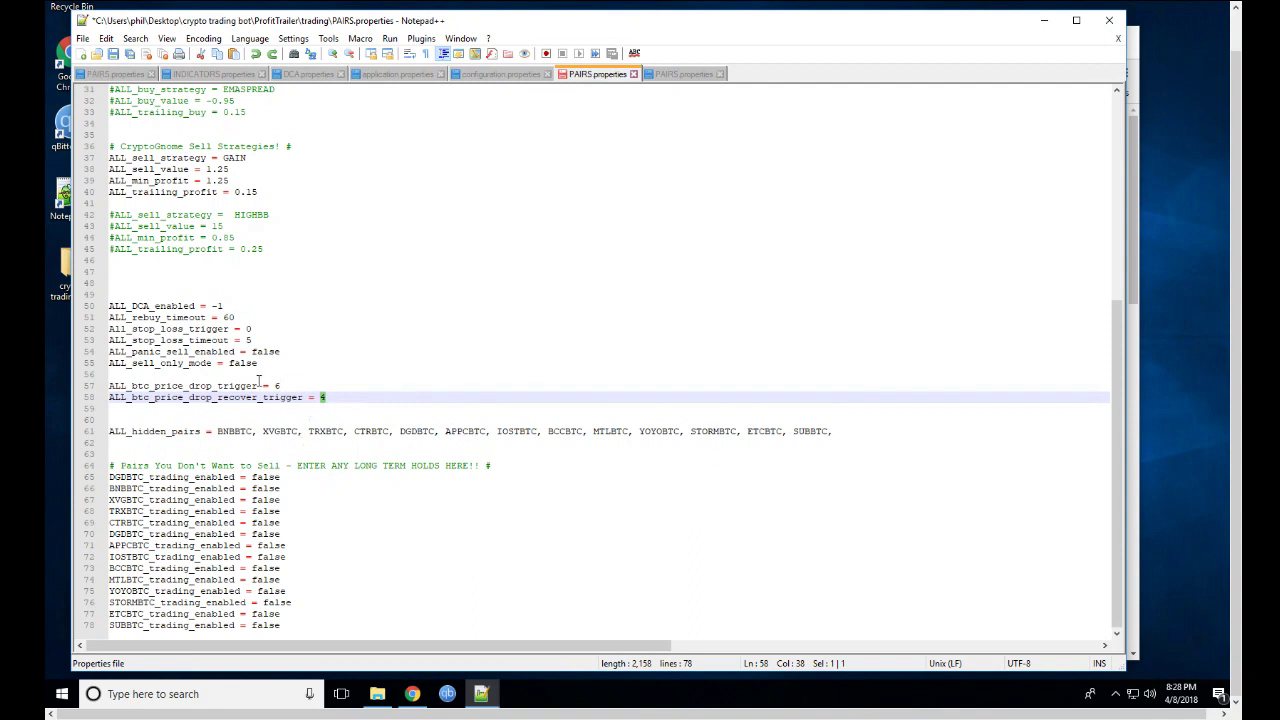
{"action": "left_click_drag", "start_coordinate": [346, 397], "coordinate": [110, 387]}
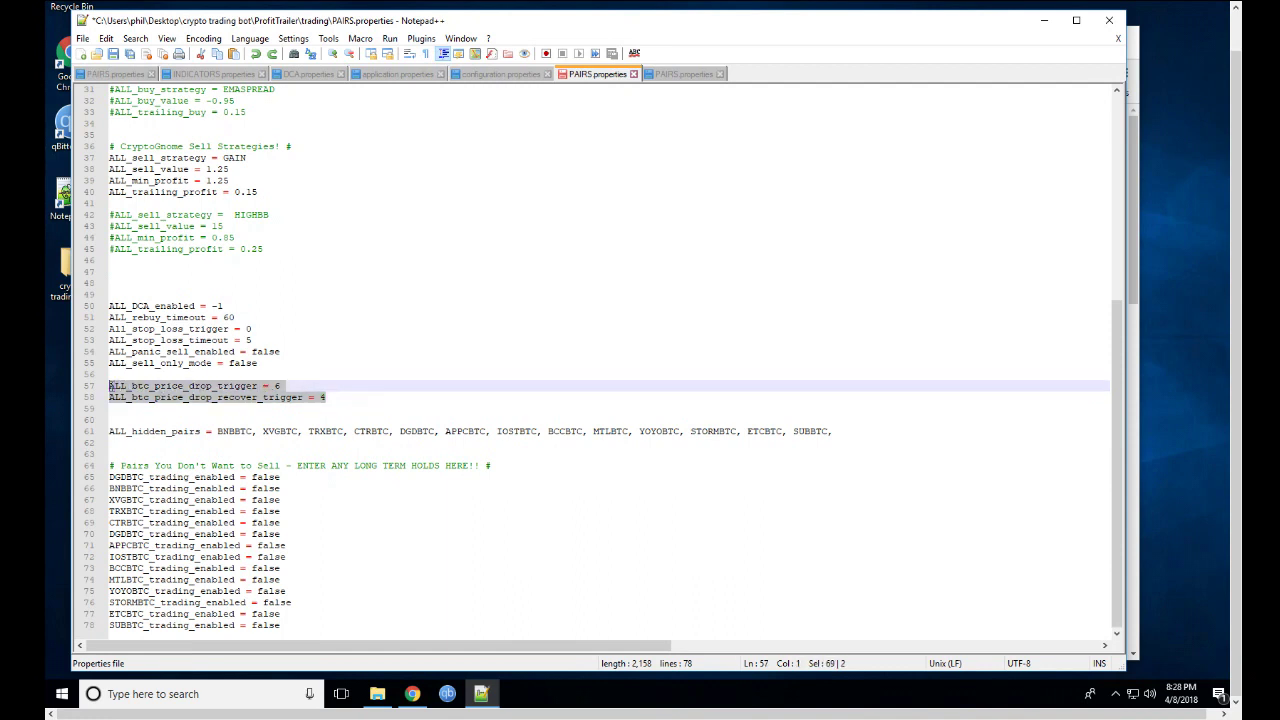
{"action": "left_click", "coordinate": [234, 389]}
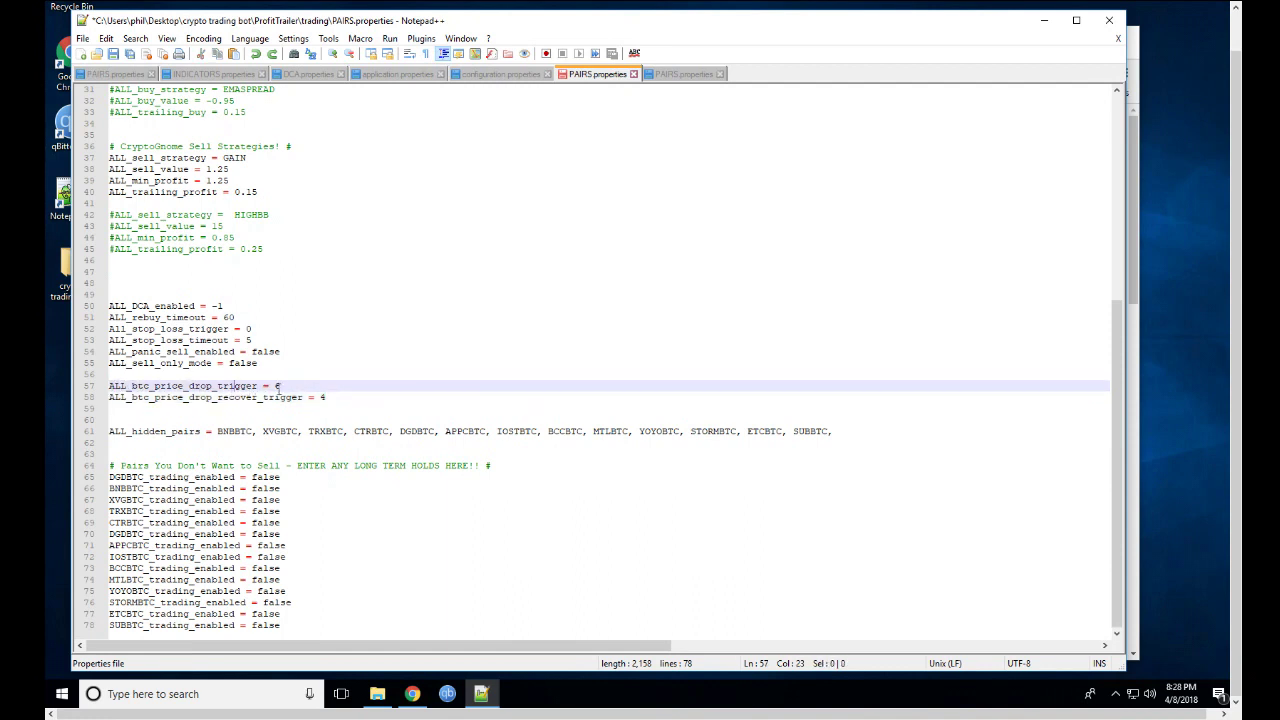
{"action": "left_click_drag", "start_coordinate": [344, 397], "coordinate": [111, 386]}
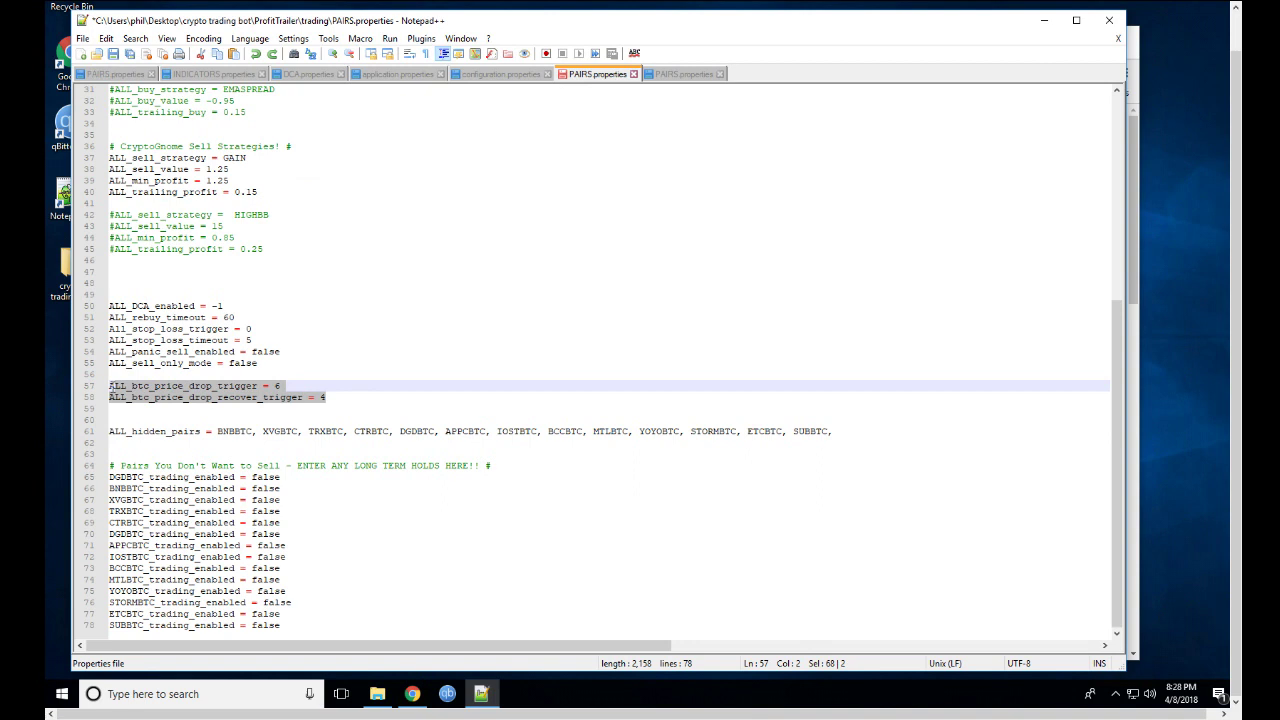
Highlight the block from ALL_hidden_pairs through the trading_enabled lines and compare it with the ALL_enabled_pairs list
{"action": "key", "text": "shift+Home"}
{"action": "left_click_drag", "start_coordinate": [290, 630], "coordinate": [114, 431]}
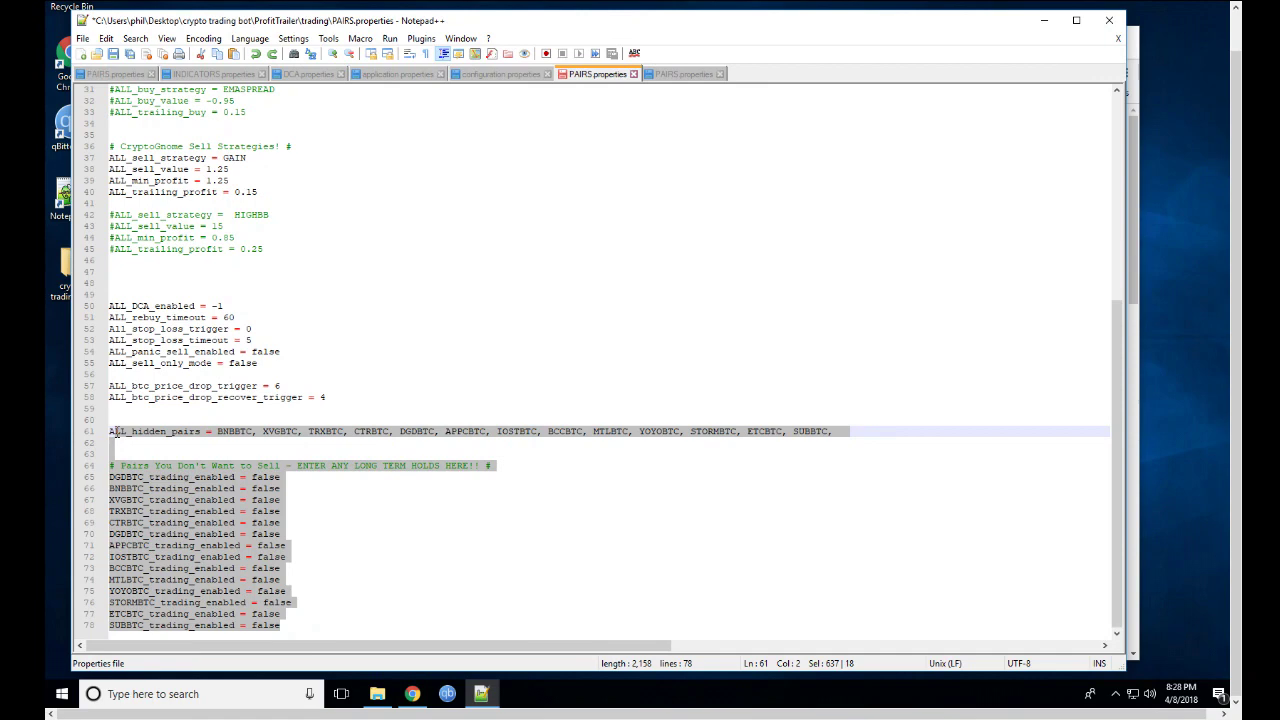
{"action": "left_click", "coordinate": [231, 534]}
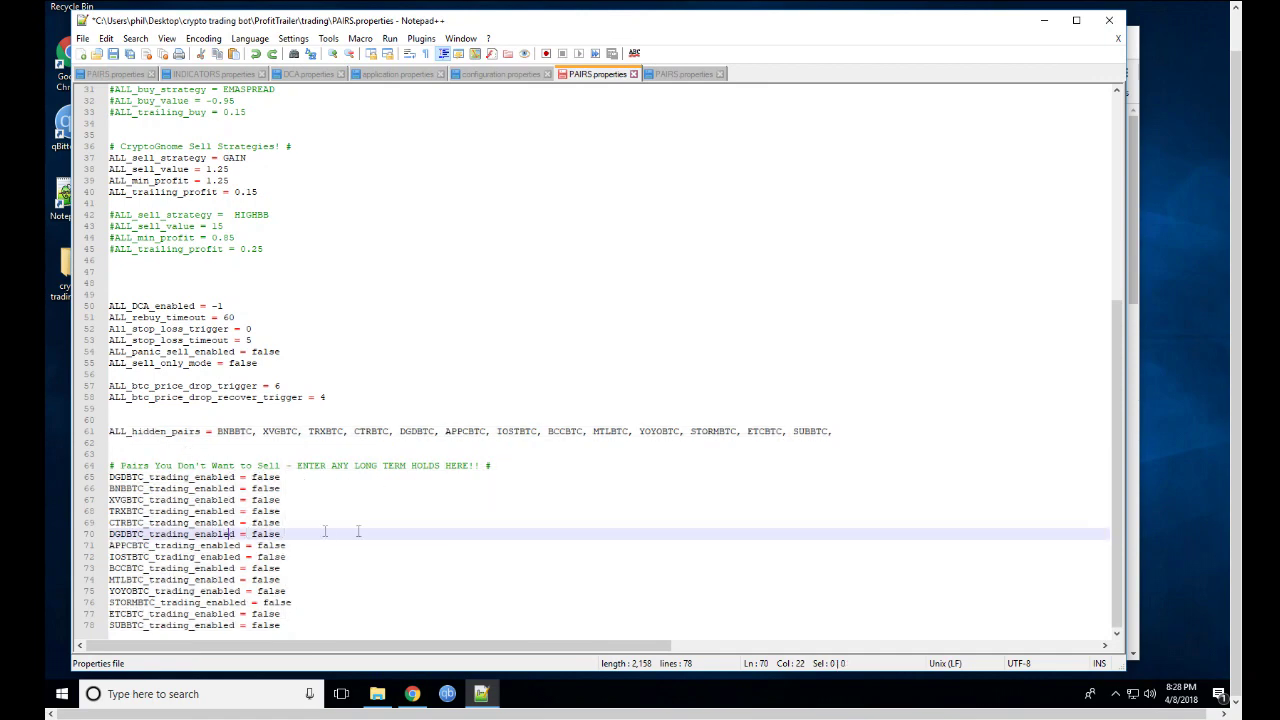
{"action": "scroll", "coordinate": [469, 512], "scroll_direction": "up", "scroll_amount": 7}
{"action": "scroll", "coordinate": [469, 512], "scroll_direction": "up", "scroll_amount": 3}
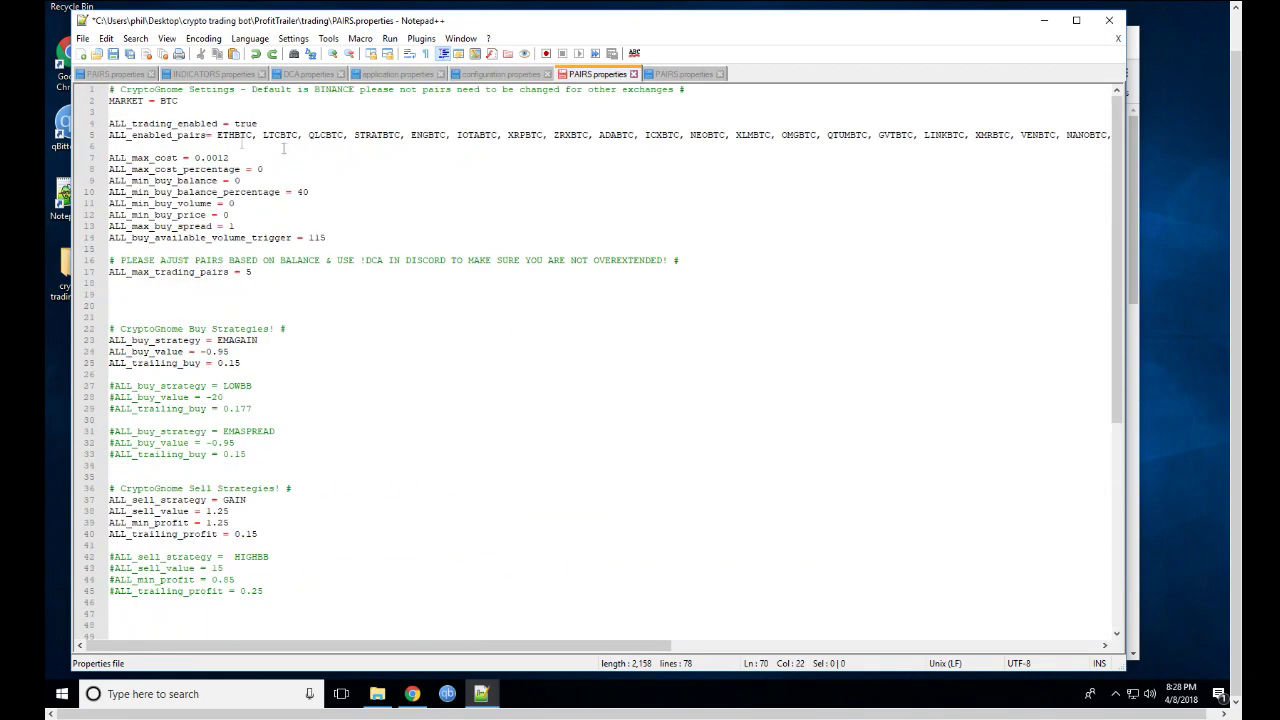
{"action": "scroll", "coordinate": [334, 483], "scroll_direction": "down", "scroll_amount": 10}
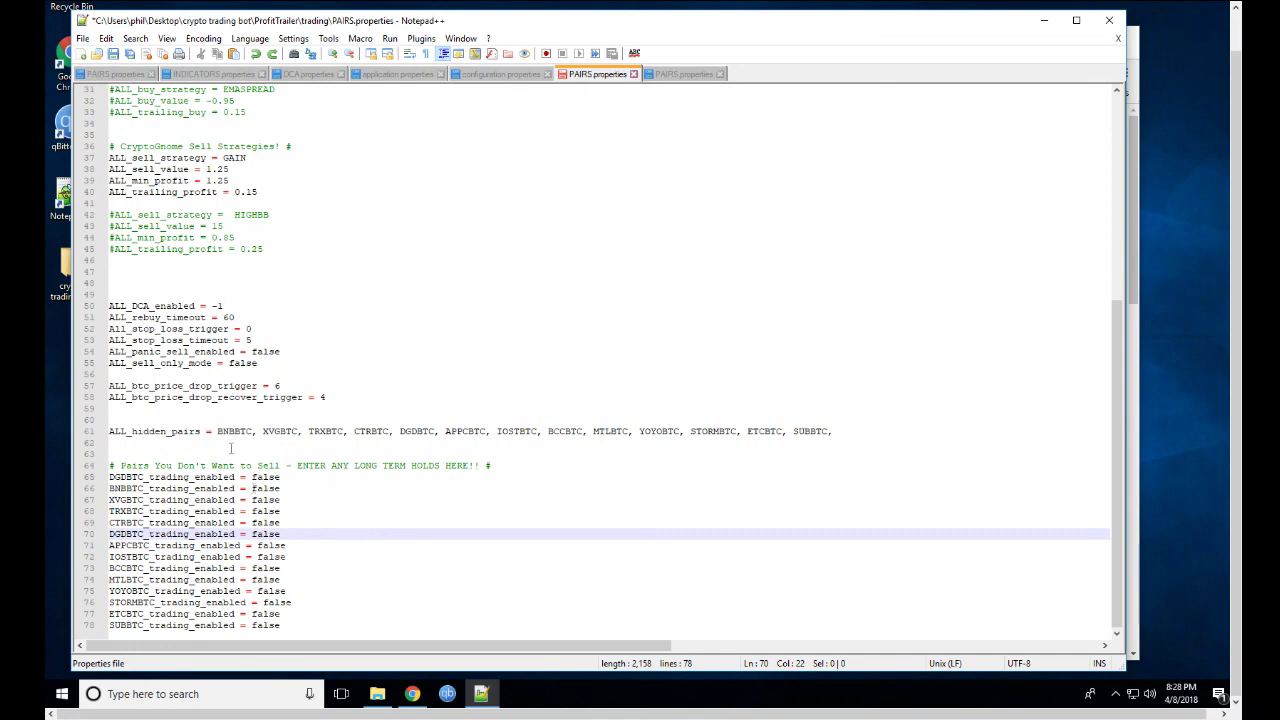
Highlight the EMASPREAD and EMAGAIN entries in the buy strategies section to review the available strategy names
{"action": "scroll", "coordinate": [416, 501], "scroll_direction": "up", "scroll_amount": 10}
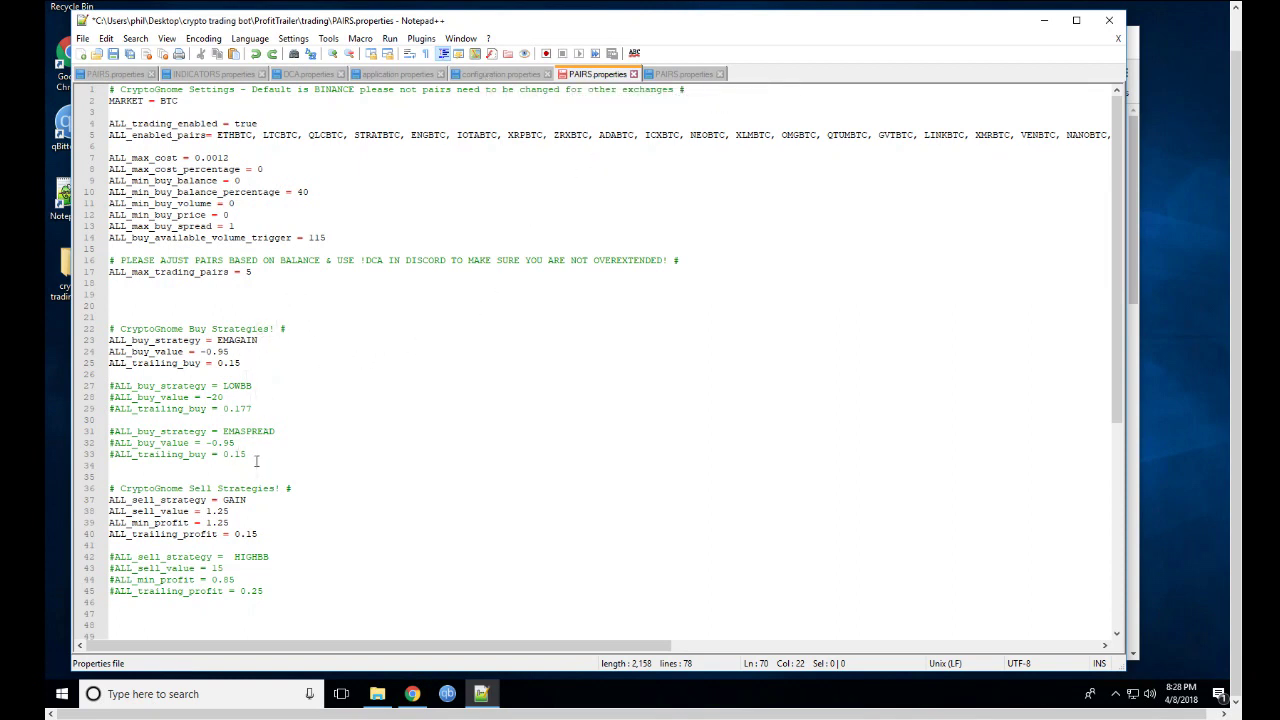
{"action": "left_click_drag", "start_coordinate": [287, 431], "coordinate": [247, 419]}
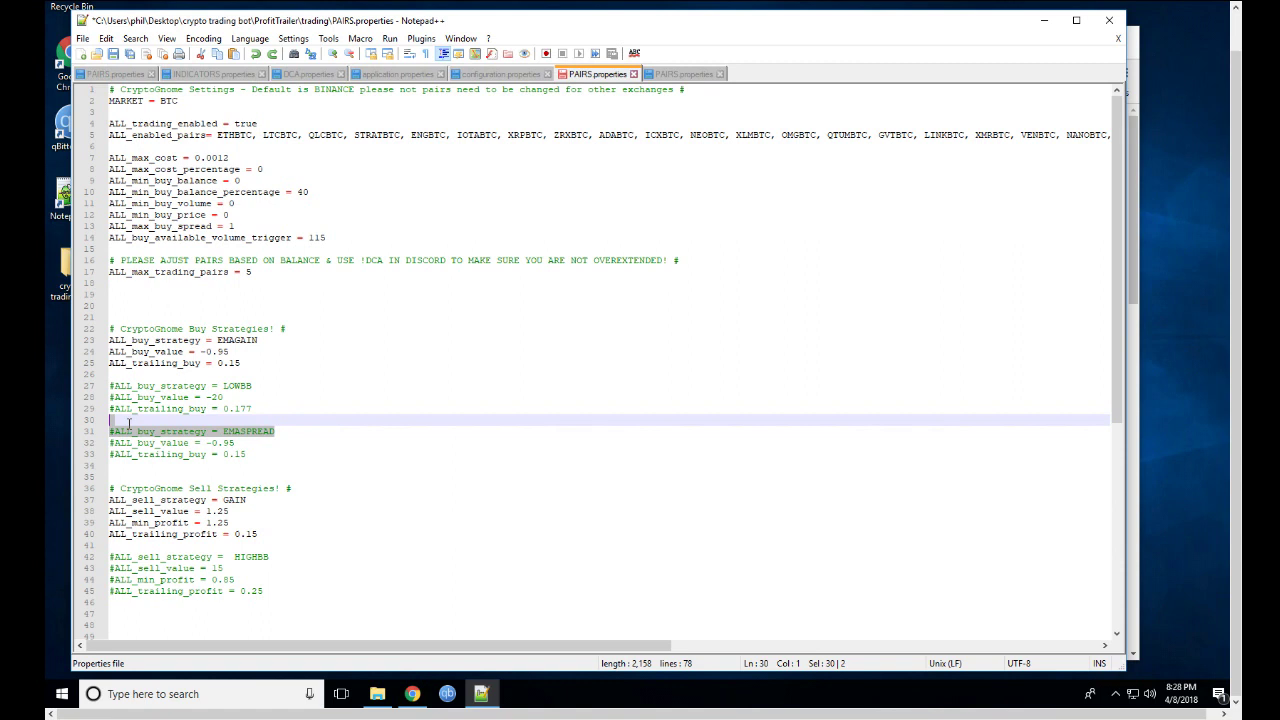
{"action": "left_click_drag", "start_coordinate": [253, 386], "coordinate": [217, 340]}
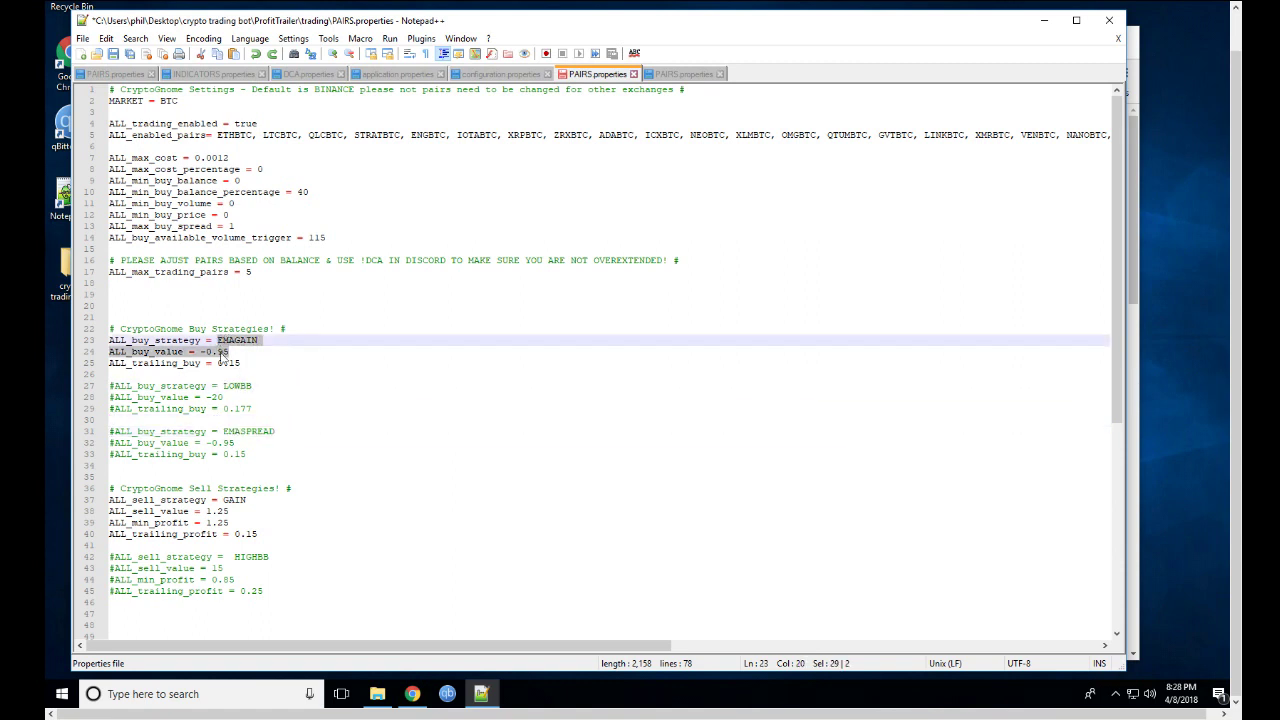
Switch to Chrome, search for "profit trailer wiki" and open the ProfitTrailer Wiki start page
{"action": "left_click", "coordinate": [412, 693]}
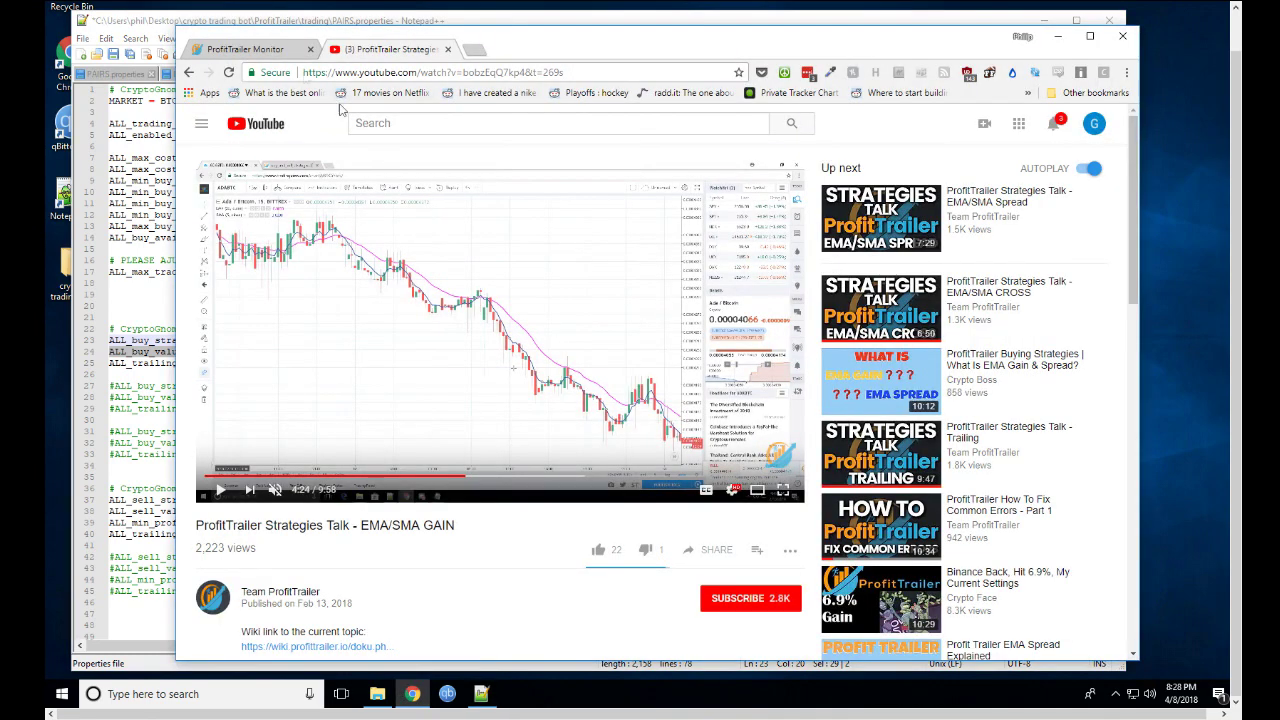
{"action": "left_click", "coordinate": [421, 78]}
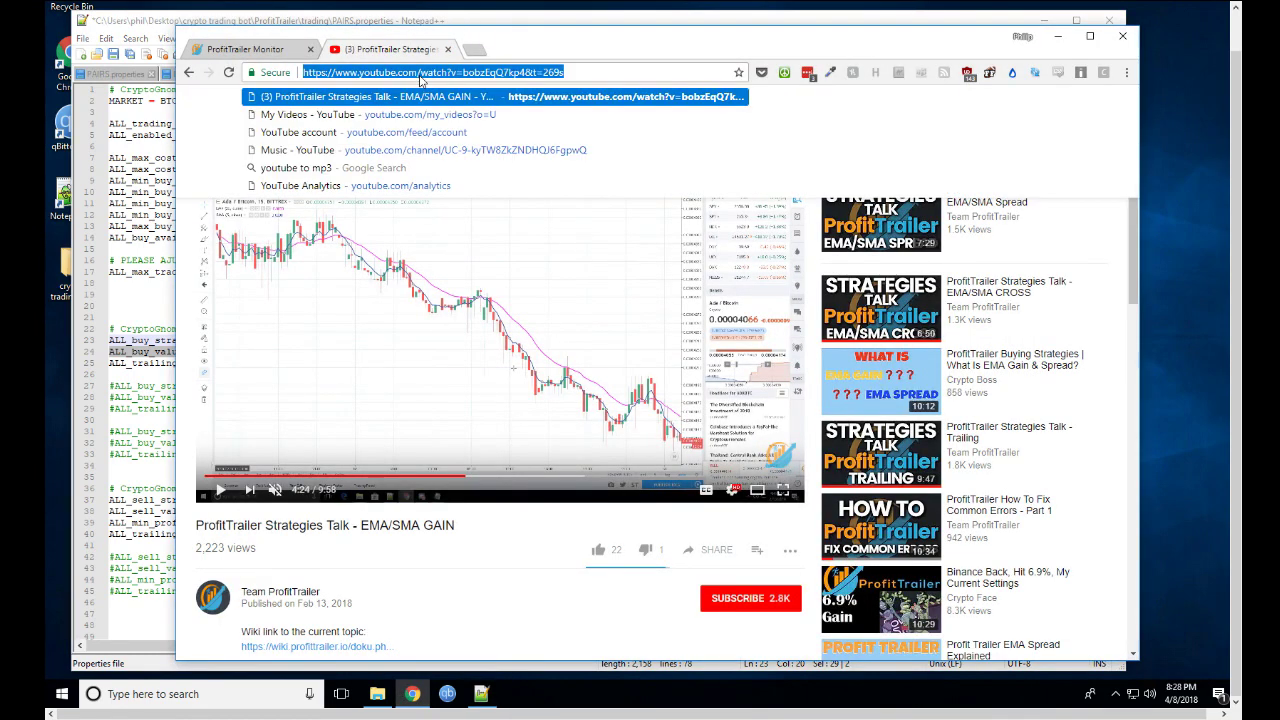
{"action": "type", "text": "profit trailer"}
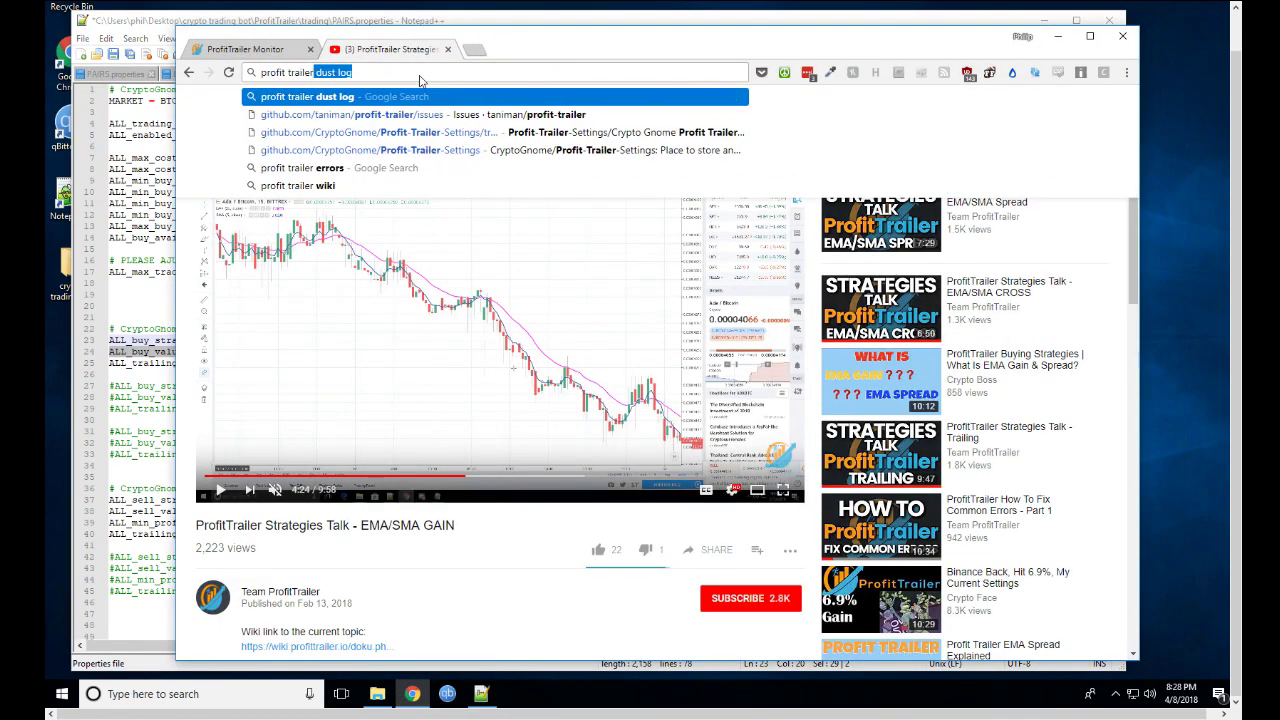
{"action": "type", "text": " wiki"}
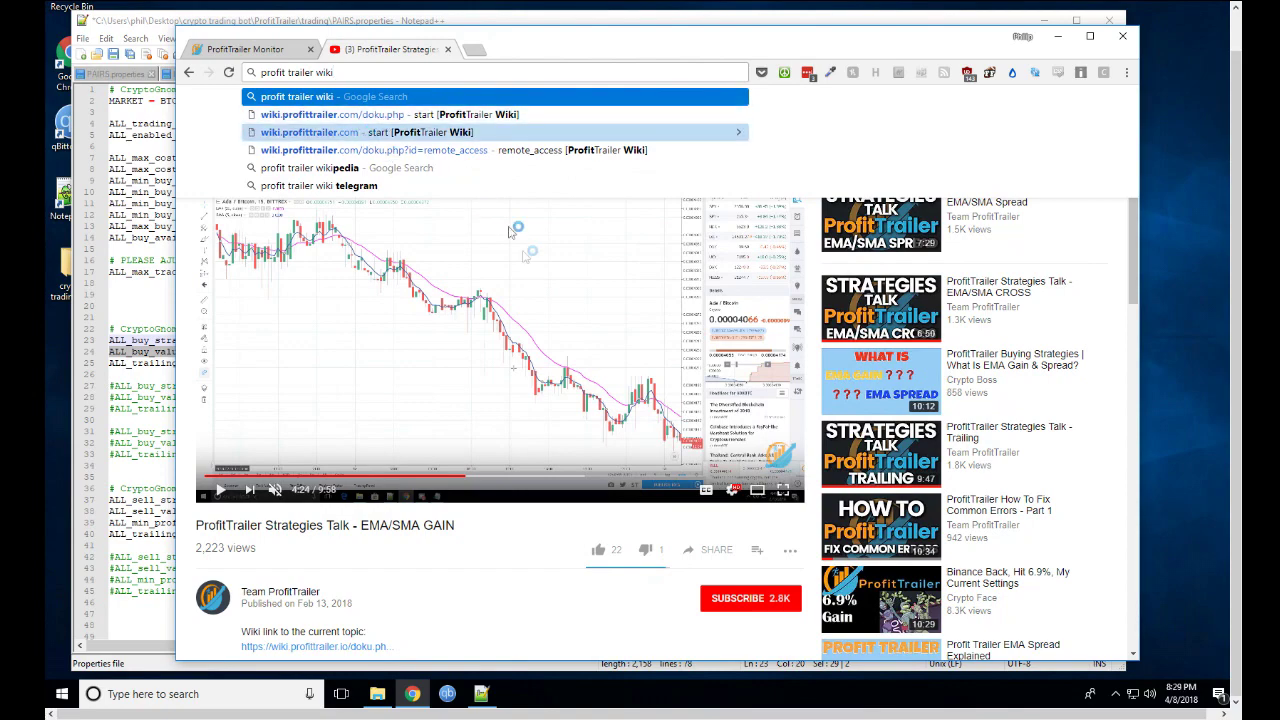
{"action": "left_click", "coordinate": [508, 132]}
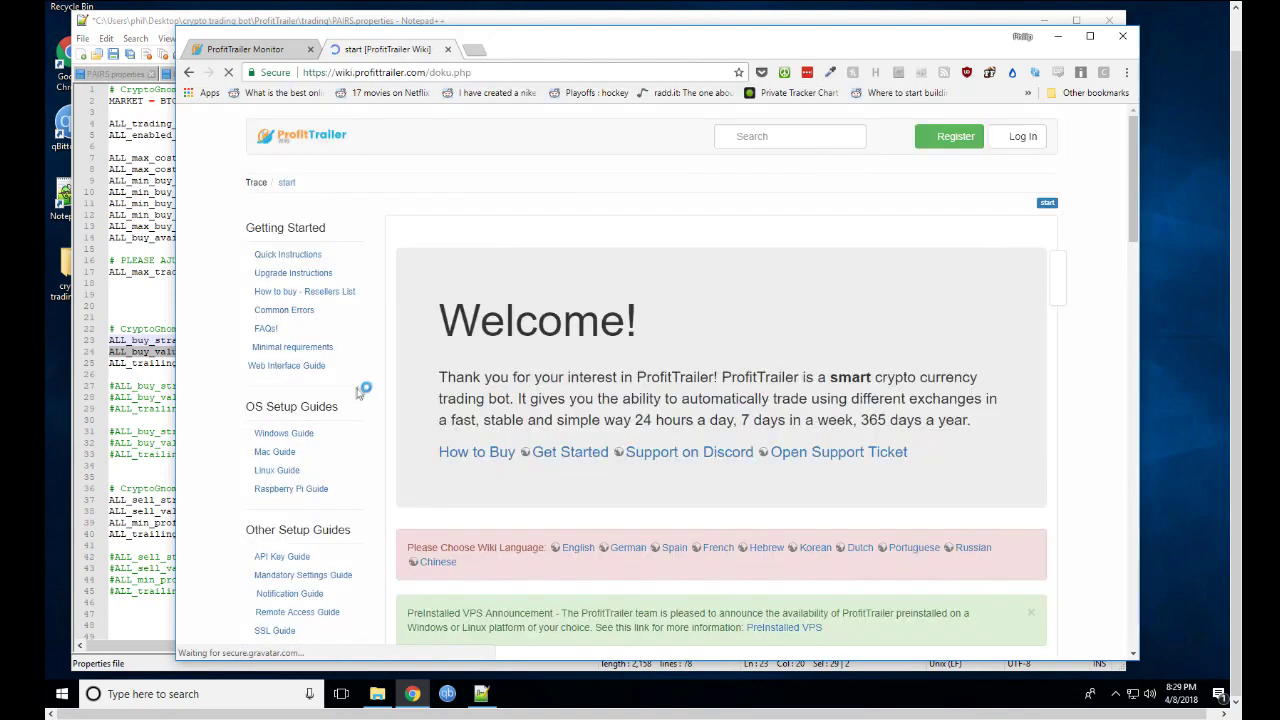
Open the wiki's A Trailing Story page and look through its trailing profit scenarios
{"action": "scroll", "coordinate": [362, 395], "scroll_direction": "down", "scroll_amount": 6}
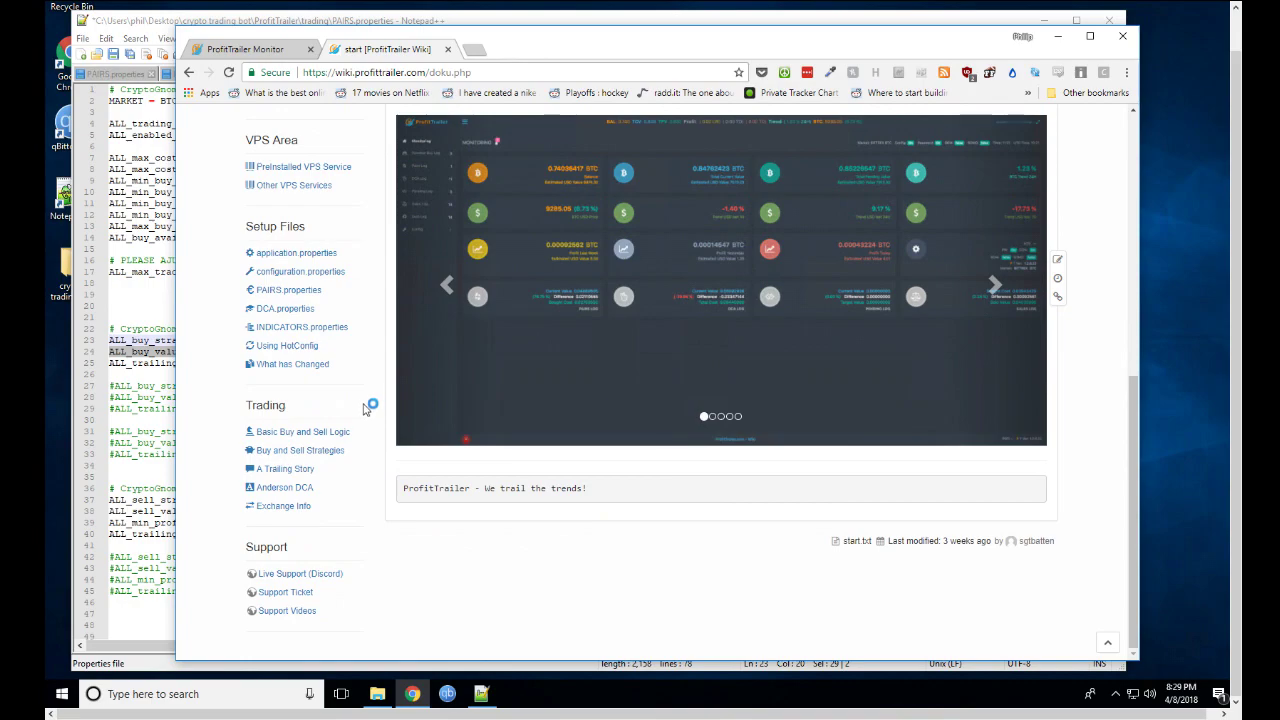
{"action": "left_click", "coordinate": [288, 469]}
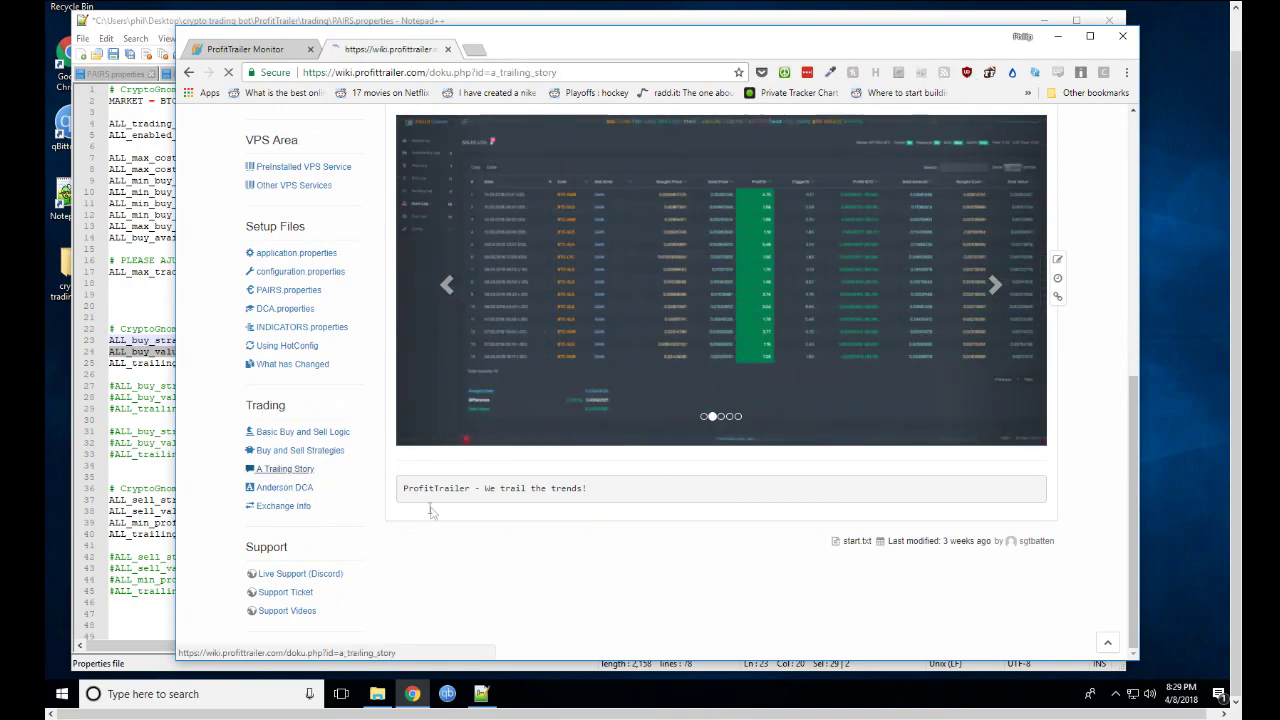
{"action": "scroll", "coordinate": [556, 434], "scroll_direction": "down", "scroll_amount": 10}
{"action": "scroll", "coordinate": [556, 434], "scroll_direction": "up", "scroll_amount": 10}
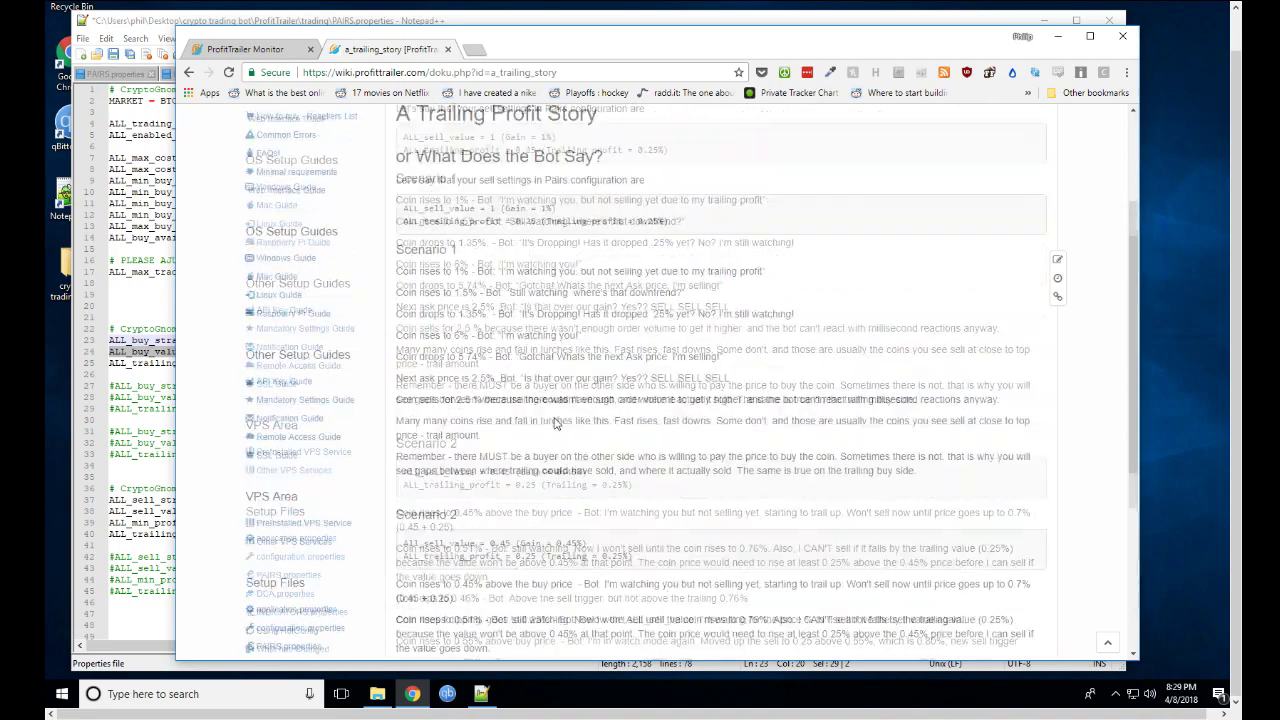
{"action": "scroll", "coordinate": [552, 432], "scroll_direction": "down", "scroll_amount": 5}
{"action": "scroll", "coordinate": [437, 436], "scroll_direction": "down", "scroll_amount": 2}
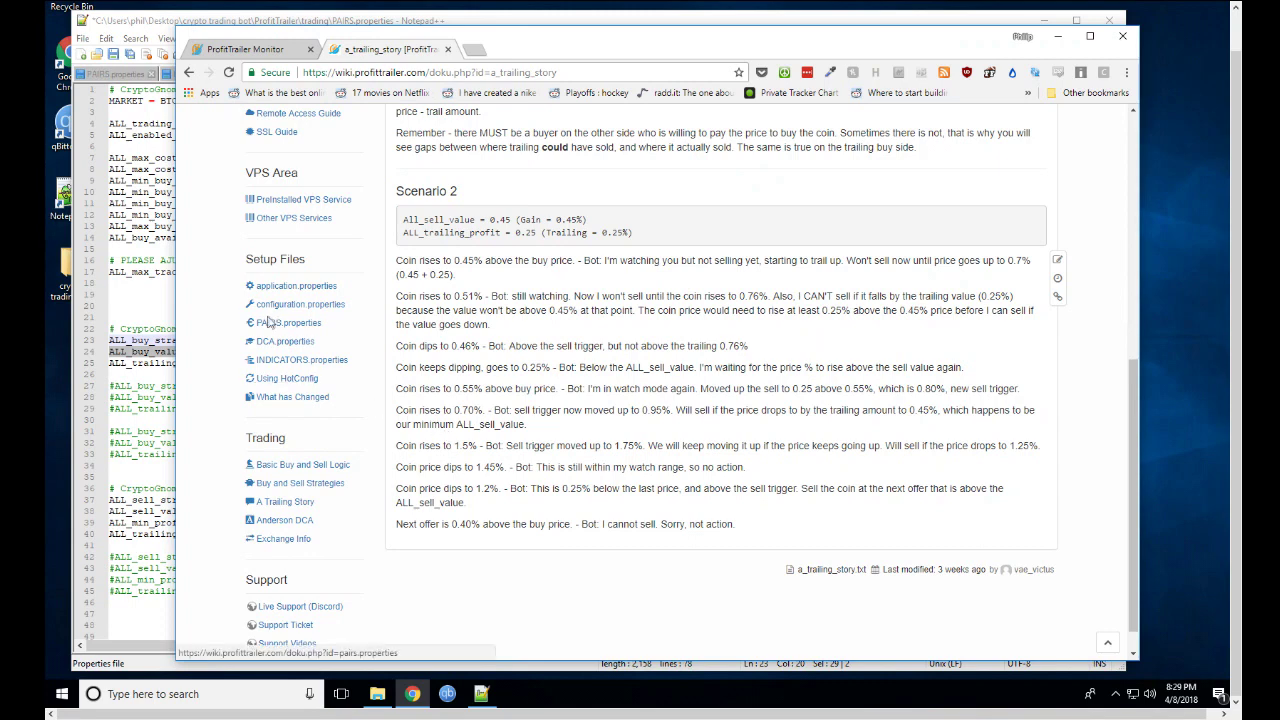
Open the wiki's Buy and Sell Strategies page and highlight the HIGHBB and LOSS buy strategy names
{"action": "left_click", "coordinate": [283, 484]}
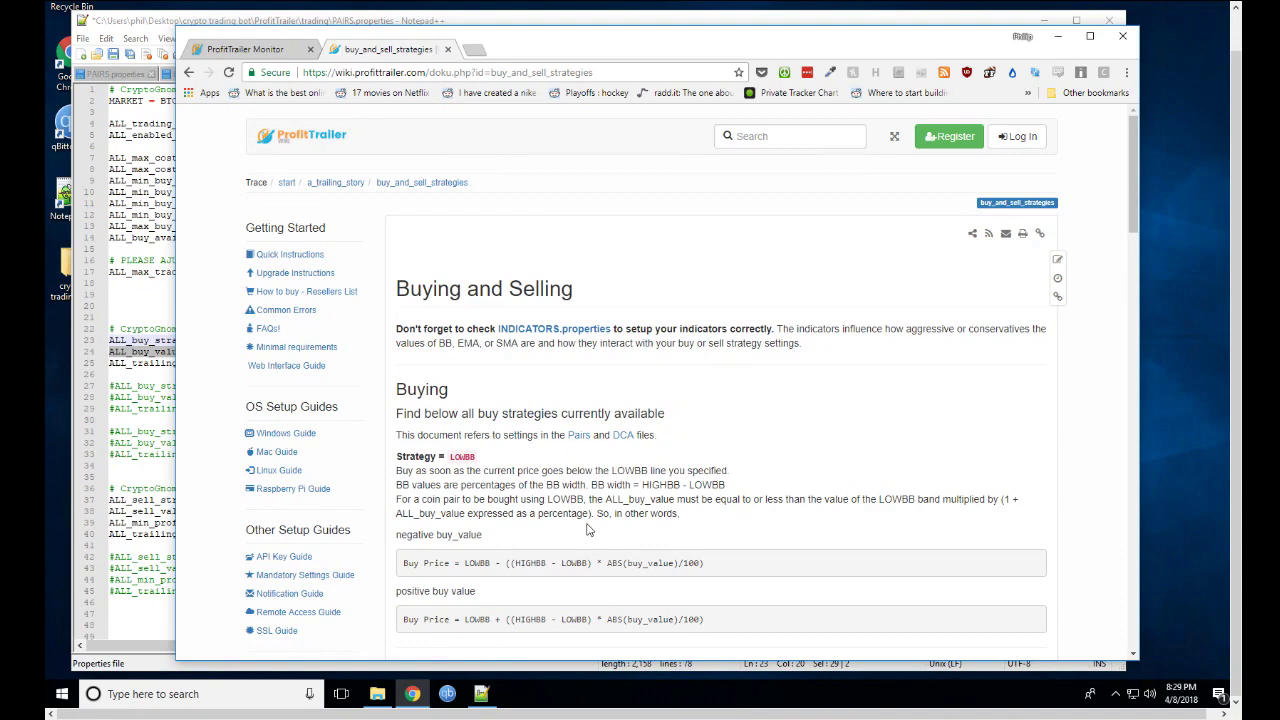
{"action": "scroll", "coordinate": [586, 524], "scroll_direction": "down", "scroll_amount": 3}
{"action": "scroll", "coordinate": [586, 524], "scroll_direction": "down", "scroll_amount": 4}
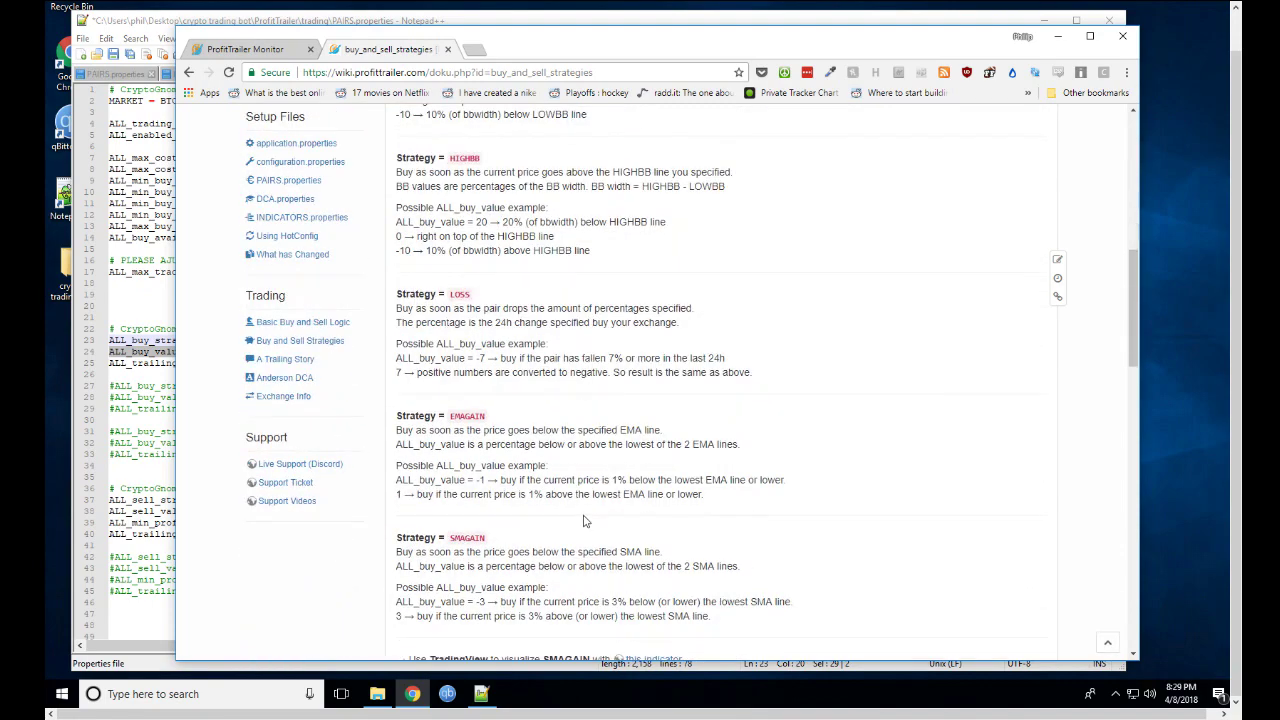
{"action": "scroll", "coordinate": [585, 522], "scroll_direction": "up", "scroll_amount": 1}
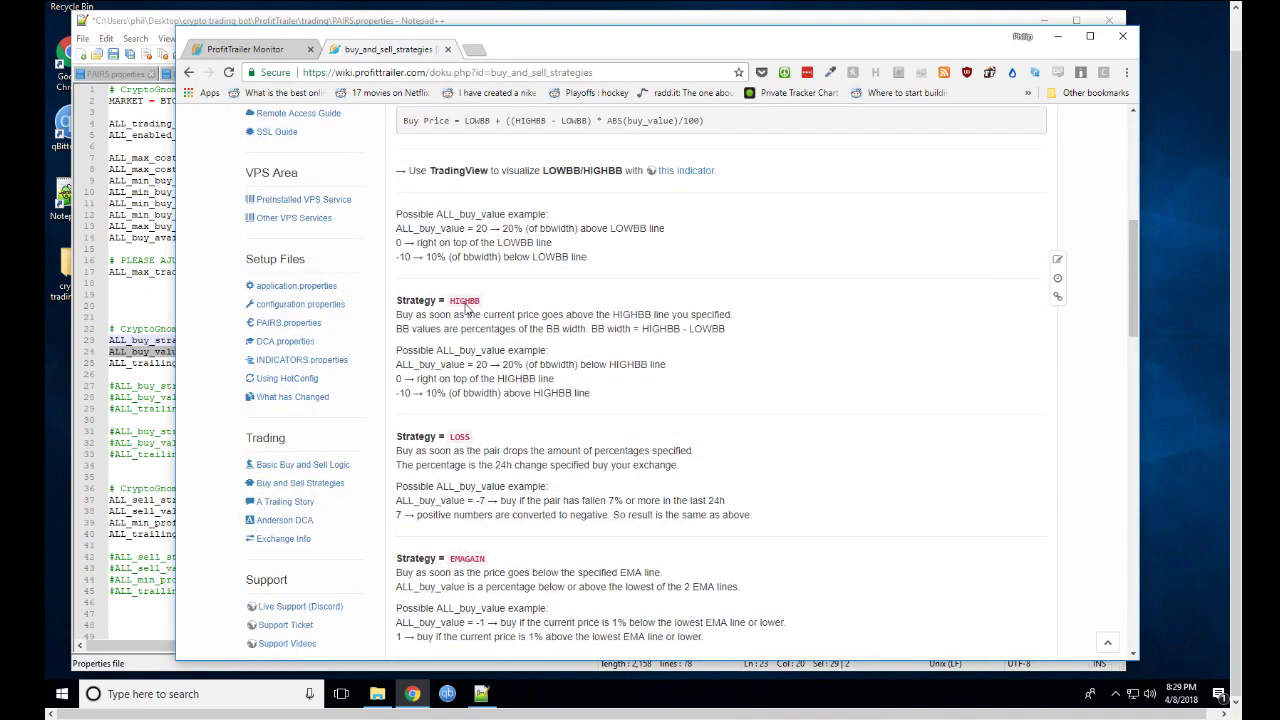
{"action": "left_click_drag", "start_coordinate": [466, 310], "coordinate": [450, 306]}
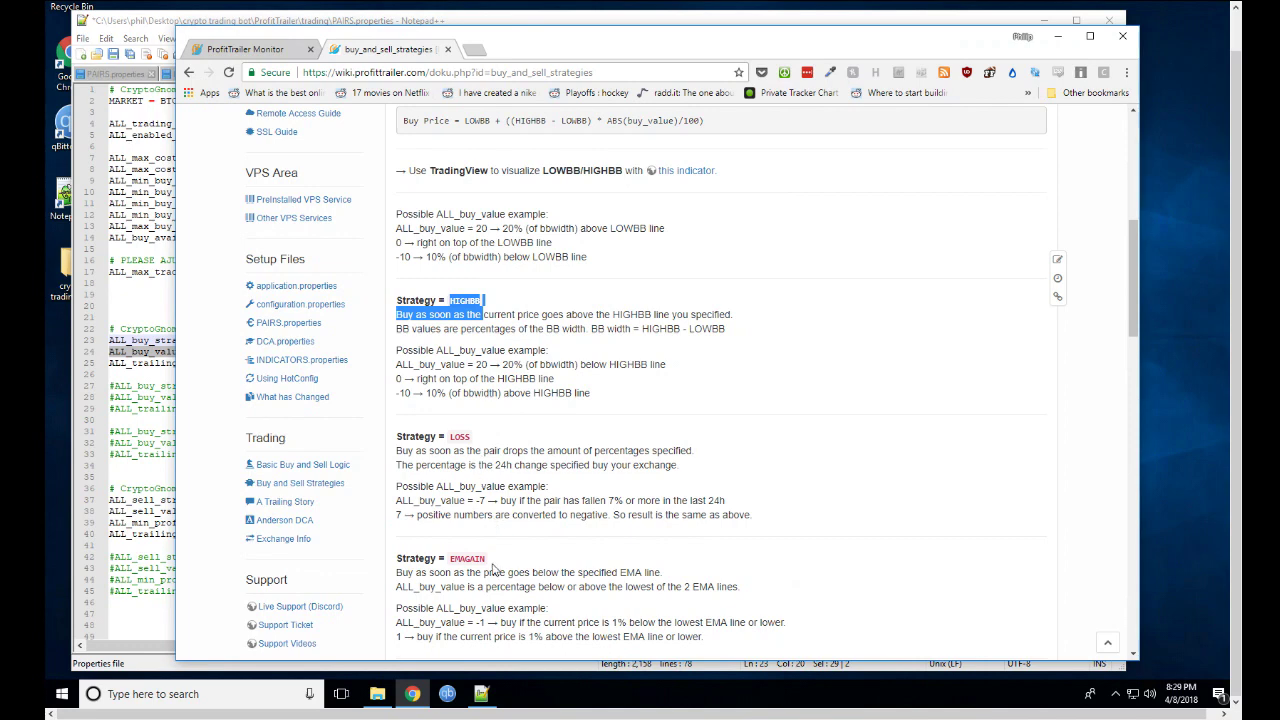
{"action": "left_click_drag", "start_coordinate": [472, 436], "coordinate": [451, 436]}
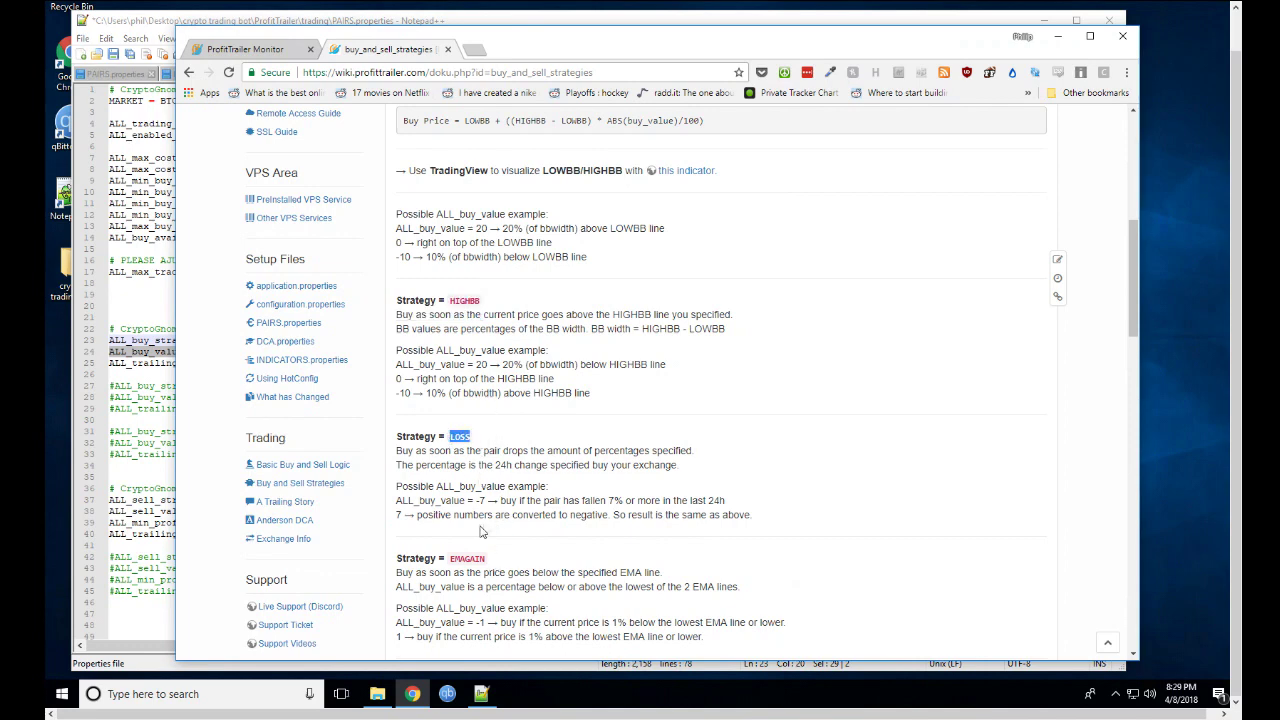
Highlight the EMAGAIN and SMAGAIN buy strategy names while reading their descriptions
{"action": "scroll", "coordinate": [571, 482], "scroll_direction": "down", "scroll_amount": 1}
{"action": "scroll", "coordinate": [563, 483], "scroll_direction": "down", "scroll_amount": 1}
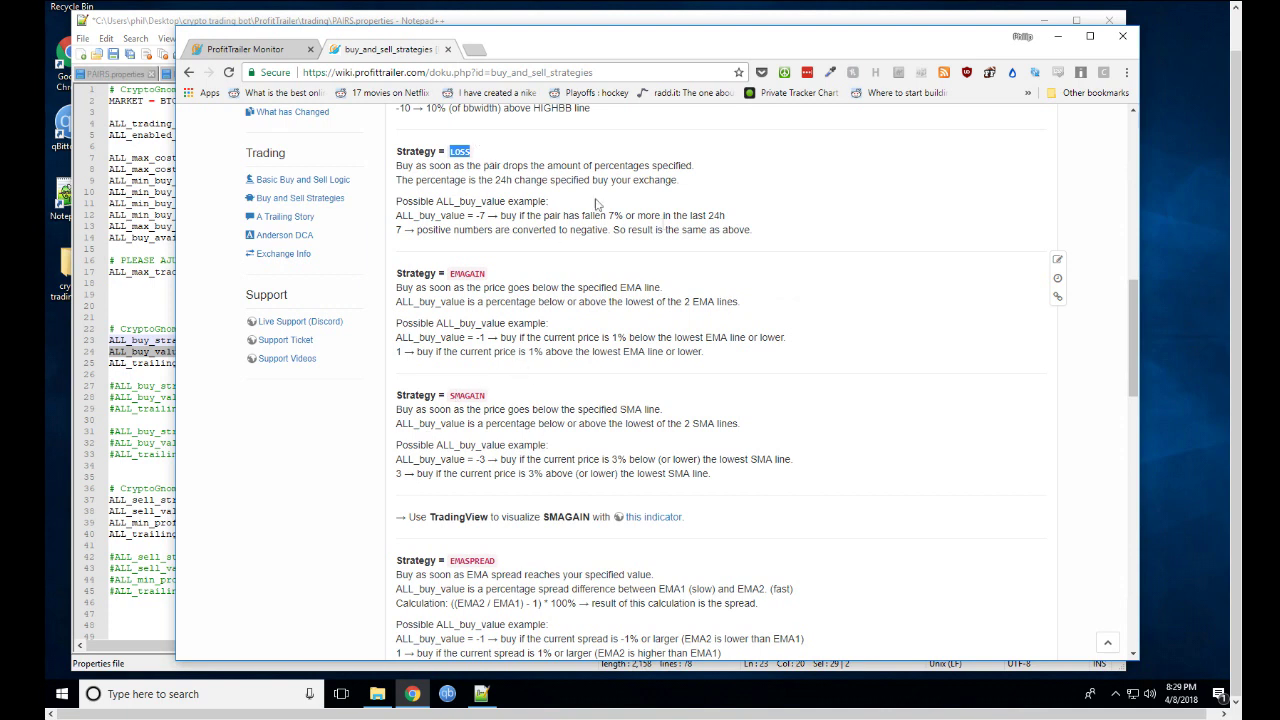
{"action": "left_click_drag", "start_coordinate": [487, 279], "coordinate": [451, 272]}
{"action": "left_click_drag", "start_coordinate": [494, 390], "coordinate": [446, 386]}
{"action": "scroll", "coordinate": [517, 356], "scroll_direction": "down", "scroll_amount": 2}
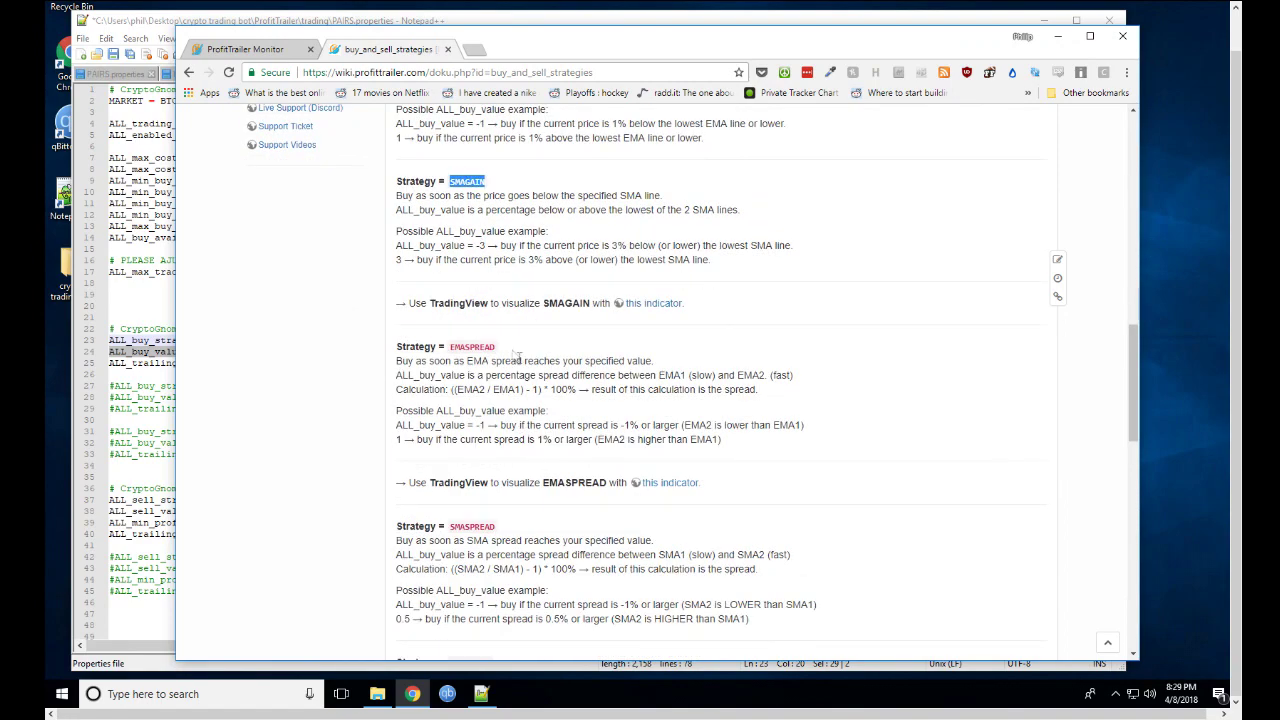
Read through the SMASPREAD and SMACROSS buy strategies and highlight the EMACROSS strategy name
{"action": "scroll", "coordinate": [512, 457], "scroll_direction": "down", "scroll_amount": 2}
{"action": "scroll", "coordinate": [519, 435], "scroll_direction": "down", "scroll_amount": 2}
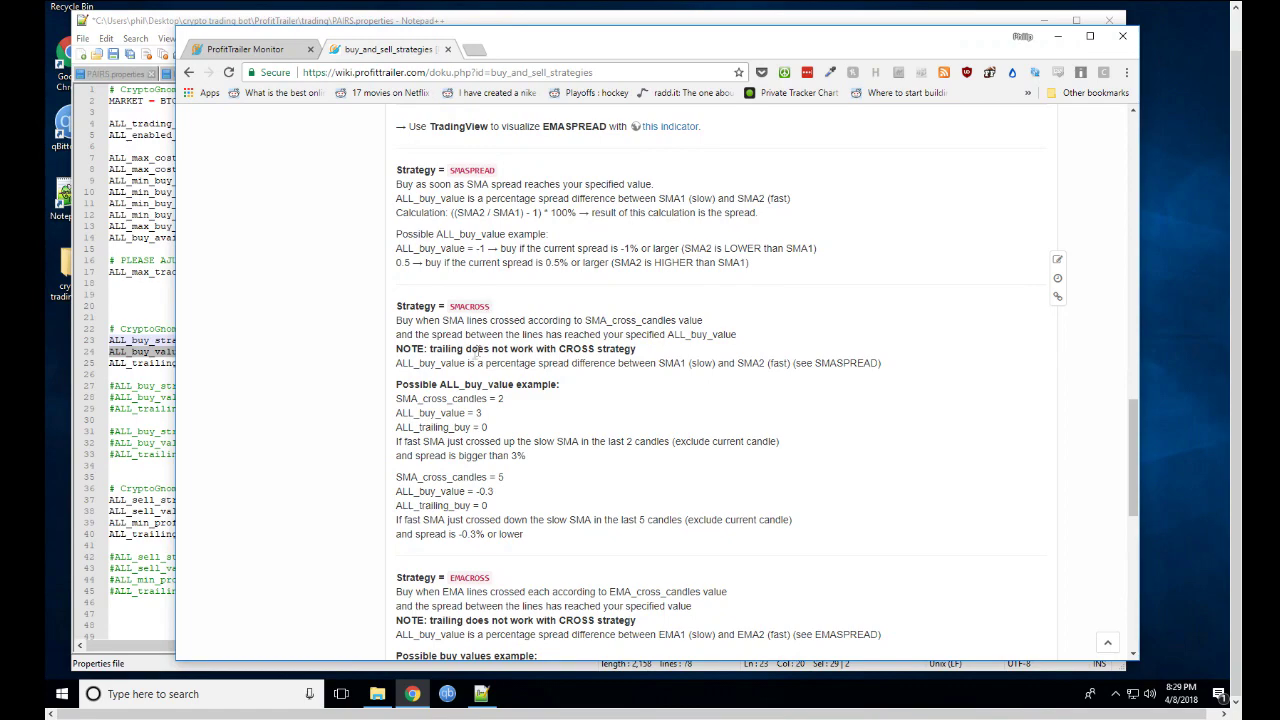
{"action": "scroll", "coordinate": [480, 360], "scroll_direction": "down", "scroll_amount": 3}
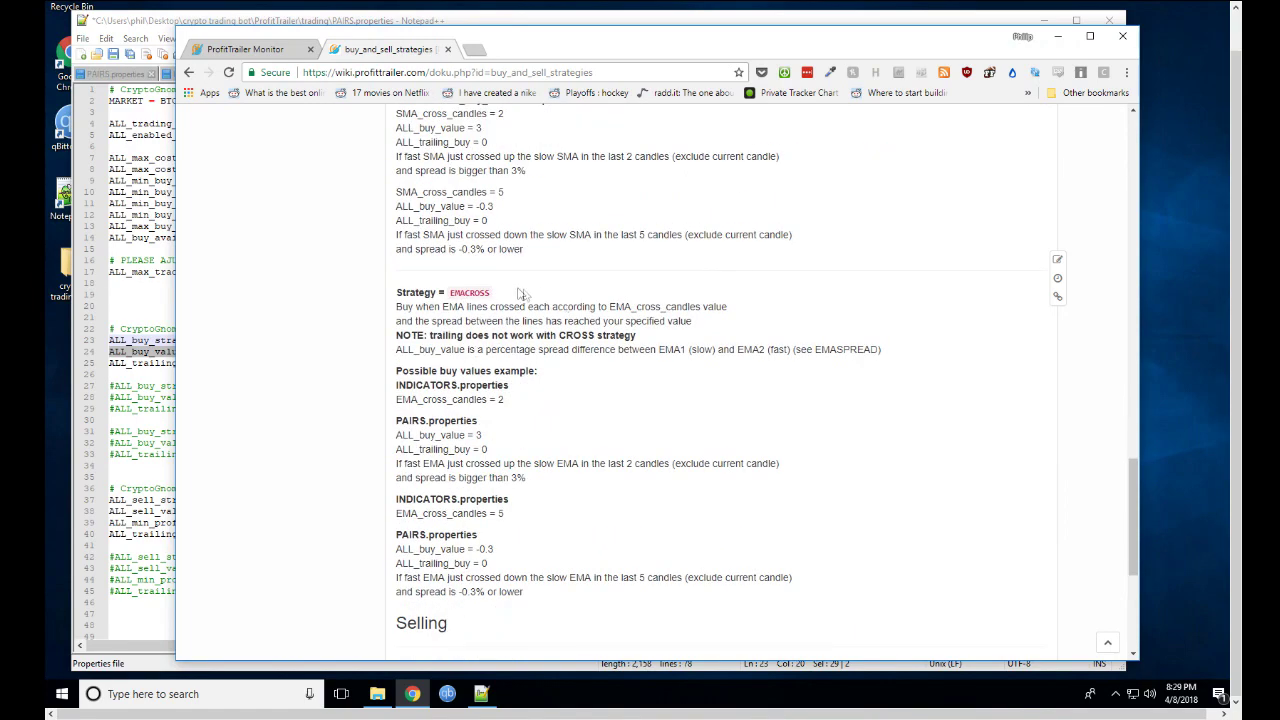
{"action": "double_click", "coordinate": [452, 290]}
Review the Selling section, highlight the HIGHBB and GAIN sell strategy names, and return to the page's beginning
{"action": "scroll", "coordinate": [537, 470], "scroll_direction": "down", "scroll_amount": 3}
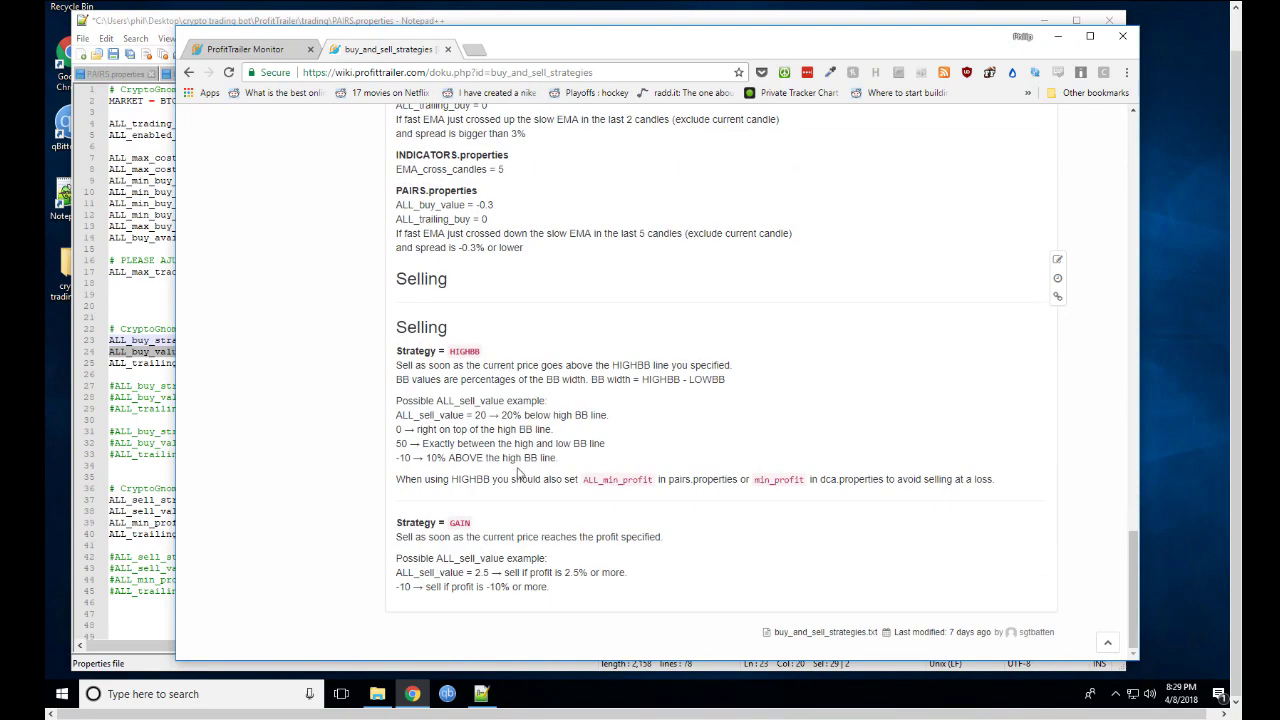
{"action": "scroll", "coordinate": [455, 480], "scroll_direction": "up", "scroll_amount": 6}
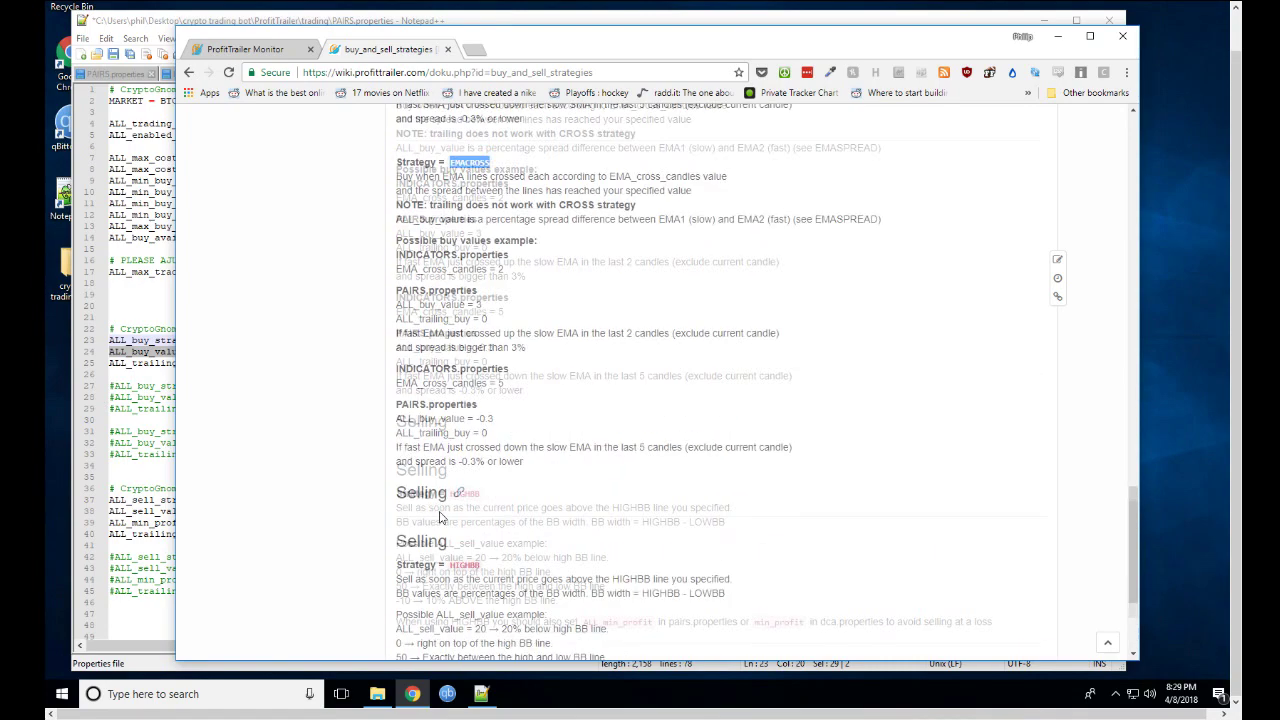
{"action": "scroll", "coordinate": [447, 503], "scroll_direction": "down", "scroll_amount": 6}
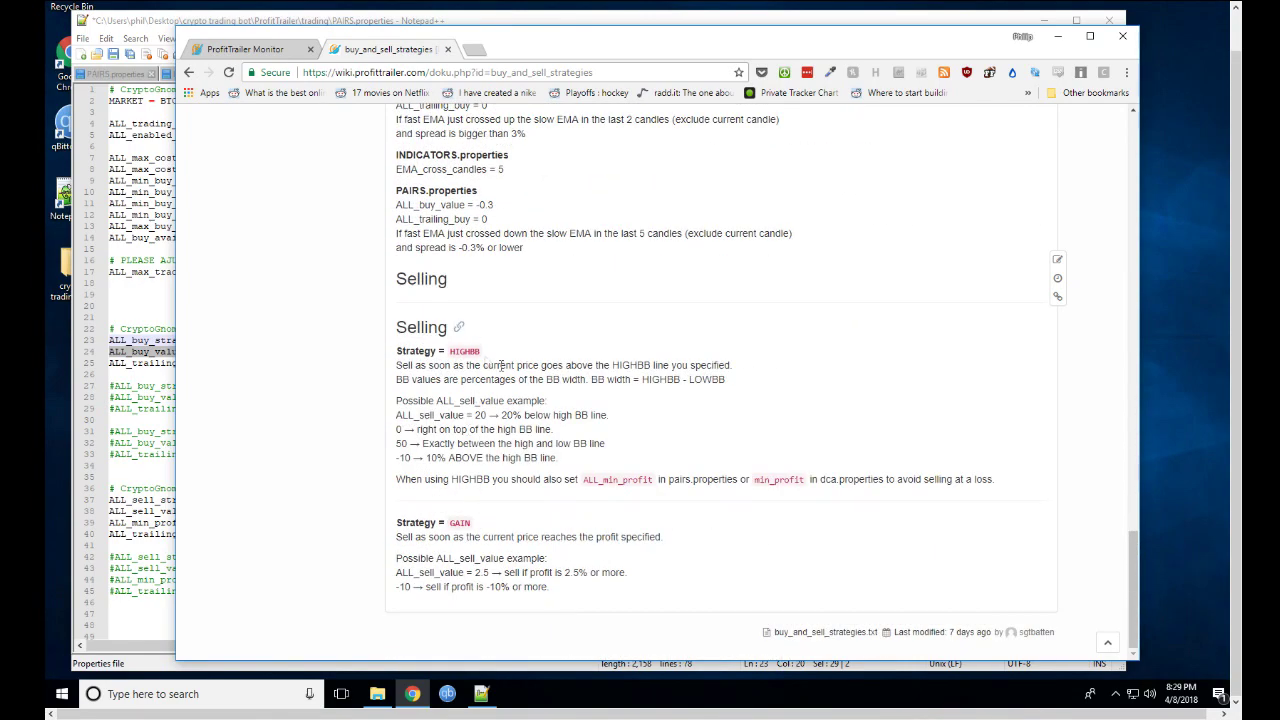
{"action": "double_click", "coordinate": [478, 354]}
{"action": "double_click", "coordinate": [452, 521]}
{"action": "scroll", "coordinate": [570, 470], "scroll_direction": "up", "scroll_amount": 5}
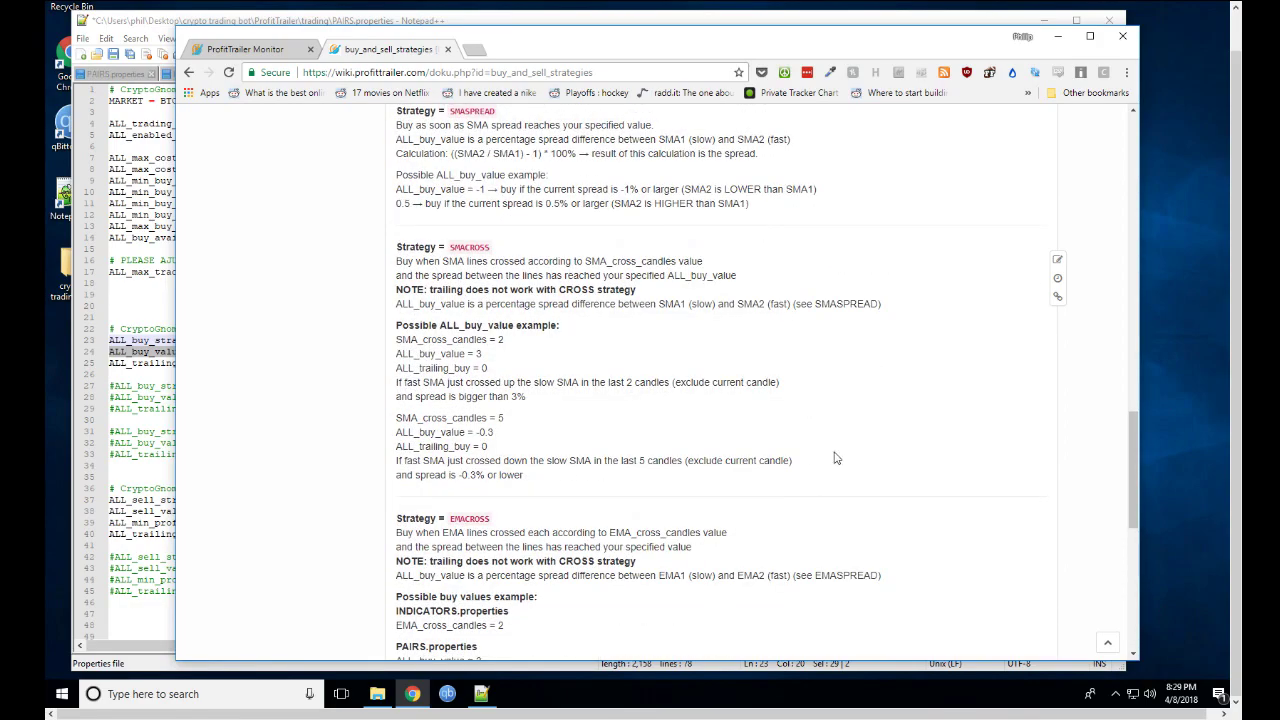
{"action": "scroll", "coordinate": [620, 456], "scroll_direction": "up", "scroll_amount": 3}
{"action": "scroll", "coordinate": [594, 465], "scroll_direction": "up", "scroll_amount": 15}
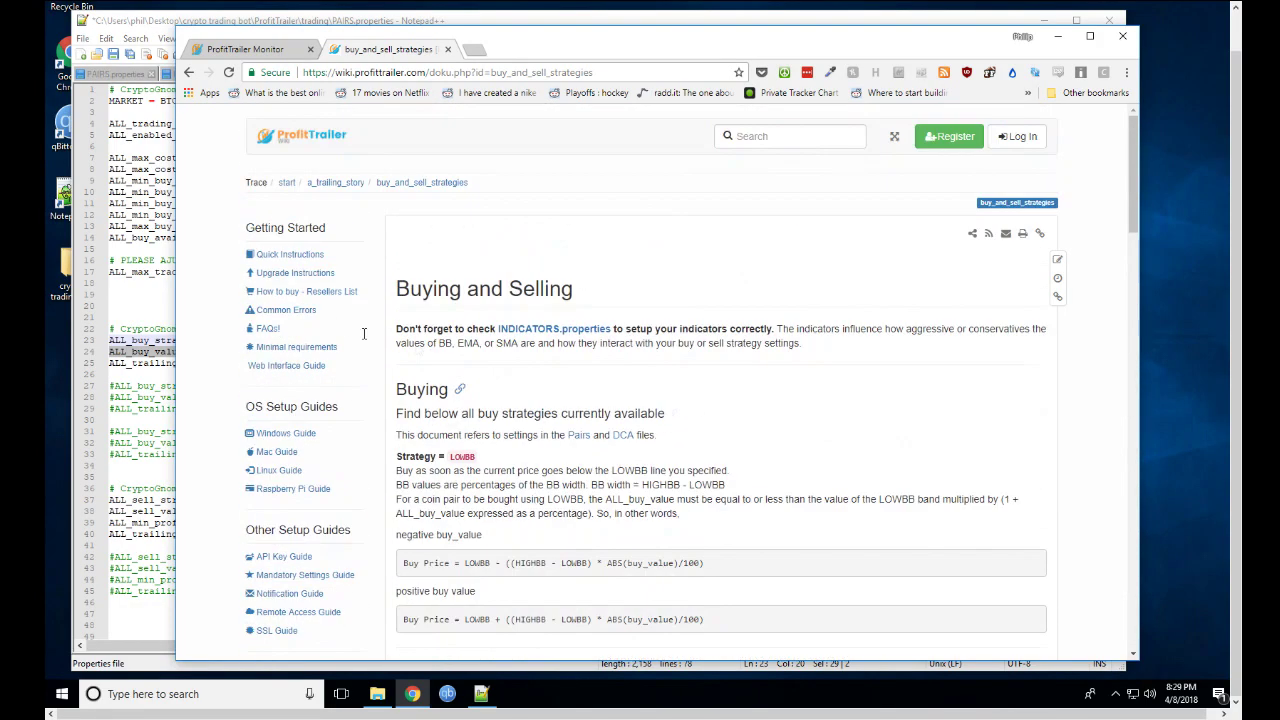
Close the wiki page, switch back to Notepad++ and open the DCA.properties file
{"action": "left_click", "coordinate": [449, 49]}
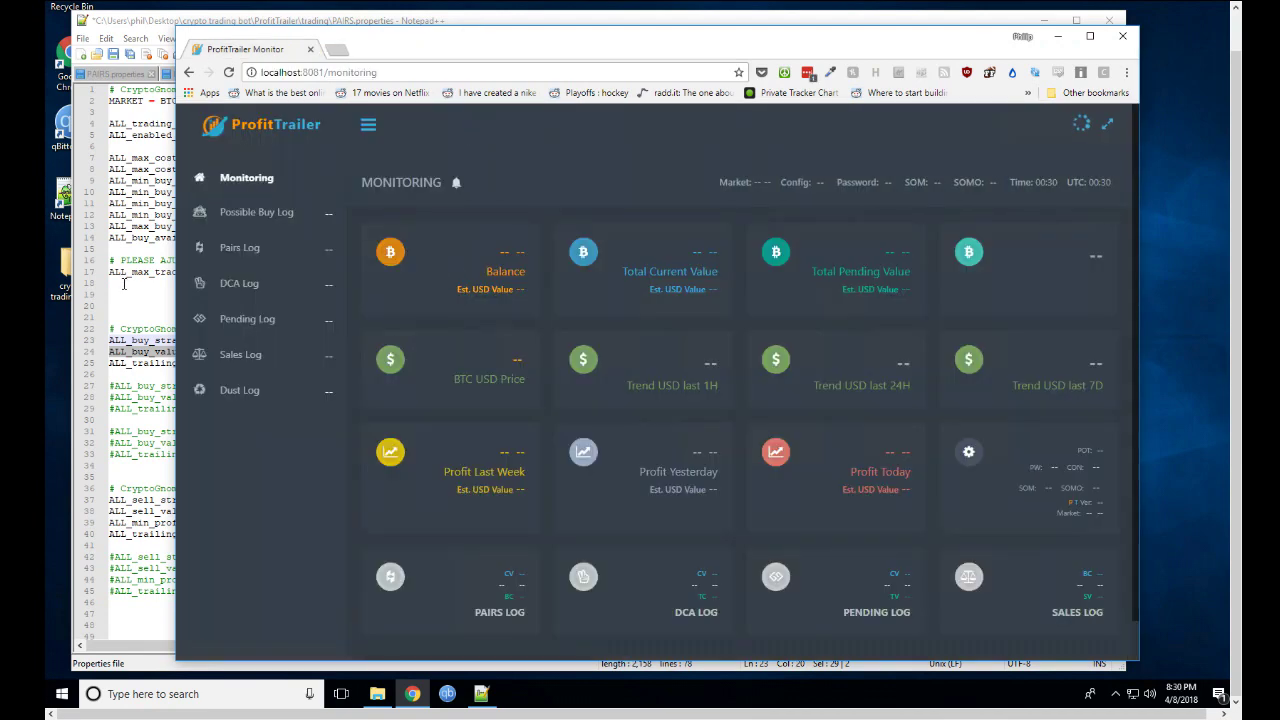
{"action": "left_click", "coordinate": [128, 283]}
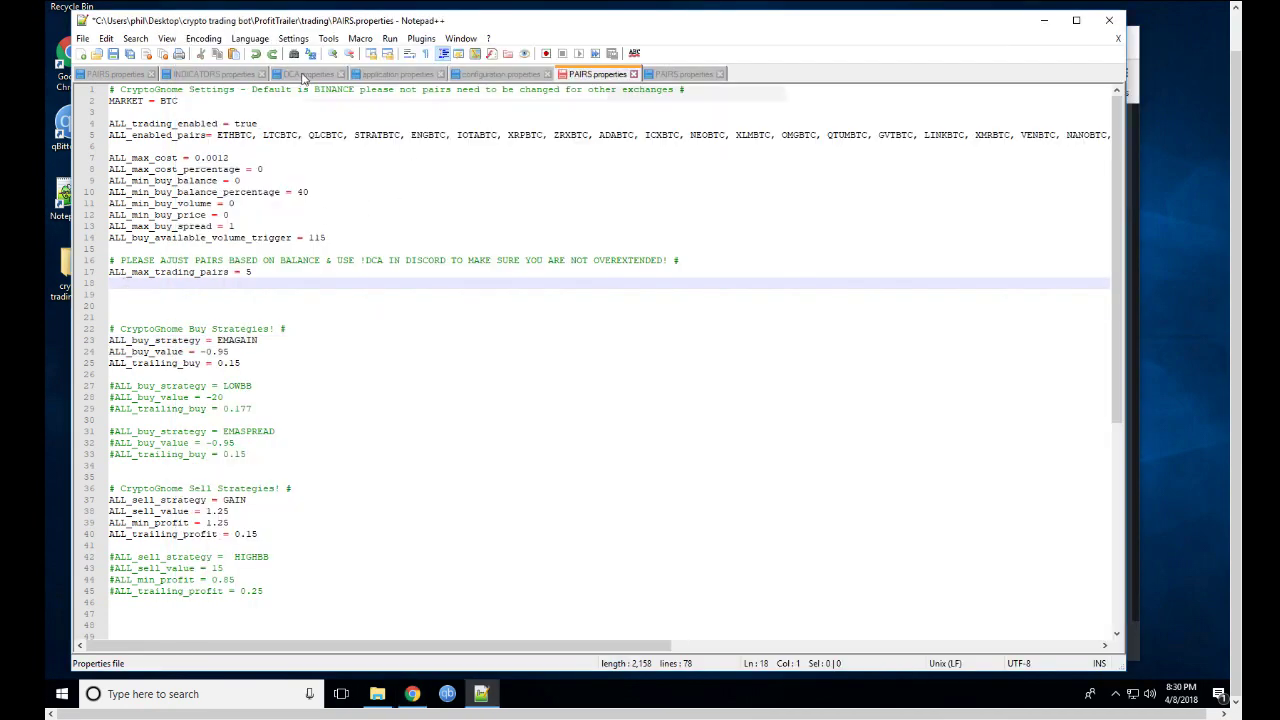
{"action": "left_click", "coordinate": [303, 74]}
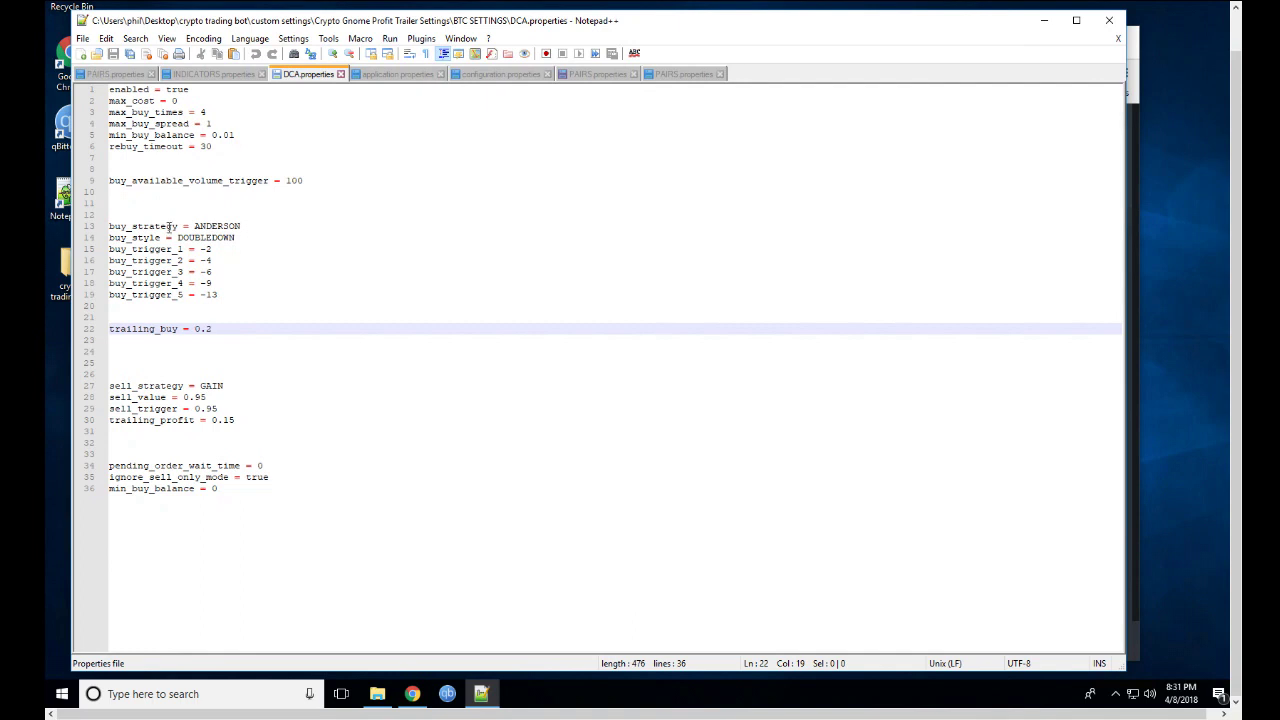
Highlight the buy_trigger_1 and buy_trigger_2 lines in DCA.properties
{"action": "left_click_drag", "start_coordinate": [214, 250], "coordinate": [105, 247]}
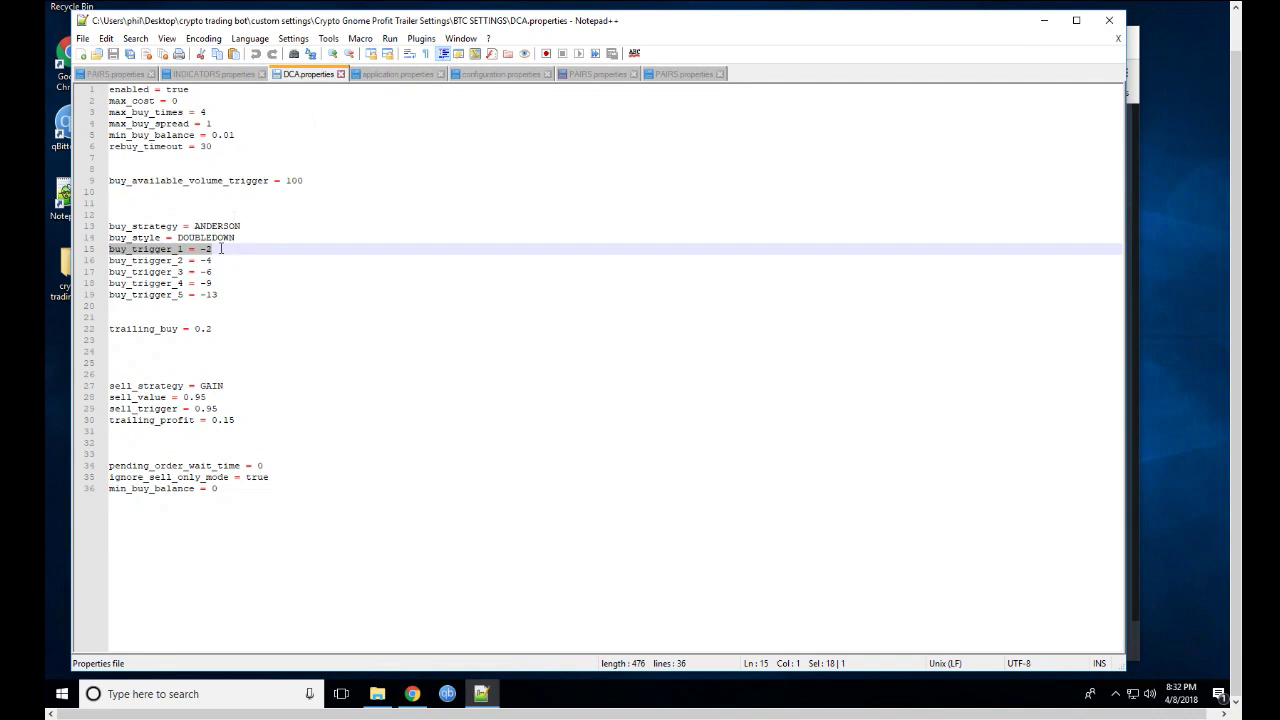
{"action": "left_click_drag", "start_coordinate": [213, 260], "coordinate": [100, 257]}
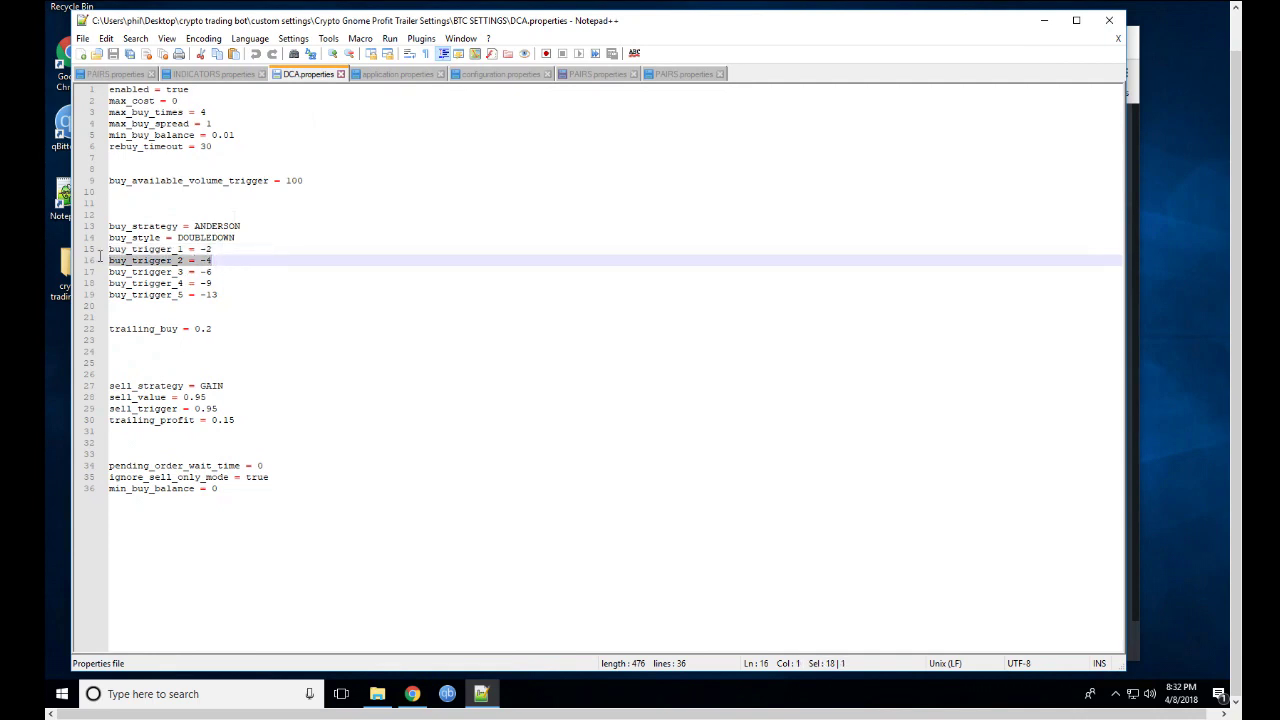
{"action": "left_click_drag", "start_coordinate": [213, 261], "coordinate": [102, 259]}
List the doubling buy amounts .0012, .0024, .0048 and .0096 on separate lines at the end of DCA.properties
{"action": "left_click", "coordinate": [258, 489]}
{"action": "key", "text": "Return"}
{"action": "key", "text": "Return"}
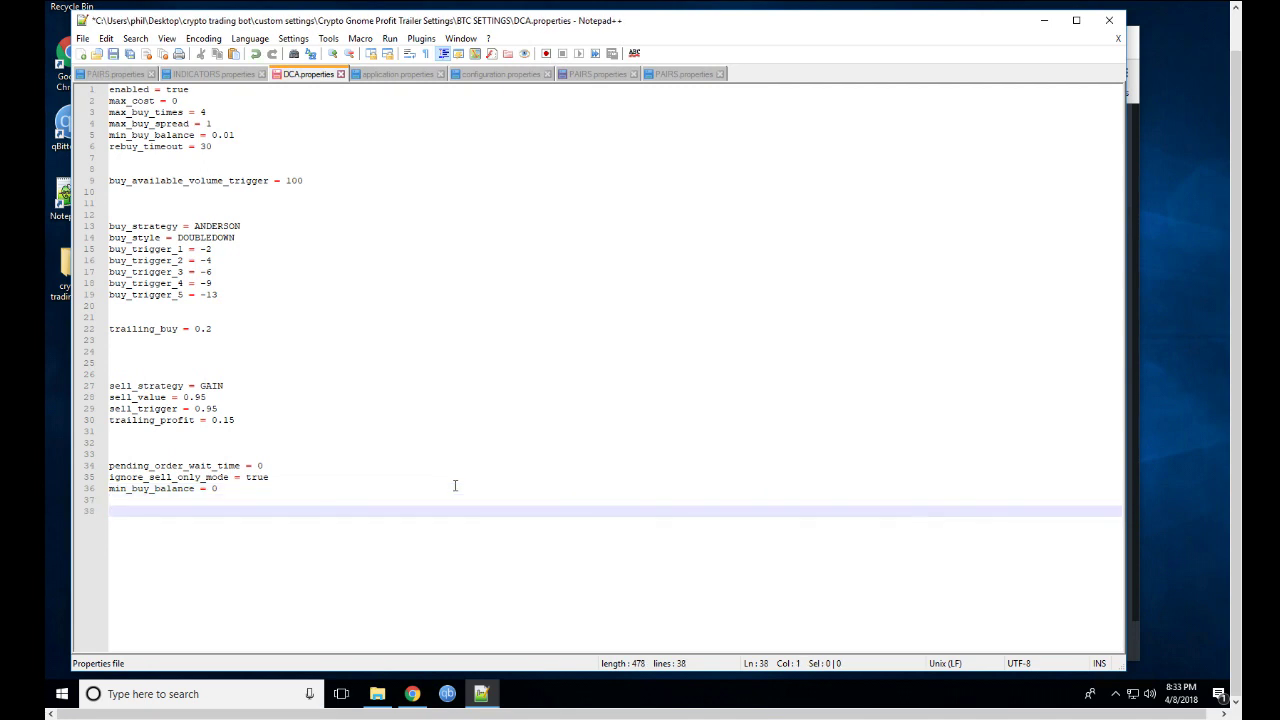
{"action": "type", "text": ".0012"}
{"action": "left_click_drag", "start_coordinate": [212, 249], "coordinate": [109, 249]}
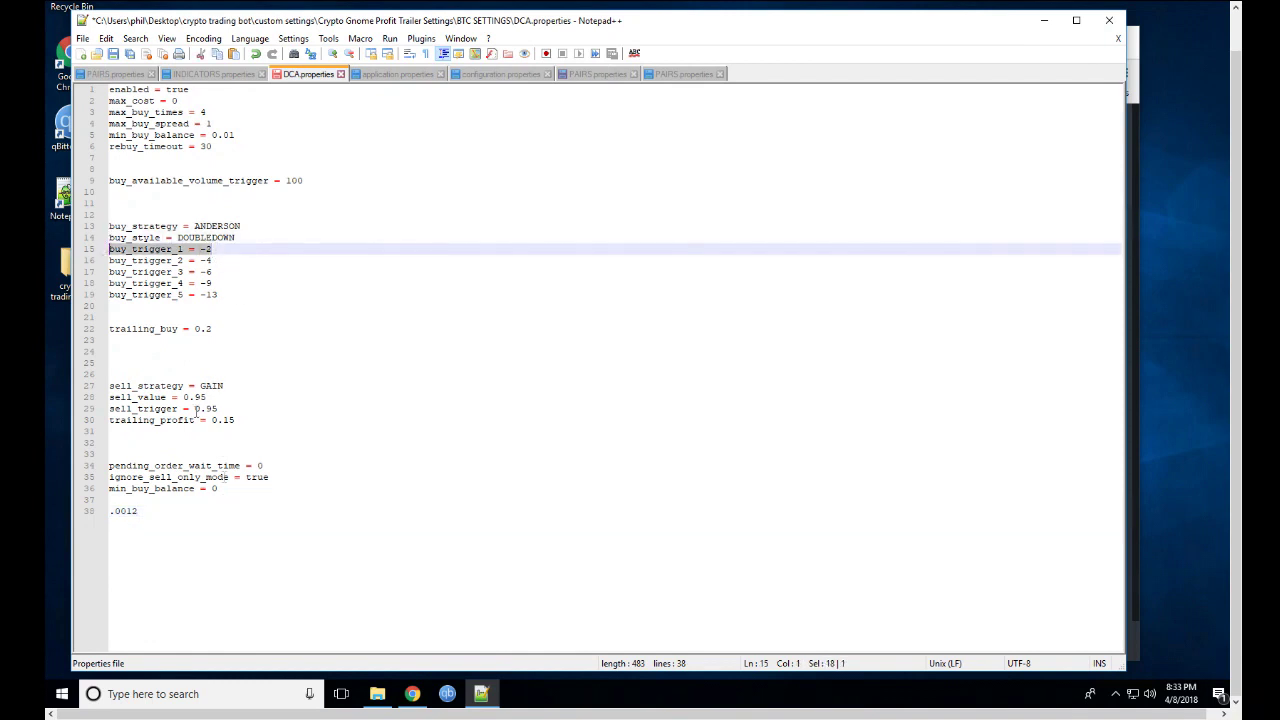
{"action": "left_click", "coordinate": [160, 511]}
{"action": "key", "text": "Return"}
{"action": "type", "text": ".0024"}
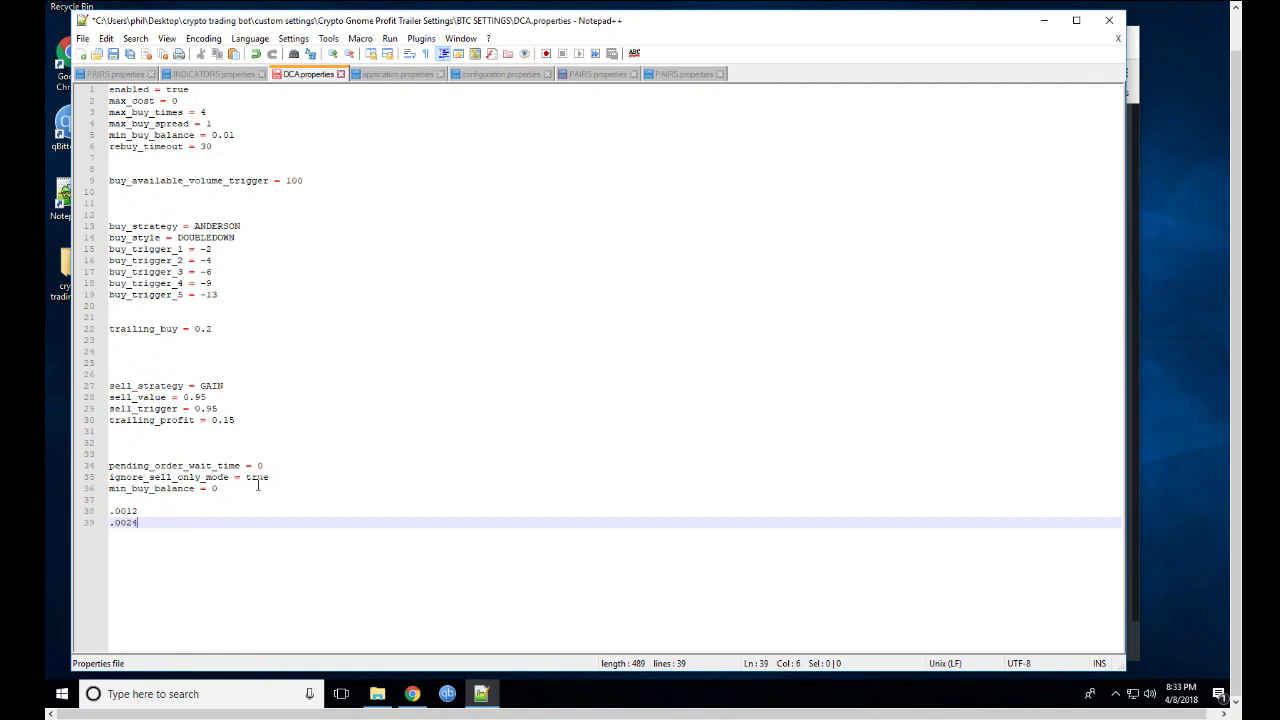
{"action": "key", "text": "Return"}
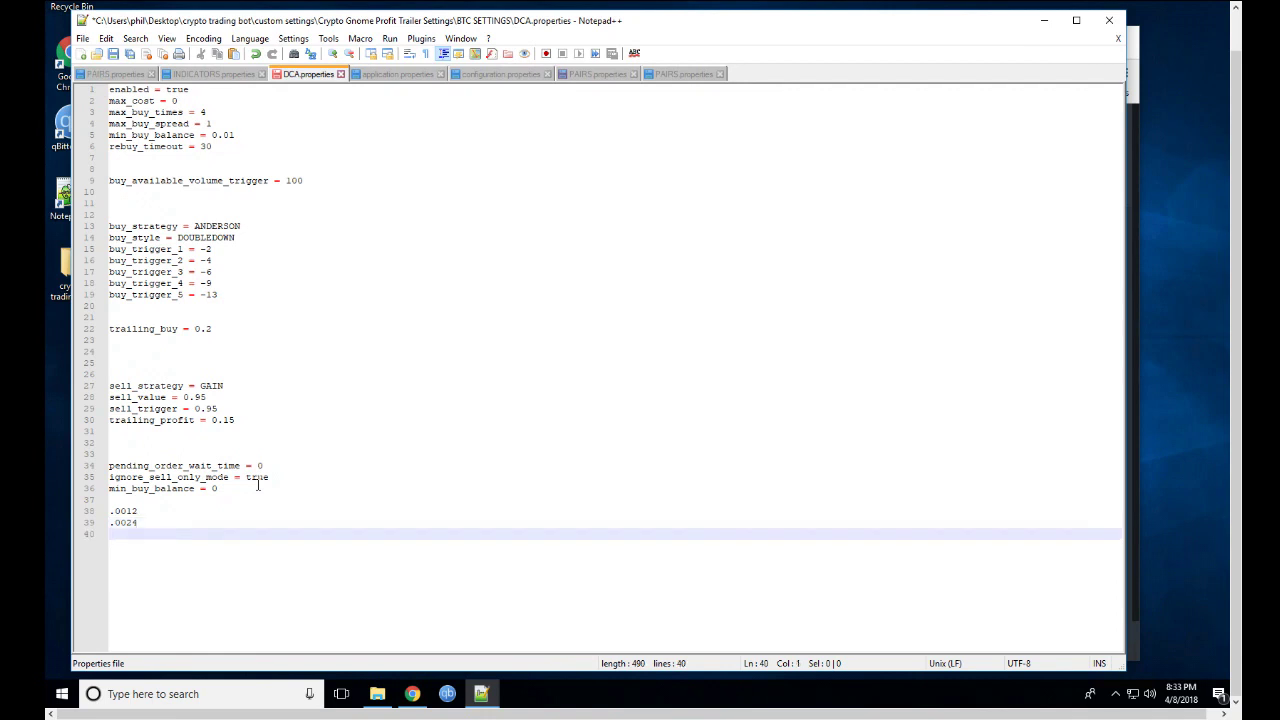
{"action": "type", "text": ".0048"}
{"action": "key", "text": "Return"}
{"action": "type", "text": ".0096"}
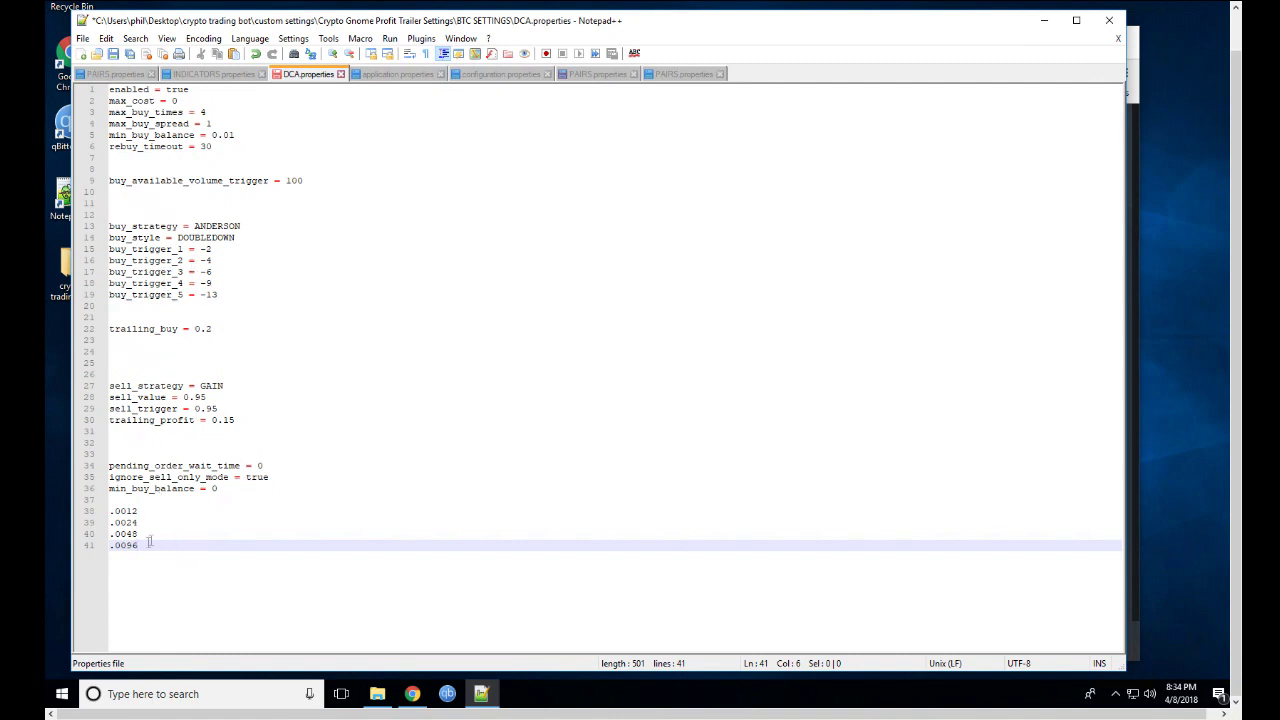
Highlight the four example buy amounts at the end of the file and delete them
{"action": "left_click_drag", "start_coordinate": [140, 545], "coordinate": [110, 511]}
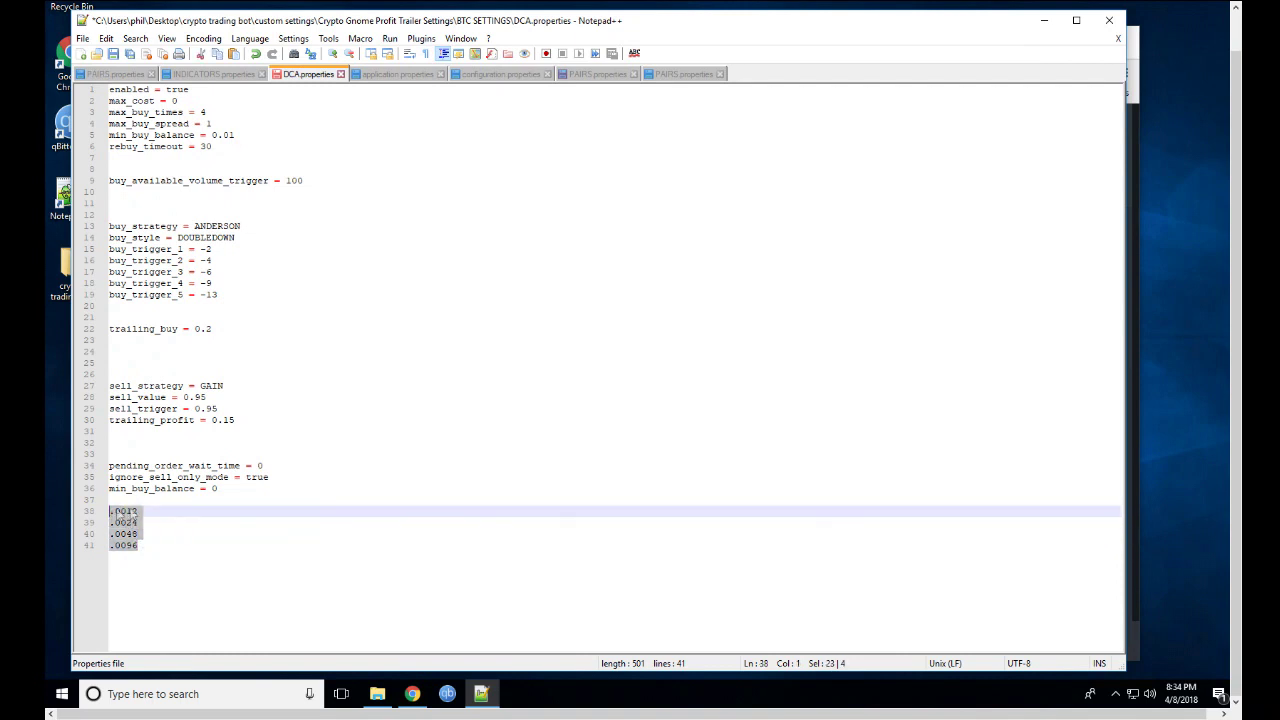
{"action": "left_click_drag", "start_coordinate": [143, 511], "coordinate": [112, 503]}
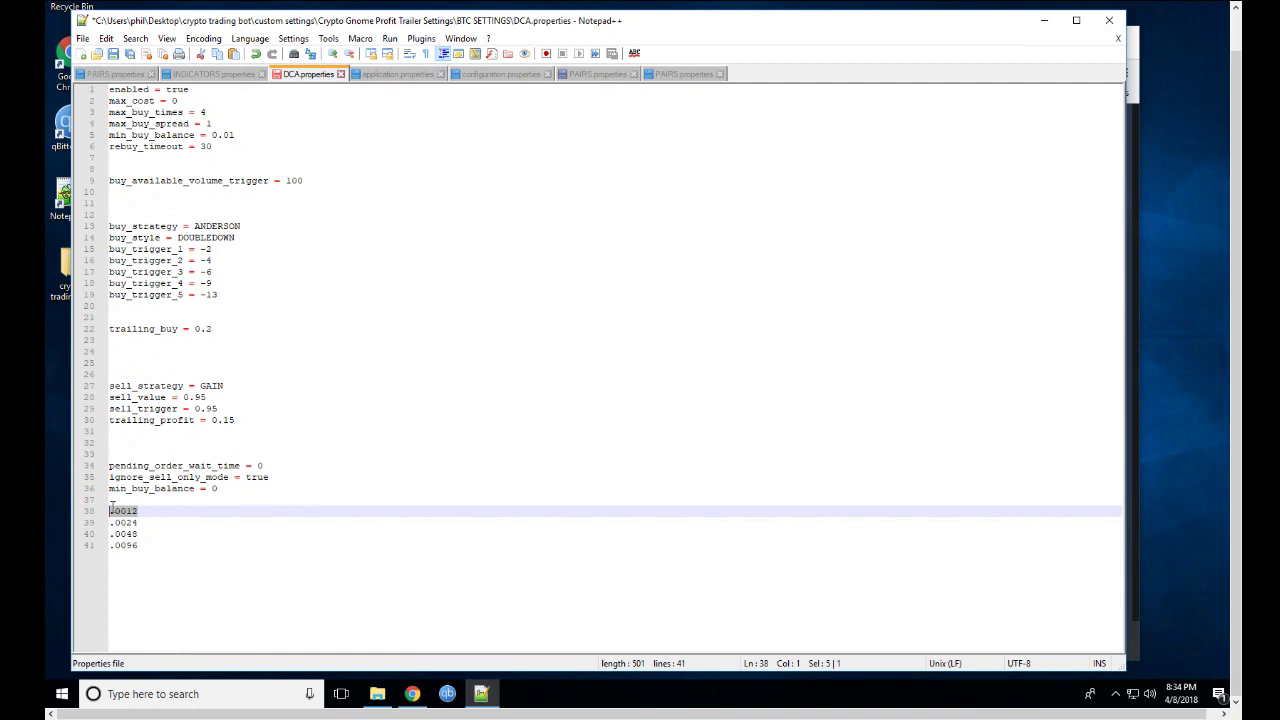
{"action": "left_click_drag", "start_coordinate": [139, 545], "coordinate": [109, 510]}
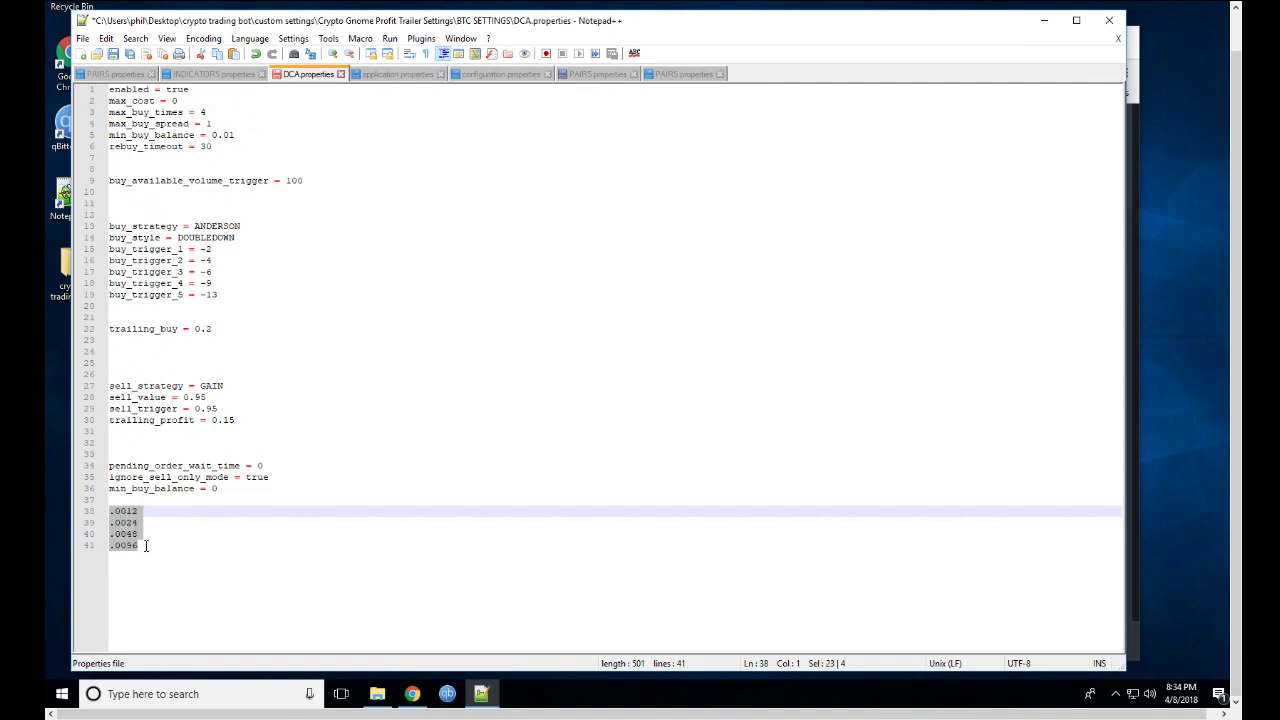
{"action": "key", "text": "Delete"}
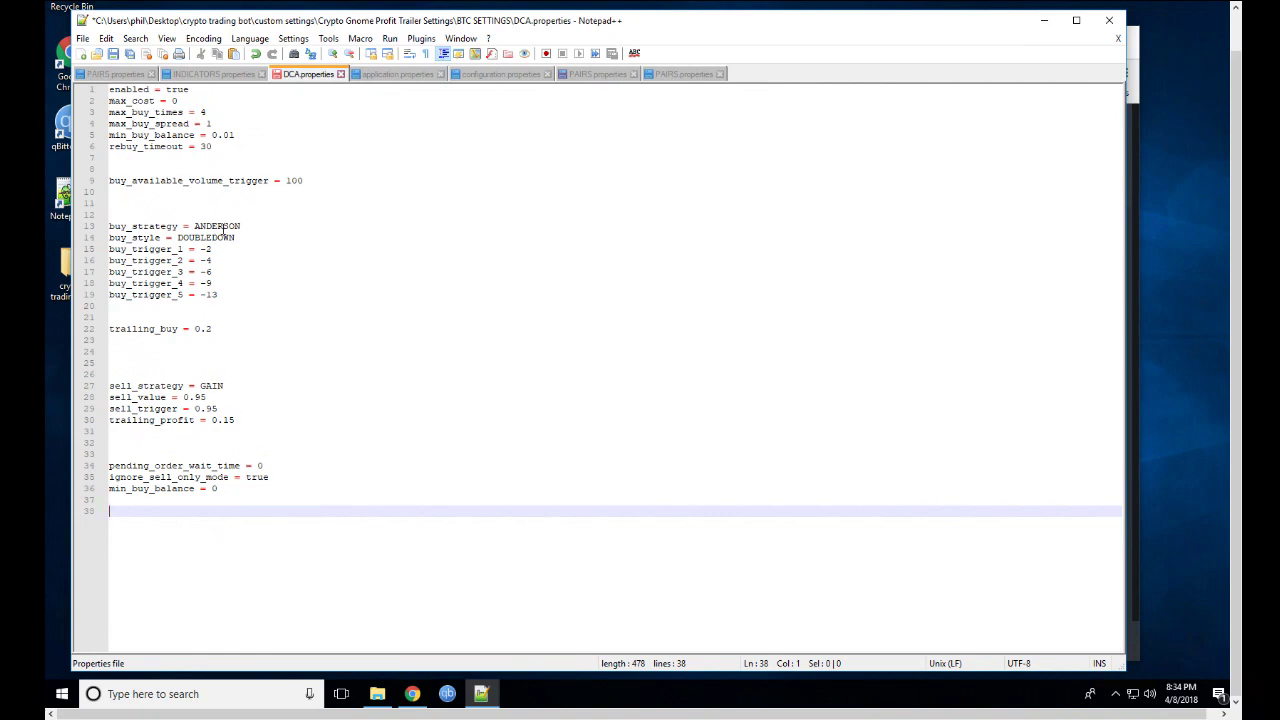
Highlight the trailing_buy line and the buy_trigger_1 value, briefly checking the trading folder's PAIRS.properties for comparison
{"action": "left_click_drag", "start_coordinate": [222, 328], "coordinate": [112, 333]}
{"action": "left_click", "coordinate": [592, 75]}
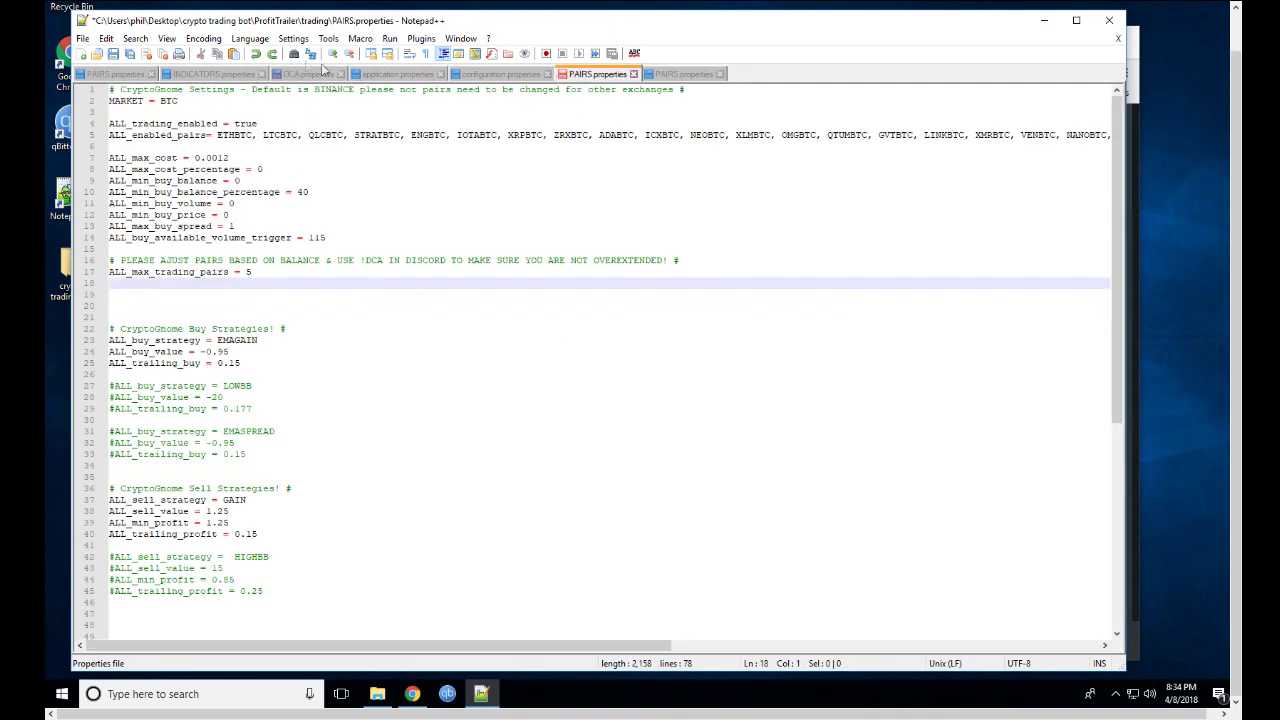
{"action": "left_click", "coordinate": [300, 75]}
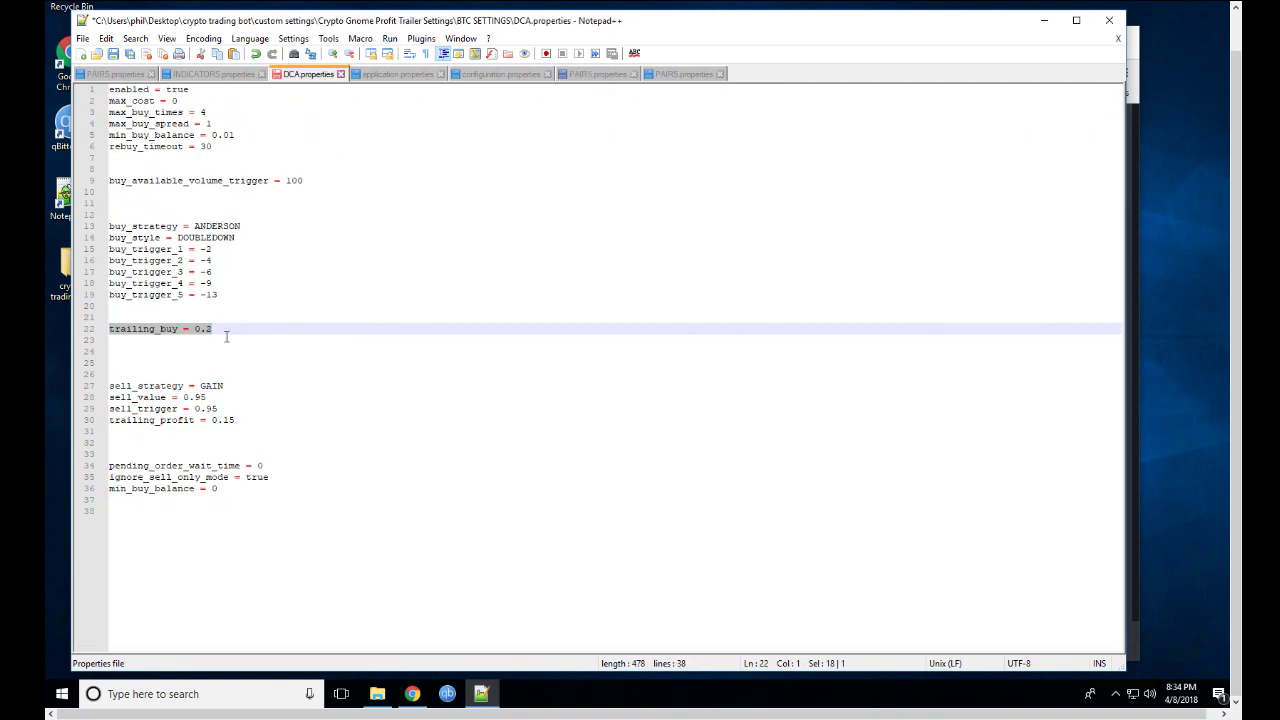
{"action": "mouse_move", "coordinate": [213, 249]}
{"action": "left_mouse_down"}
{"action": "mouse_move", "coordinate": [110, 249]}
{"action": "mouse_move", "coordinate": [216, 249]}
{"action": "mouse_move", "coordinate": [200, 249]}
{"action": "left_mouse_up"}
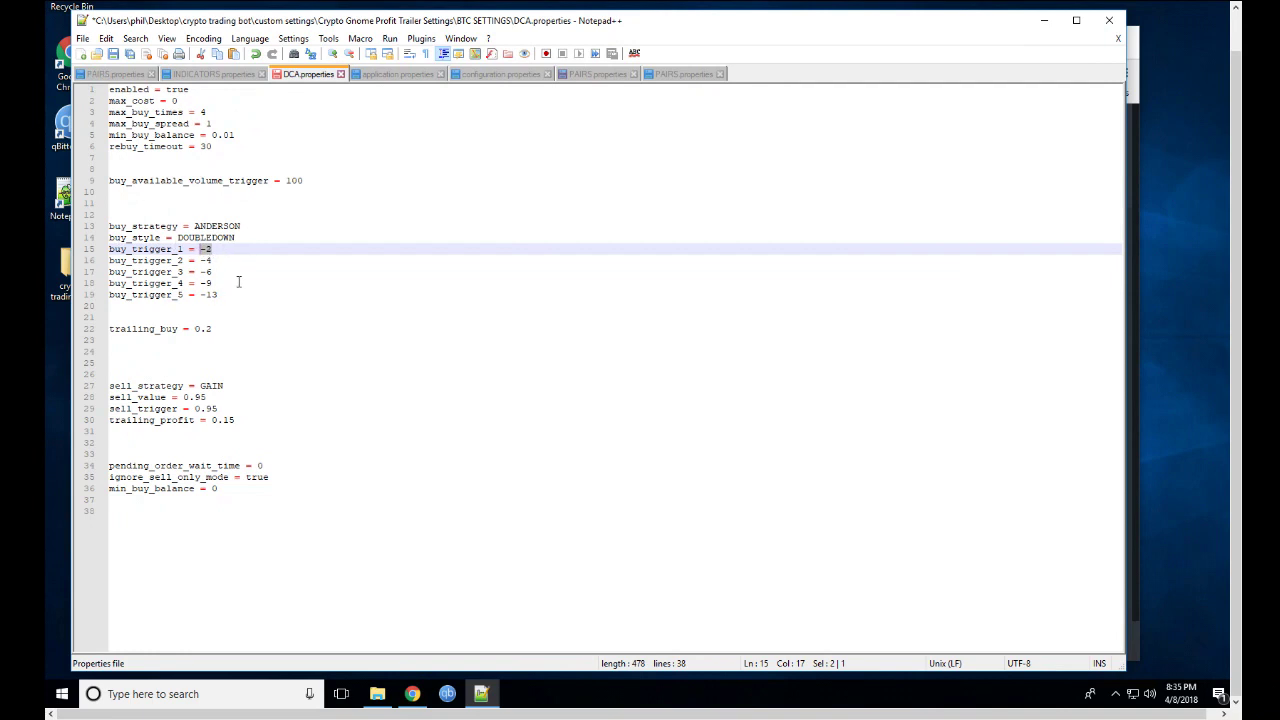
{"action": "left_click_drag", "start_coordinate": [212, 330], "coordinate": [100, 330]}
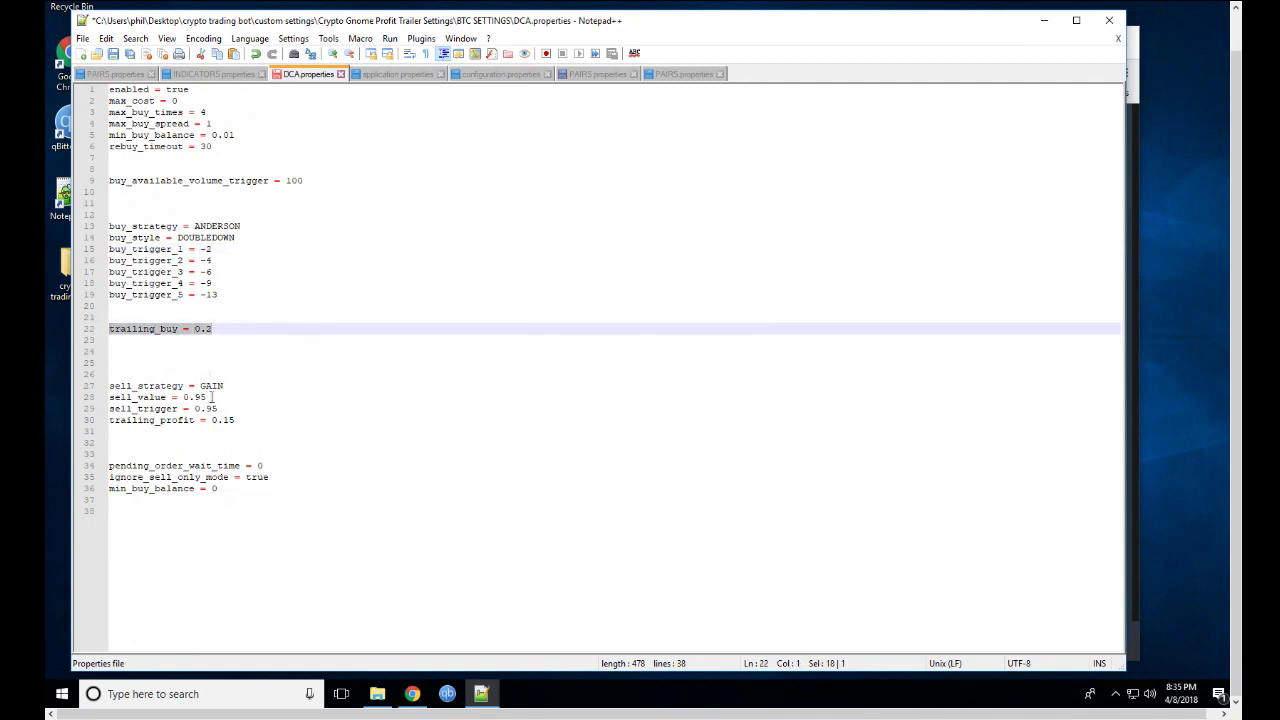
Set both sell_value and sell_trigger to 0.85 in DCA.properties
{"action": "left_click_drag", "start_coordinate": [200, 397], "coordinate": [194, 397]}
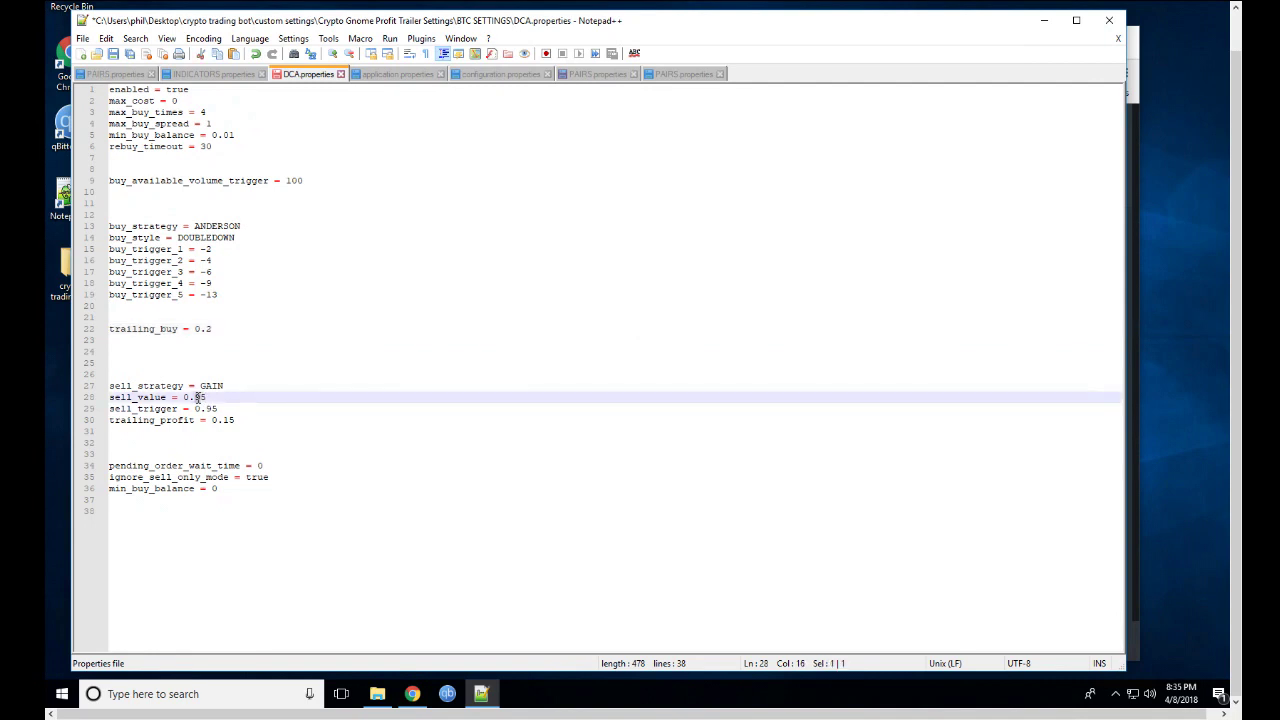
{"action": "type", "text": "8"}
Try a max_cost of 0.005 as an example and restore the setting to 0
{"action": "left_click_drag", "start_coordinate": [206, 112], "coordinate": [106, 101]}
{"action": "left_click", "coordinate": [200, 112]}
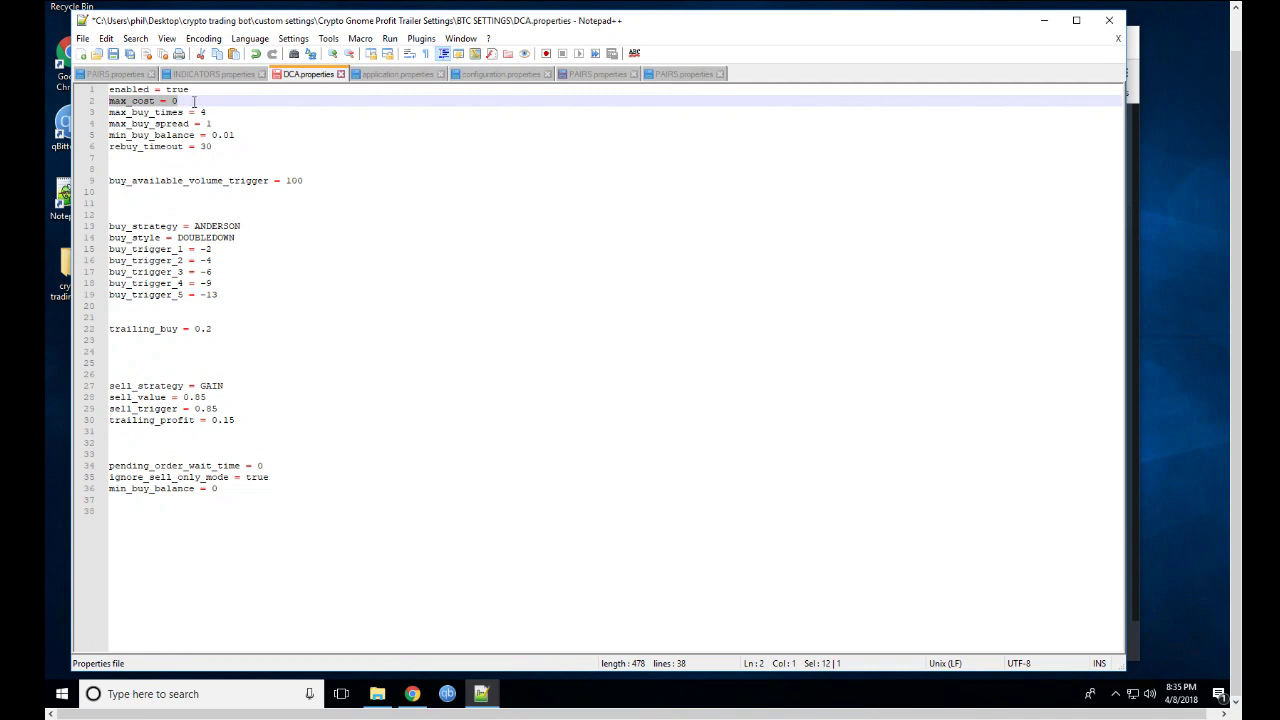
{"action": "key", "text": "End"}
{"action": "type", "text": ".0"}
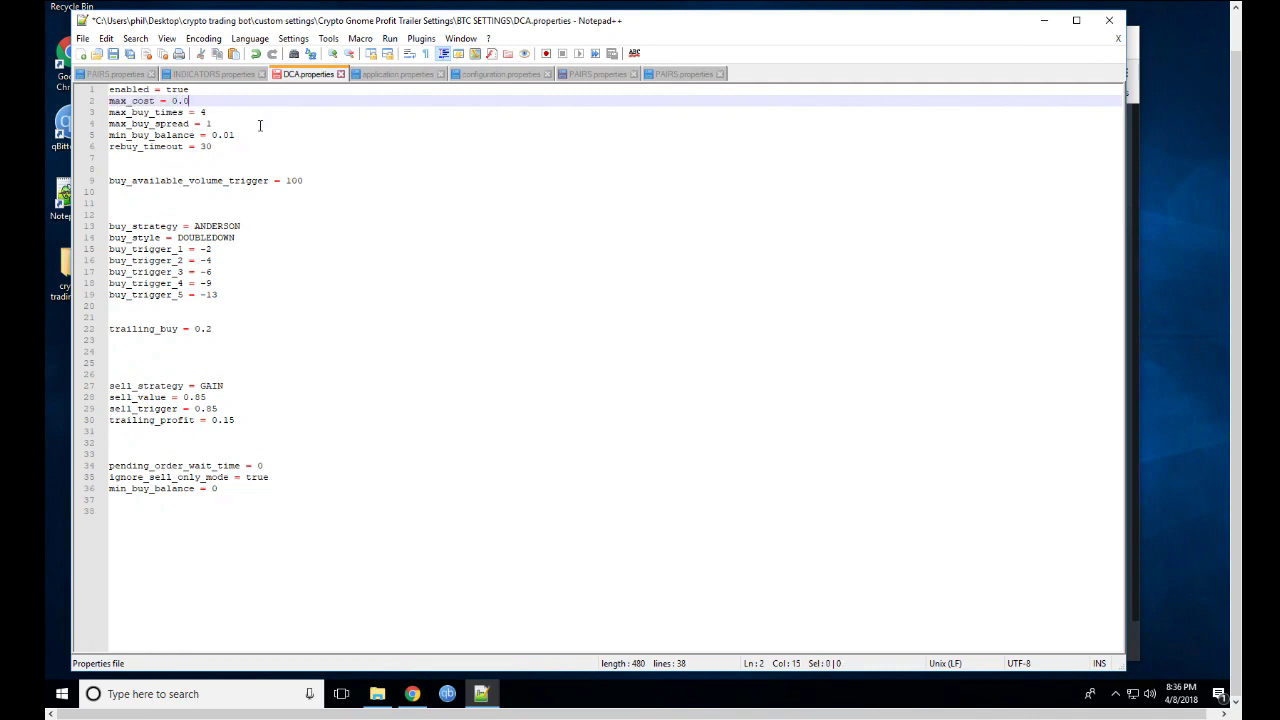
{"action": "type", "text": "05"}
{"action": "key", "text": "shift+Left"}
{"action": "left_click_drag", "start_coordinate": [199, 101], "coordinate": [176, 101]}
{"action": "key", "text": "Delete"}
Highlight the max_buy_times and max_buy_spread values and compare them with the trading folder's PAIRS.properties
{"action": "left_click_drag", "start_coordinate": [232, 112], "coordinate": [201, 112]}
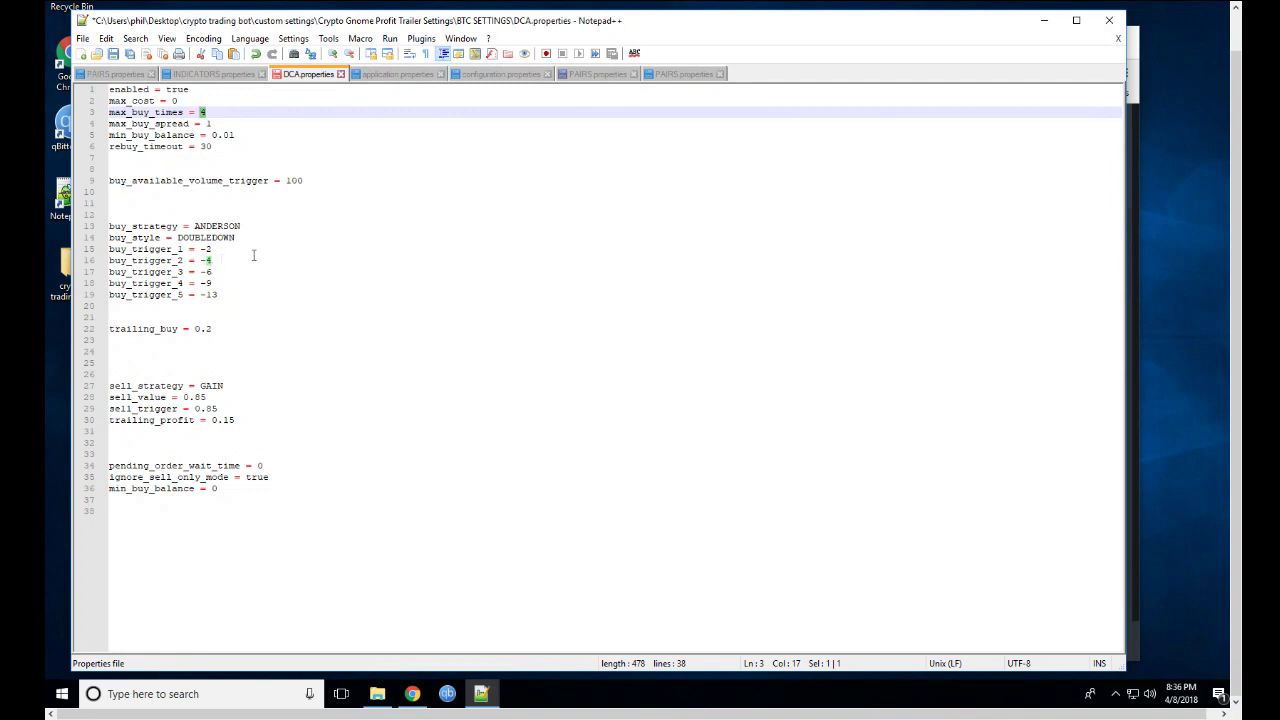
{"action": "left_click", "coordinate": [204, 112]}
{"action": "mouse_move", "coordinate": [213, 123]}
{"action": "left_mouse_down"}
{"action": "mouse_move", "coordinate": [128, 123]}
{"action": "mouse_move", "coordinate": [207, 123]}
{"action": "left_mouse_up"}
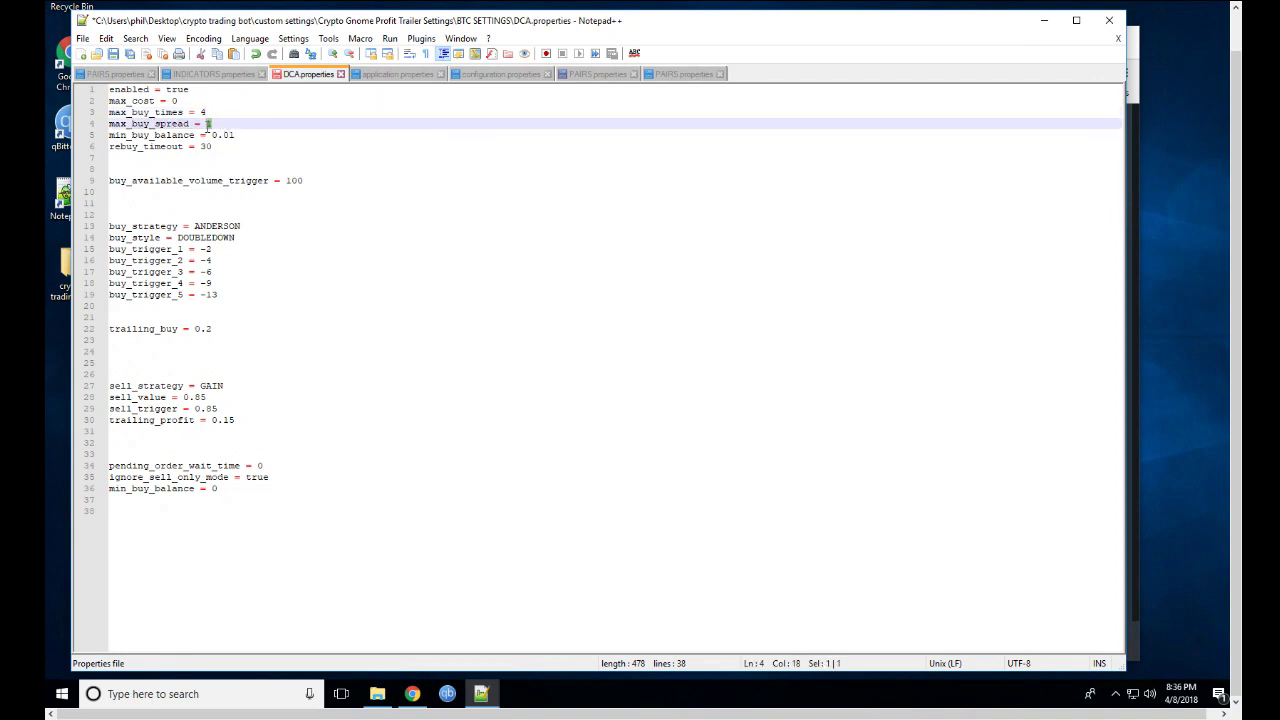
{"action": "left_click", "coordinate": [597, 74]}
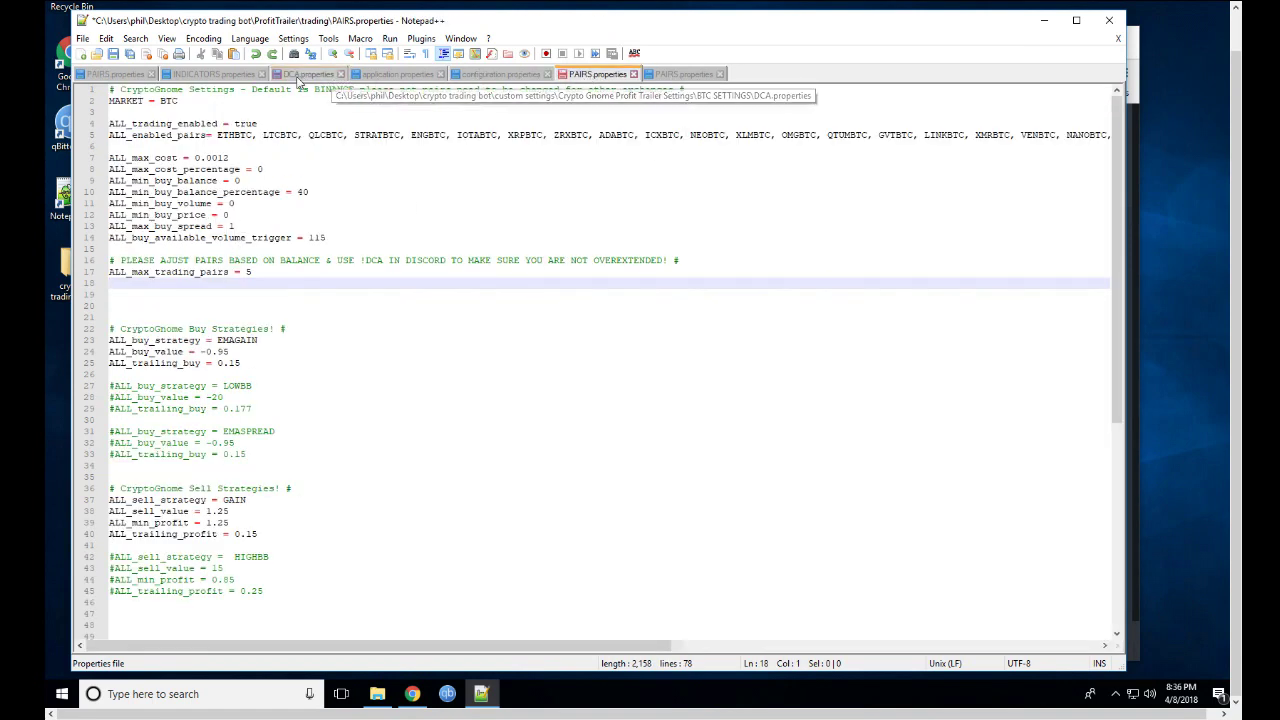
{"action": "left_click", "coordinate": [302, 76]}
Open INDICATORS.properties and highlight the EMA_1 and EMA_2 values and the EMA_cross_candles line
{"action": "left_click", "coordinate": [215, 76]}
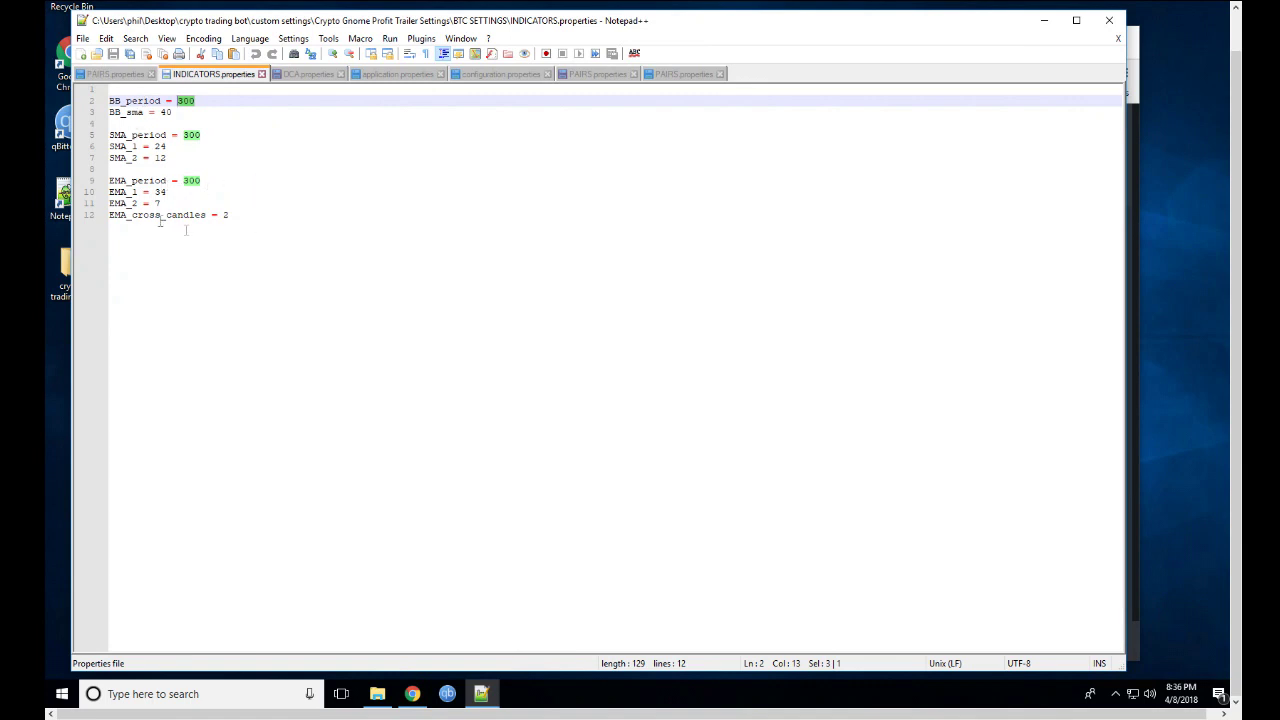
{"action": "left_click", "coordinate": [146, 191]}
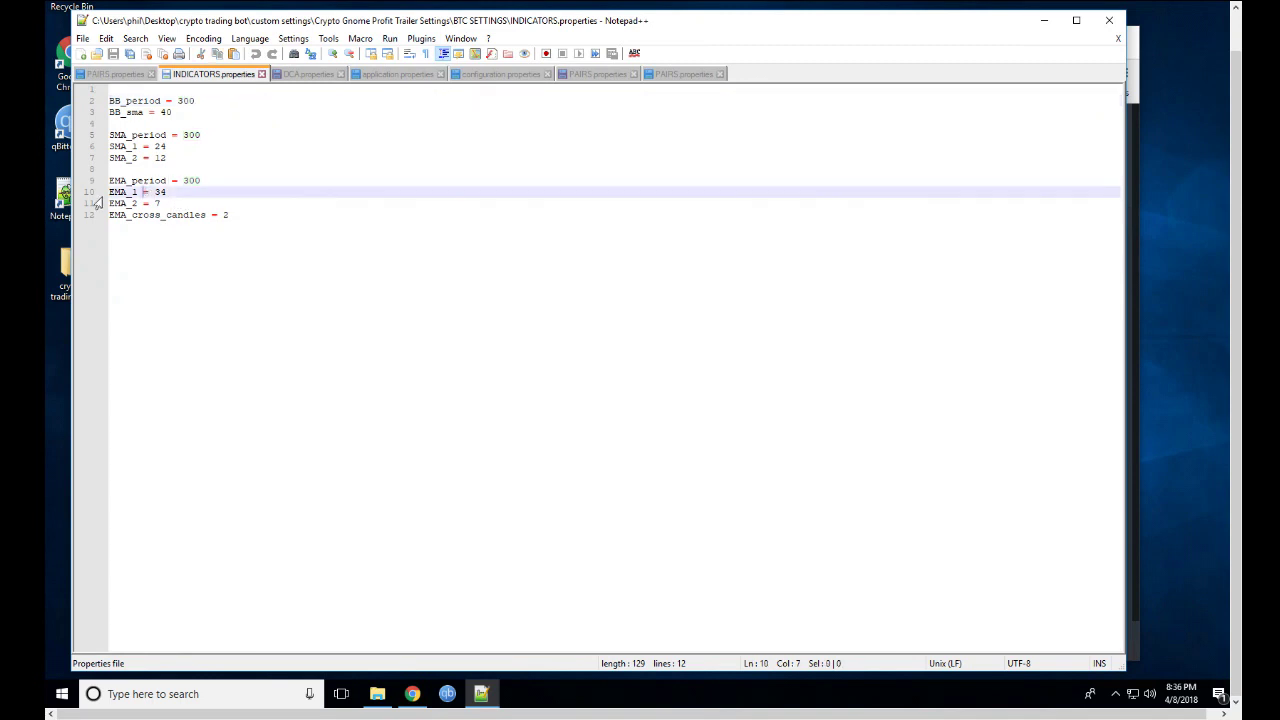
{"action": "left_click_drag", "start_coordinate": [167, 192], "coordinate": [154, 192]}
{"action": "left_click", "coordinate": [157, 203]}
{"action": "left_click_drag", "start_coordinate": [166, 203], "coordinate": [154, 203]}
{"action": "left_click", "coordinate": [238, 216]}
{"action": "key", "text": "shift+Home"}
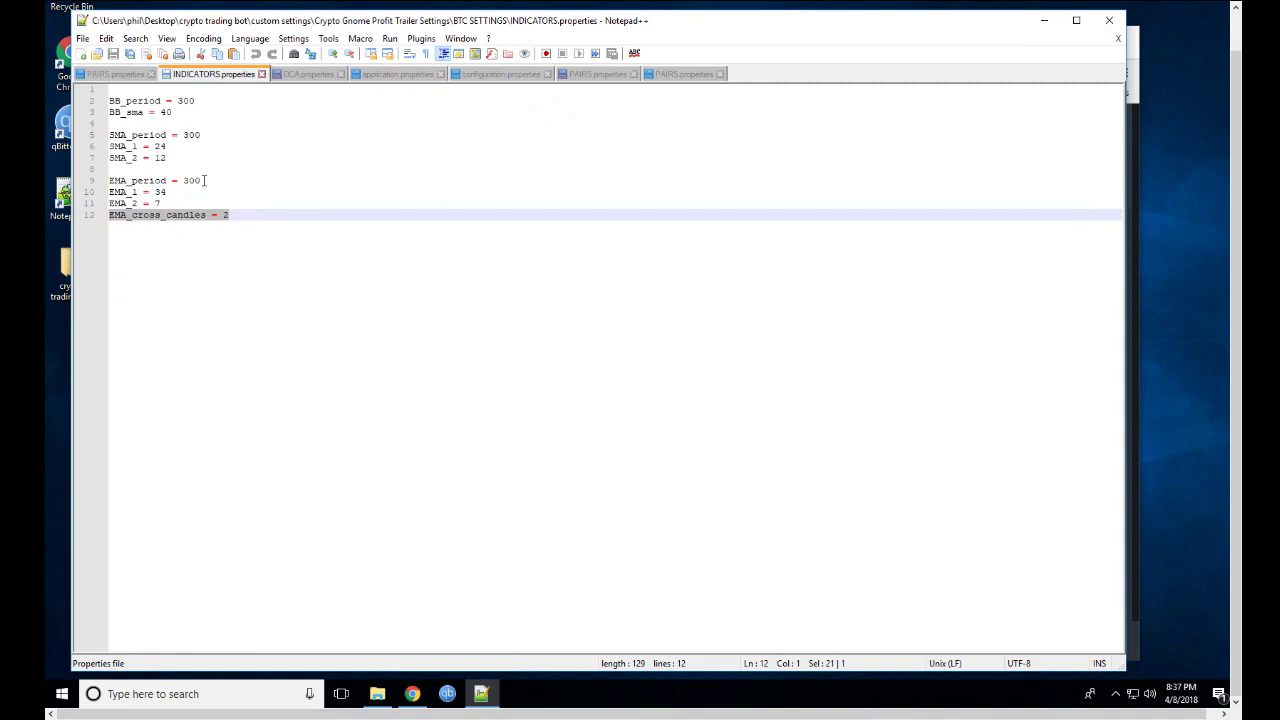
Highlight the EMA_period value in INDICATORS.properties
{"action": "left_click_drag", "start_coordinate": [204, 180], "coordinate": [182, 180]}
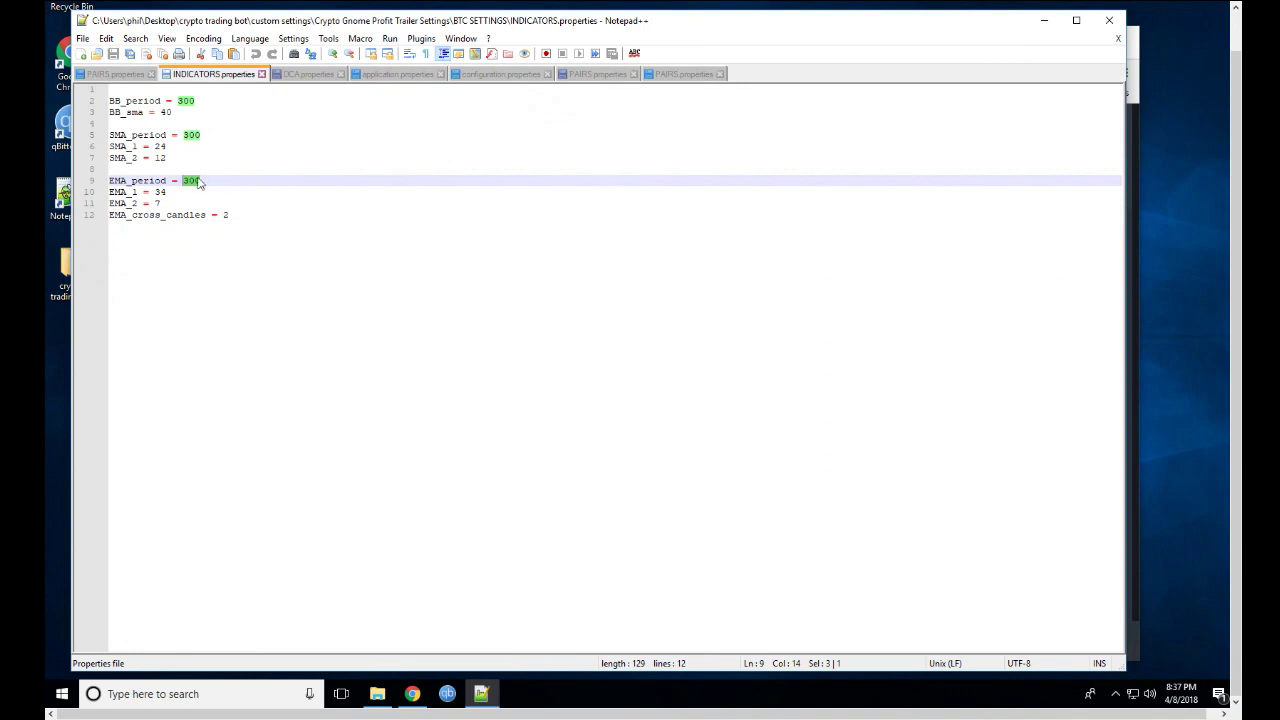
{"action": "key", "text": "shift+Right"}
{"action": "mouse_move", "coordinate": [201, 180]}
{"action": "left_mouse_down"}
{"action": "mouse_move", "coordinate": [110, 178]}
{"action": "mouse_move", "coordinate": [184, 182]}
{"action": "left_mouse_up"}
{"action": "key", "text": "End"}
{"action": "left_click_drag", "start_coordinate": [201, 181], "coordinate": [183, 181]}
Look through the two remaining PAIRS.properties files and configuration.properties
{"action": "left_click", "coordinate": [686, 74]}
{"action": "left_click", "coordinate": [598, 74]}
{"action": "left_click", "coordinate": [490, 74]}
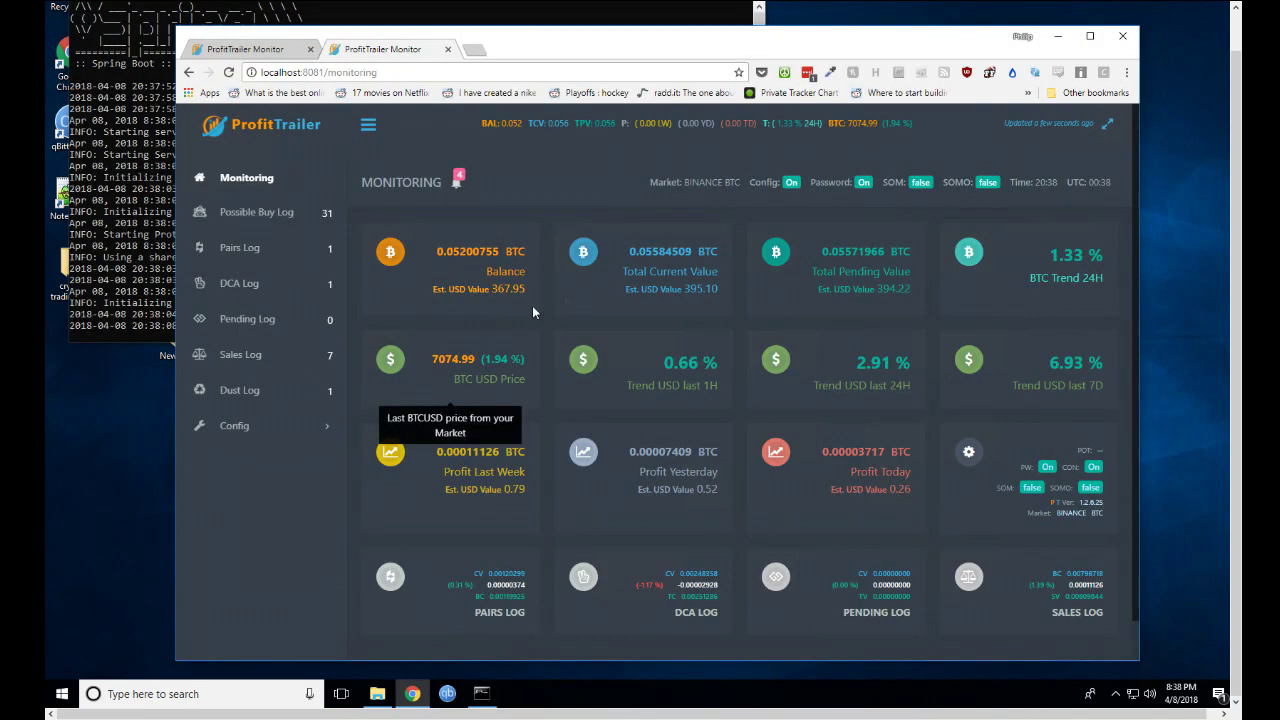
Switch to the bot's console window, review its startup log, and return to the ProfitTrailer monitor in Chrome
{"action": "key", "text": "alt+Tab"}
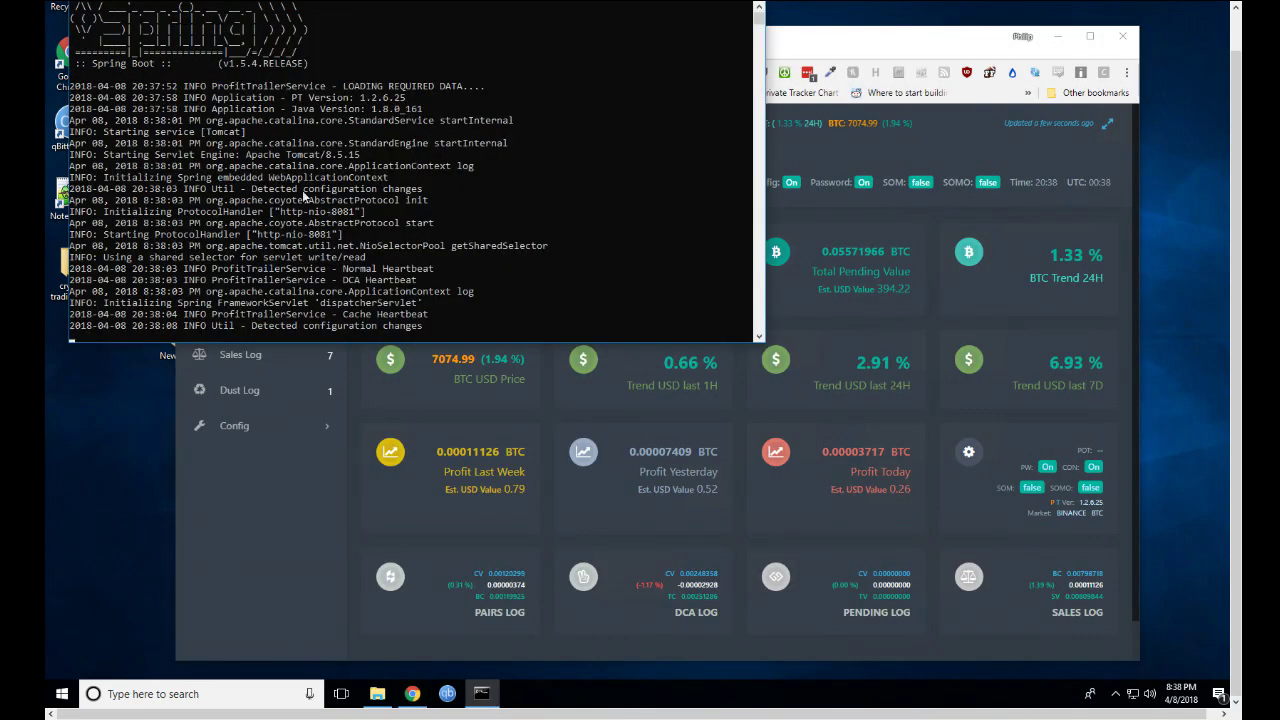
{"action": "scroll", "coordinate": [716, 45], "scroll_direction": "up", "scroll_amount": 2}
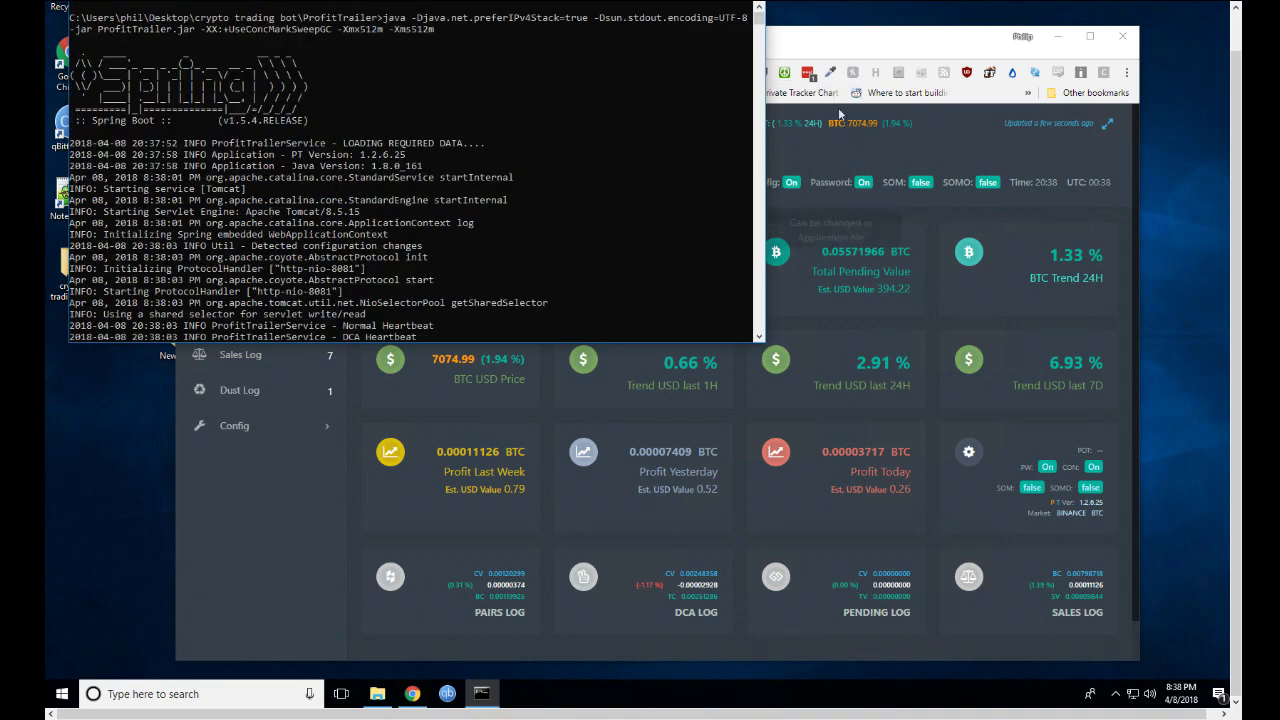
{"action": "left_click", "coordinate": [825, 45]}
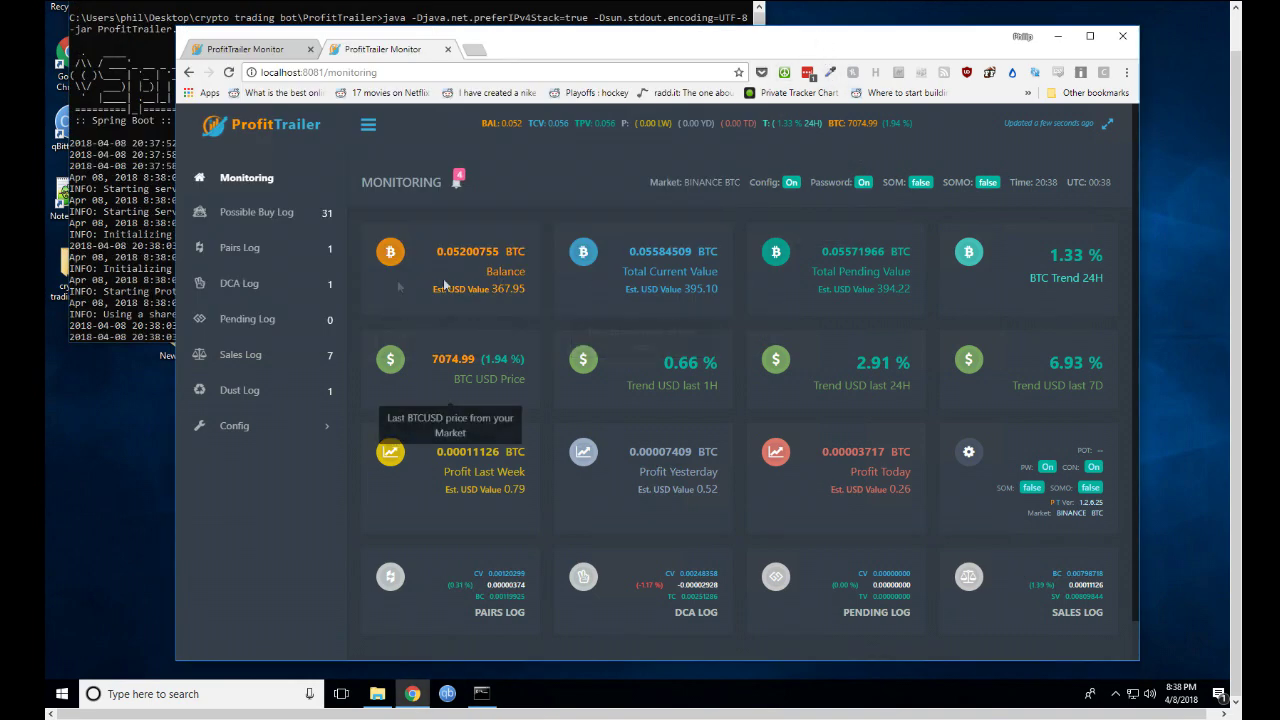
Open the Possible Buy Log, widen the browser window and review the listed coins with their buy values
{"action": "left_click", "coordinate": [252, 212]}
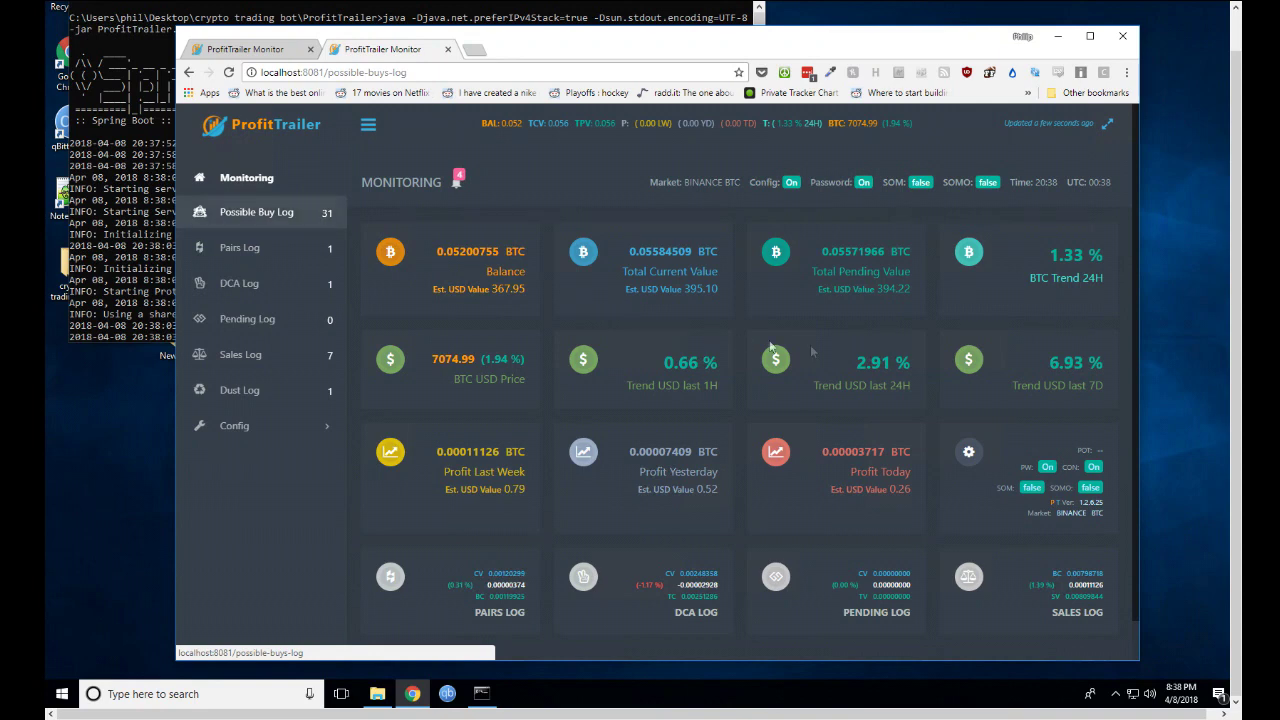
{"action": "left_click_drag", "start_coordinate": [1139, 244], "coordinate": [1188, 247]}
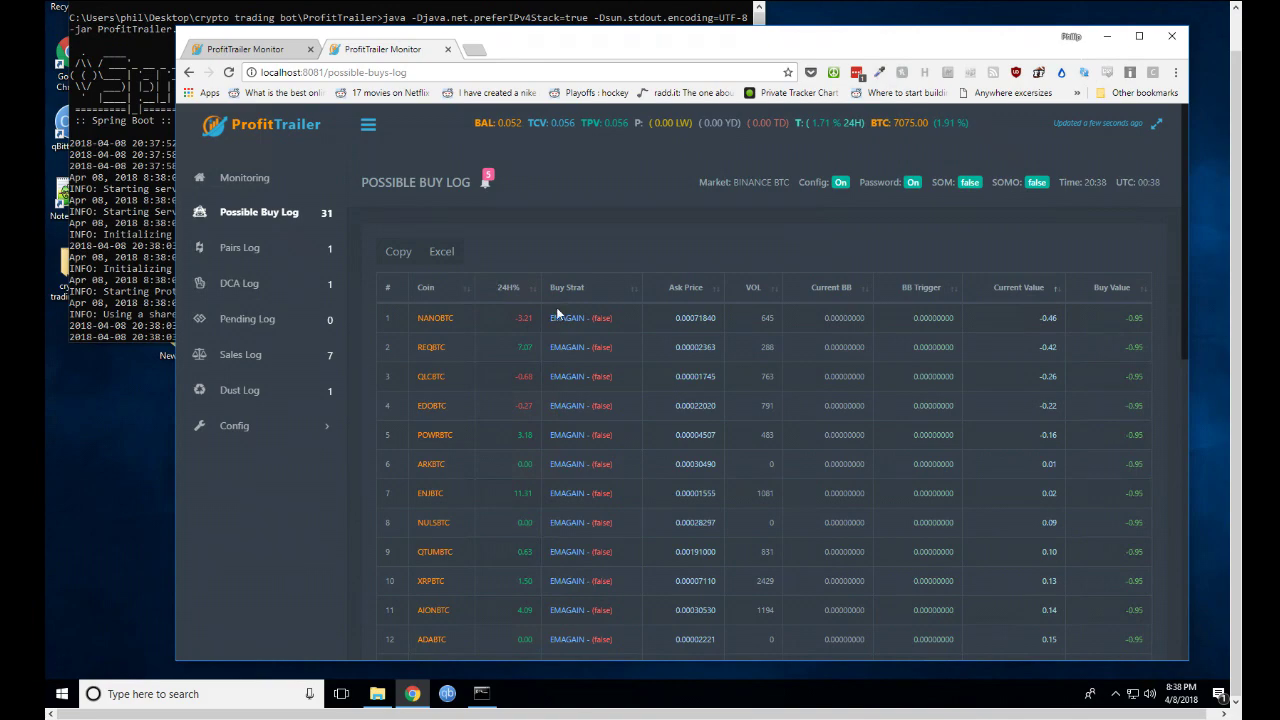
{"action": "scroll", "coordinate": [462, 473], "scroll_direction": "down", "scroll_amount": 5}
{"action": "scroll", "coordinate": [455, 520], "scroll_direction": "down", "scroll_amount": 2}
{"action": "scroll", "coordinate": [480, 485], "scroll_direction": "up", "scroll_amount": 10}
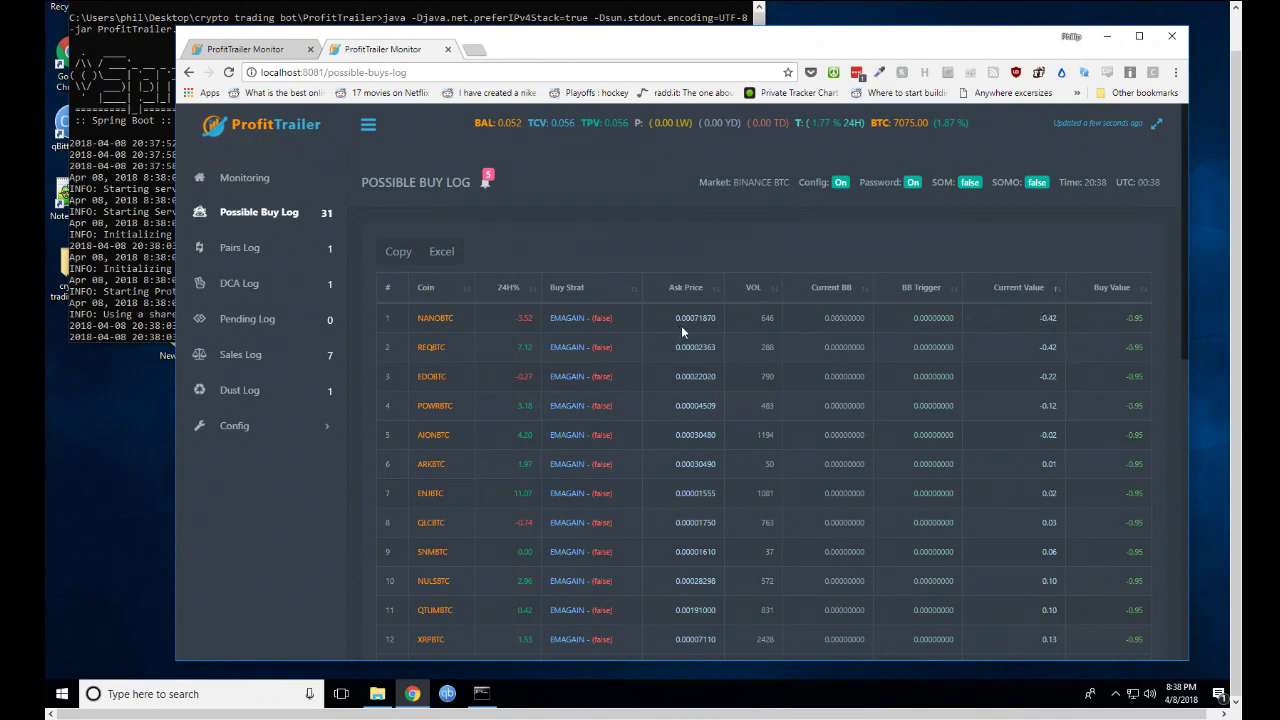
Highlight the ZILBTC trigger percentage in the Pairs Log and the ENGBTC total amount in the DCA Log
{"action": "left_click", "coordinate": [250, 249]}
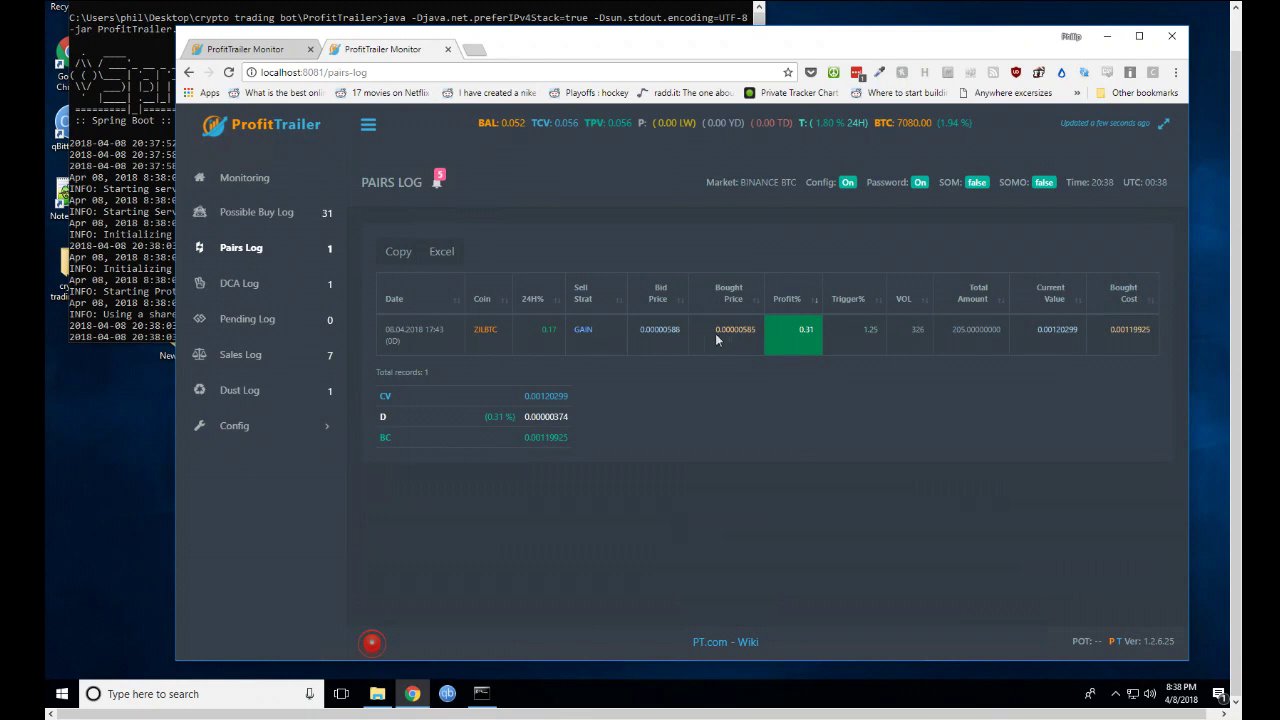
{"action": "double_click", "coordinate": [866, 329]}
{"action": "left_click", "coordinate": [288, 292]}
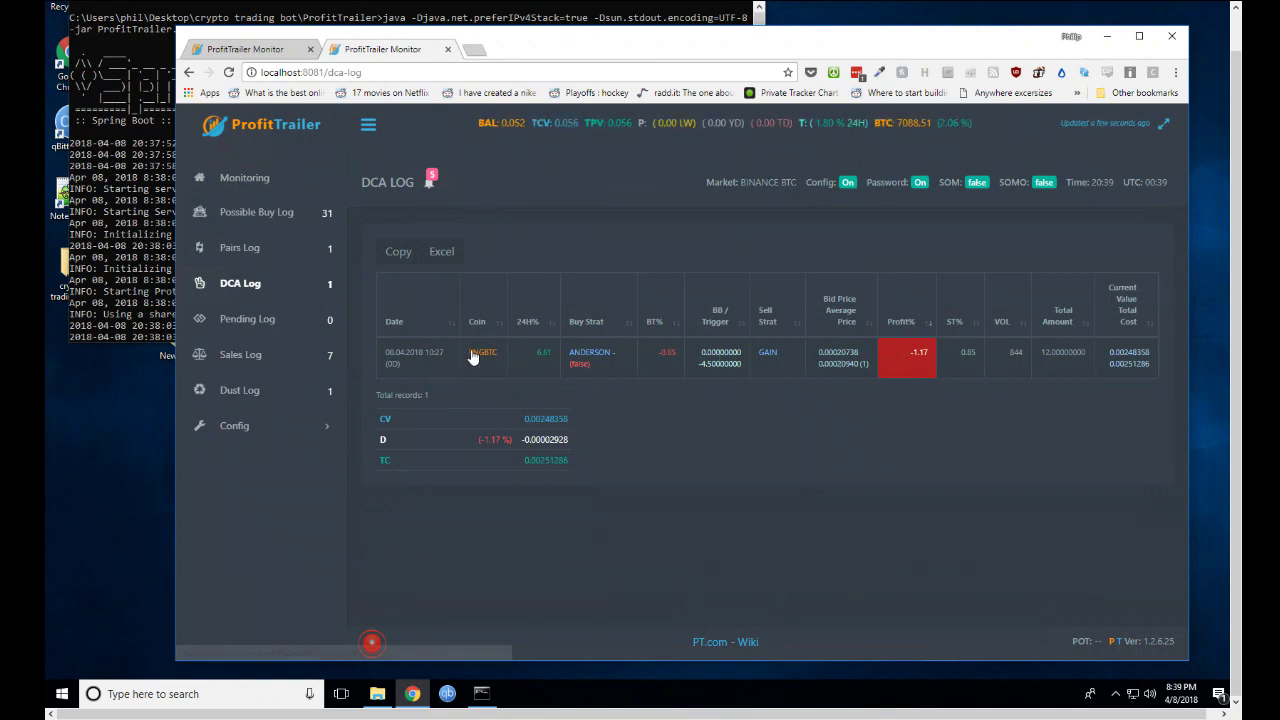
{"action": "left_click_drag", "start_coordinate": [1050, 352], "coordinate": [1042, 351]}
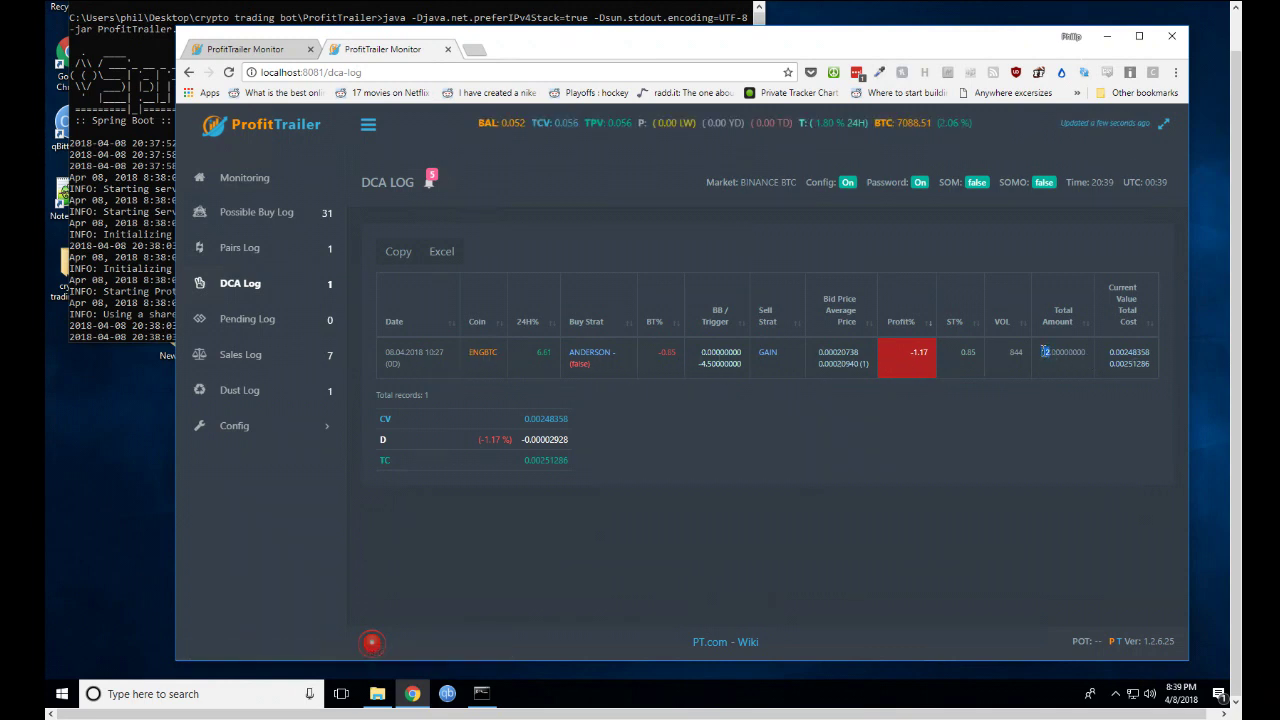
Highlight the ENGBTC buy count beside the average price and the coin's total amount in the DCA Log
{"action": "left_click", "coordinate": [865, 365]}
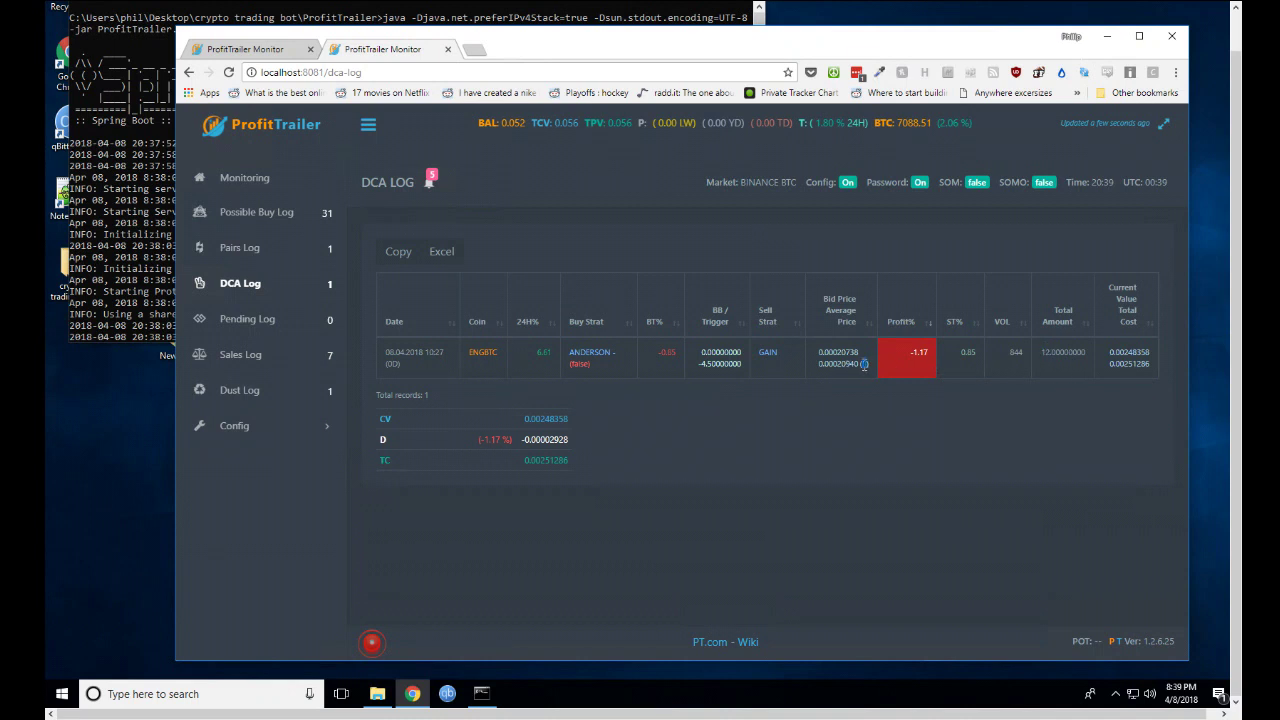
{"action": "left_click", "coordinate": [1053, 355]}
{"action": "left_click_drag", "start_coordinate": [1051, 356], "coordinate": [1040, 357]}
{"action": "left_click", "coordinate": [855, 405]}
Review the completed trades in the Sales Log and the coin listed in the Dust Log
{"action": "left_click", "coordinate": [267, 362]}
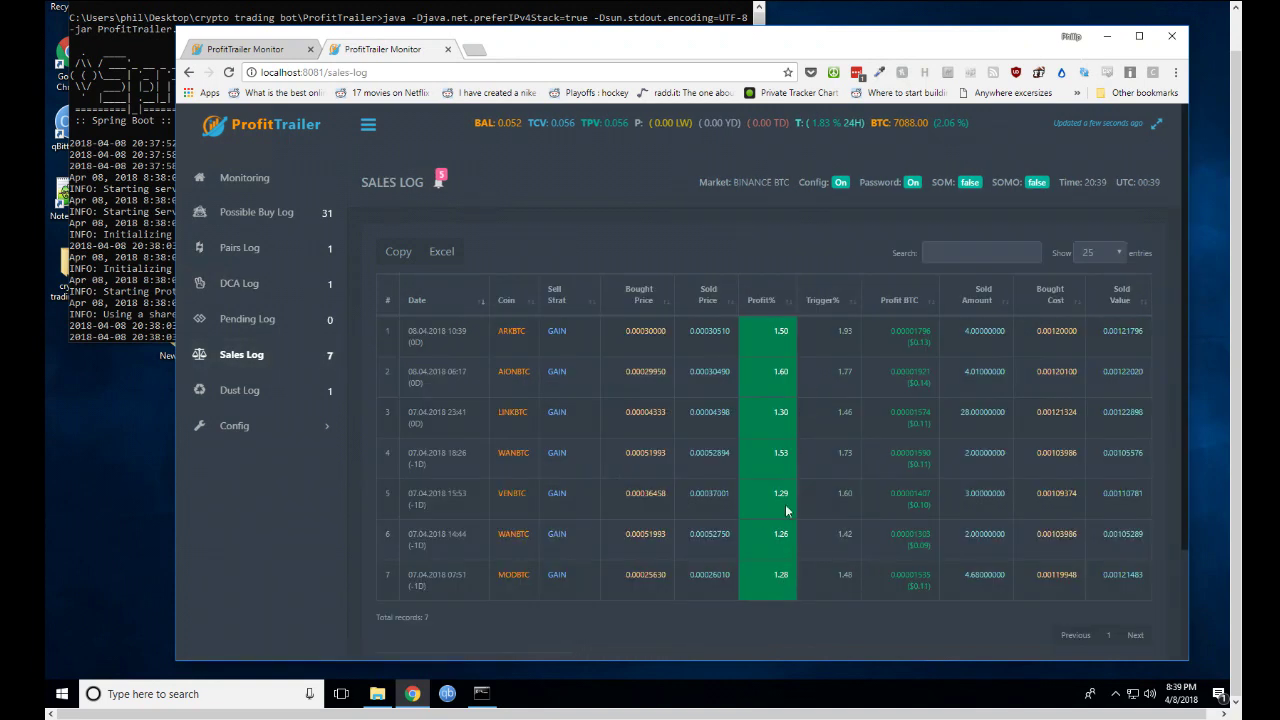
{"action": "left_click", "coordinate": [255, 392]}
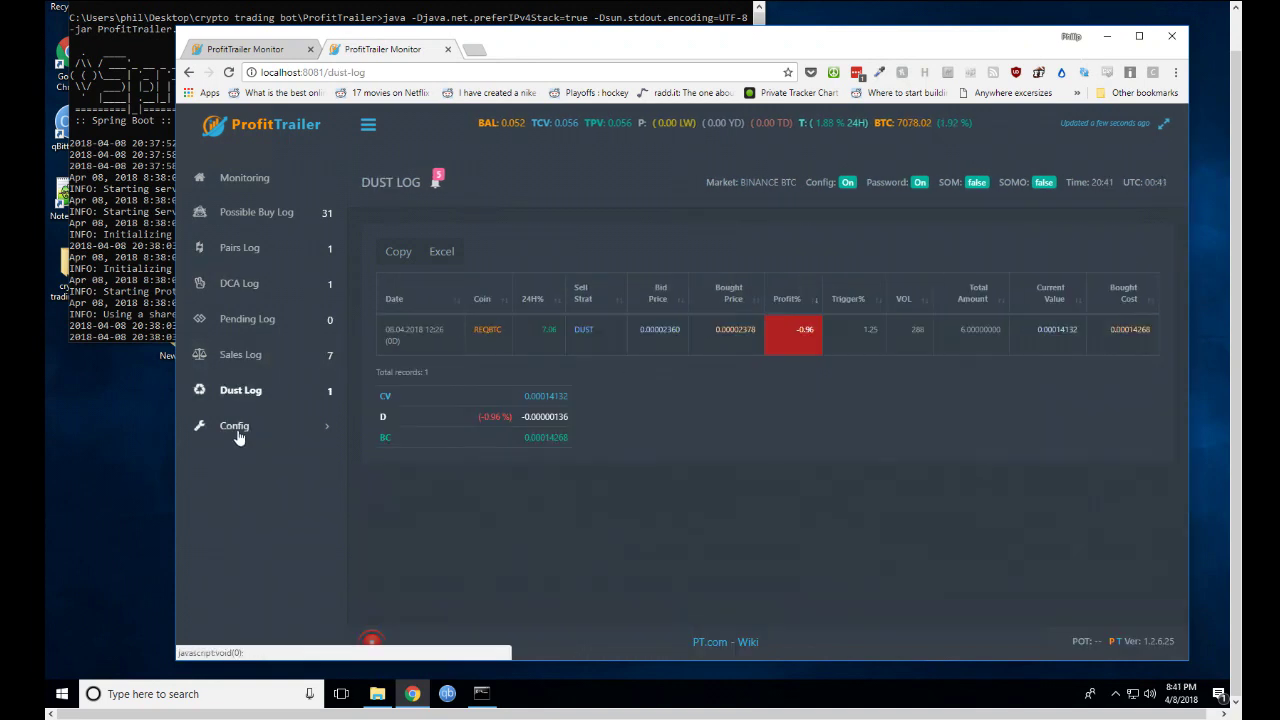
Open the Possible Buy Log, view its notification list and close the list again
{"action": "left_click", "coordinate": [262, 216]}
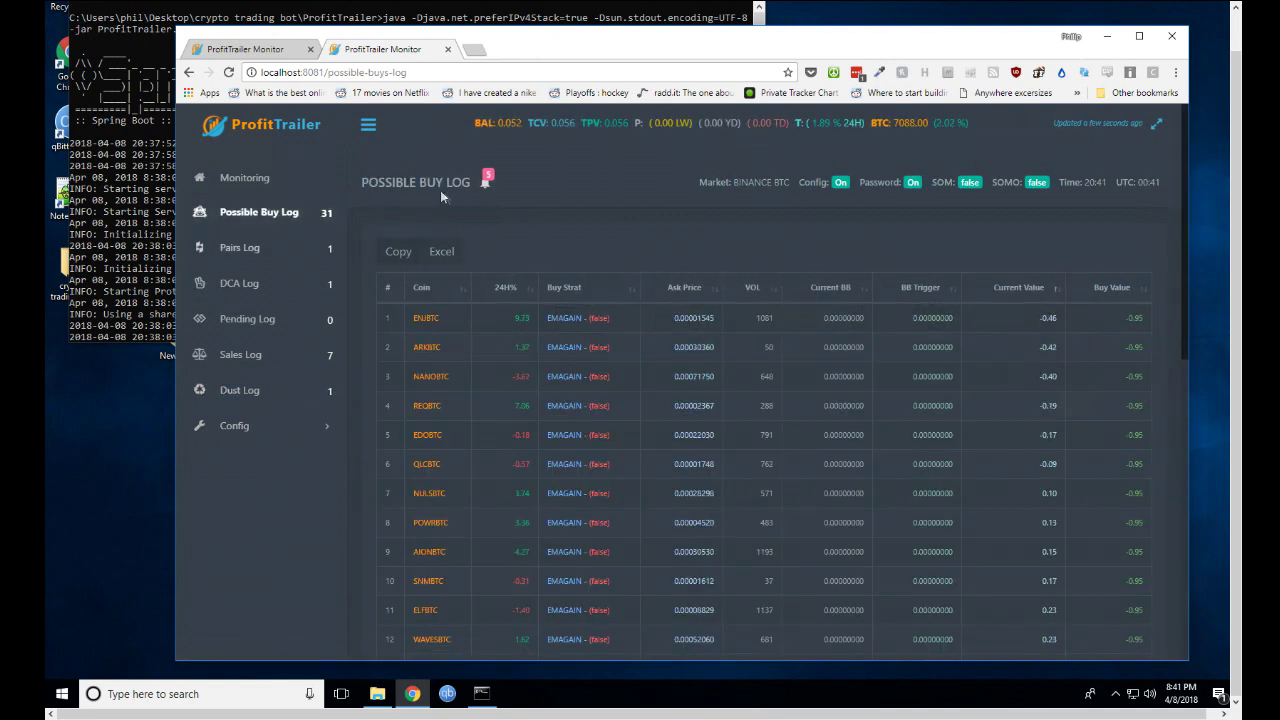
{"action": "left_click", "coordinate": [486, 181]}
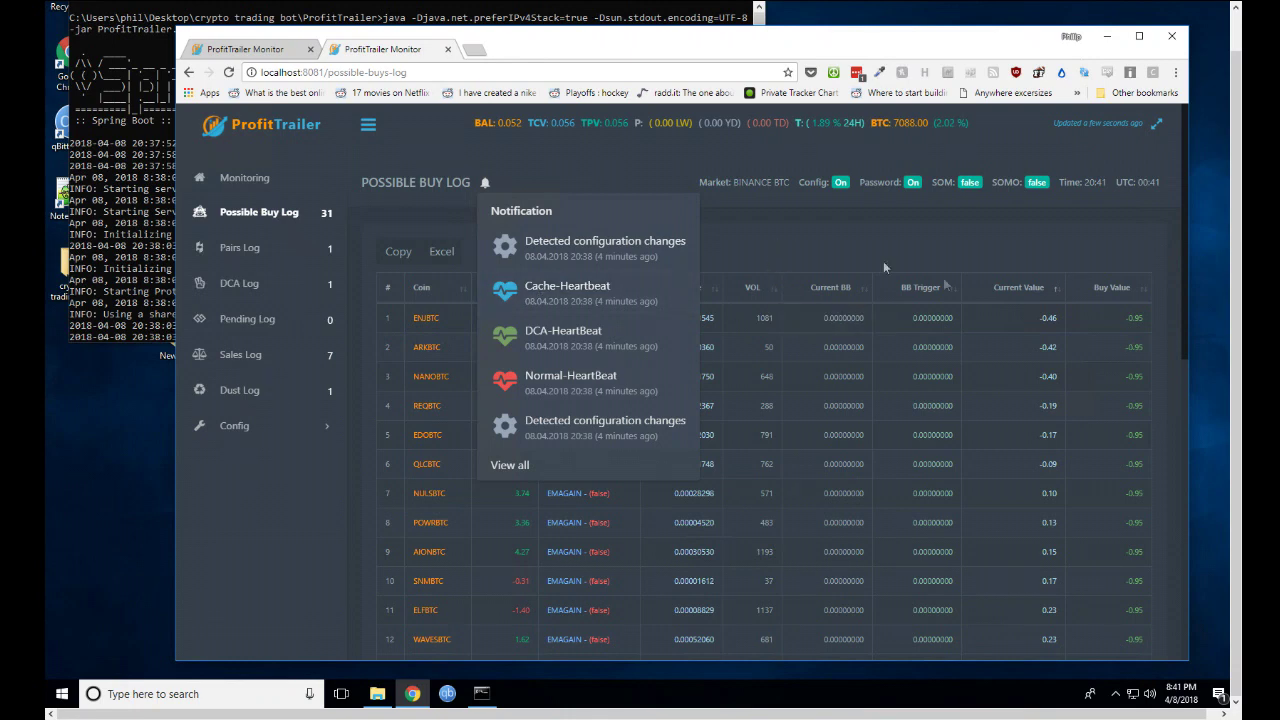
{"action": "left_click", "coordinate": [893, 205]}
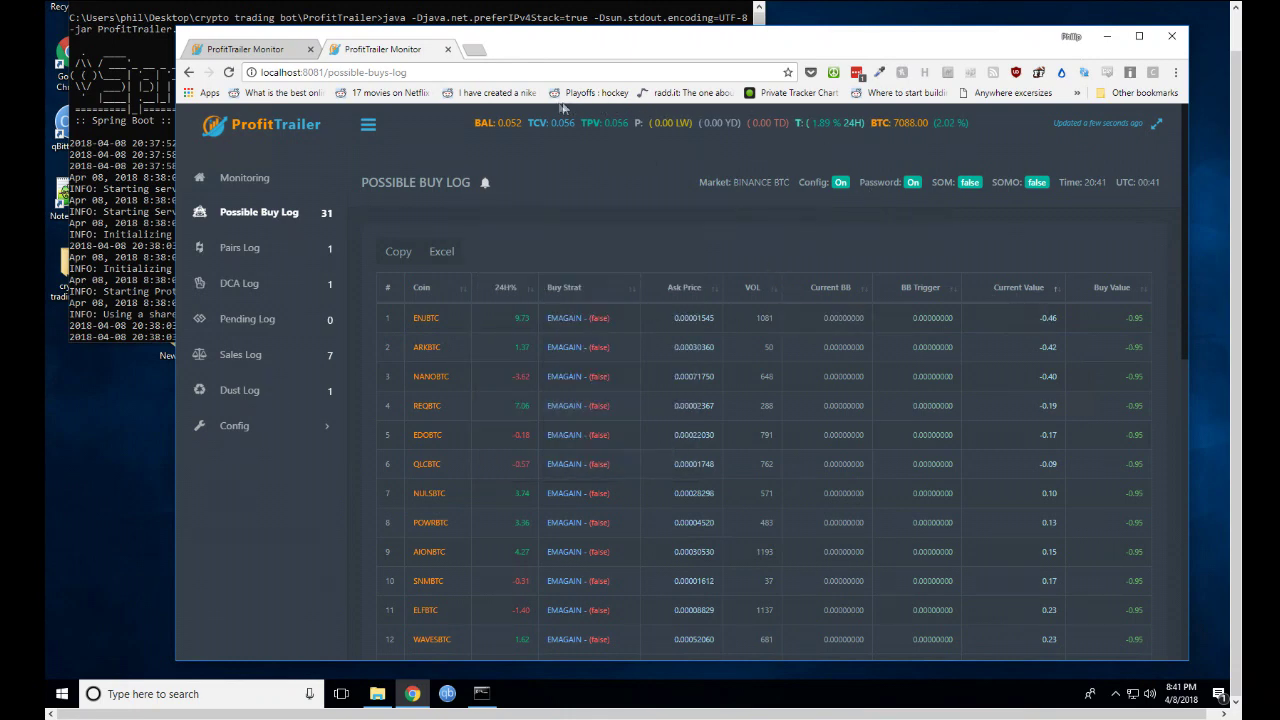
Look through the monitor's Configuration, Pairs, DCA and Indicators config pages
{"action": "left_click", "coordinate": [235, 426]}
{"action": "left_click", "coordinate": [252, 460]}
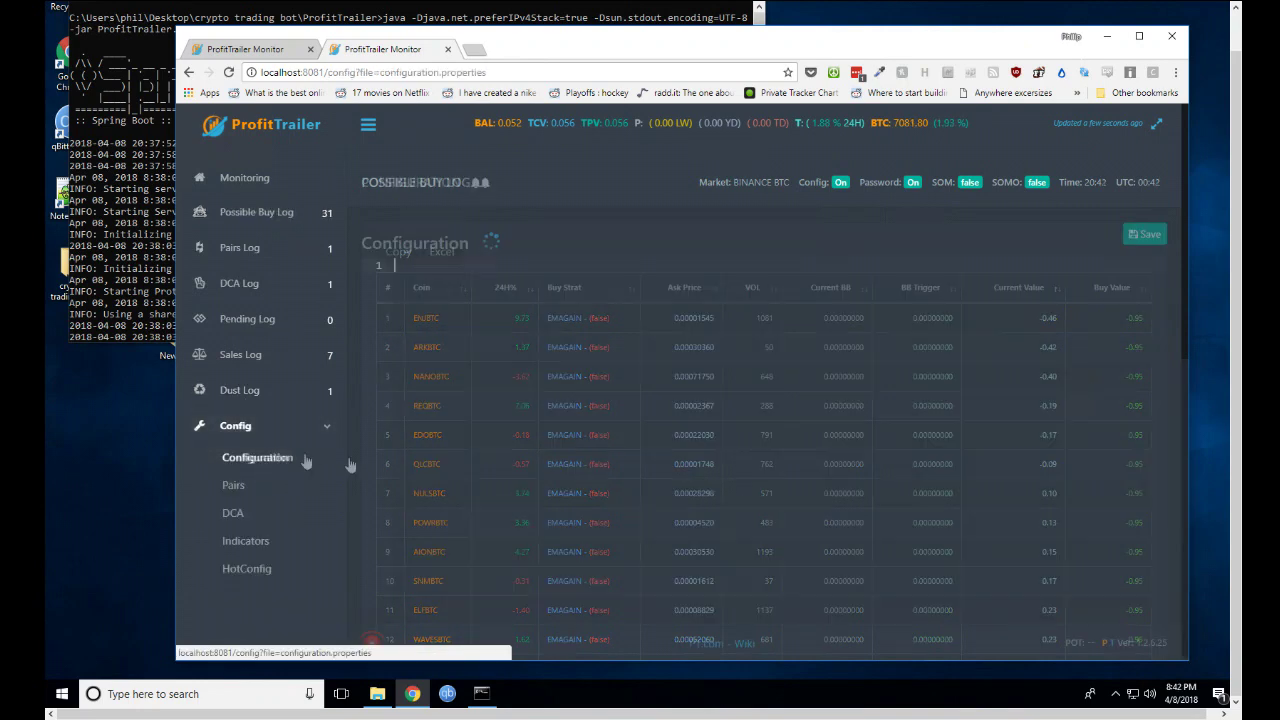
{"action": "left_click", "coordinate": [270, 486]}
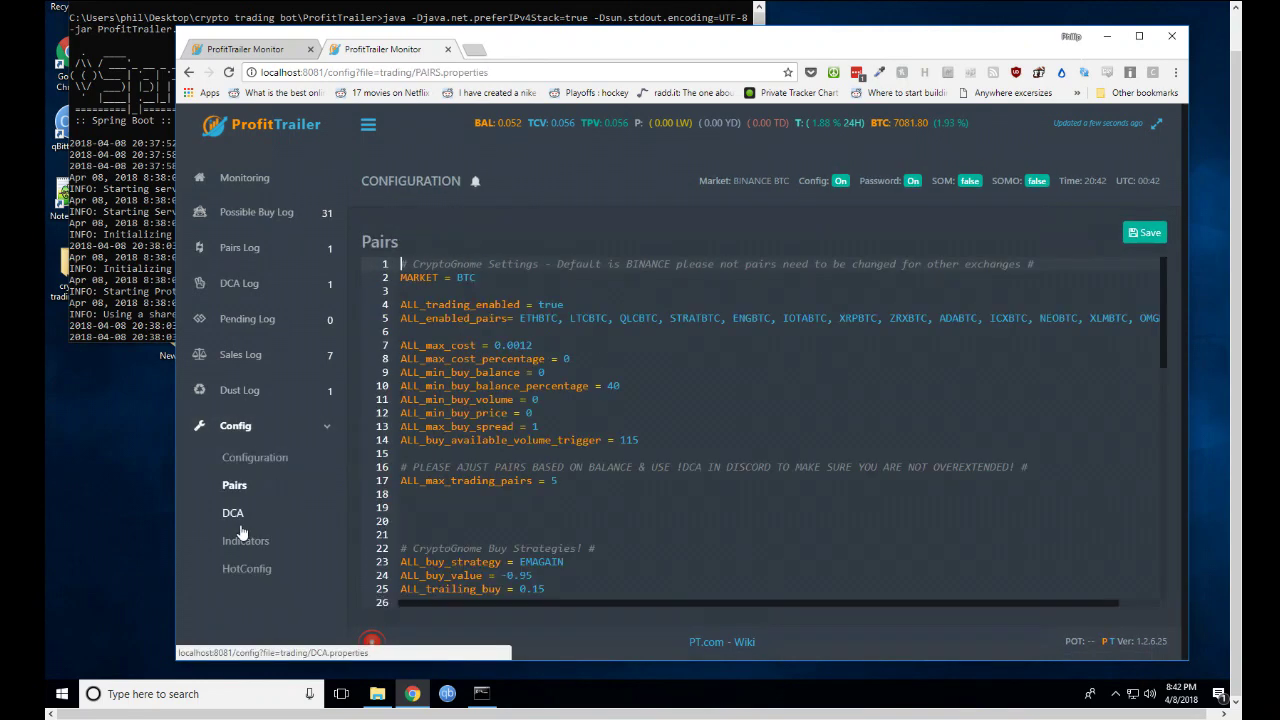
{"action": "left_click", "coordinate": [250, 527]}
{"action": "left_click", "coordinate": [249, 548]}
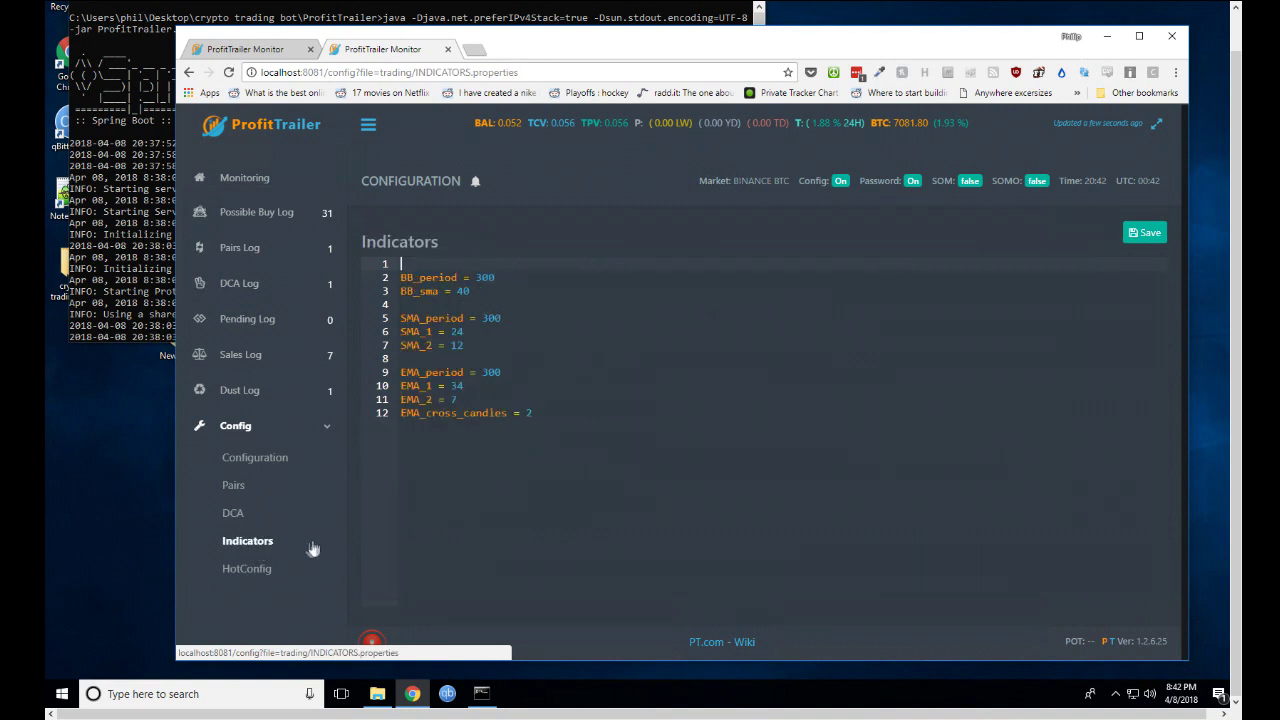
{"action": "left_click", "coordinate": [368, 124]}
{"action": "left_click", "coordinate": [247, 124]}
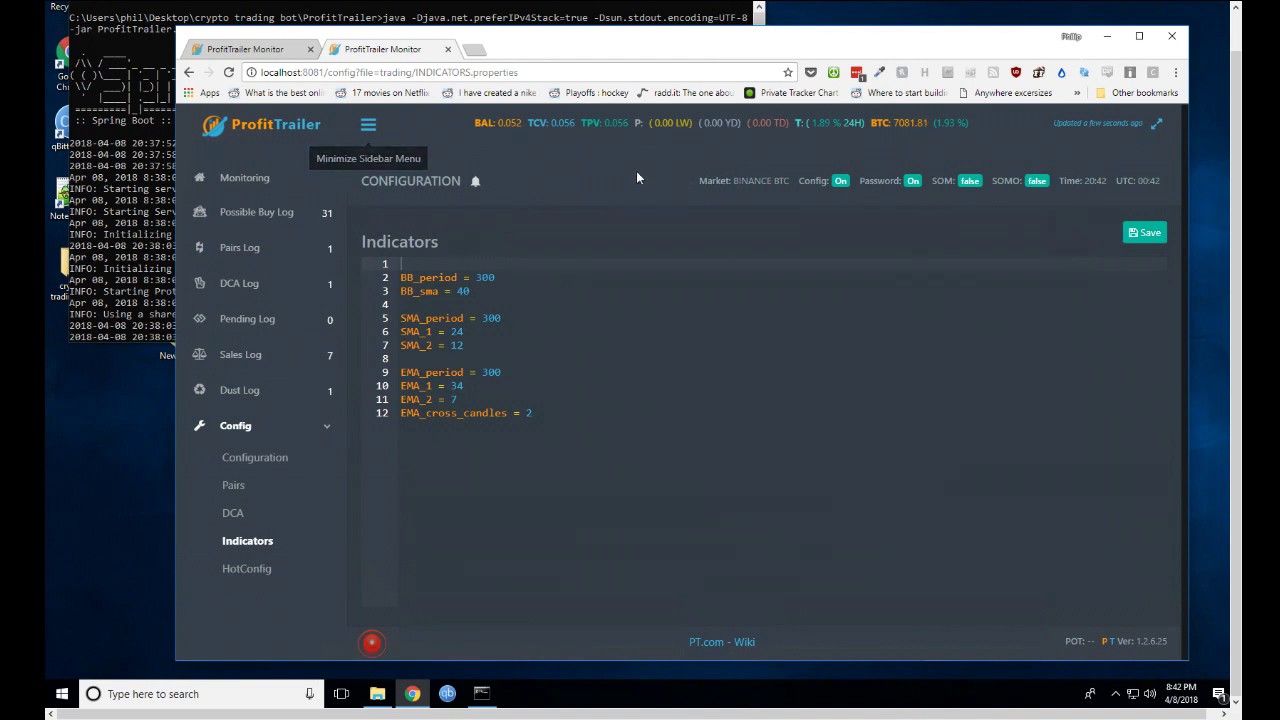
Revisit the DCA Log and Pairs Log, ending on the Possible Buy Log
{"action": "left_click", "coordinate": [250, 285]}
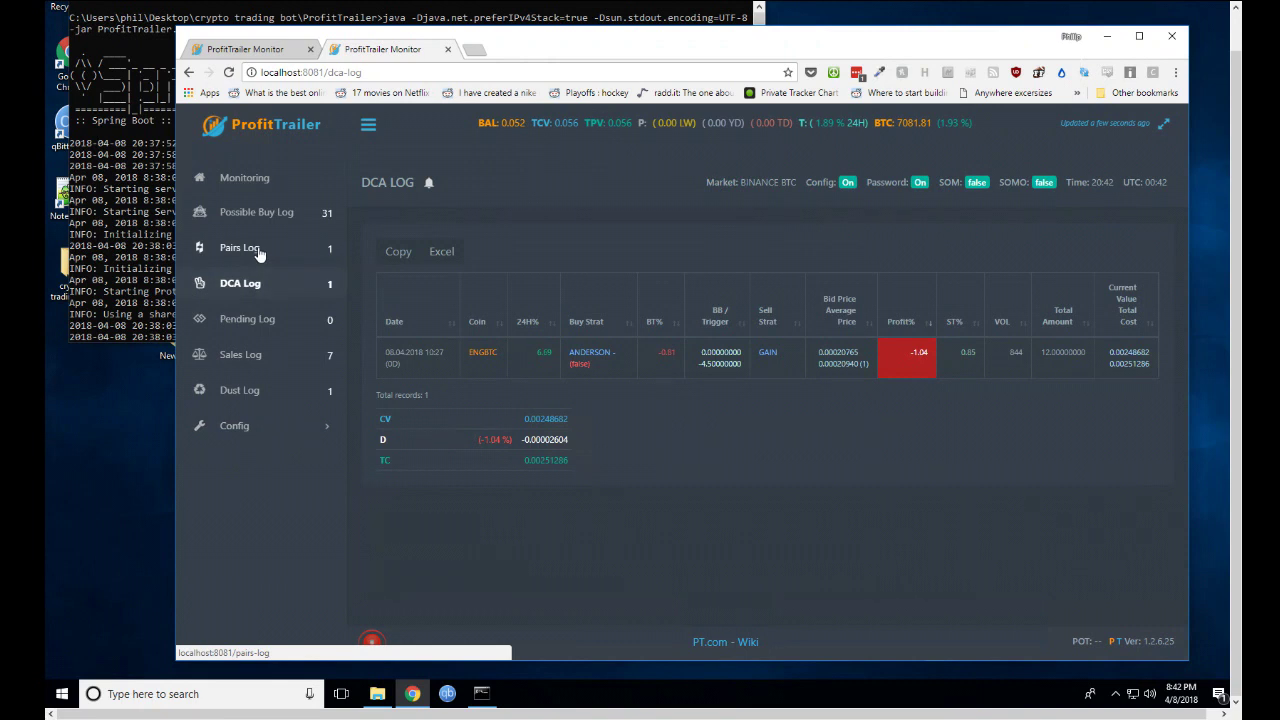
{"action": "left_click", "coordinate": [258, 252]}
{"action": "left_click", "coordinate": [261, 212]}
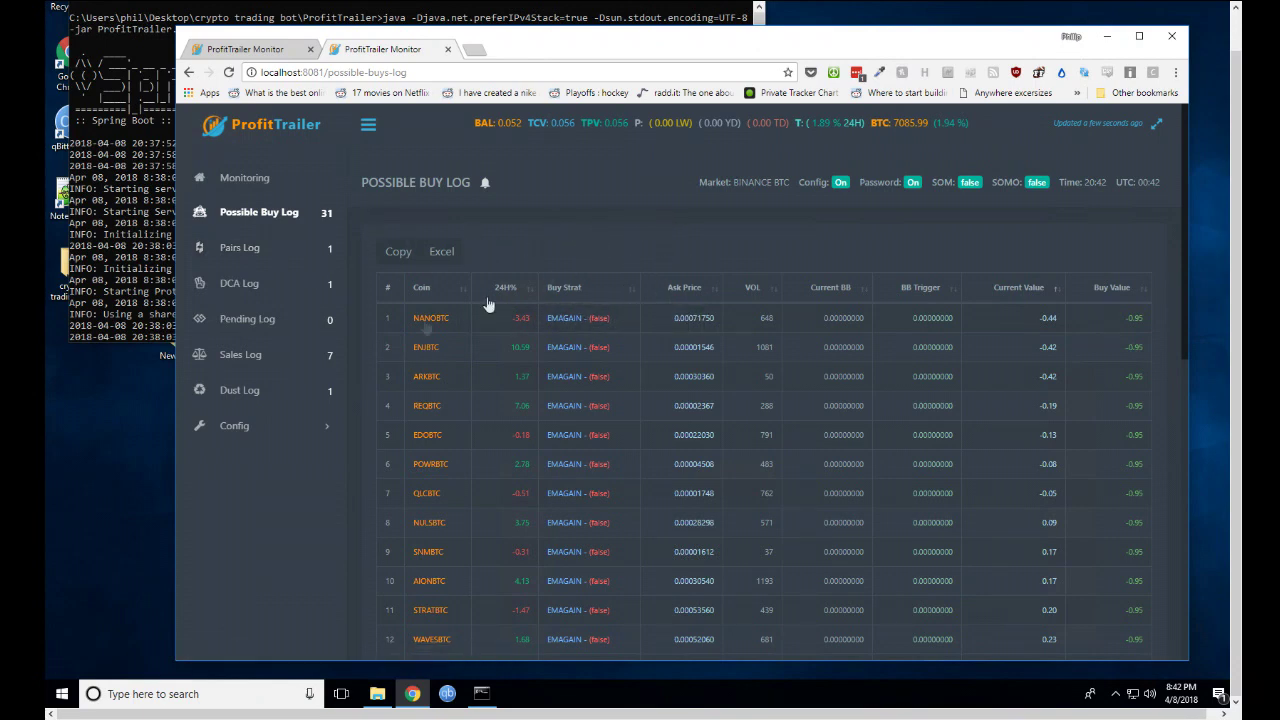
Open the Sales Log and examine each sale's profit percentage and the totals below the table
{"action": "left_click", "coordinate": [245, 355]}
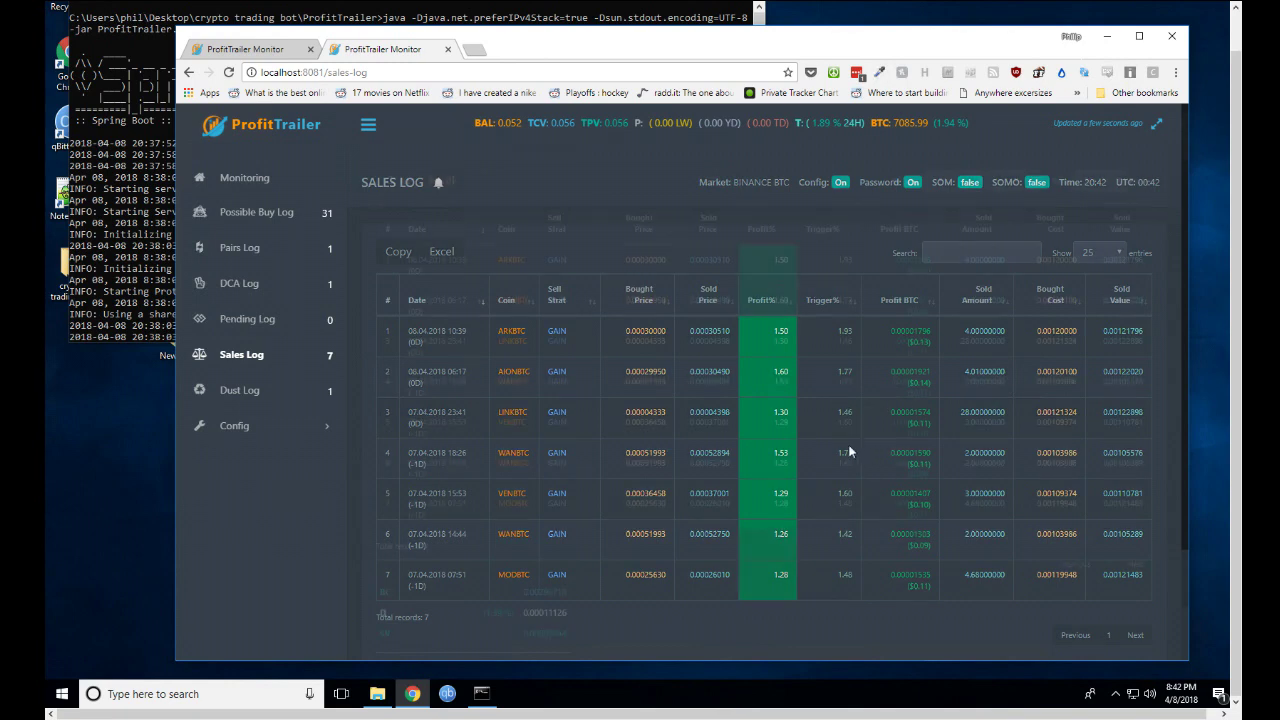
{"action": "scroll", "coordinate": [851, 449], "scroll_direction": "down", "scroll_amount": 2}
{"action": "scroll", "coordinate": [781, 548], "scroll_direction": "up", "scroll_amount": 2}
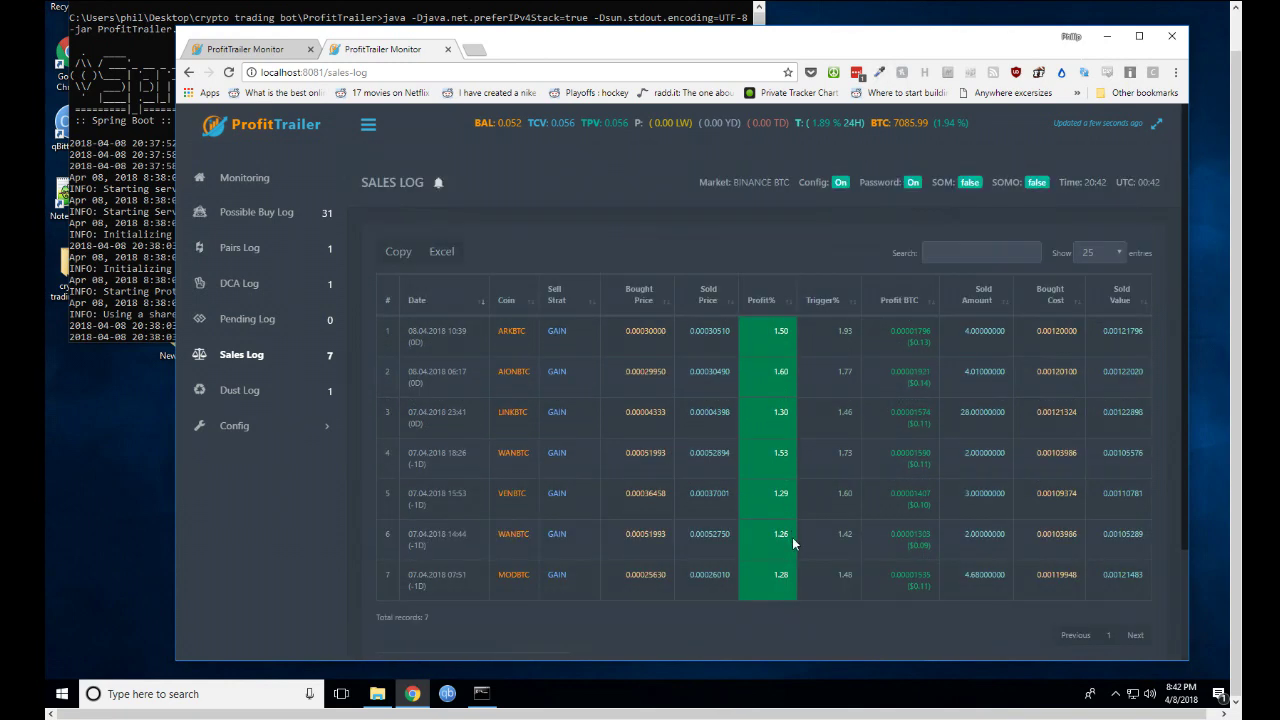
{"action": "scroll", "coordinate": [585, 268], "scroll_direction": "down", "scroll_amount": 2}
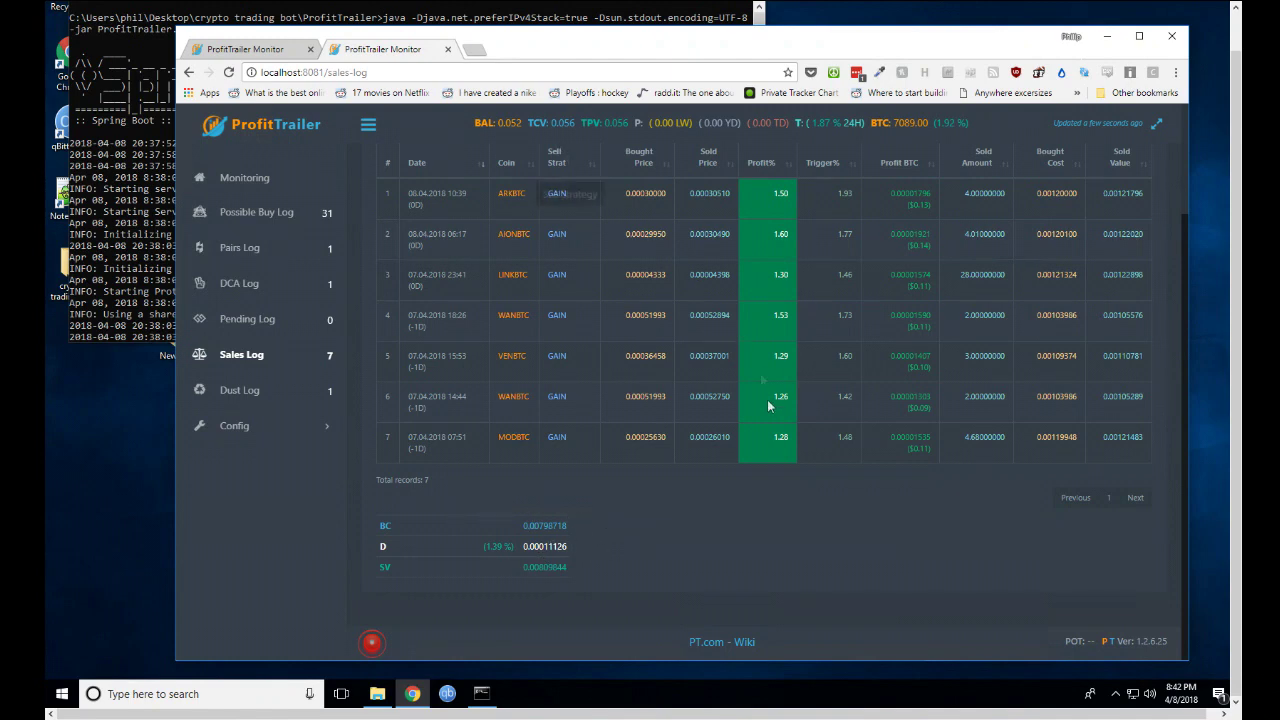
{"action": "scroll", "coordinate": [708, 489], "scroll_direction": "up", "scroll_amount": 2}
{"action": "scroll", "coordinate": [749, 523], "scroll_direction": "down", "scroll_amount": 2}
{"action": "scroll", "coordinate": [735, 541], "scroll_direction": "up", "scroll_amount": 2}
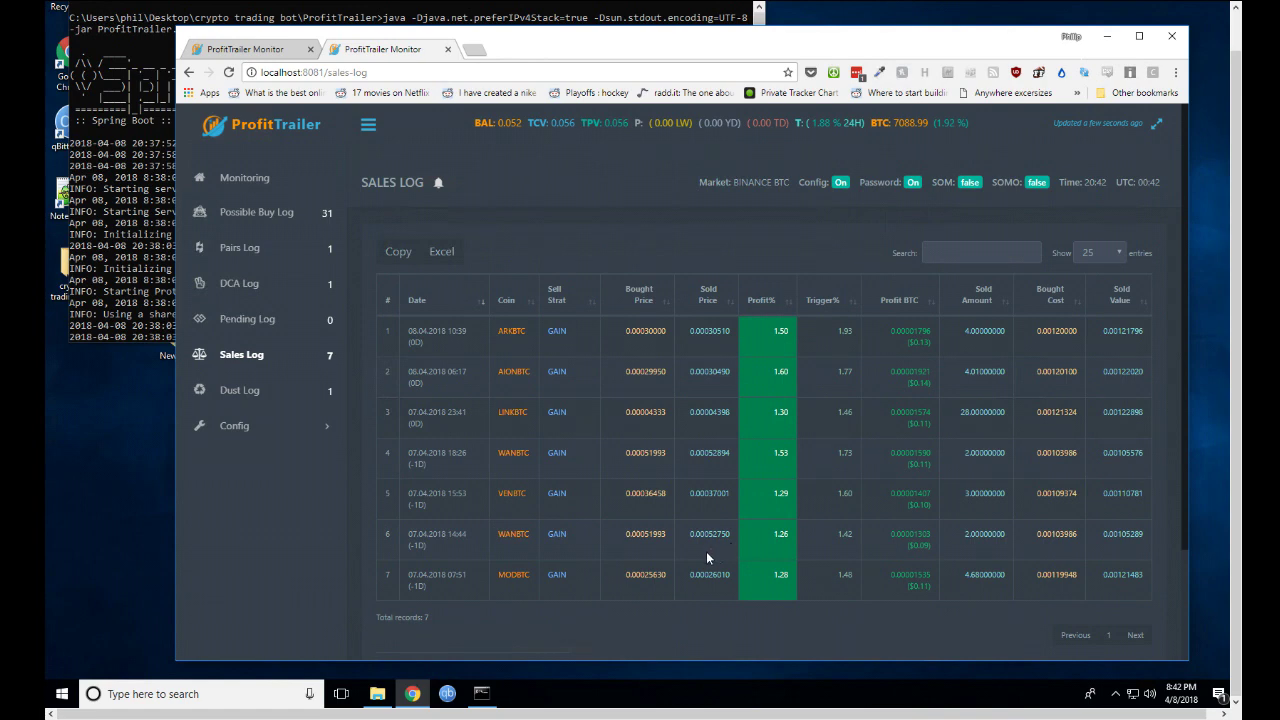
View the ENGBTC entry in the DCA Log and the ZILBTC entry in the Pairs Log
{"action": "left_click", "coordinate": [240, 284]}
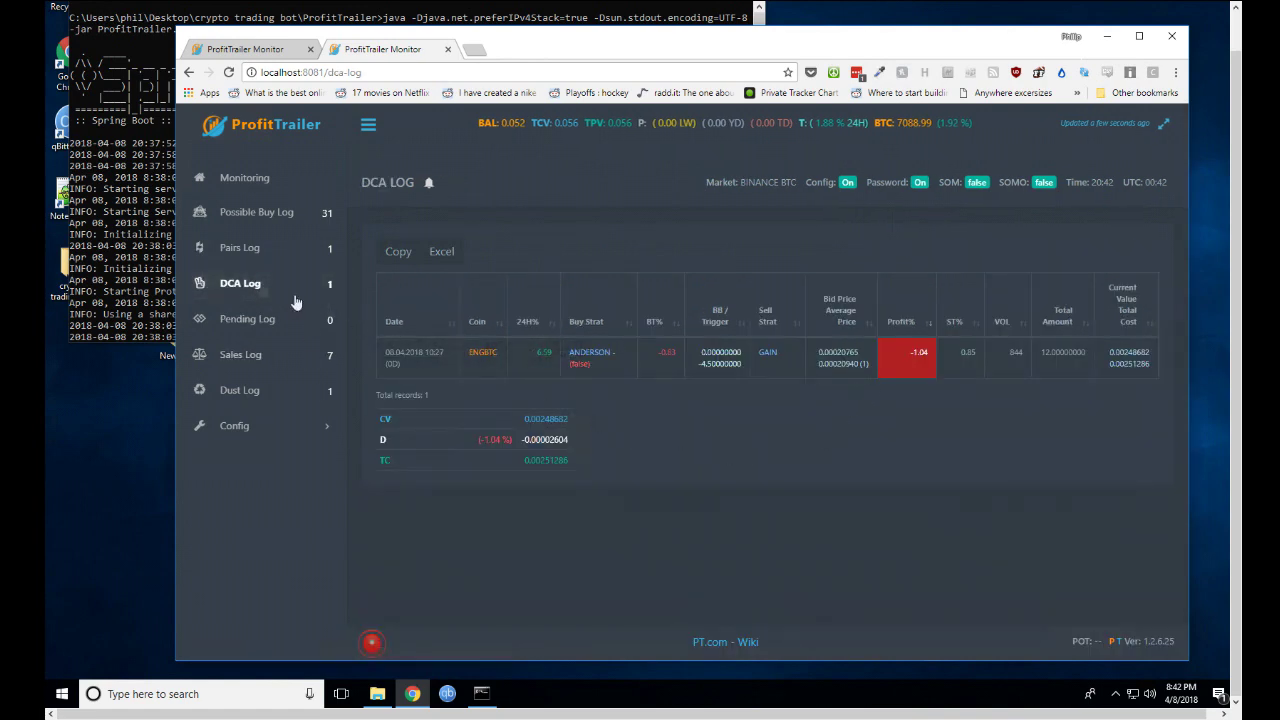
{"action": "left_click", "coordinate": [236, 250]}
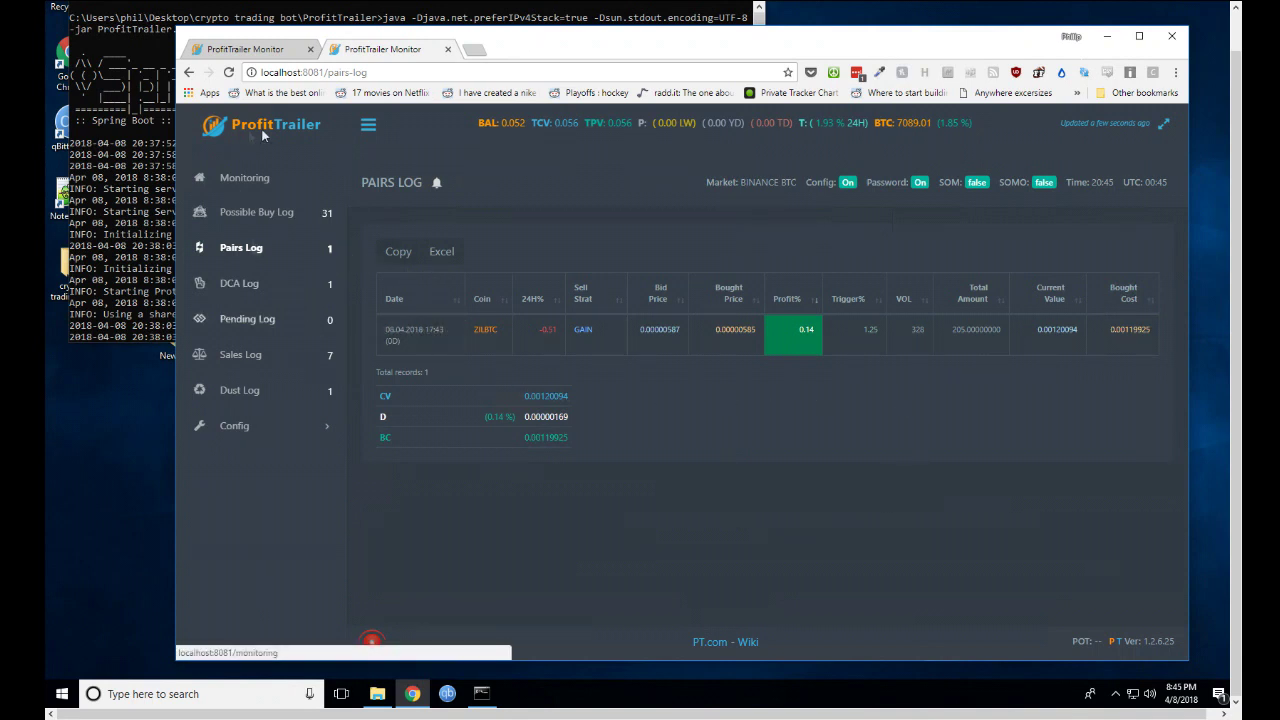
Highlight the active ALL_buy_value in the Pairs config and return to the Possible Buy Log to compare the coins' values
{"action": "left_click", "coordinate": [245, 425]}
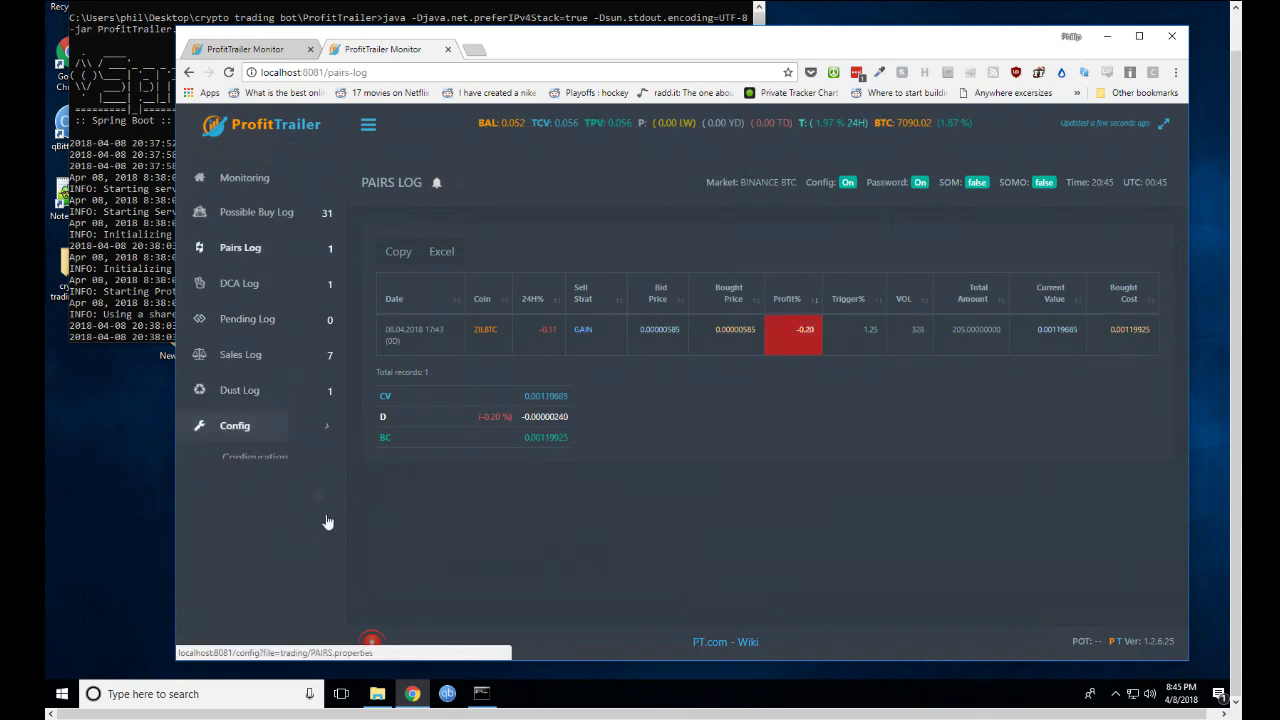
{"action": "left_click", "coordinate": [233, 485]}
{"action": "scroll", "coordinate": [636, 462], "scroll_direction": "down", "scroll_amount": 8}
{"action": "scroll", "coordinate": [581, 382], "scroll_direction": "up", "scroll_amount": 6}
{"action": "left_click_drag", "start_coordinate": [531, 363], "coordinate": [502, 365]}
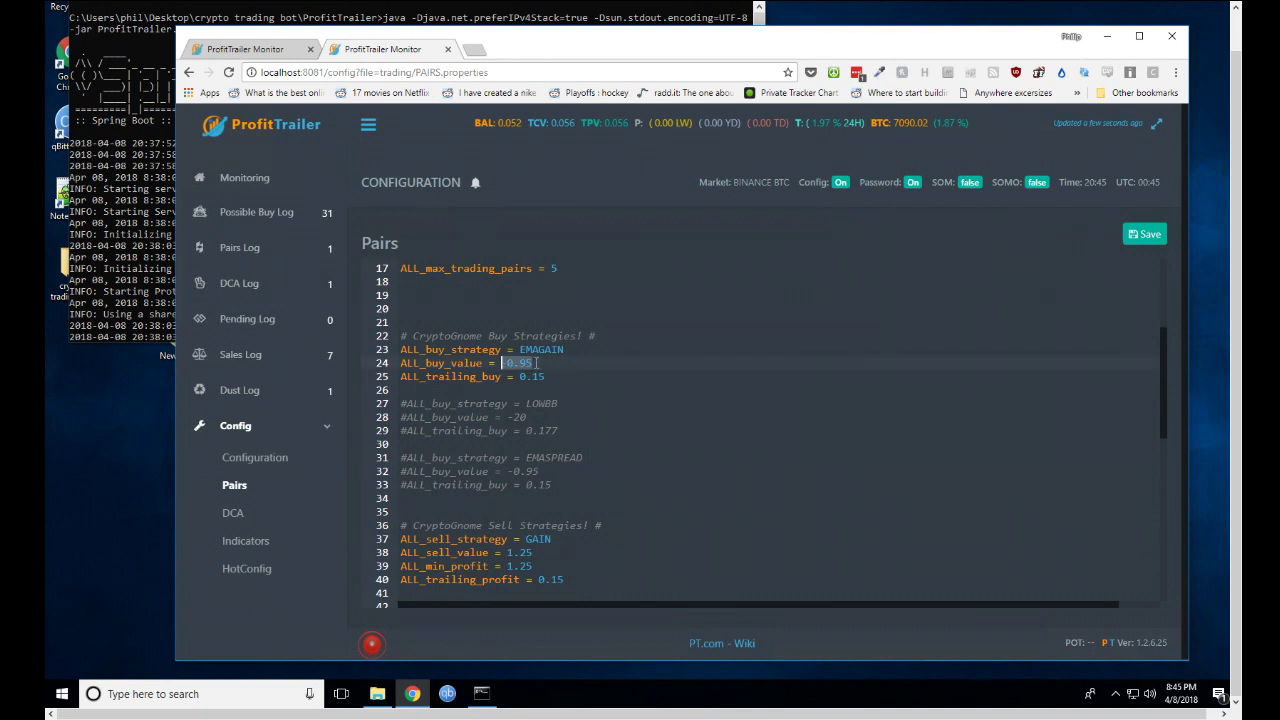
{"action": "left_click", "coordinate": [509, 363]}
{"action": "left_click", "coordinate": [262, 213]}
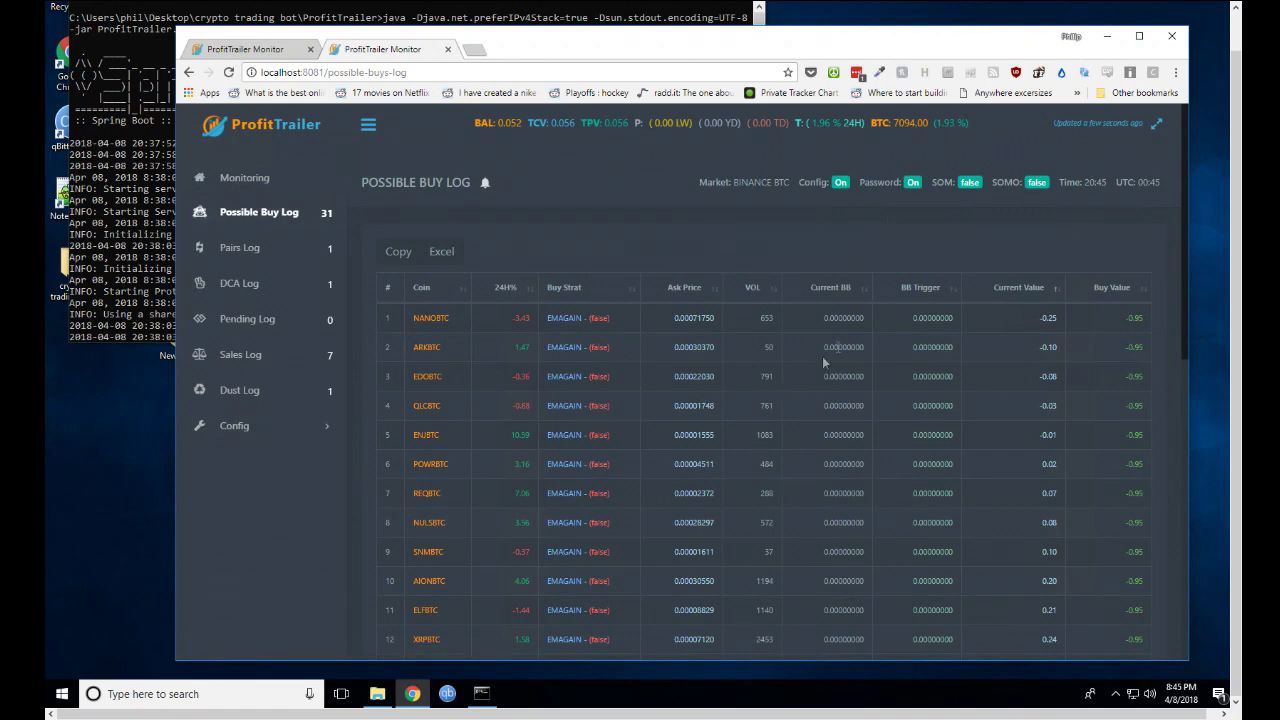